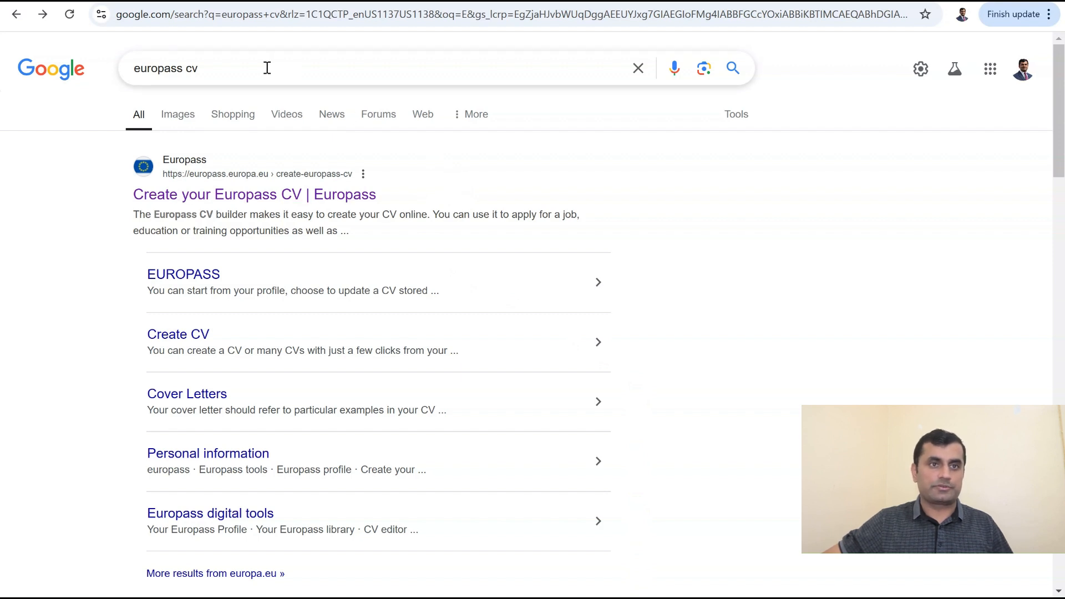
Step: Go from the Europass CV page to EU Login and start creating a new account
left_click(235, 203)
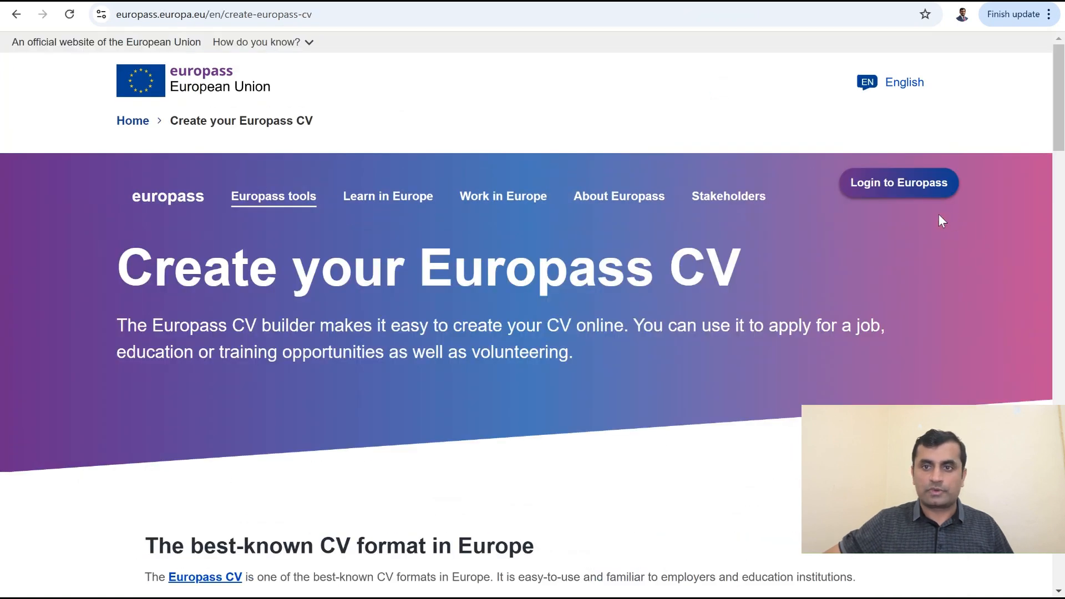
left_click(907, 194)
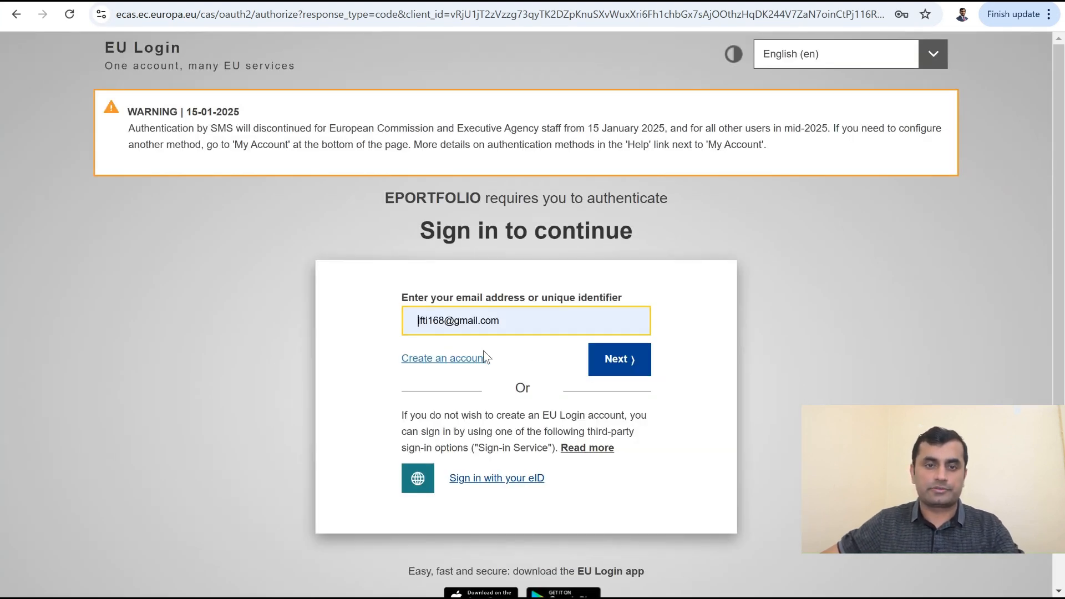
left_click(446, 360)
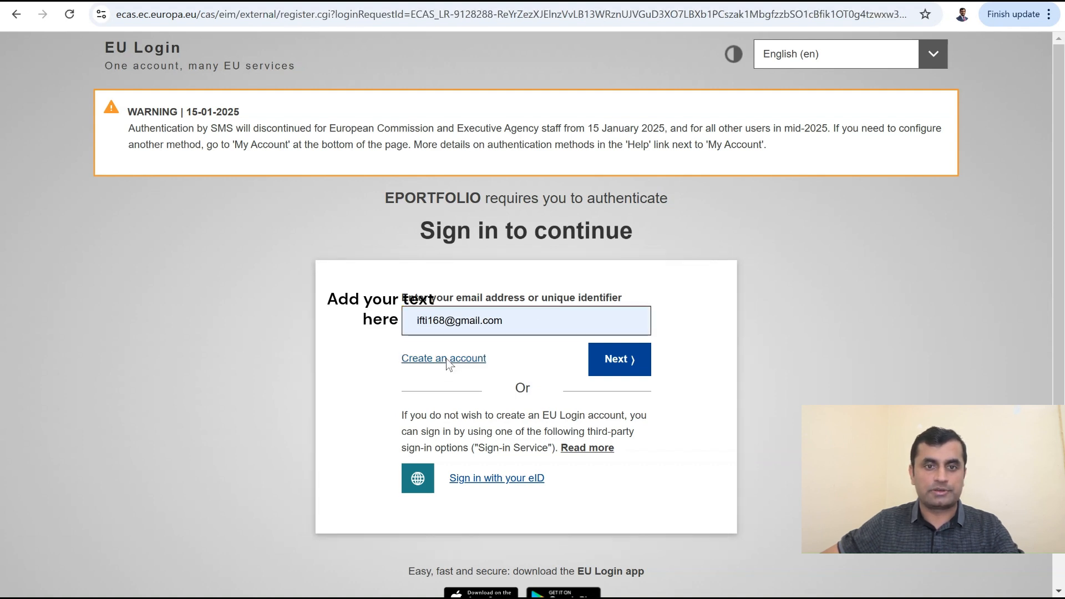
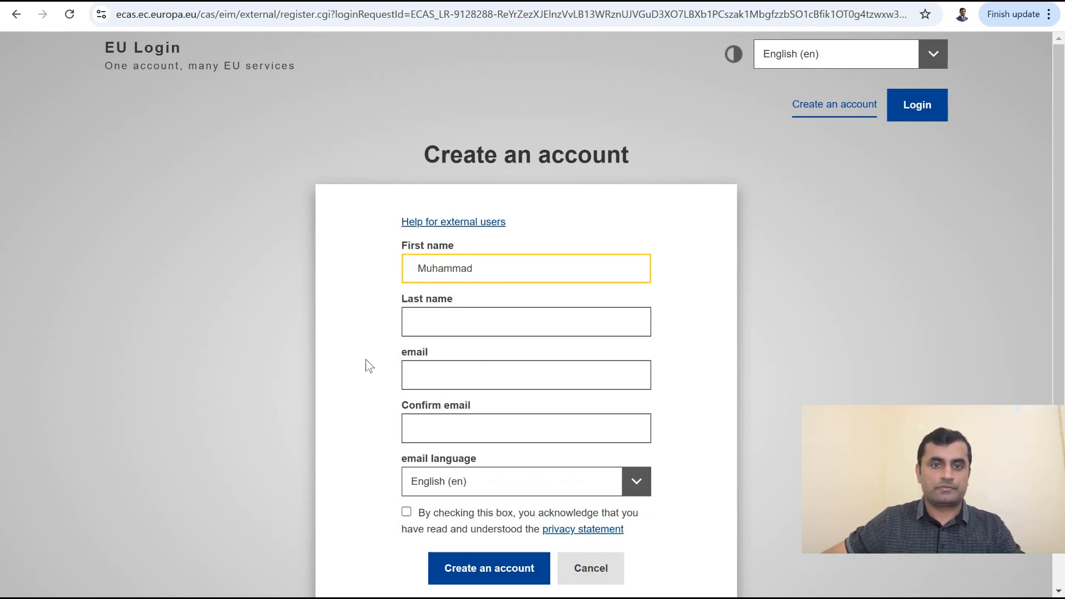
Step: Enter the first name, last name and email address in the EU Login registration form
left_click(439, 321)
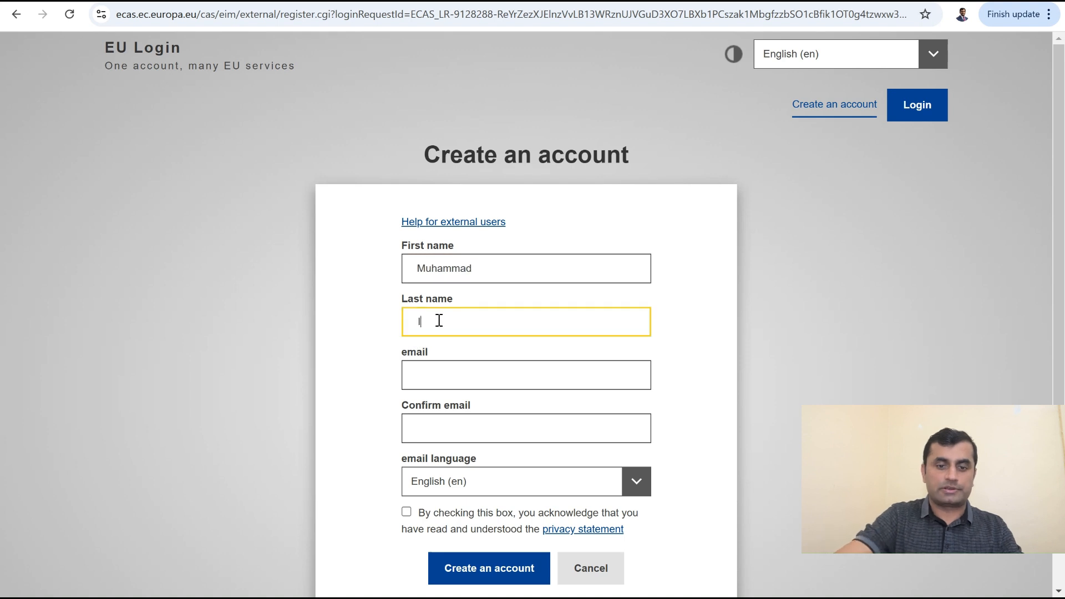
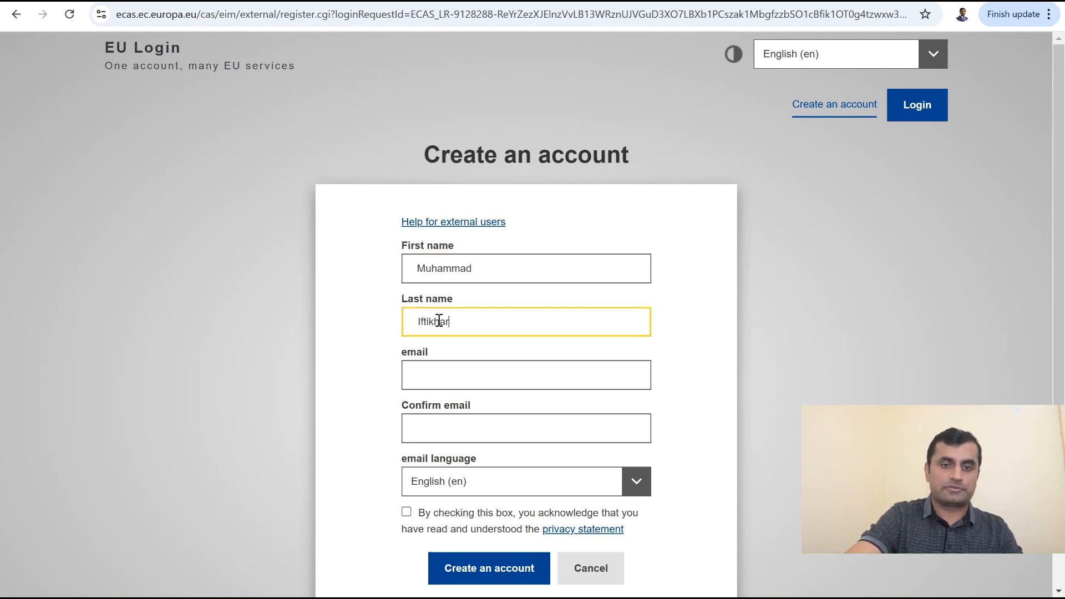
left_click(440, 369)
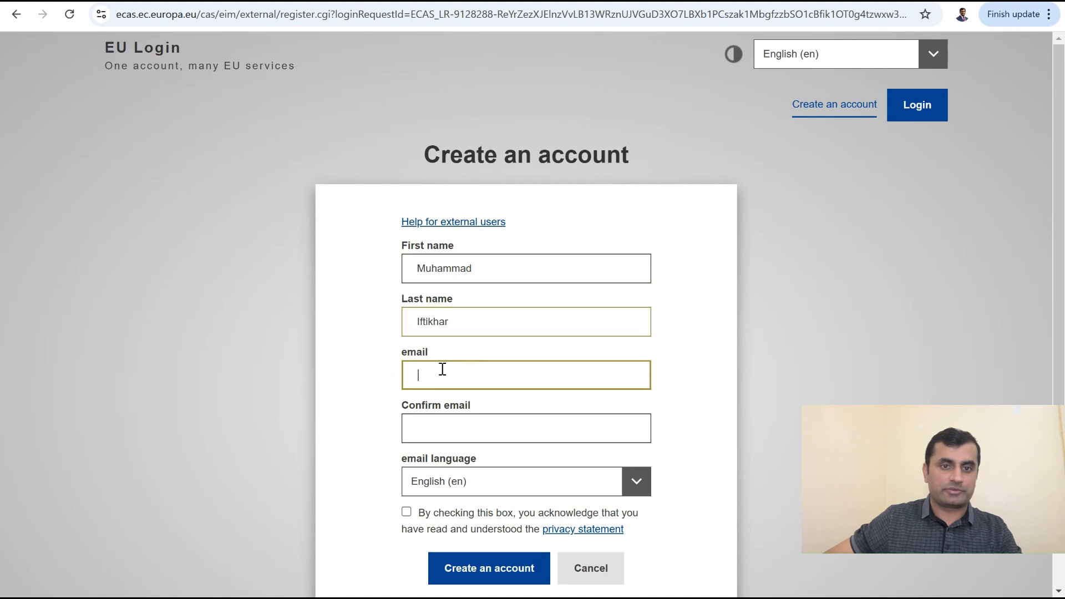
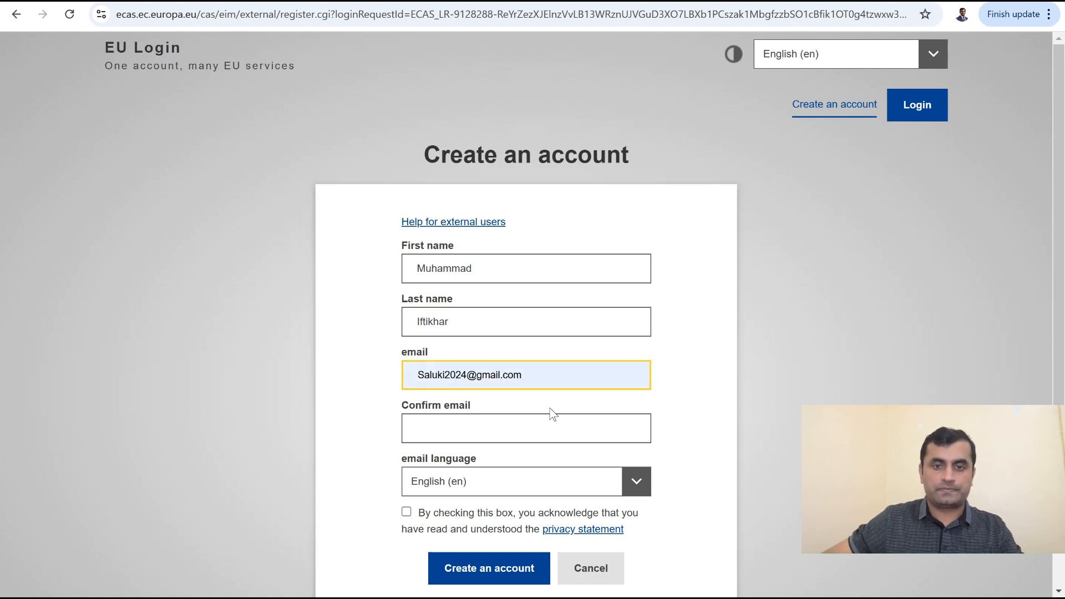
left_click(541, 414)
Step: Confirm the email address, accept the privacy statement and submit the registration
left_click(462, 430)
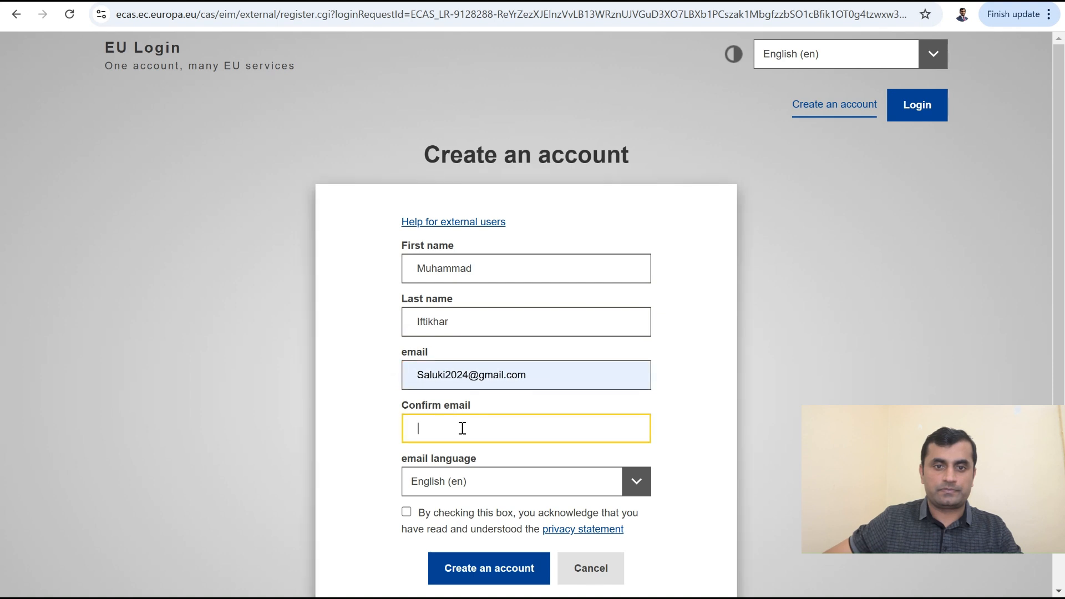
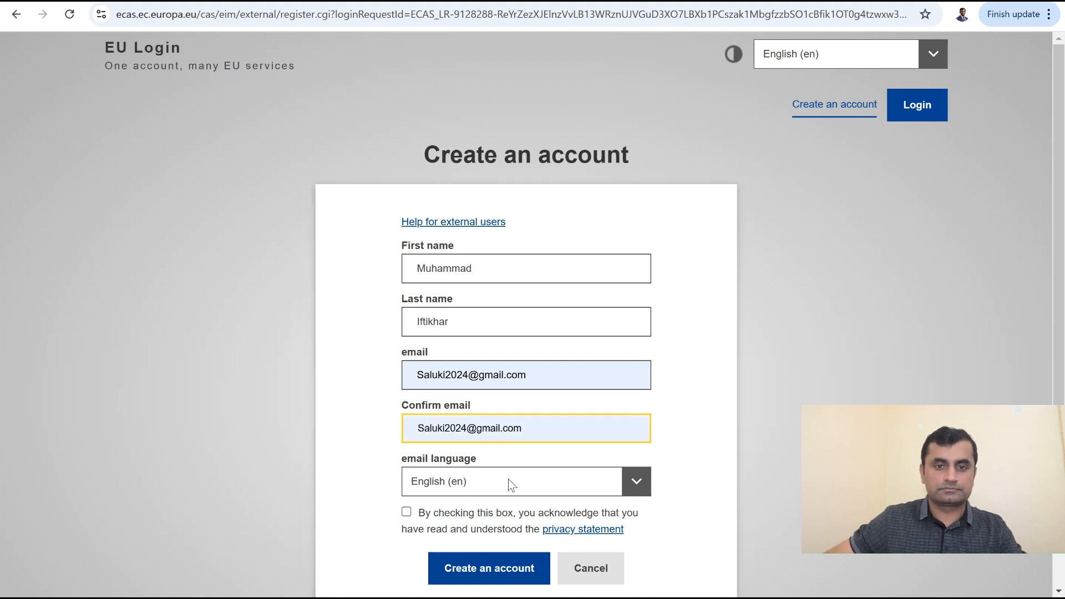
left_click(519, 471)
left_click(406, 511)
scroll(714, 547, "down", 3)
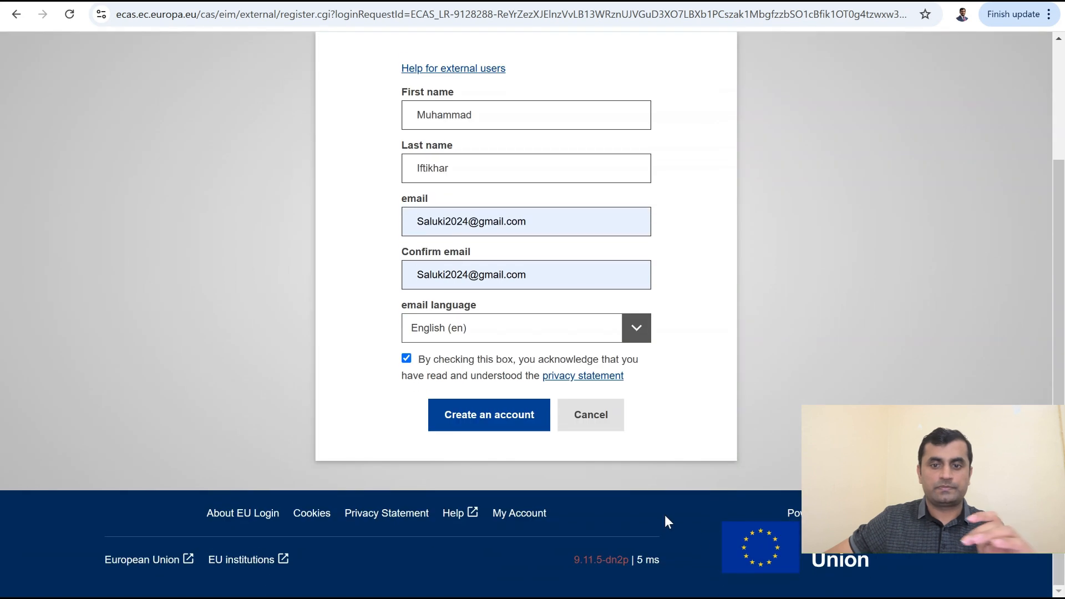
left_click(482, 417)
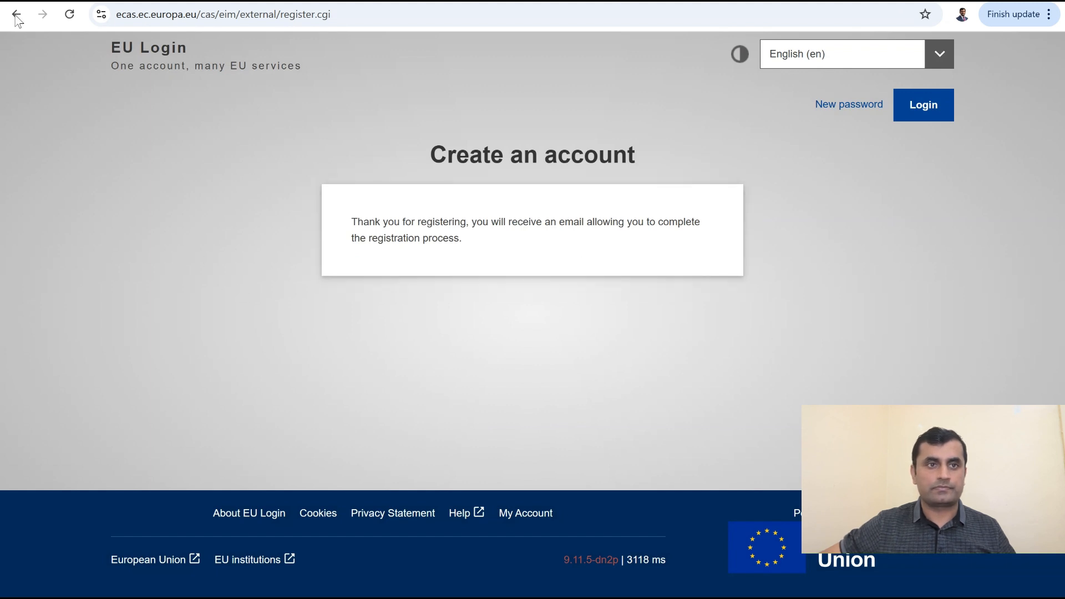
Step: Open the Authentication Service 'Your password' email in Gmail and follow its password link
left_click(66, 1)
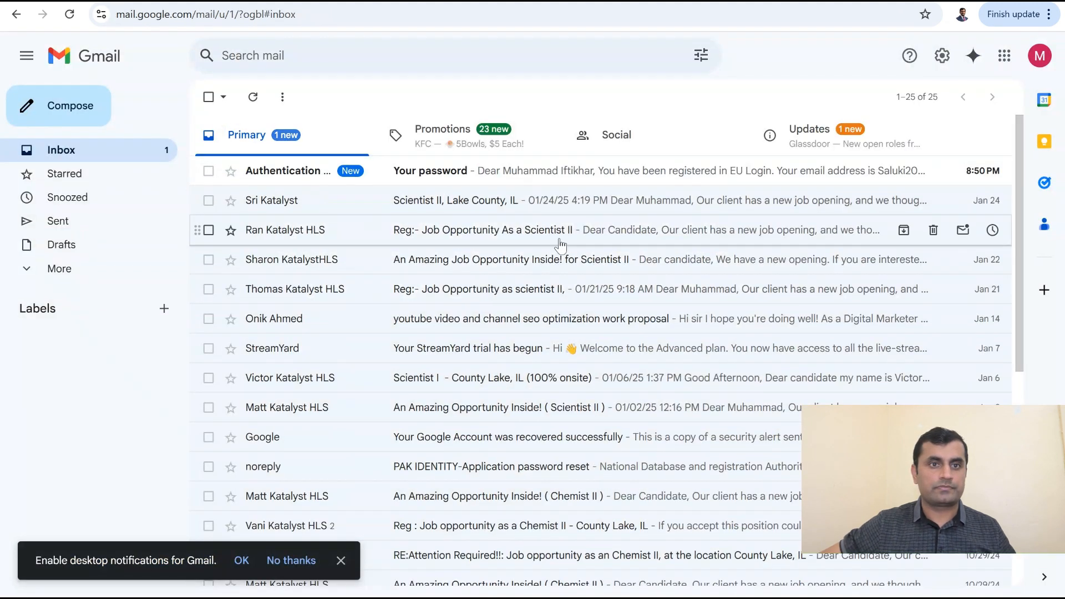
left_click(542, 175)
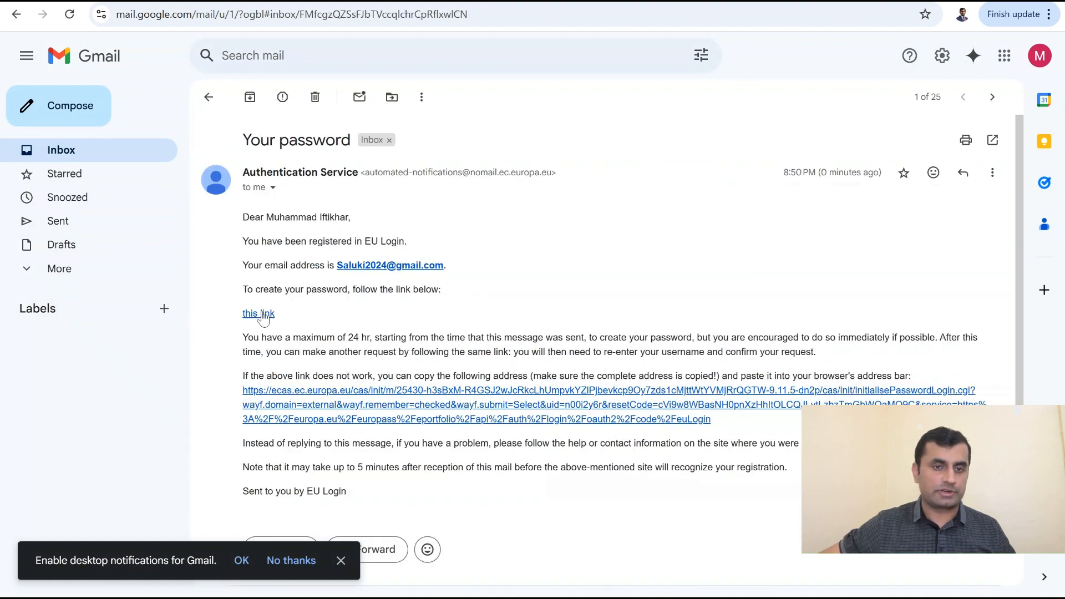
left_click(263, 314)
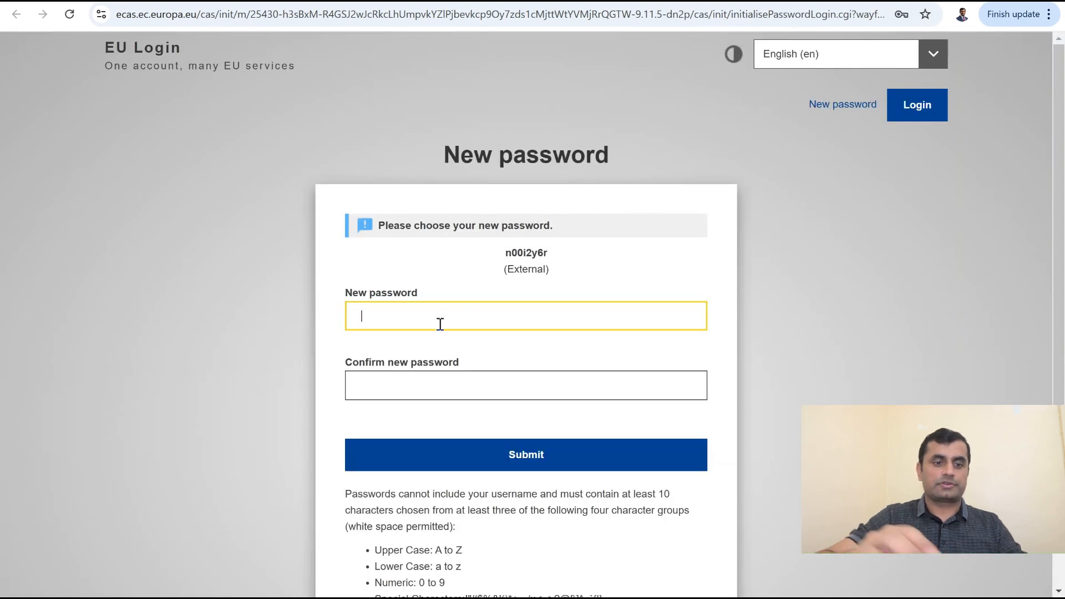
Step: Enter and confirm the new EU Login password, submit it, and proceed to Europass
type("••••")
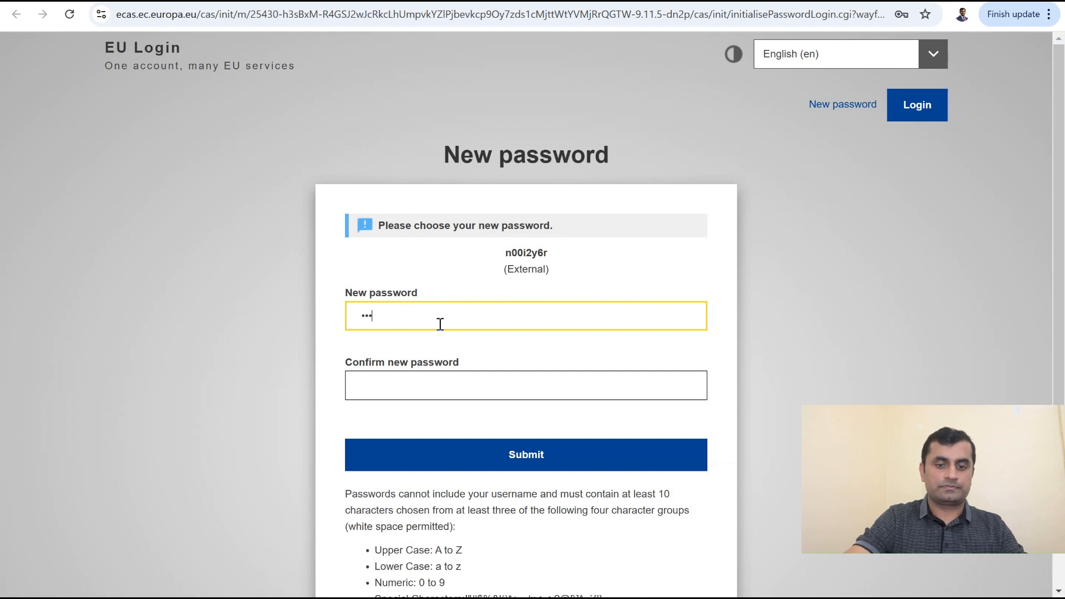
type("••")
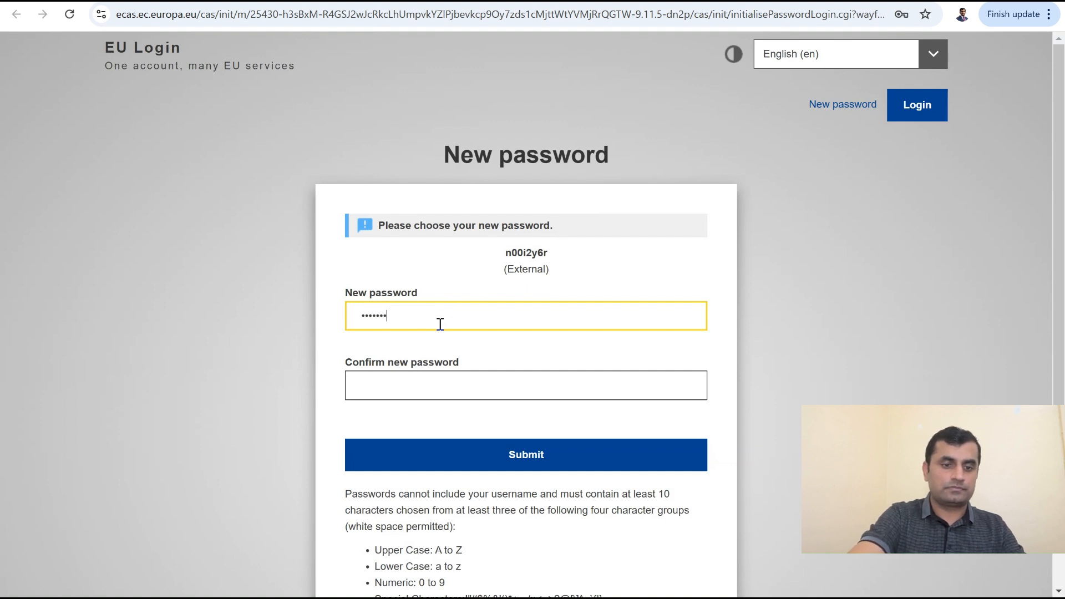
type("•••••")
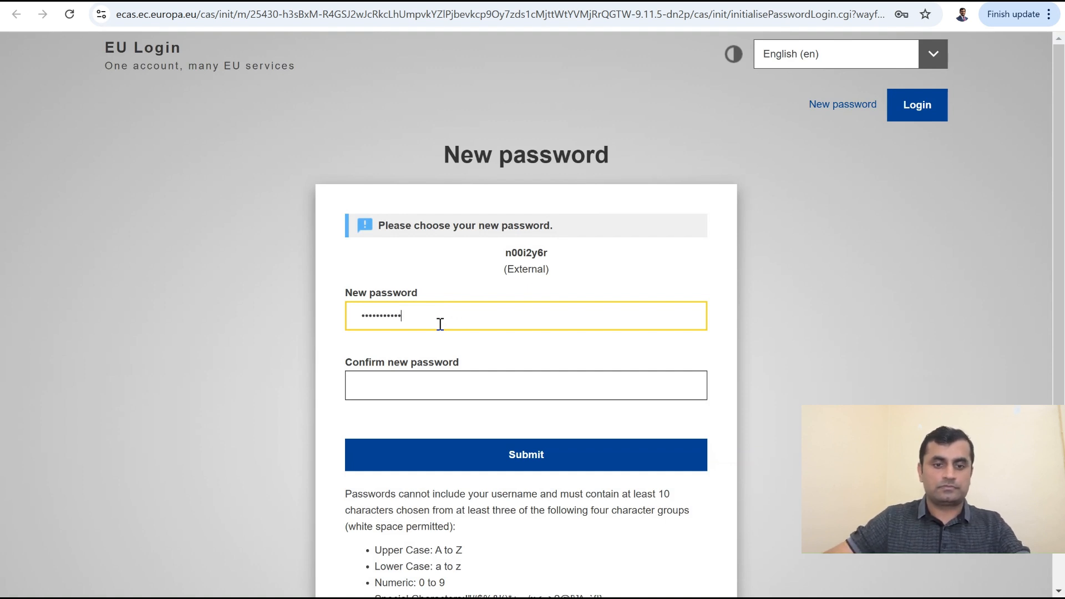
left_click(420, 388)
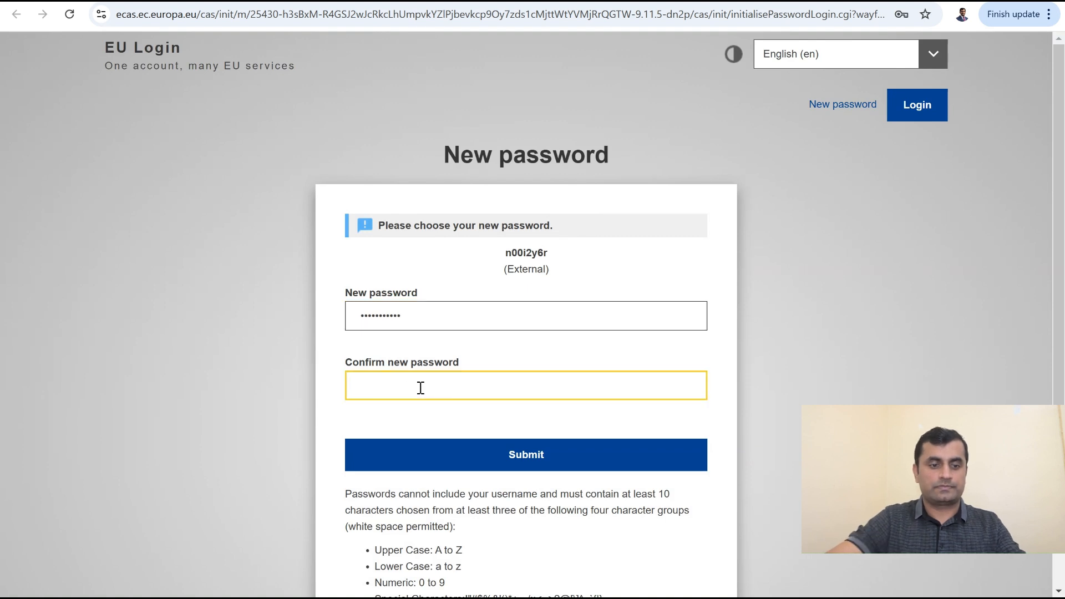
type("••••••")
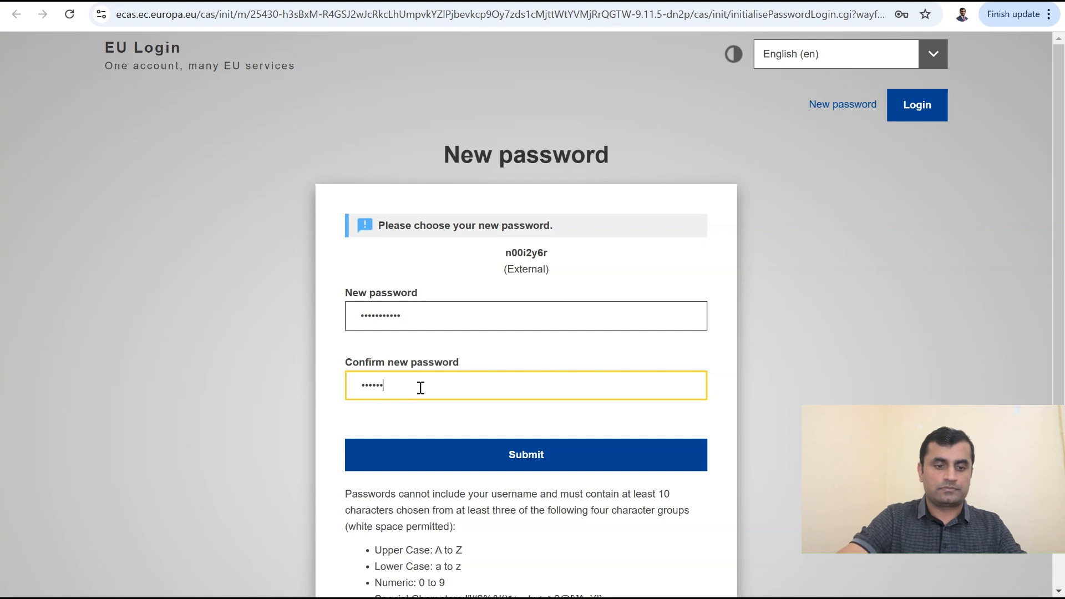
type("•••••")
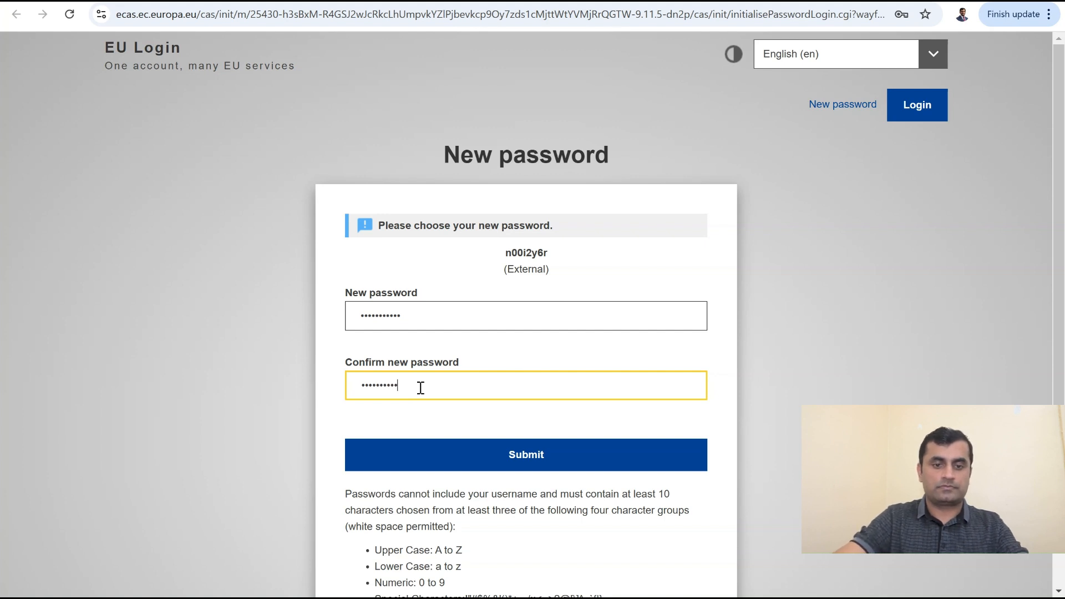
left_click(518, 459)
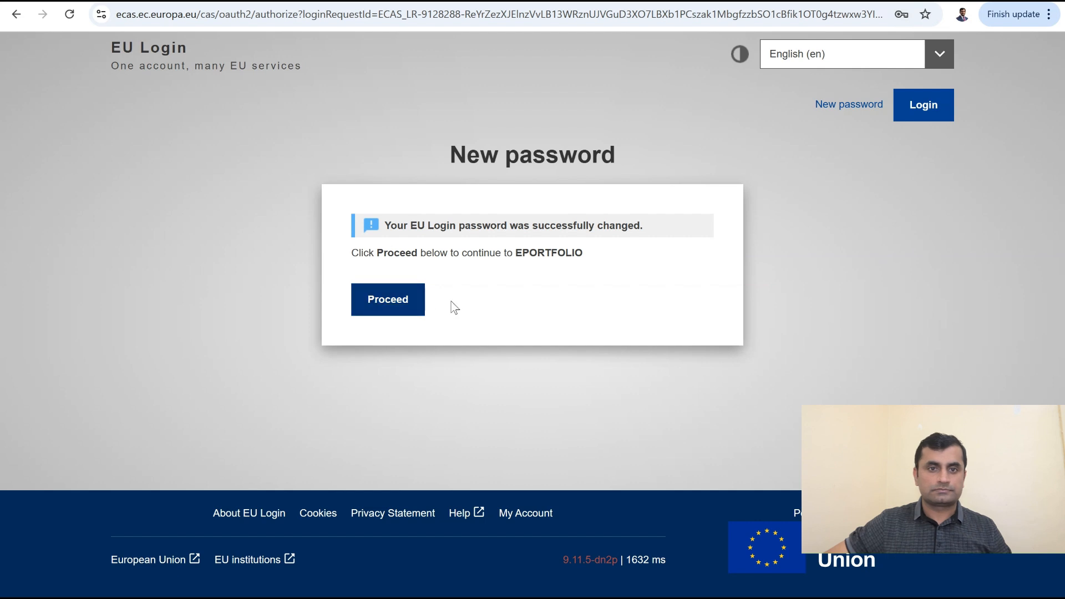
left_click(386, 306)
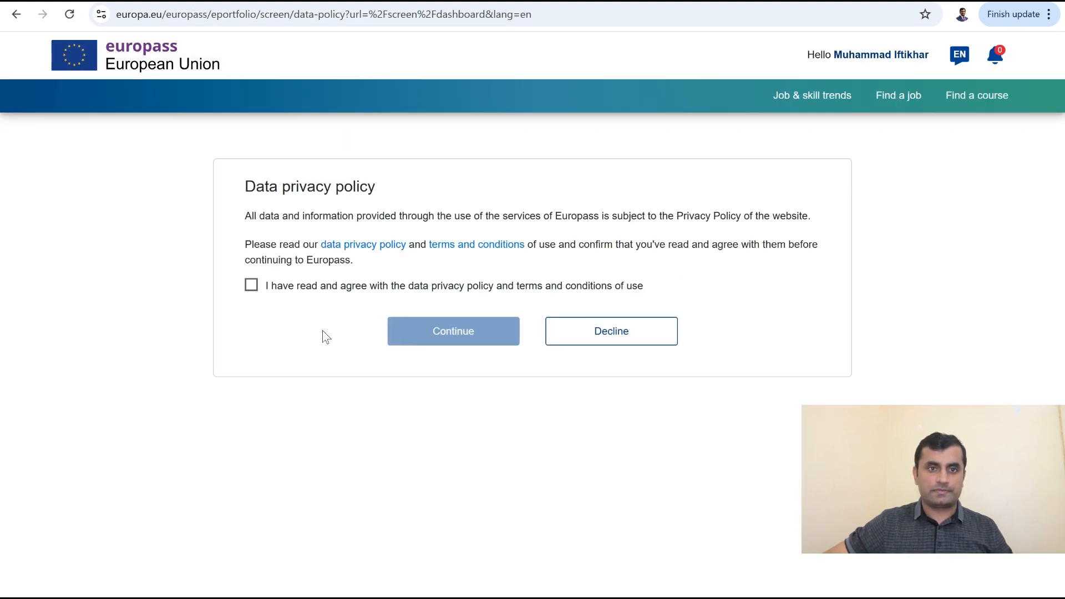
Step: Accept the Europass data privacy policy and choose Create my profile
left_click(253, 289)
left_click(436, 342)
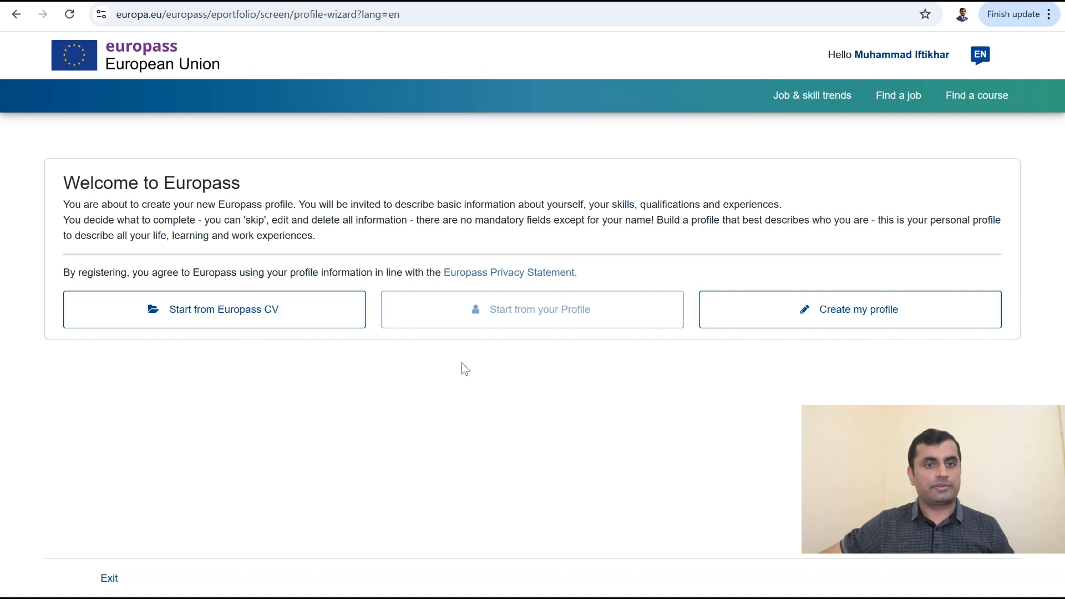
left_click(857, 320)
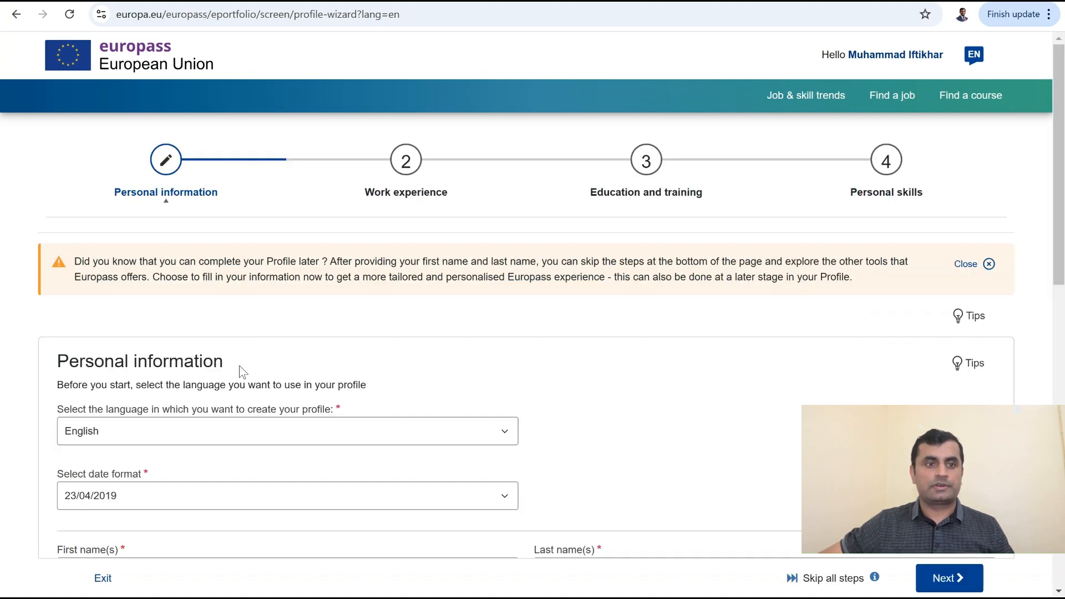
Step: Switch the date format to MM/DD/YYYY and enter the first and last name
scroll(239, 377, "down", 4)
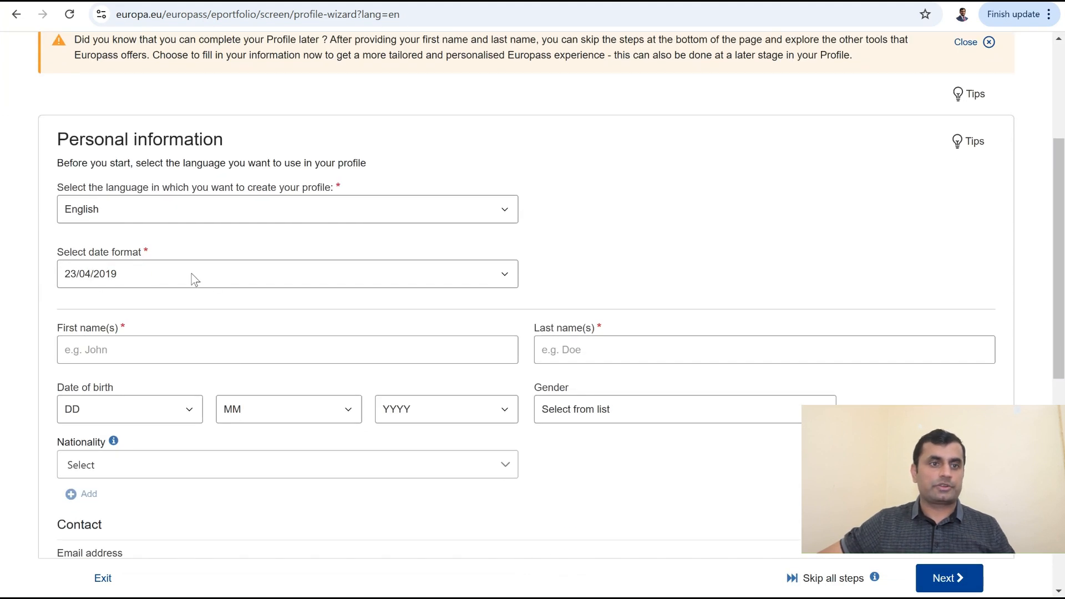
left_click(491, 275)
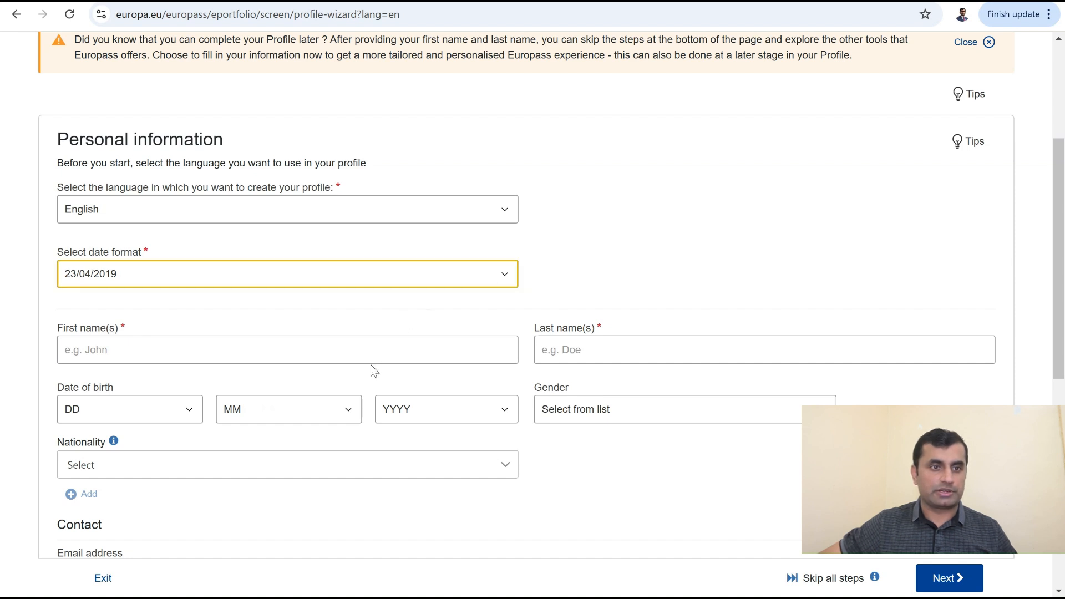
key("Down")
left_click(326, 349)
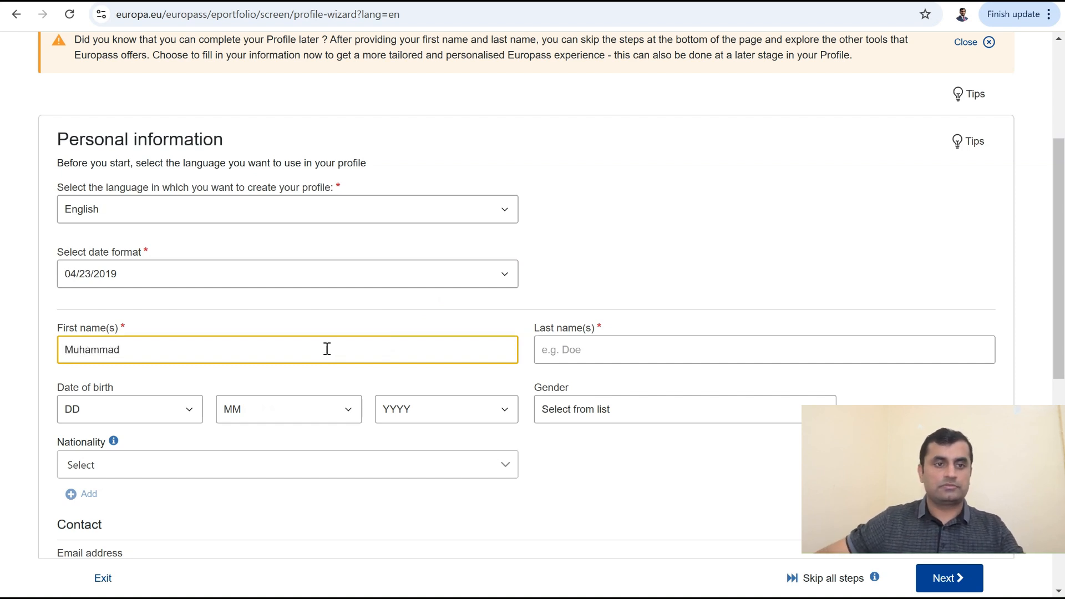
left_click(641, 352)
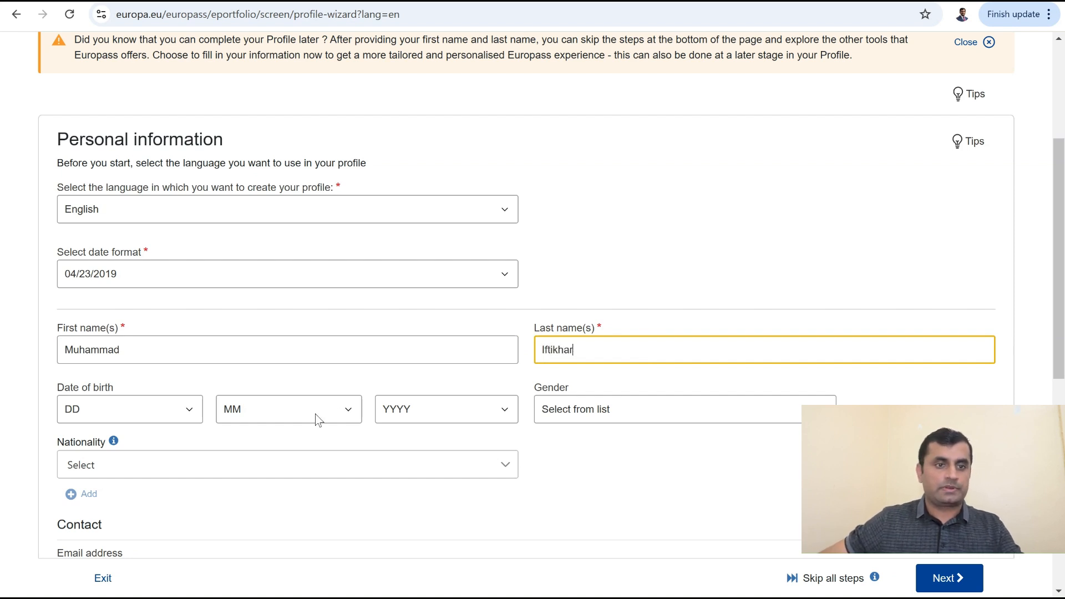
Step: Set the date of birth to day 15, month 9, year 2010
left_click(167, 411)
type("15")
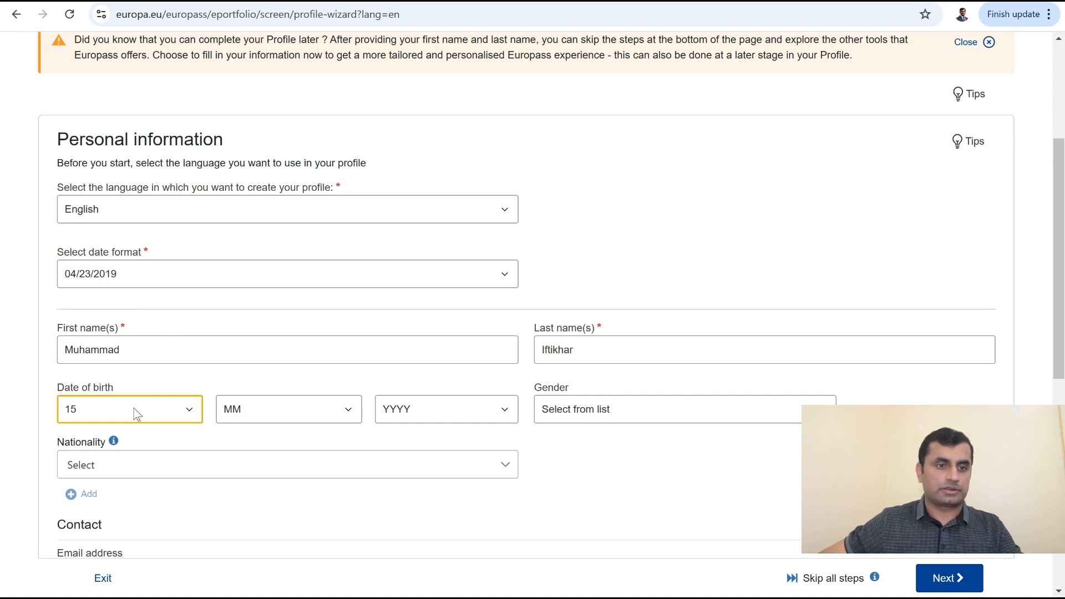
left_click(306, 406)
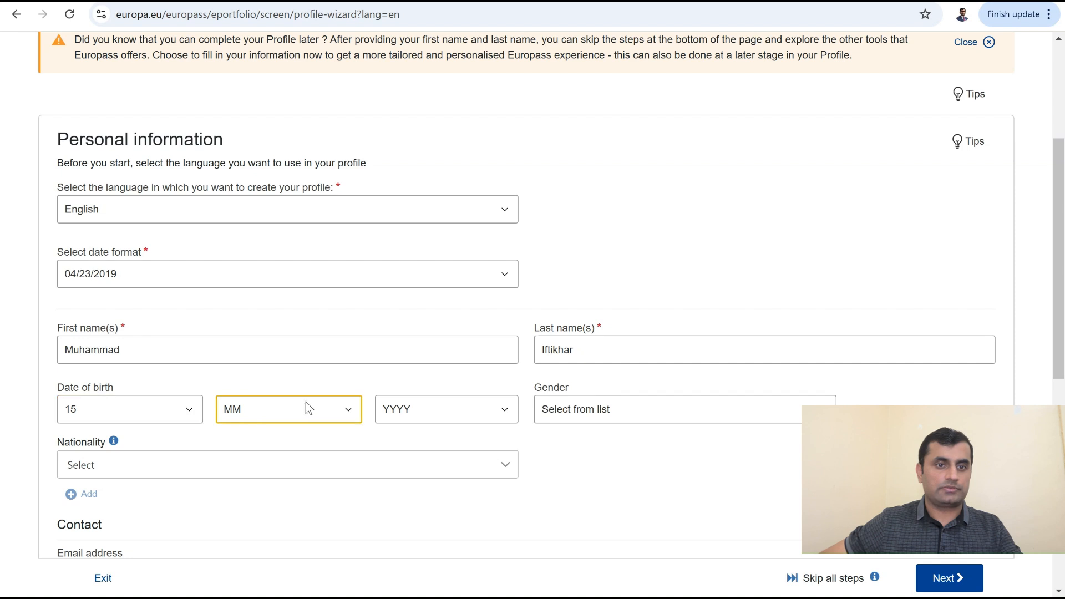
type("9")
left_click(446, 417)
type("2010")
Step: Set gender to Male and nationality to Pakistani
left_click(660, 415)
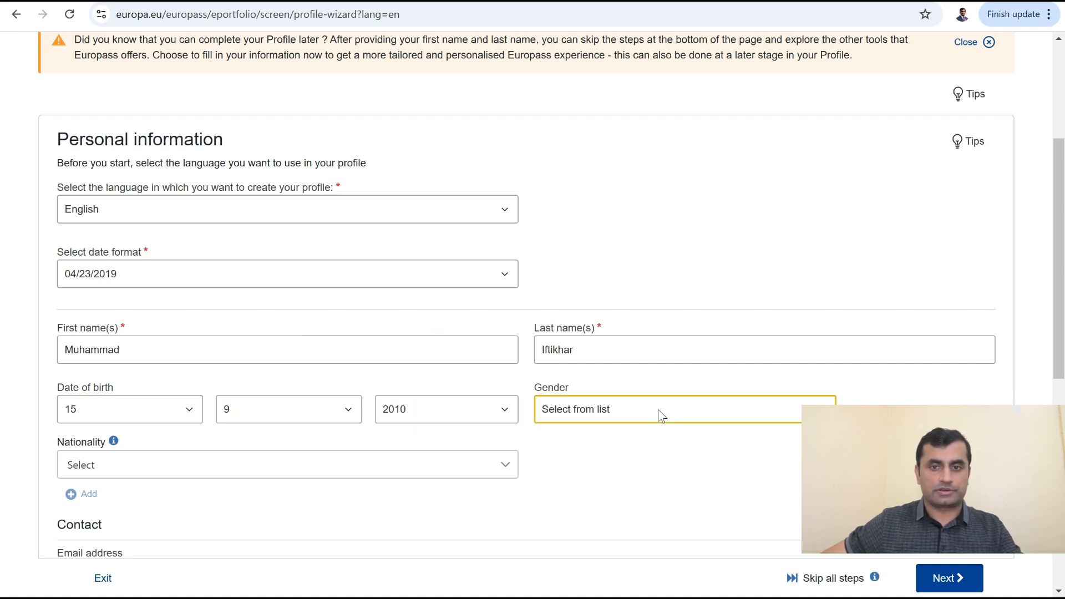
left_click(634, 456)
left_click(269, 465)
type("pakistani")
left_click(78, 507)
Step: Enter the contact e-mail address
scroll(206, 493, "down", 4)
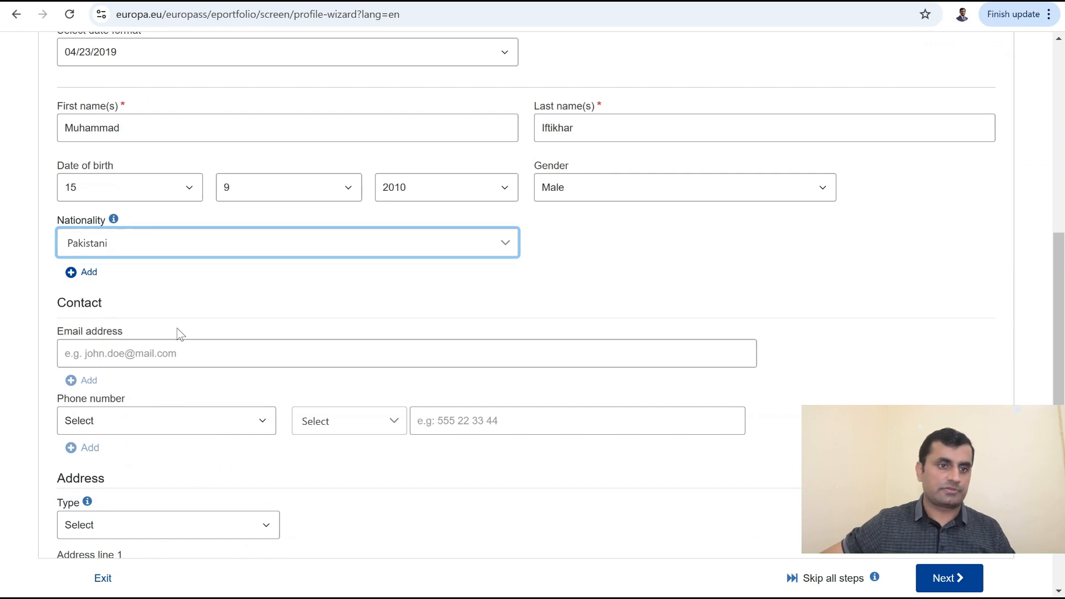
left_click(173, 354)
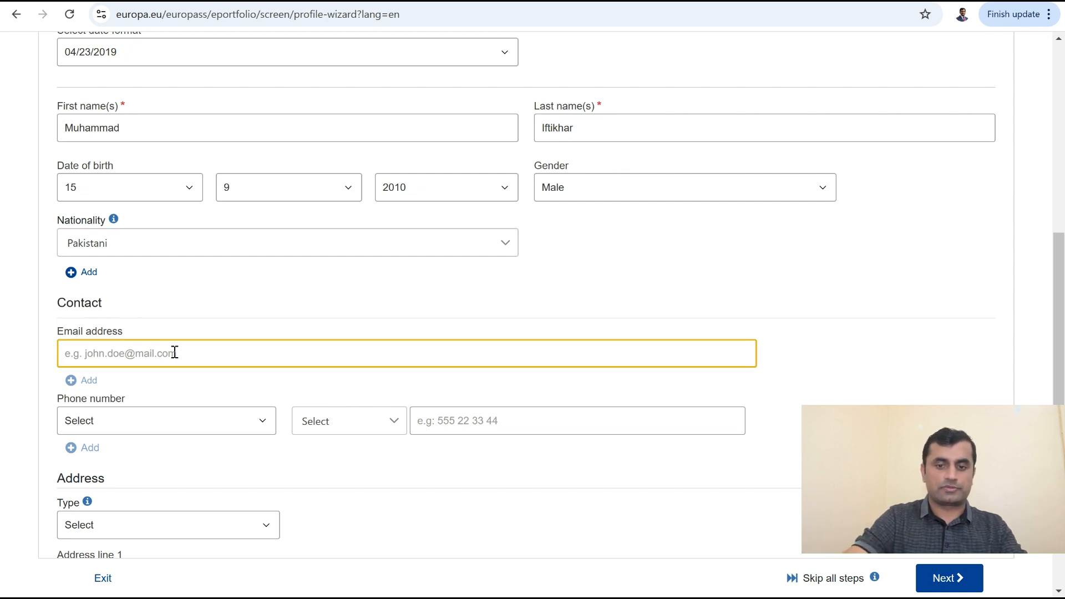
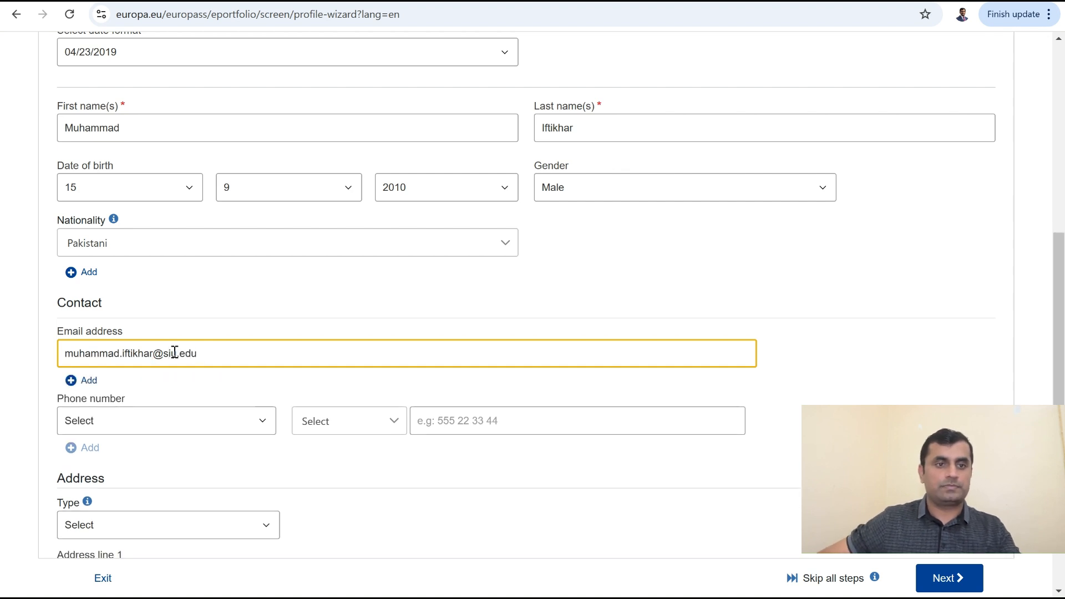
Step: Add a Mobile phone number with the United States +1 dialling code
left_click(198, 414)
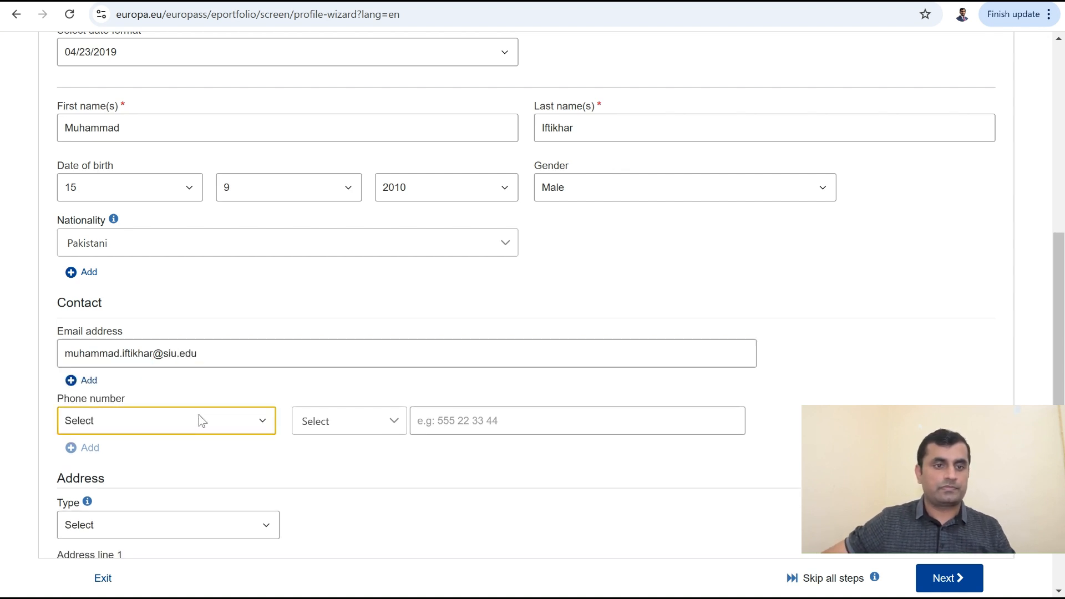
left_click(165, 492)
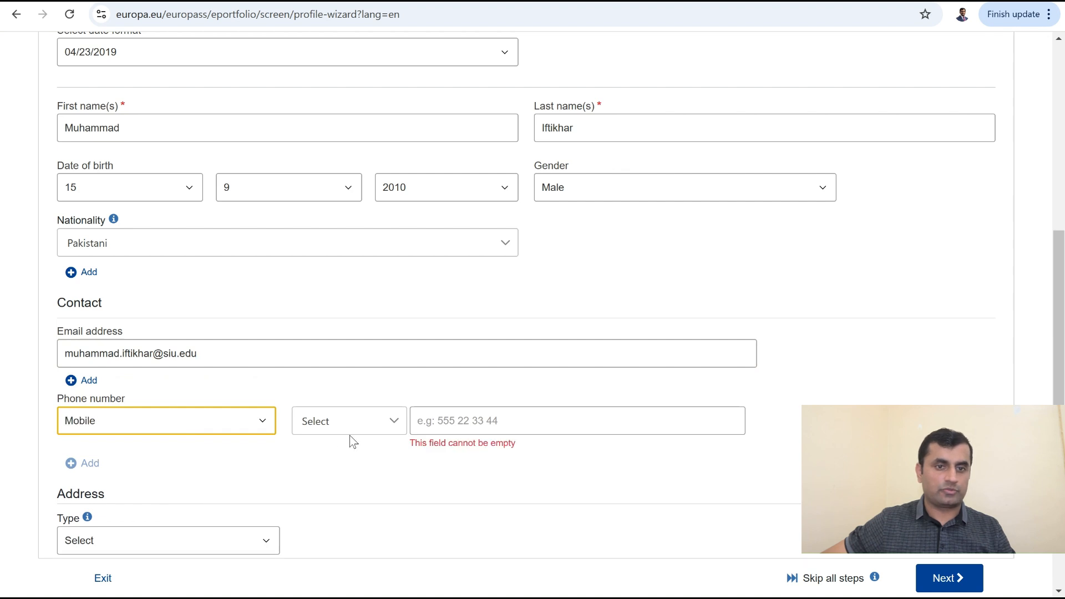
left_click(356, 426)
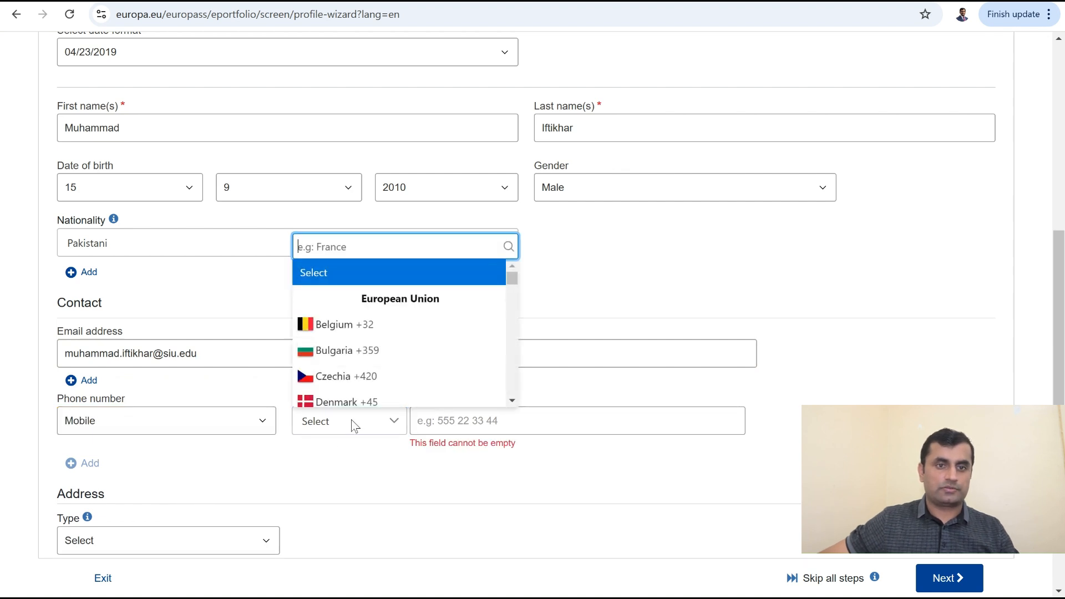
type("uni")
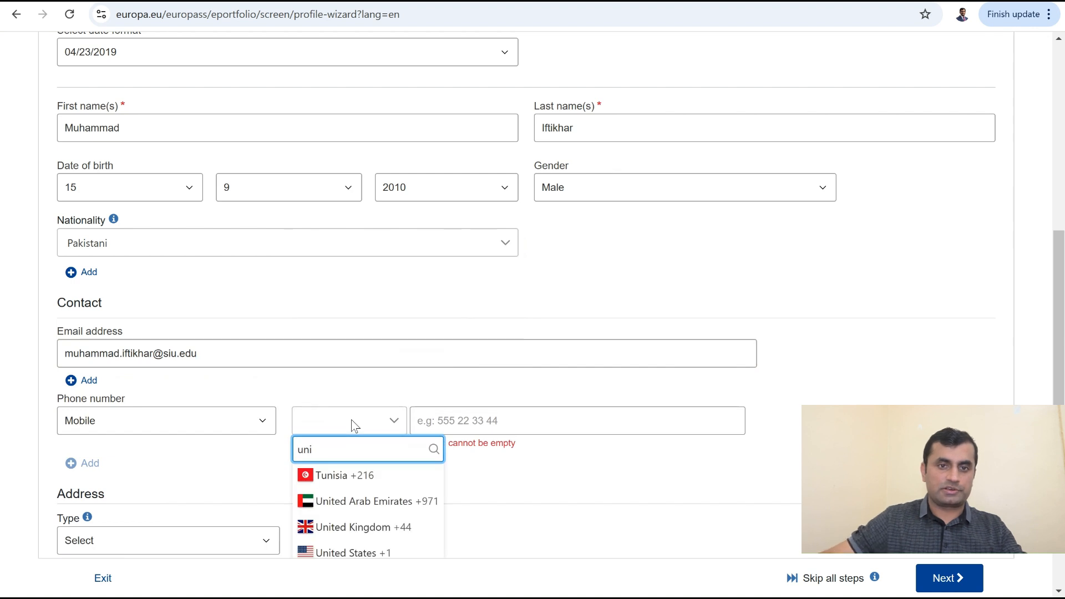
type("te")
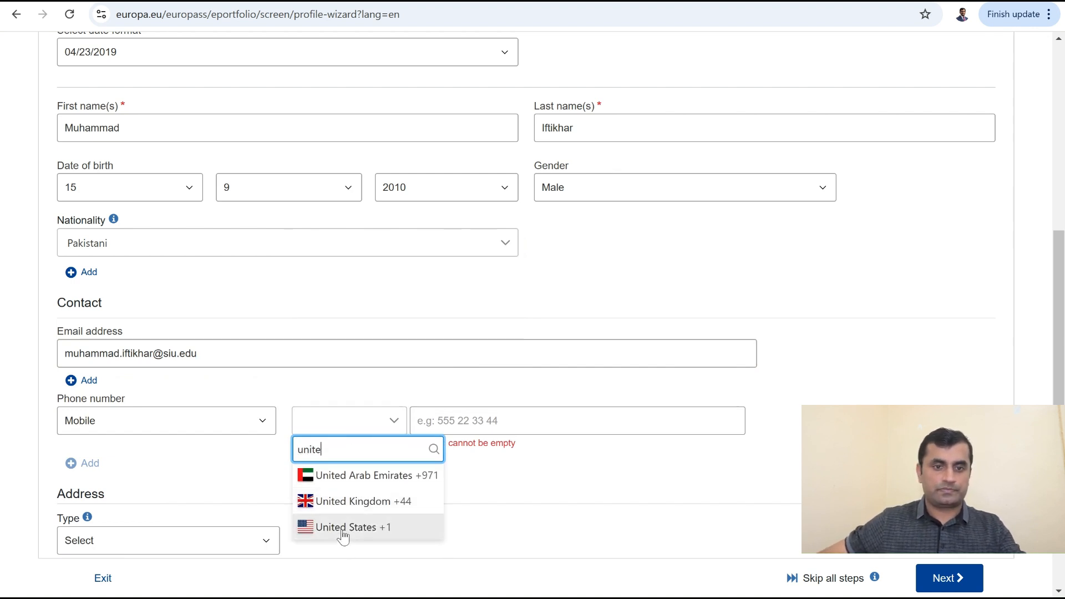
left_click(348, 528)
left_click(525, 424)
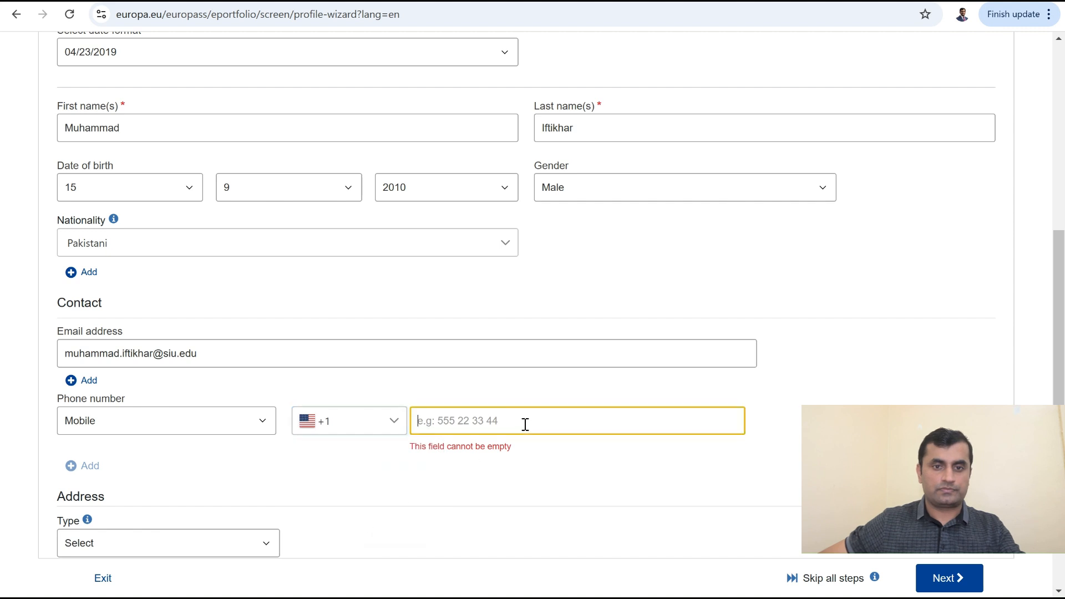
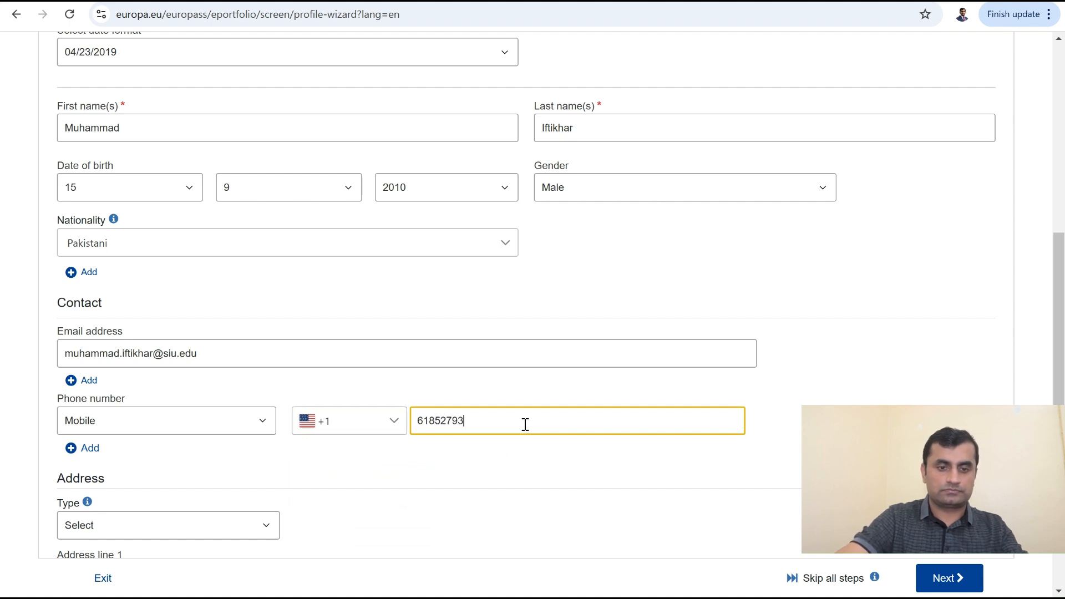
left_click(925, 386)
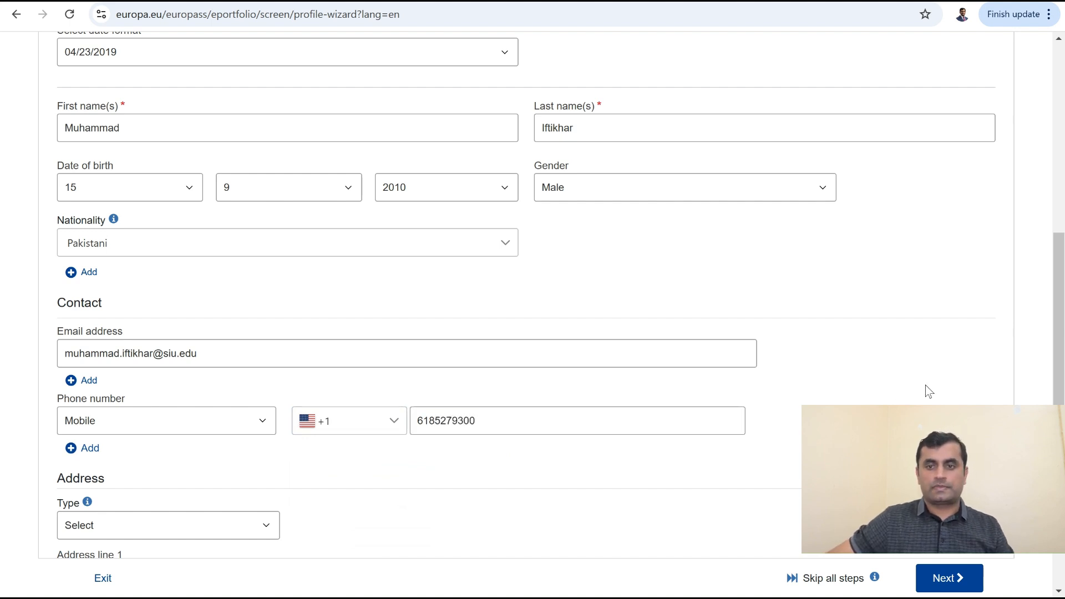
Step: Set the address type to Work and enter the first address line
scroll(166, 482, "down", 4)
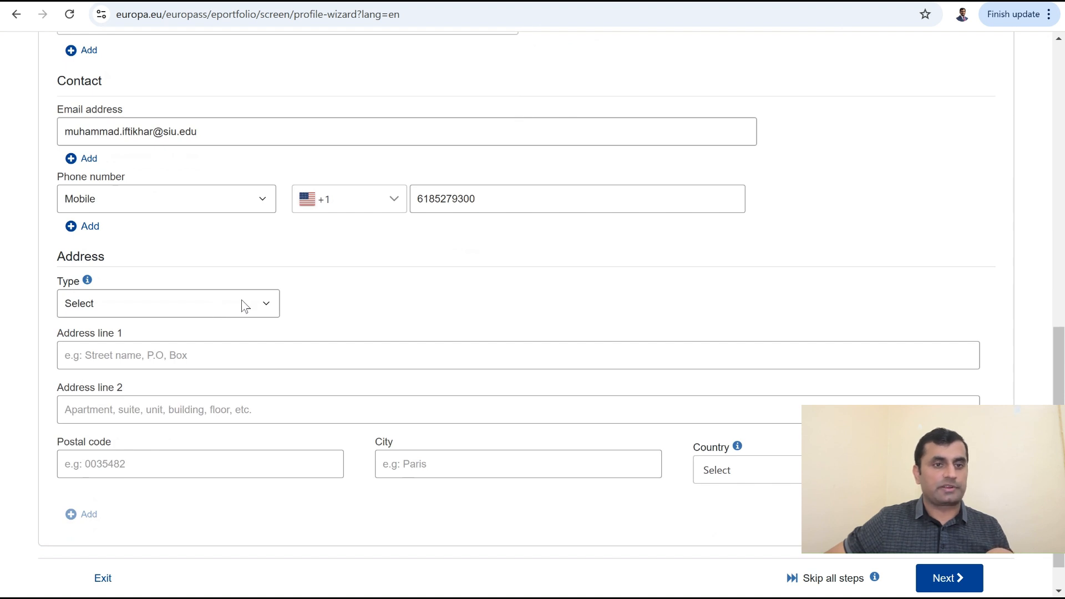
left_click(242, 305)
left_click(191, 358)
left_click(173, 358)
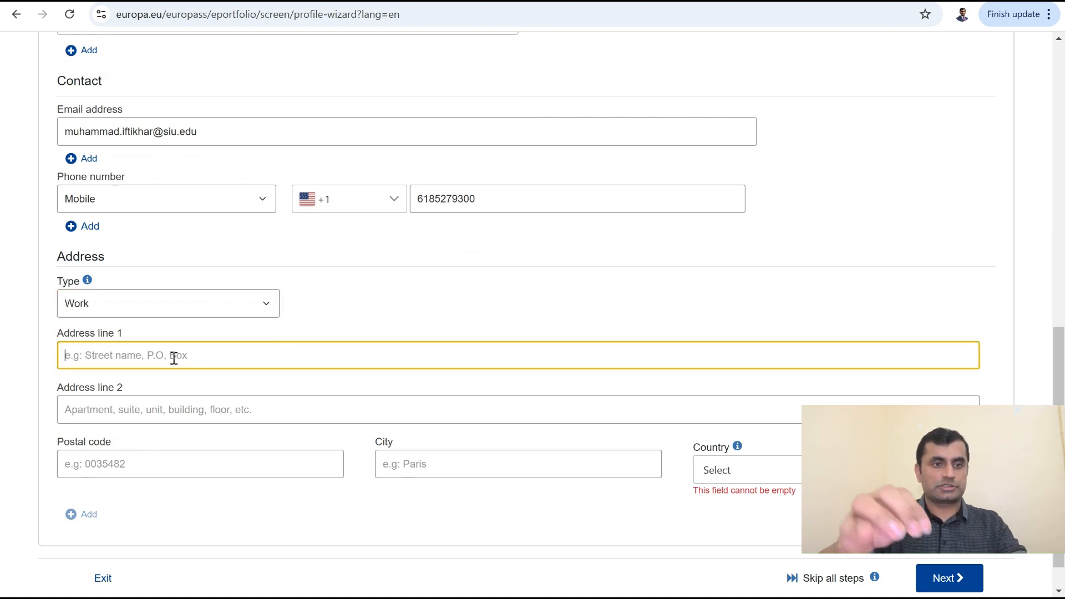
type("Manage")
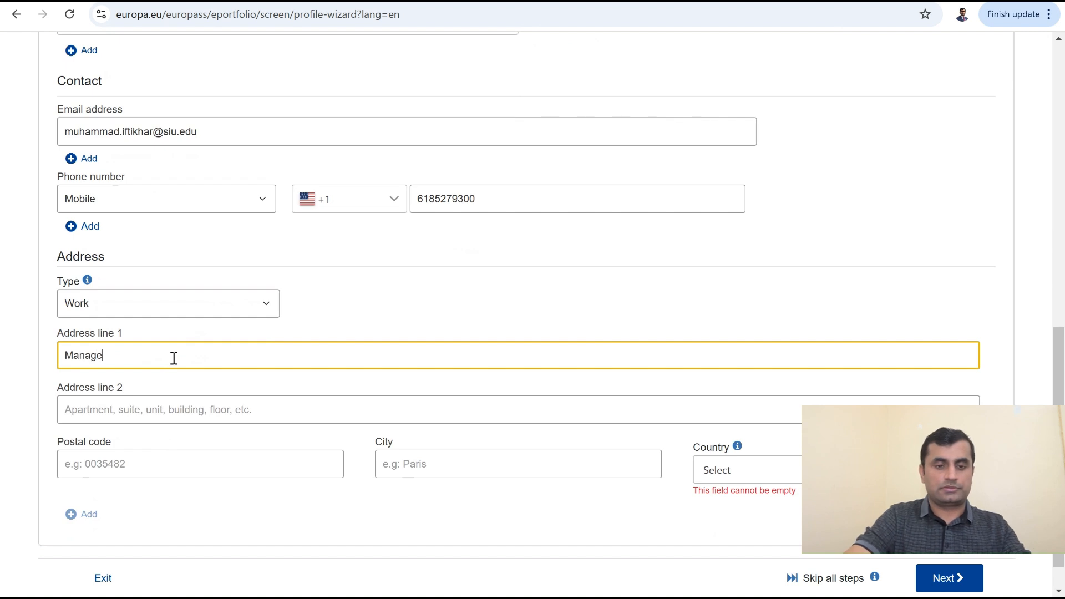
type(" my")
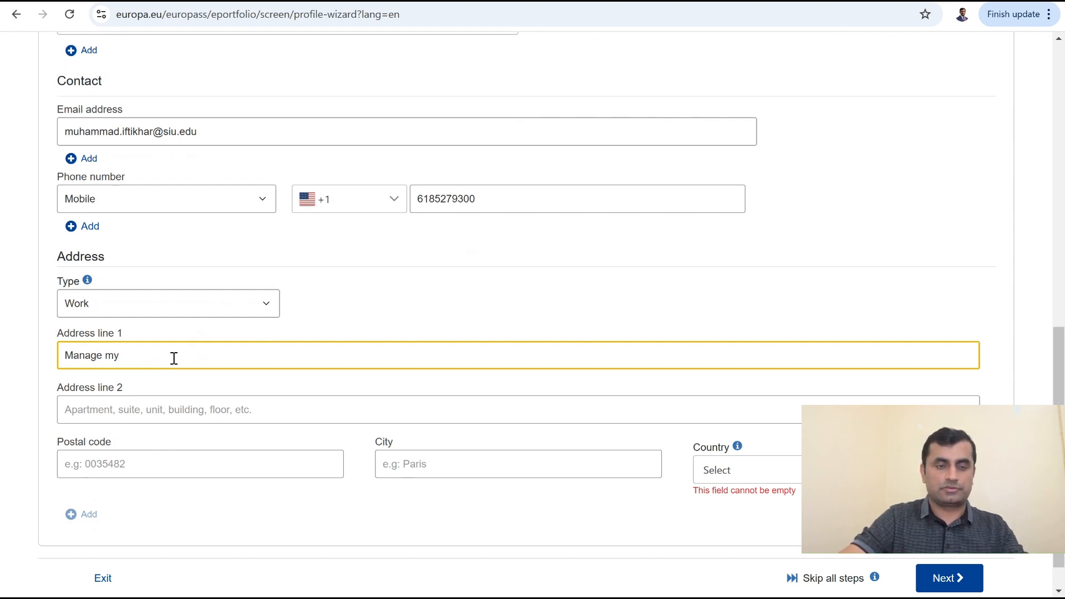
type("=")
key("BackSpace")
type("My")
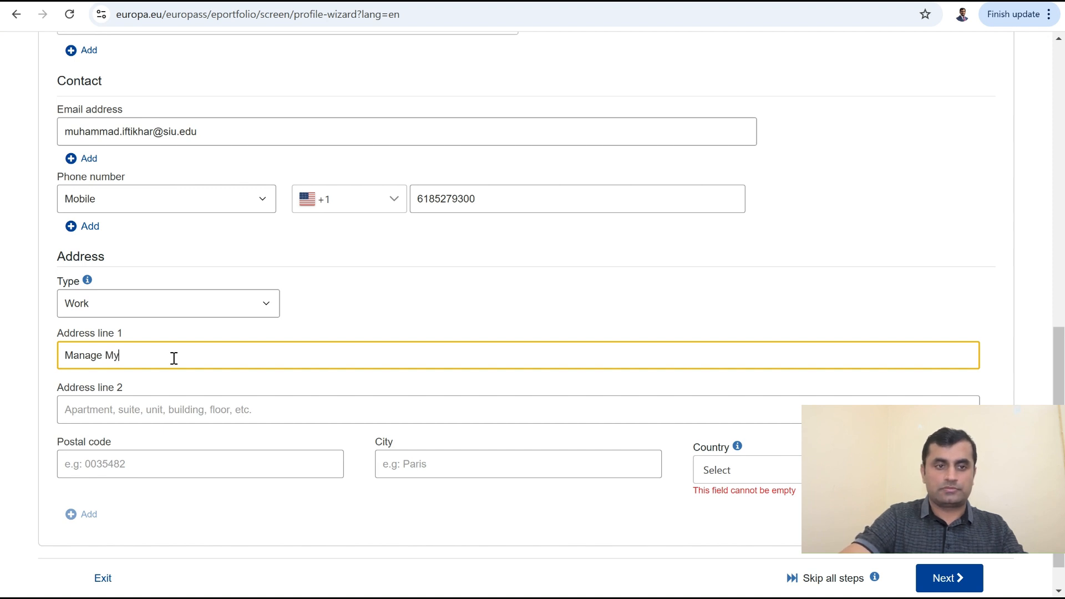
type(" Bu")
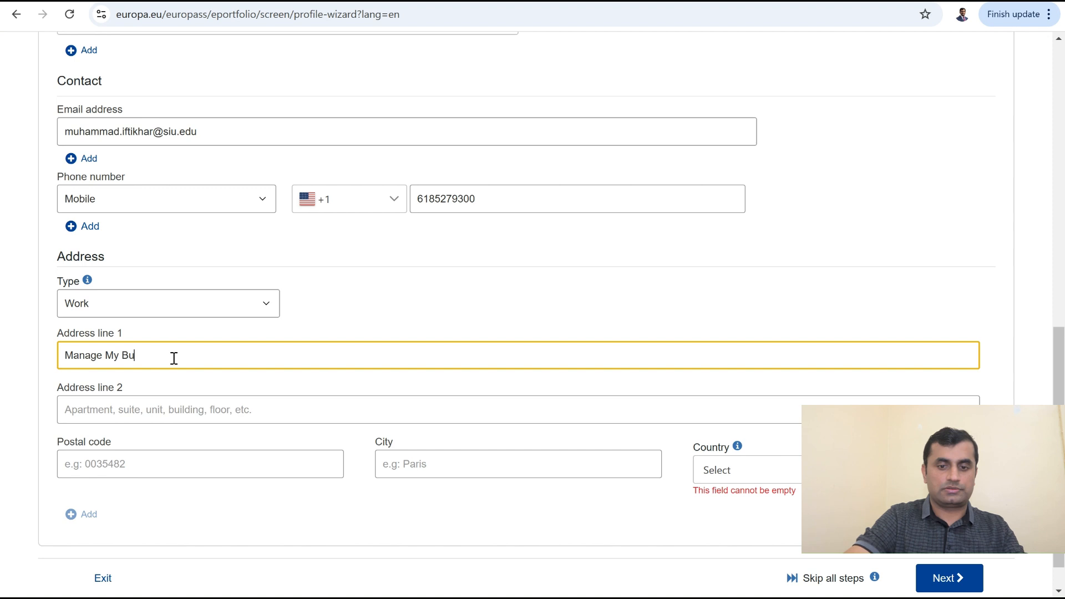
type("siness")
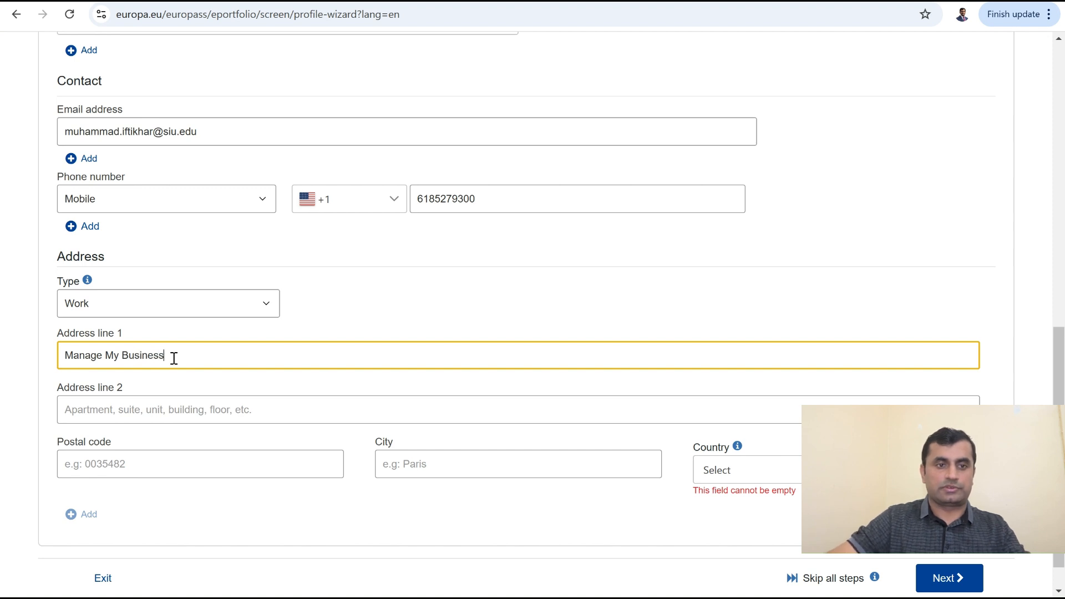
Step: Enter the postal code and city, choose United States, and clear address line 2
left_click(159, 468)
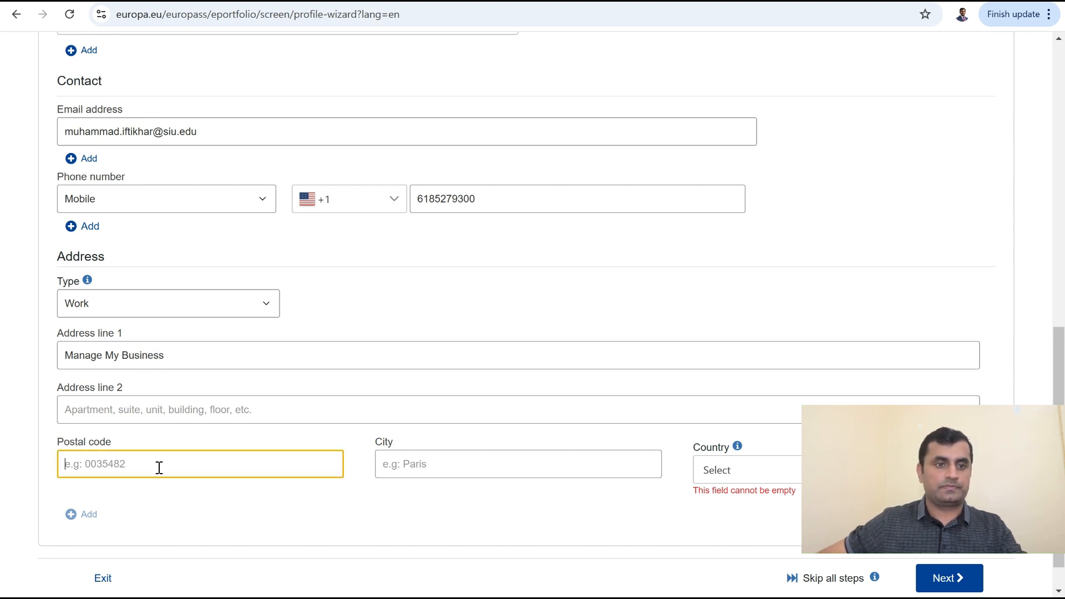
type("14214")
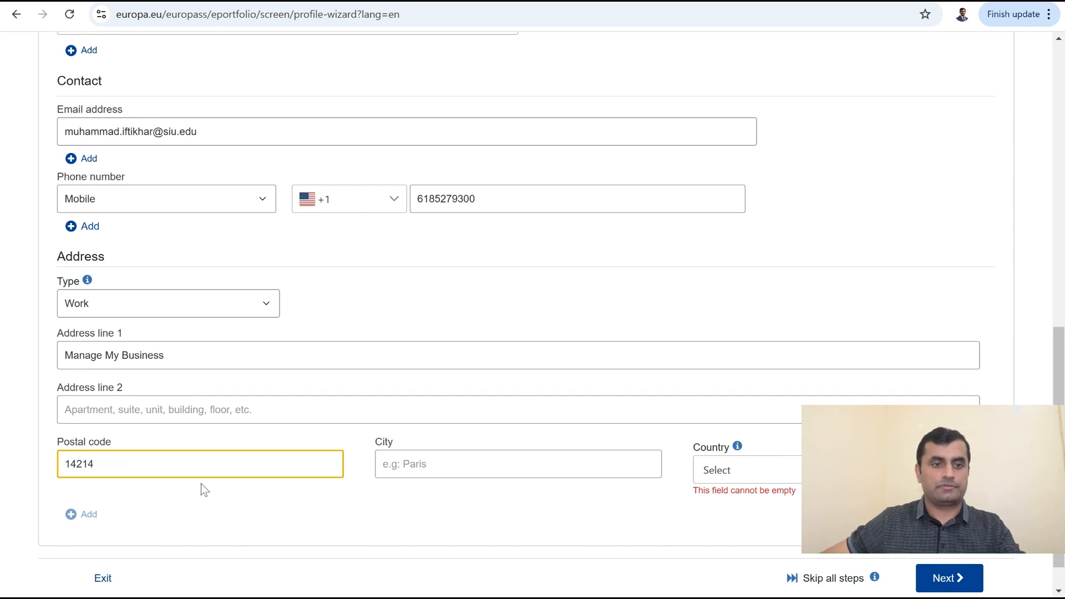
left_click(451, 469)
type("Will")
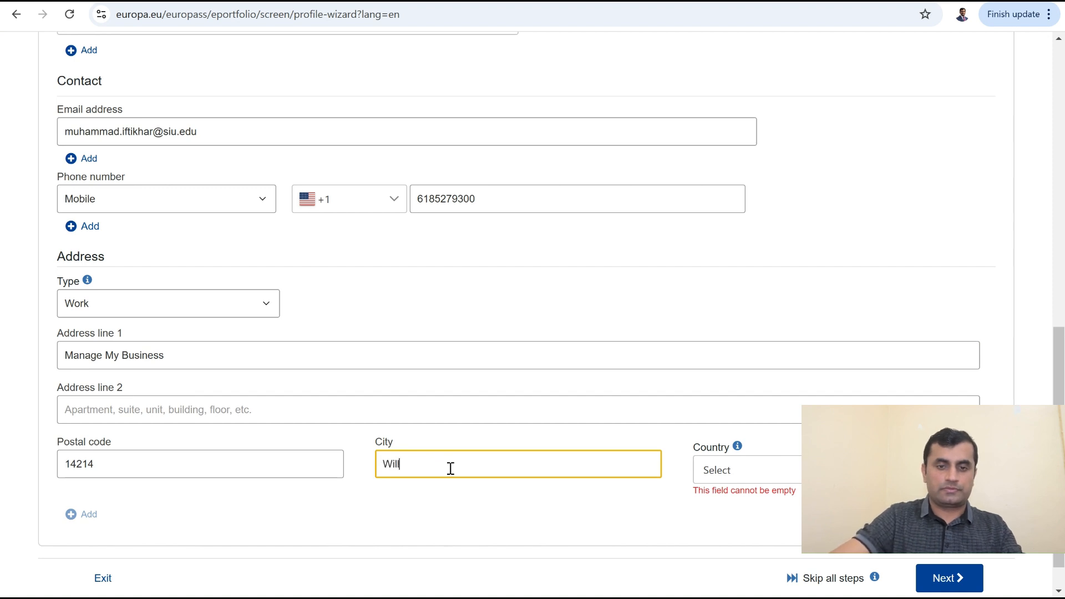
type("iams")
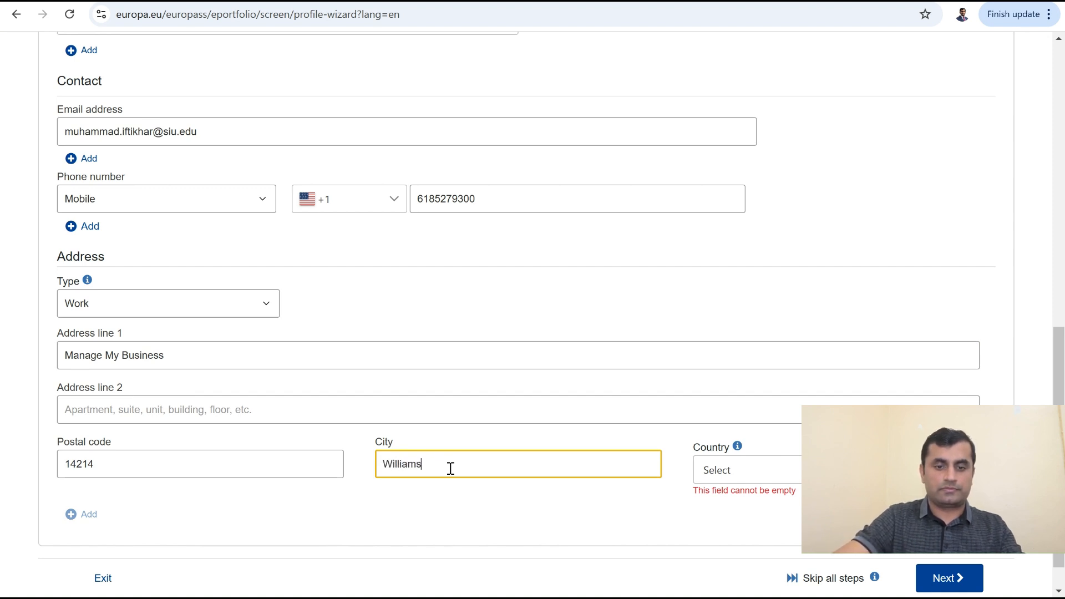
type("ville")
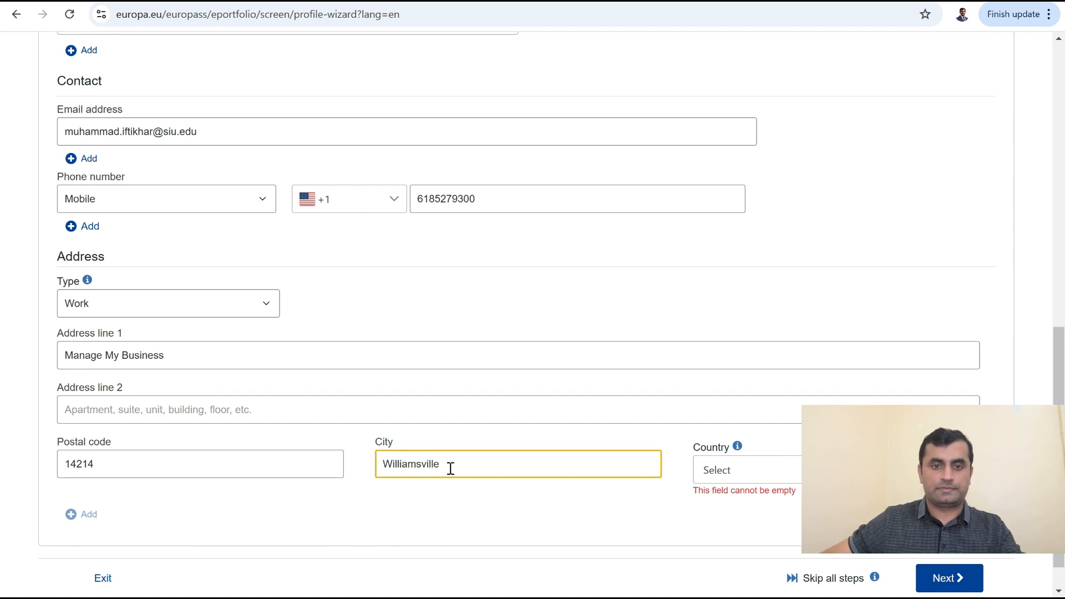
left_click(763, 475)
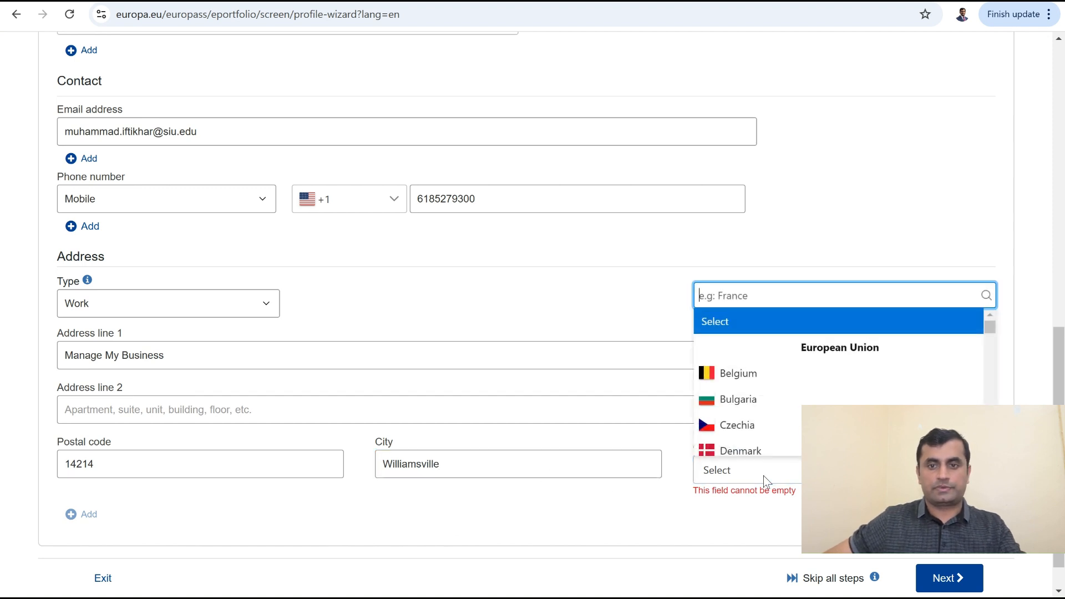
type("United States")
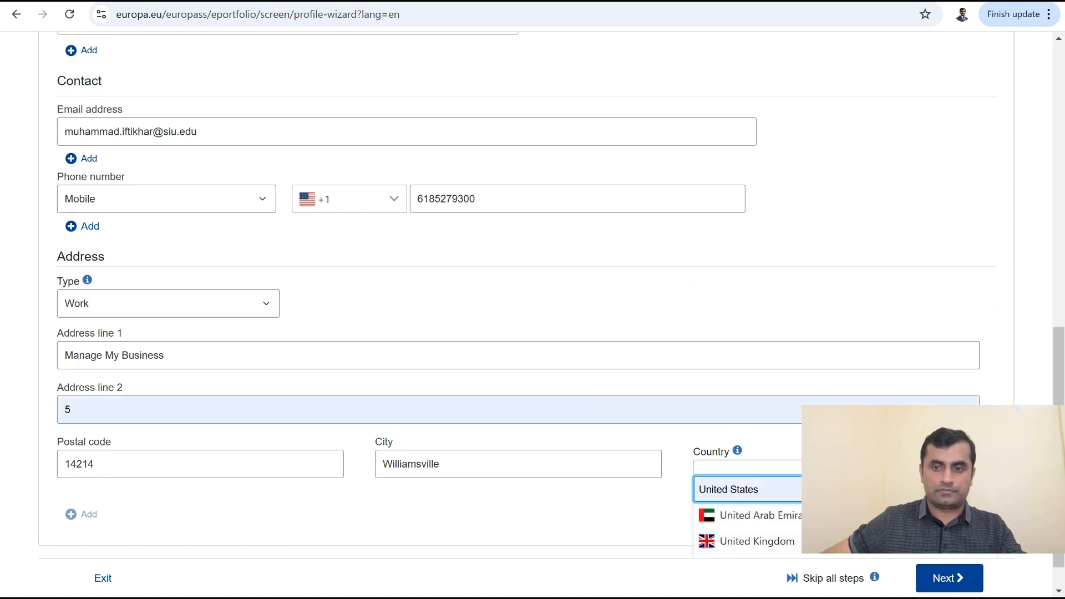
left_click(741, 521)
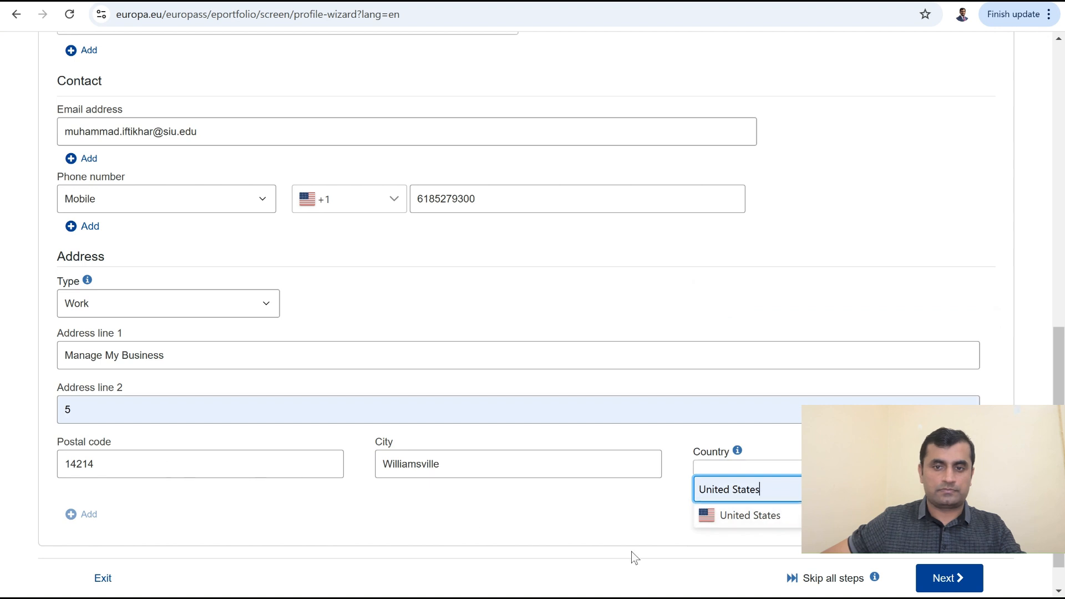
left_click(741, 520)
left_click(108, 404)
key("BackSpace")
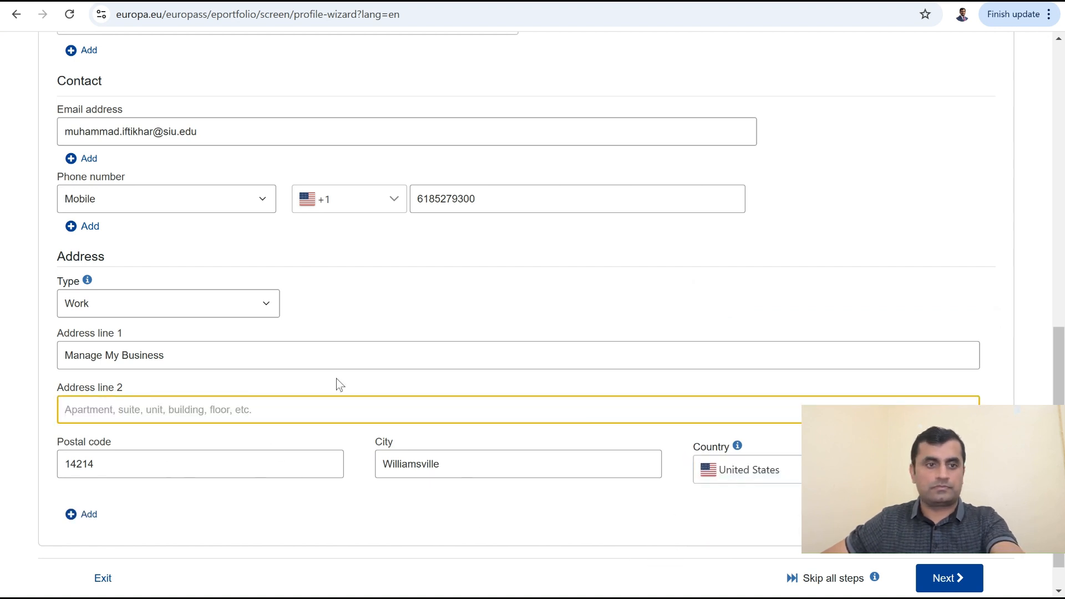
left_click(341, 520)
scroll(292, 515, "down", 1)
Step: On the Work experience step, enter 'Research and development coordinator' as the occupation
left_click(946, 579)
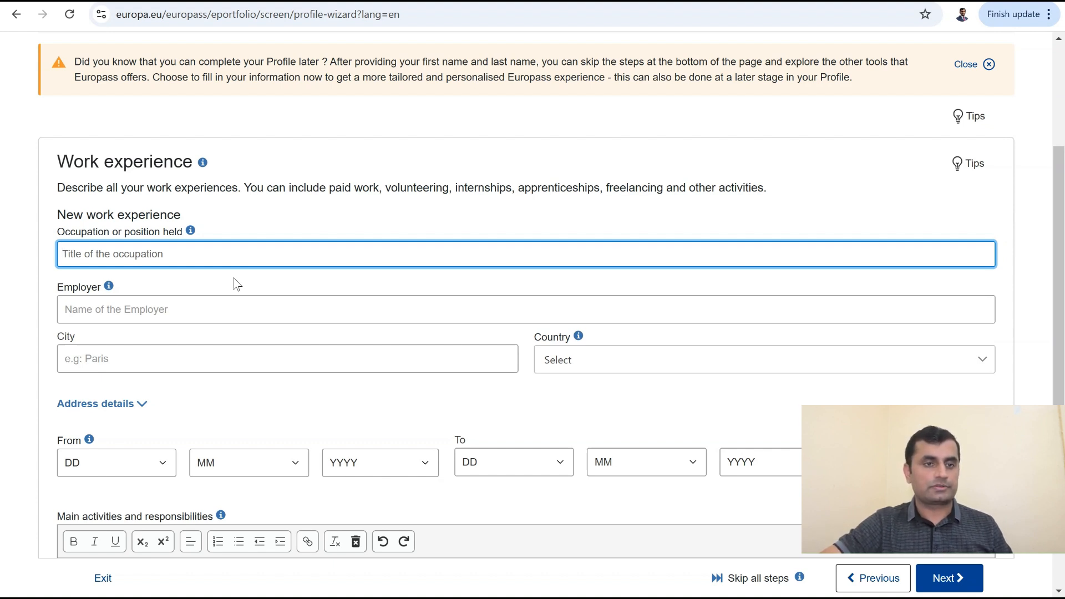
type("Re")
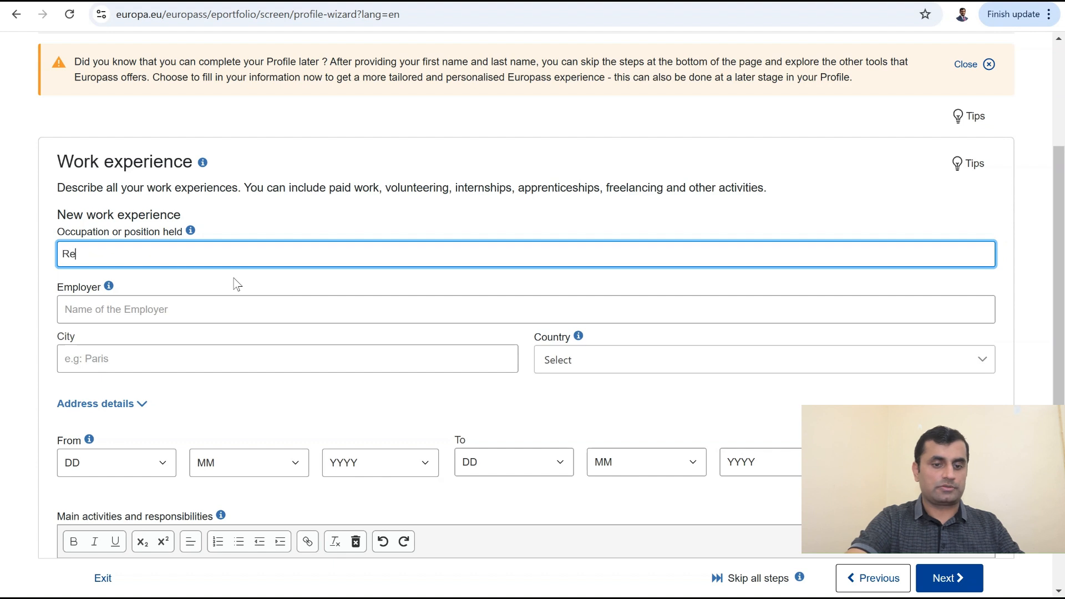
type("search A")
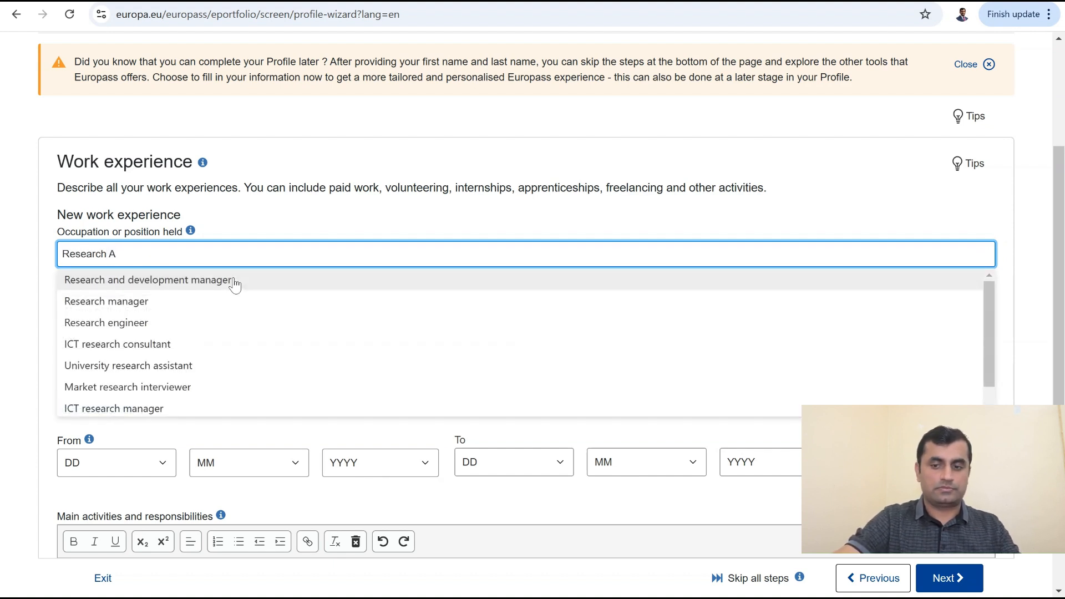
key("BackSpace")
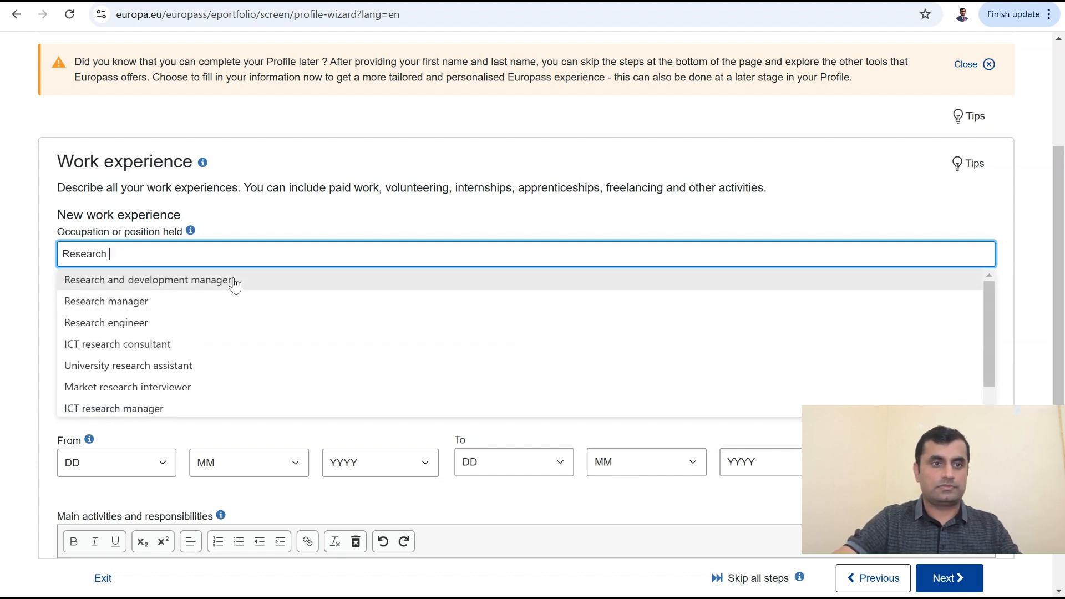
type("and")
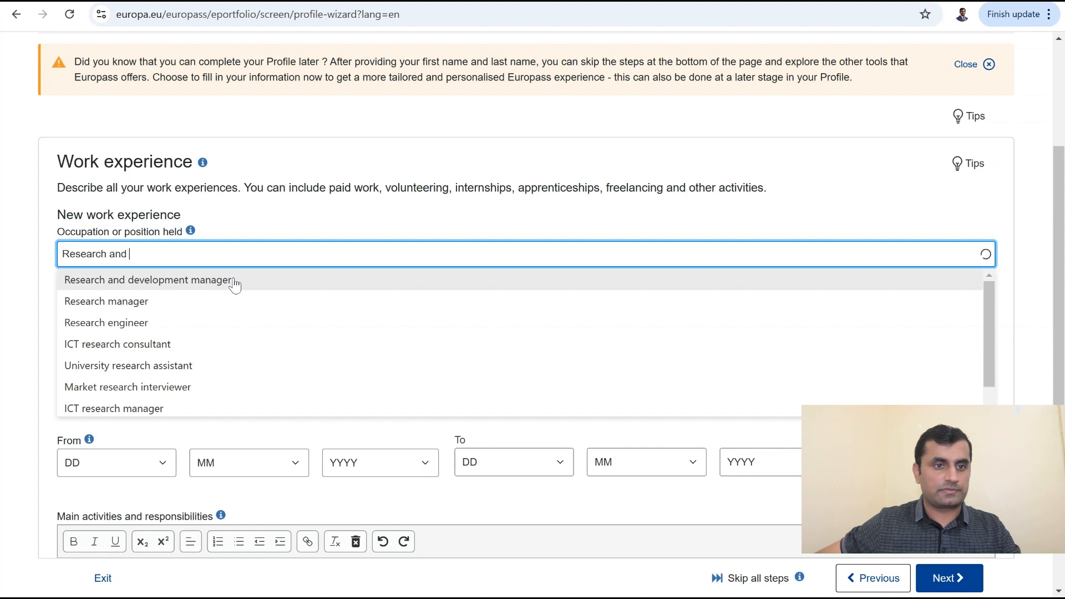
type("develo")
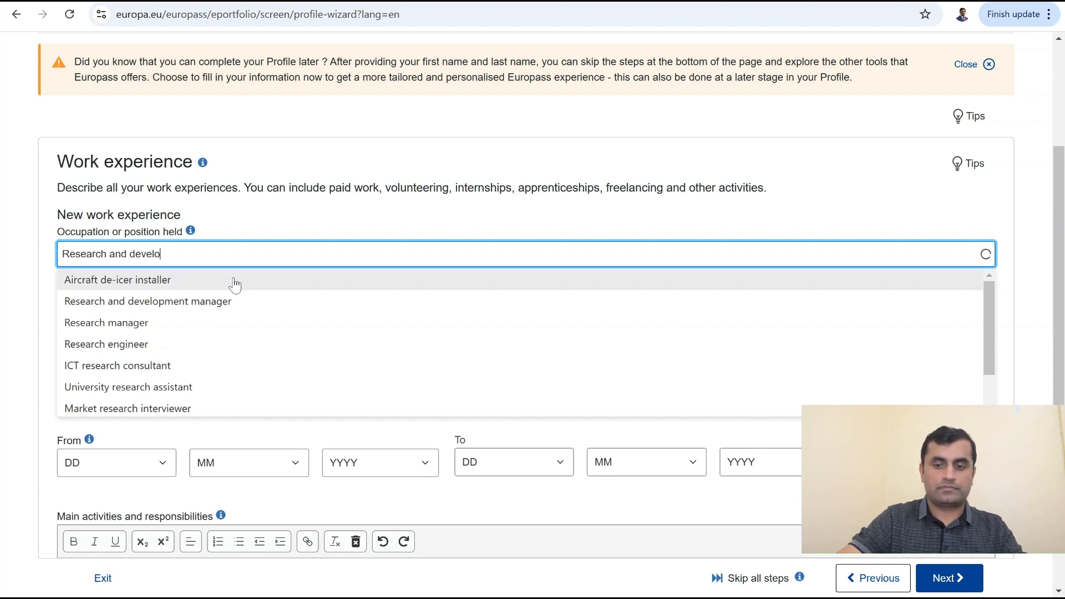
type("p")
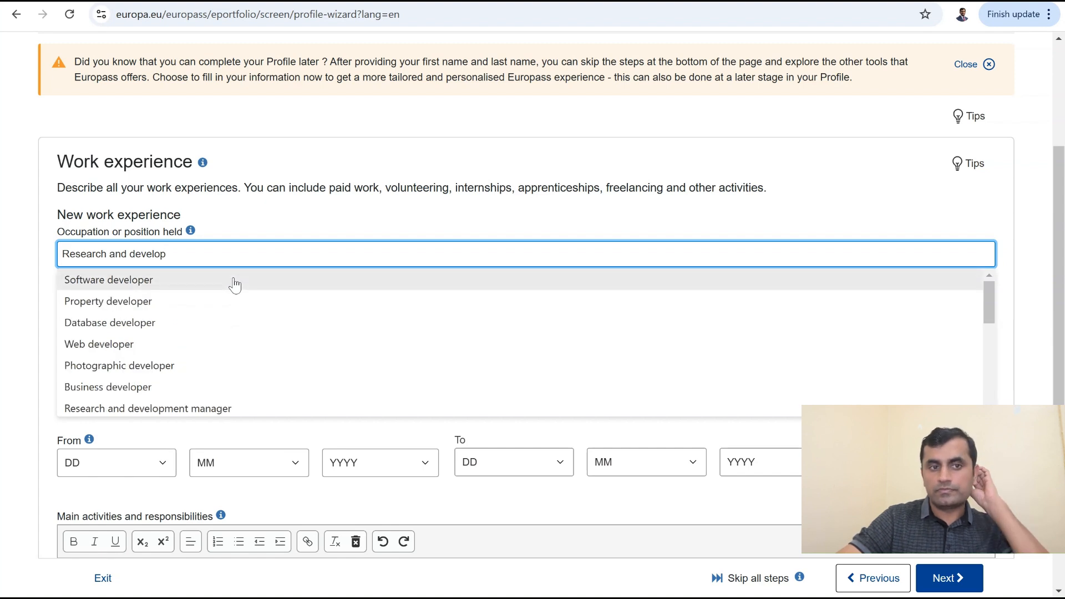
type("me")
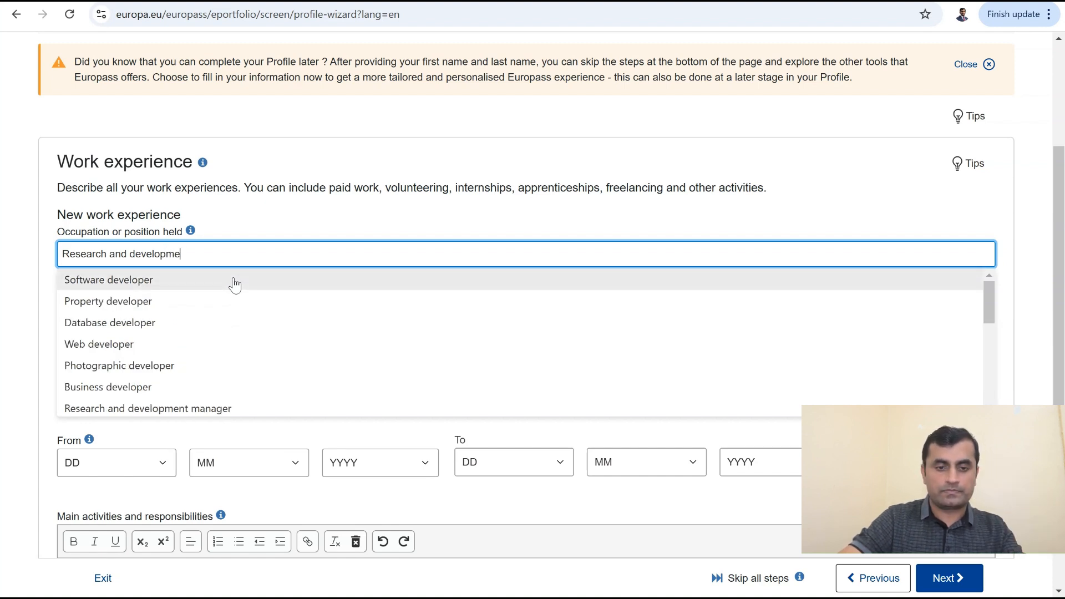
type("nt co")
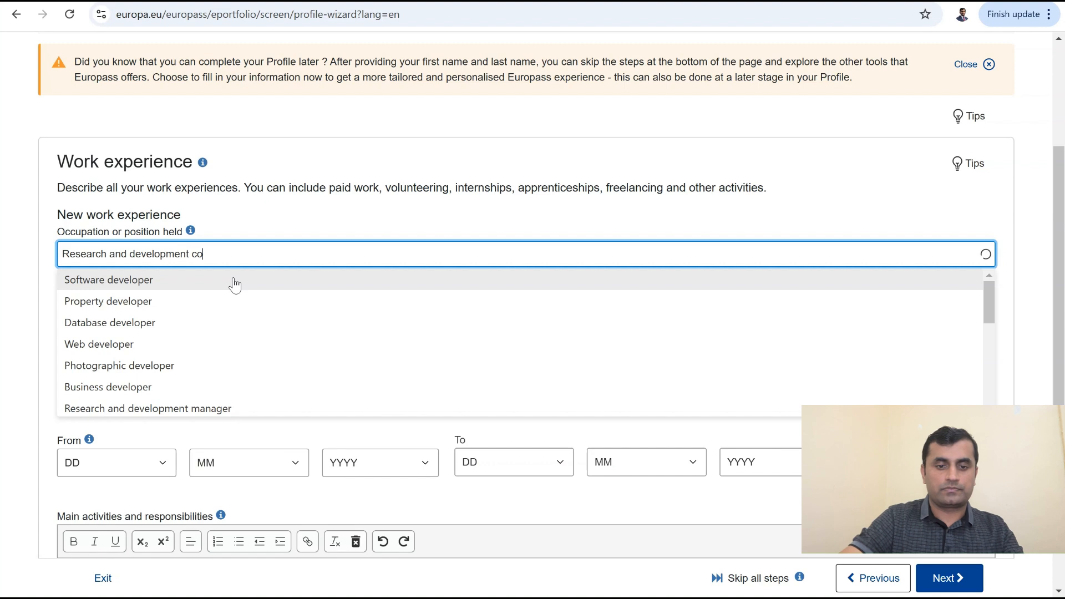
type("ordinat")
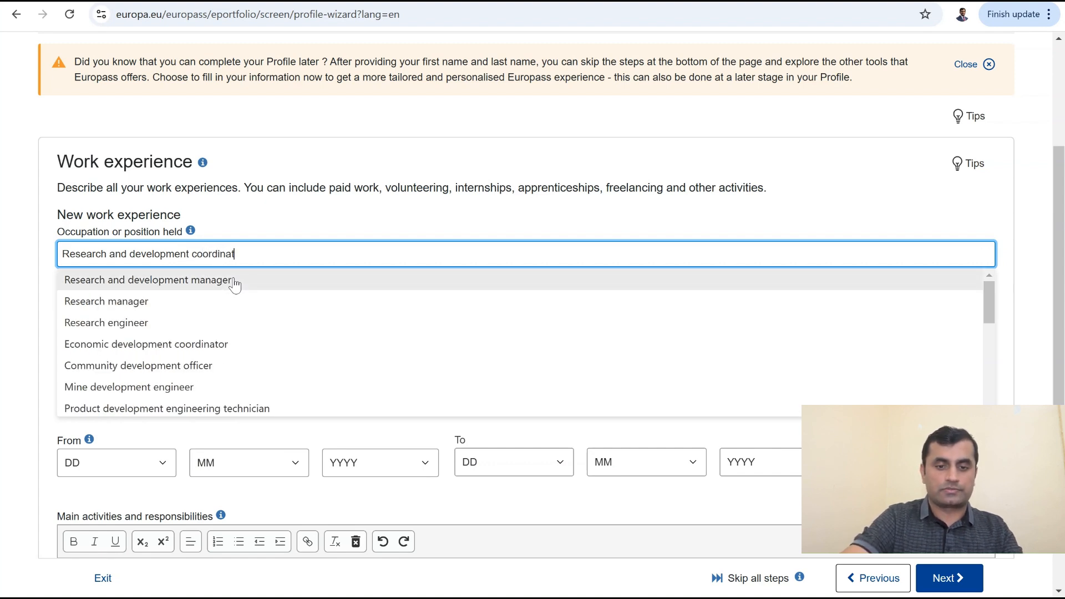
type("or")
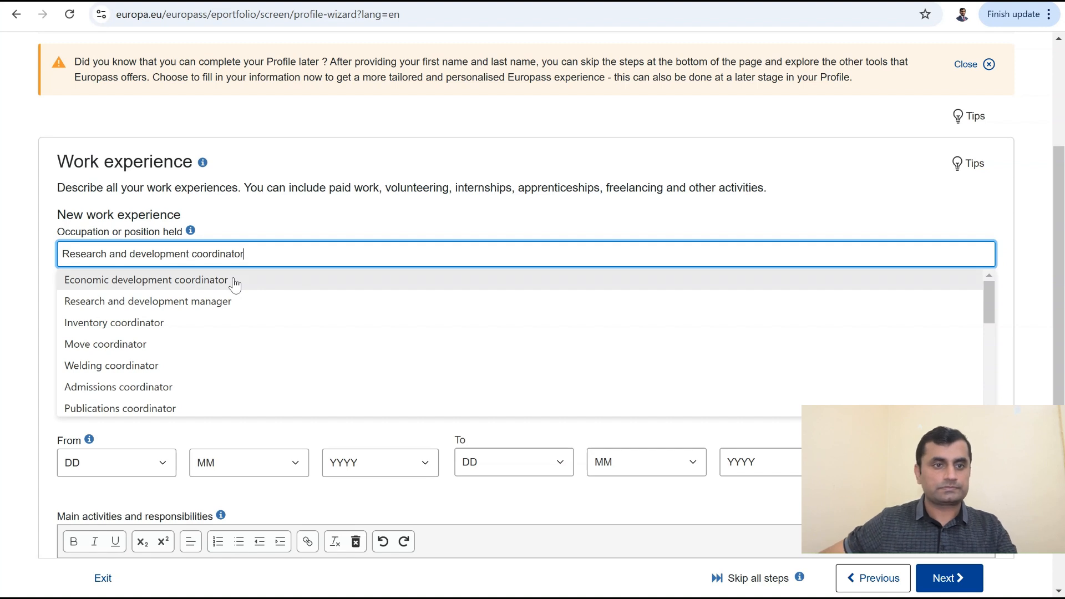
left_click(41, 255)
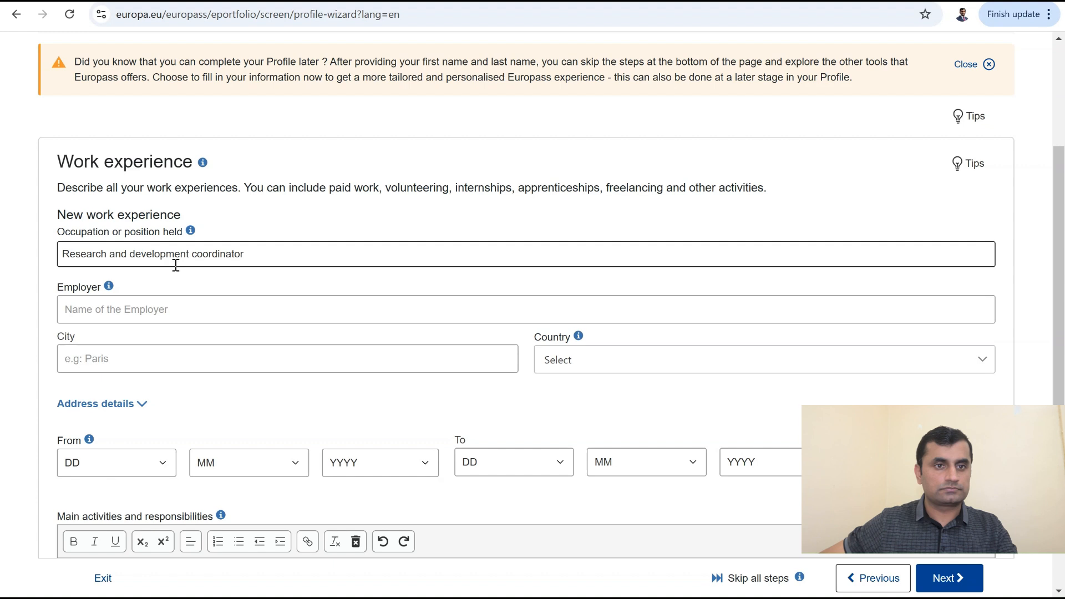
Step: Enter employer 'Manage my Business' and city Buffalo for the job
left_click(104, 311)
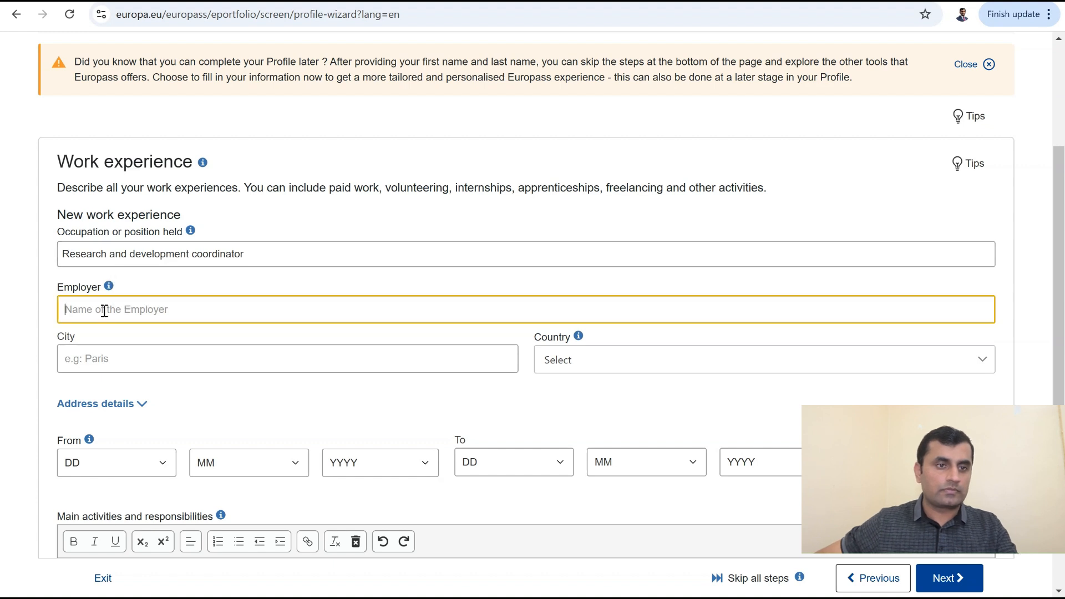
type("Mana")
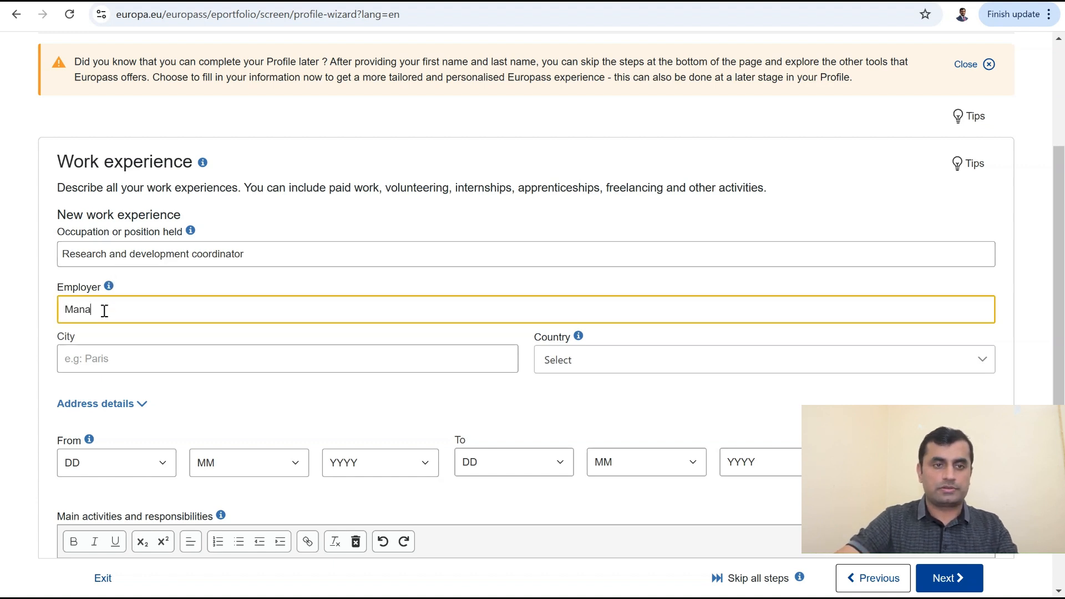
type("ge my ")
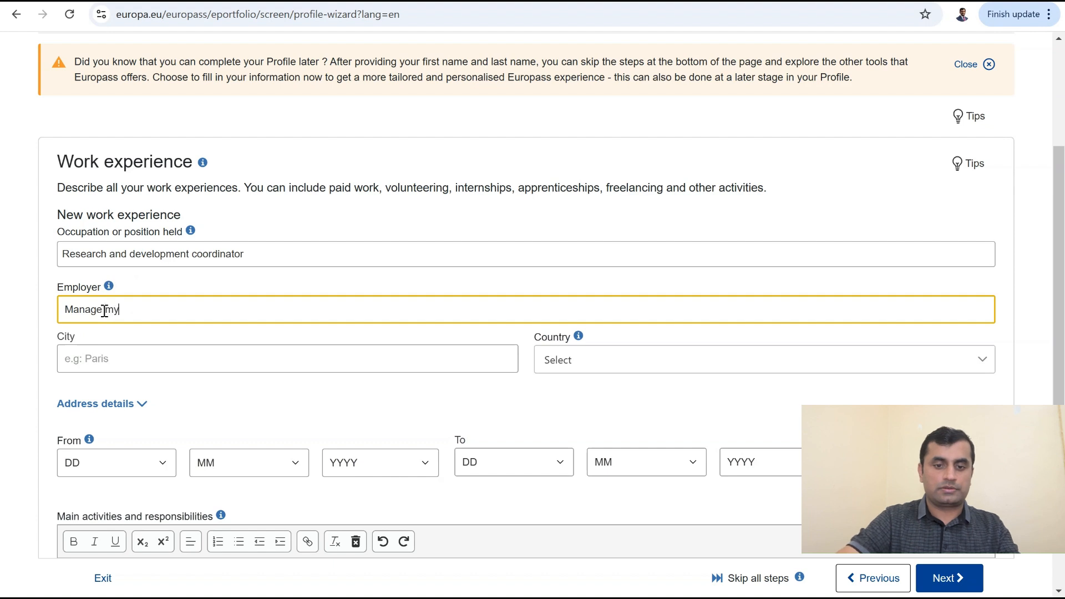
type("Bu")
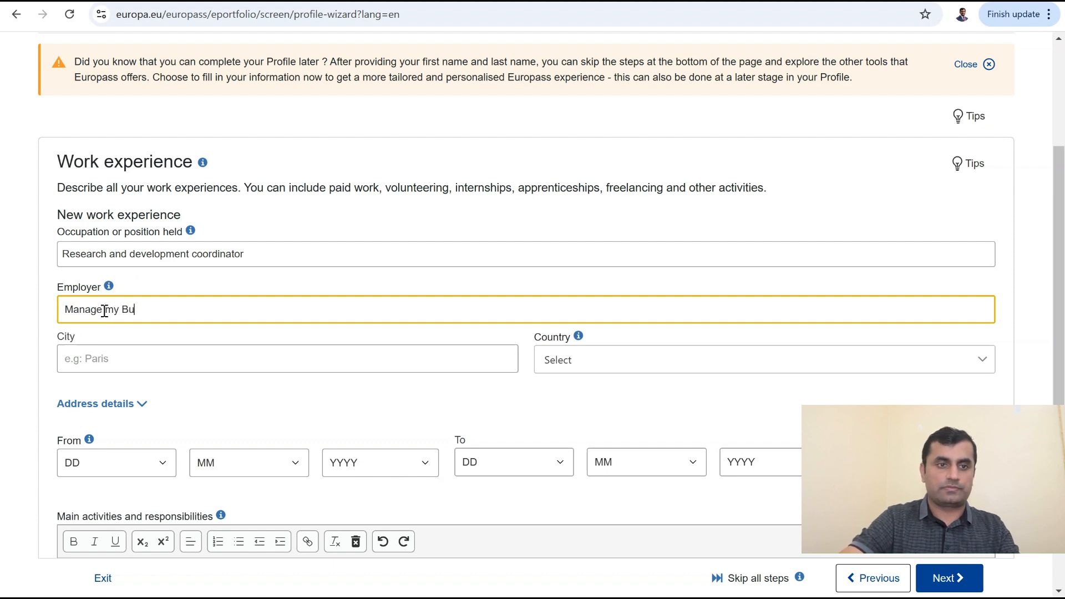
type("s")
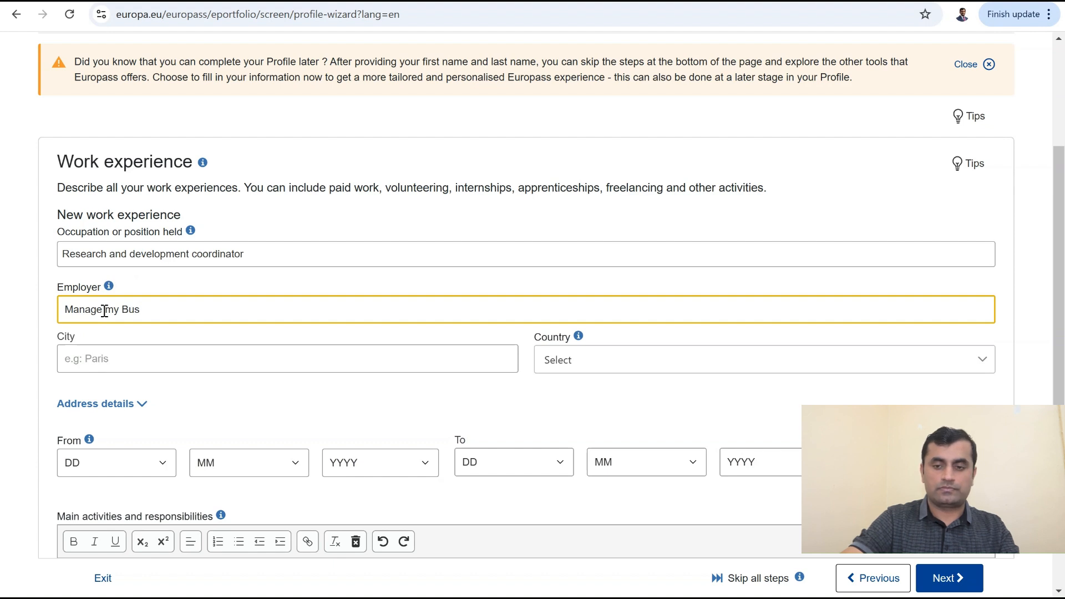
type("iness")
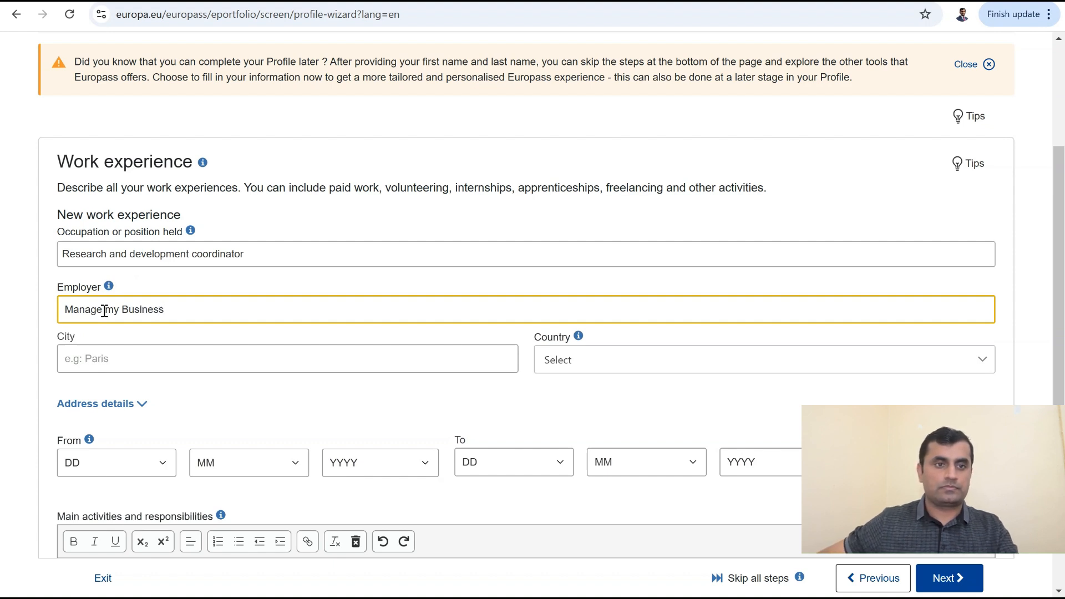
left_click(165, 353)
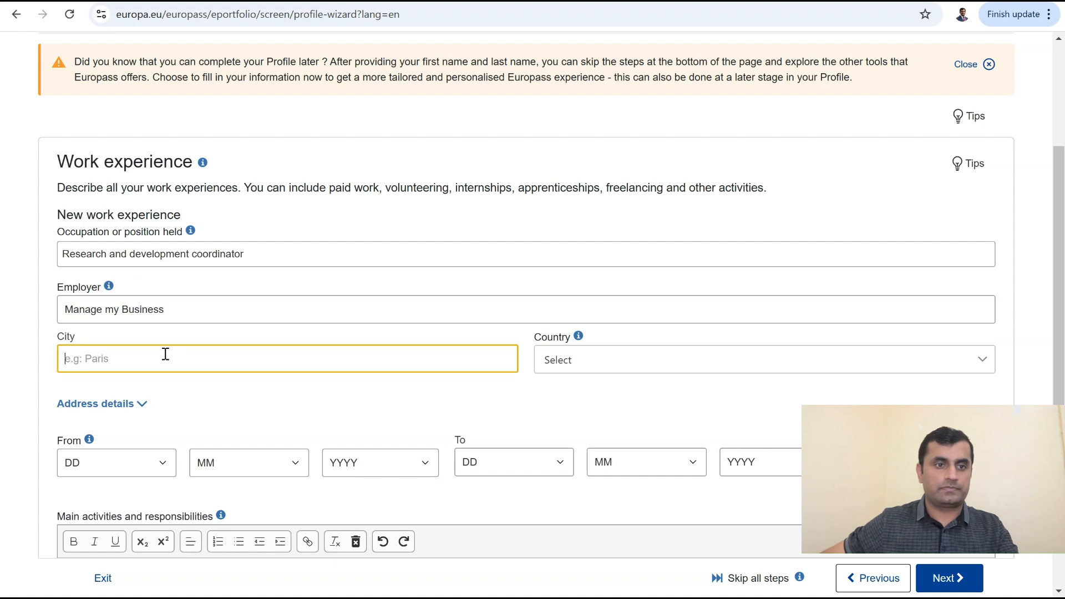
type("Buffalo")
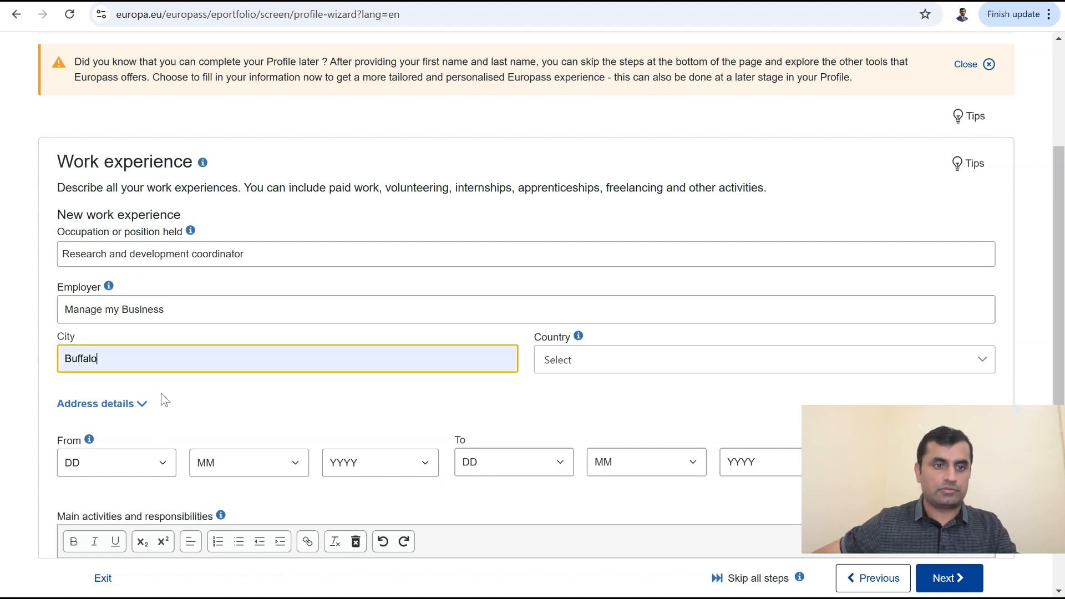
Step: Set the job's country to United States
left_click(610, 368)
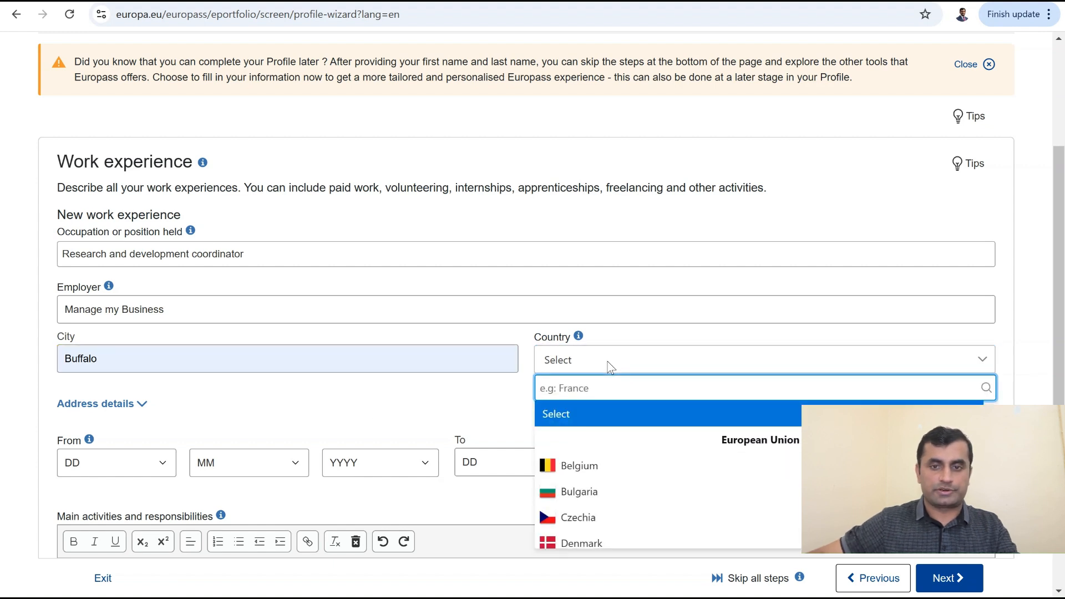
type("Un it")
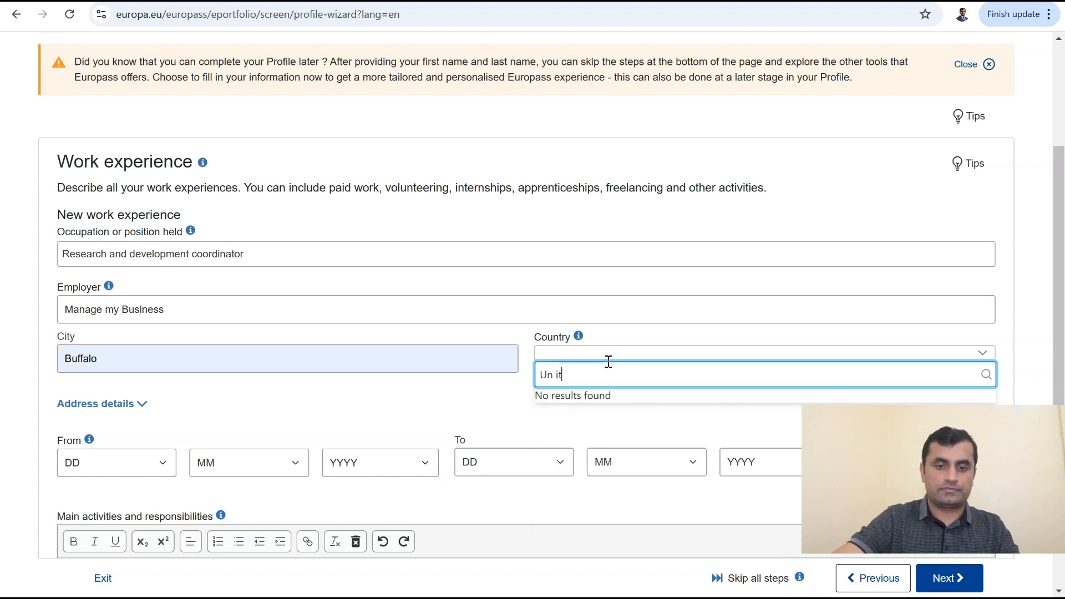
key("BackSpace")
key("BackSpace")
key("BackSpace")
key("BackSpace")
key("BackSpace")
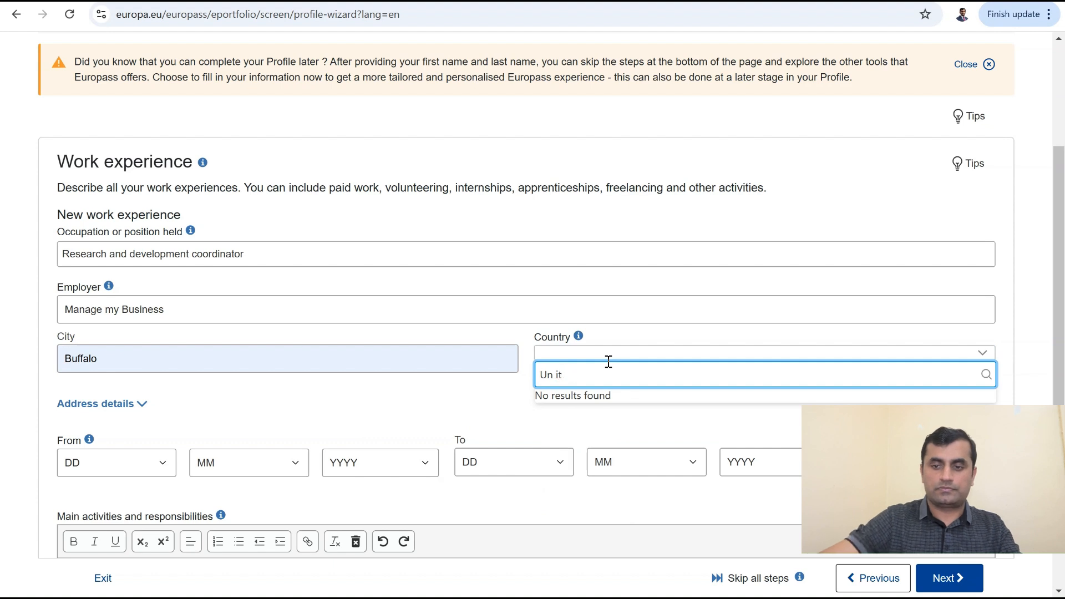
type("ited")
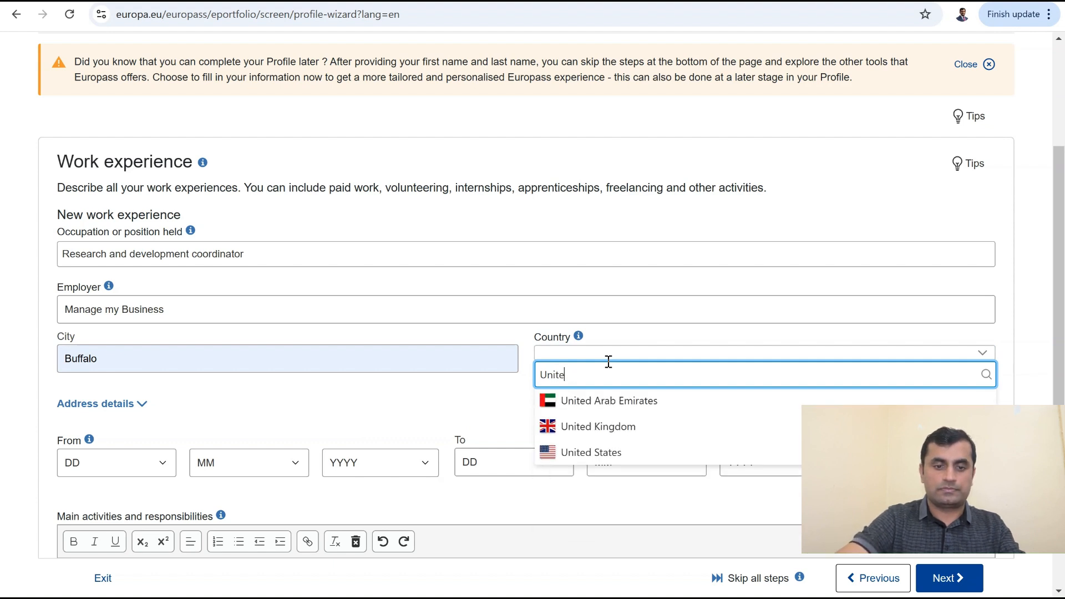
left_click(577, 452)
left_click(570, 412)
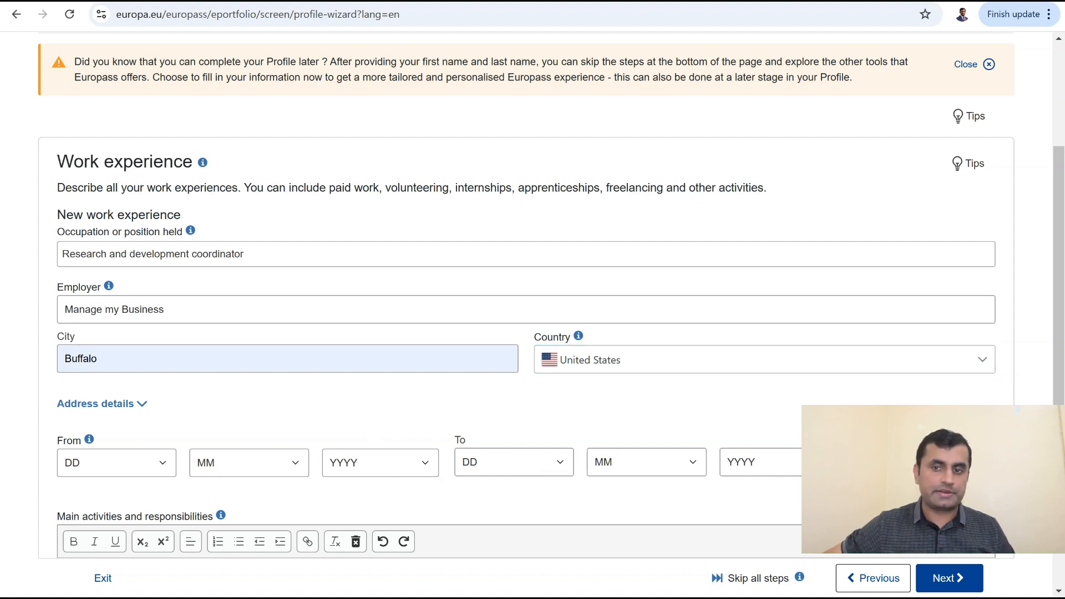
Step: Replace the sample activity lines with "1) Manage employees' data"
scroll(711, 413, "down", 5)
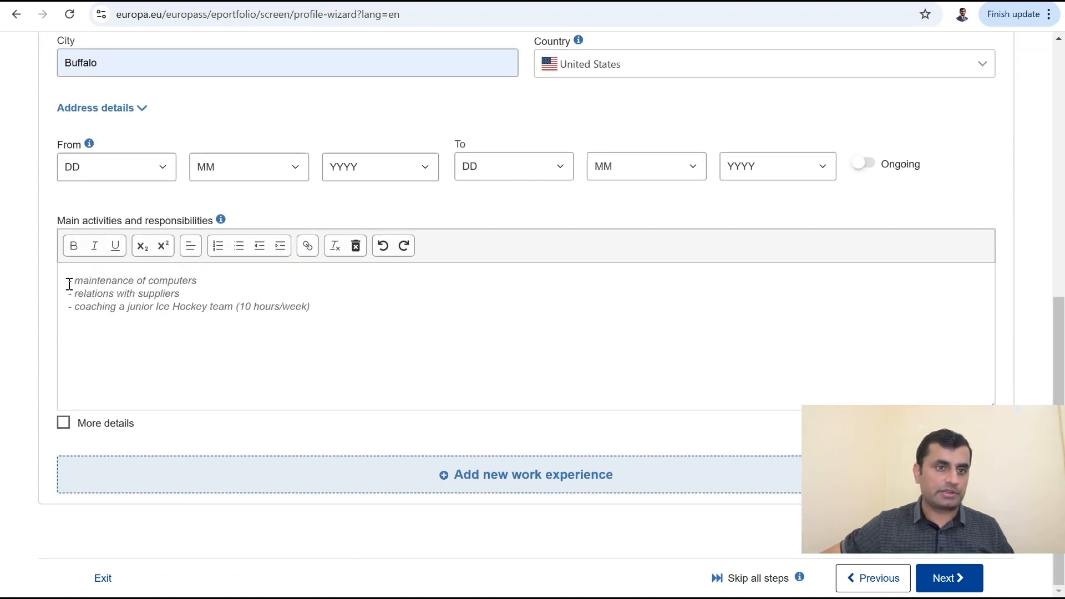
left_click(311, 309)
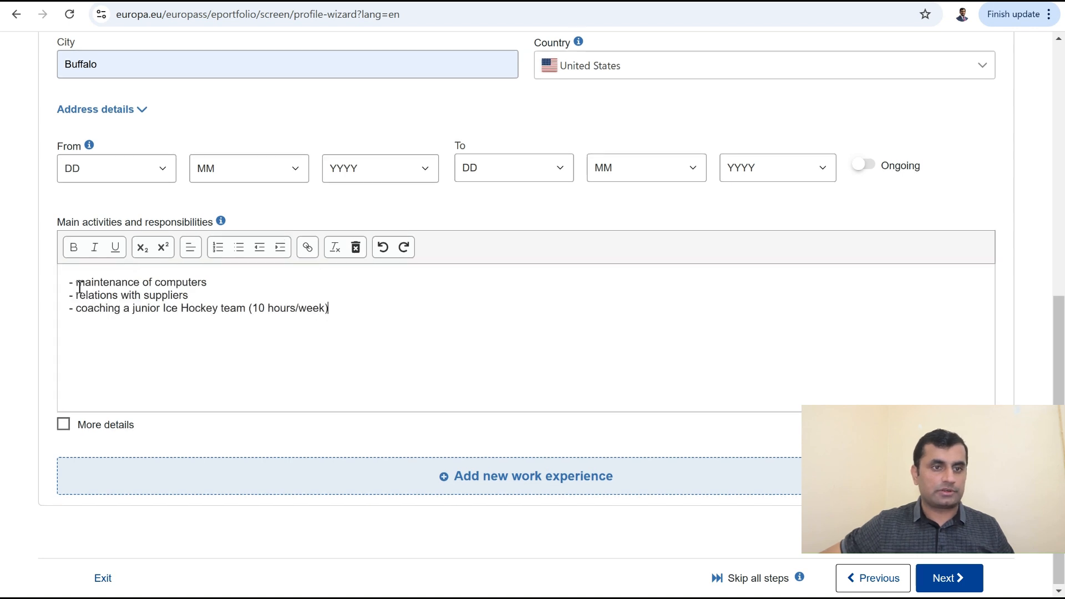
left_click_drag(67, 281, 391, 312)
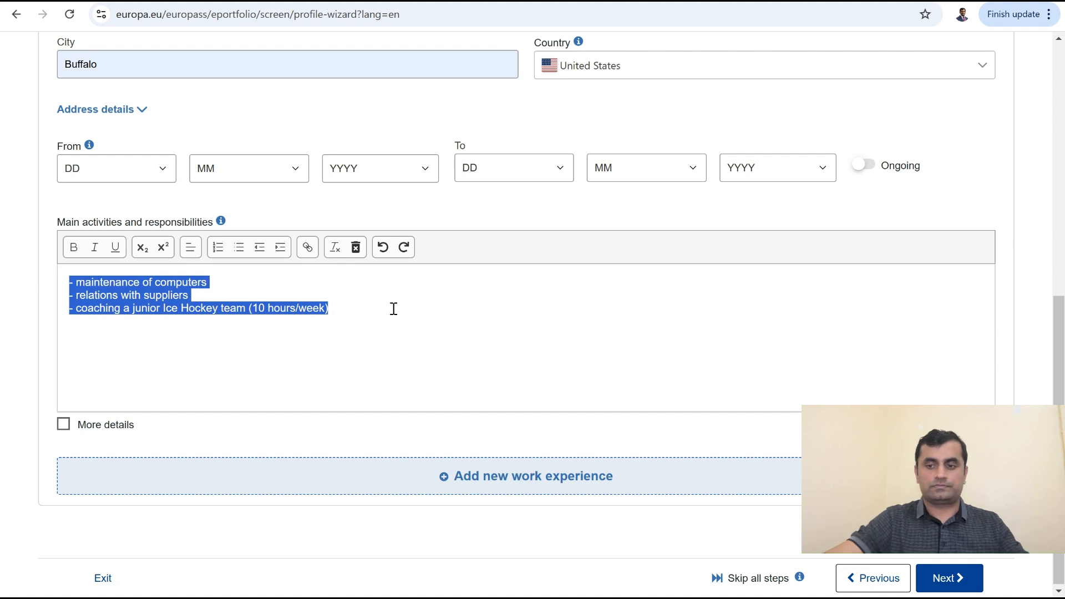
key("BackSpace")
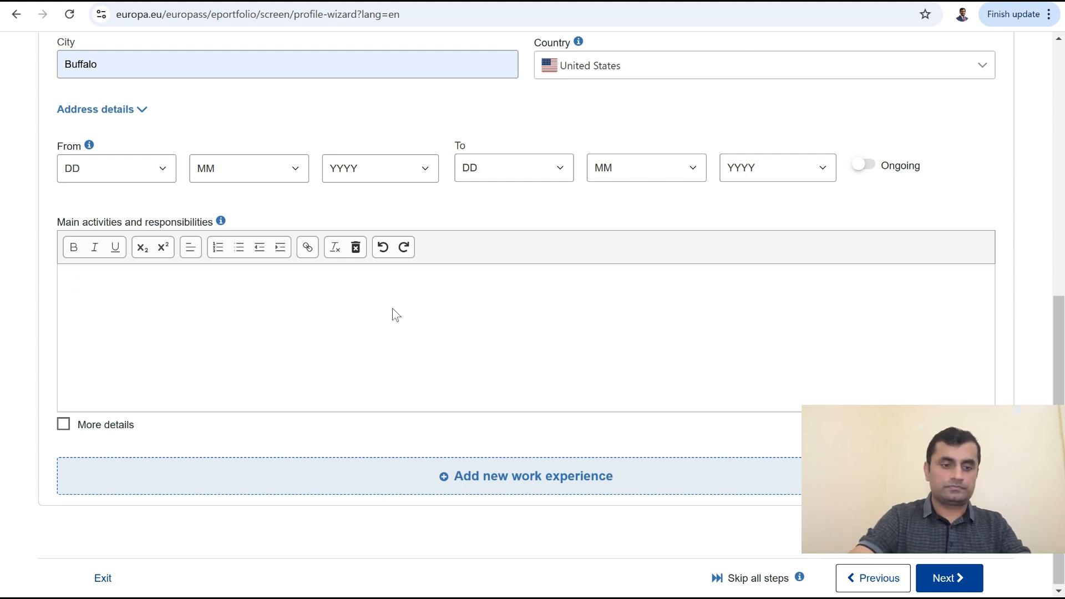
type("M")
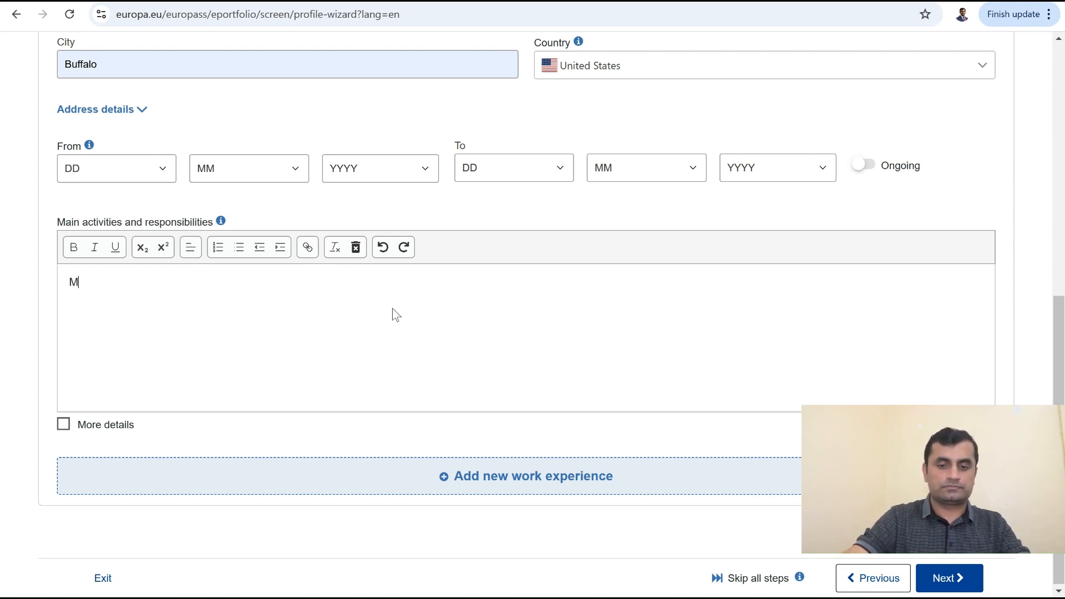
type("anage employess")
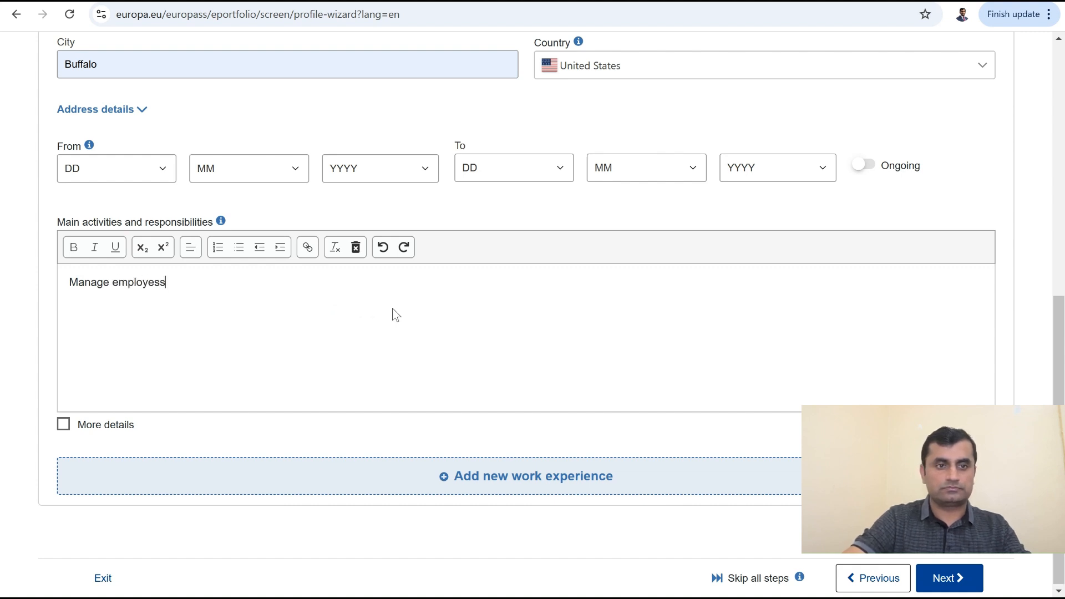
key("BackSpace")
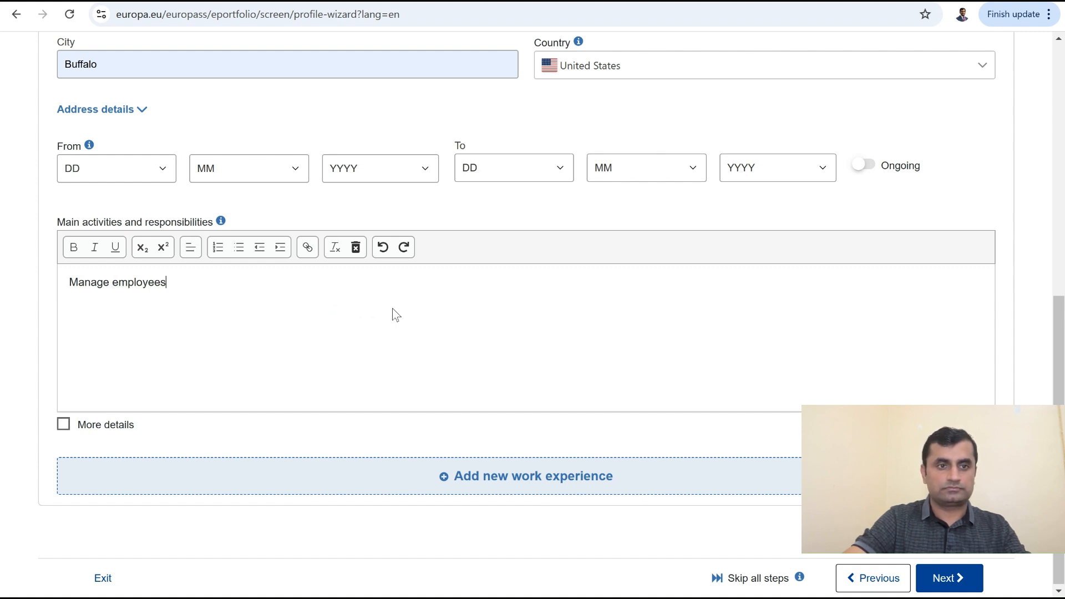
type("ata")
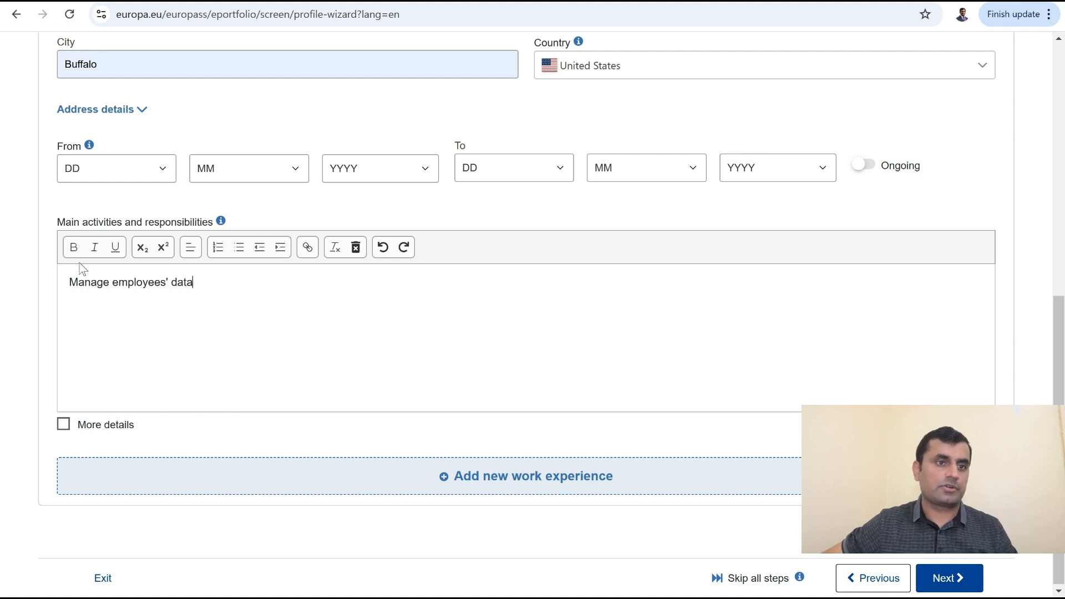
left_click(68, 284)
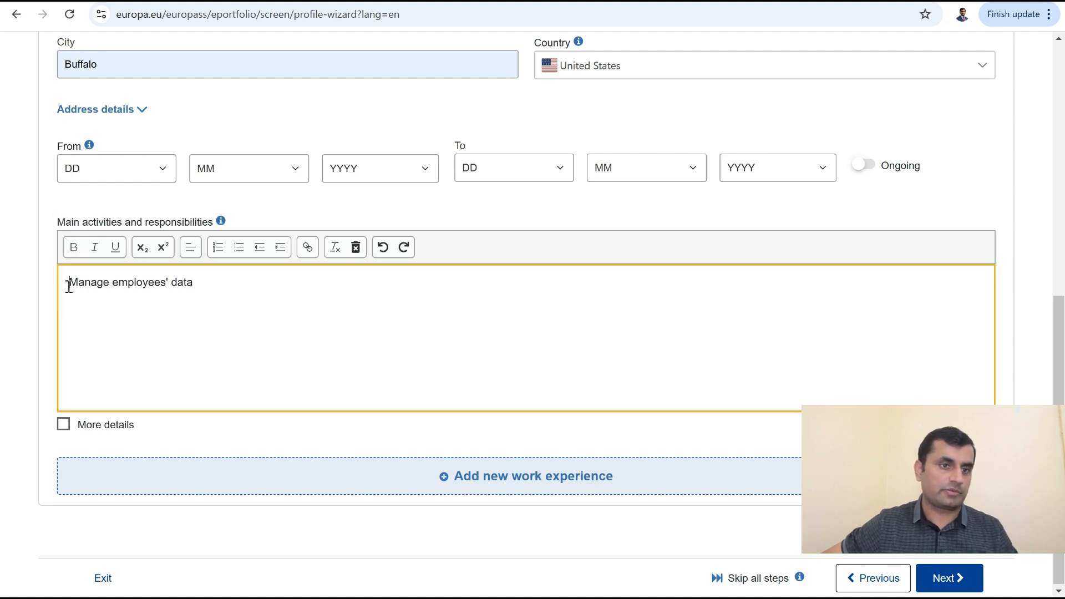
type("1)")
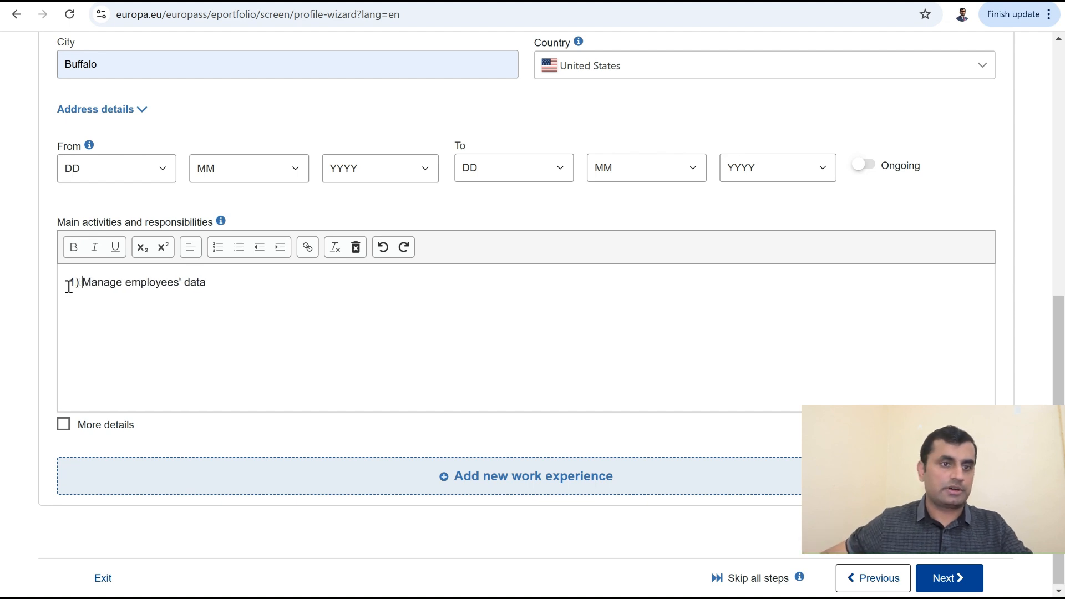
Step: Make the activity line an indented bullet with the word Manage in bold
left_click(218, 248)
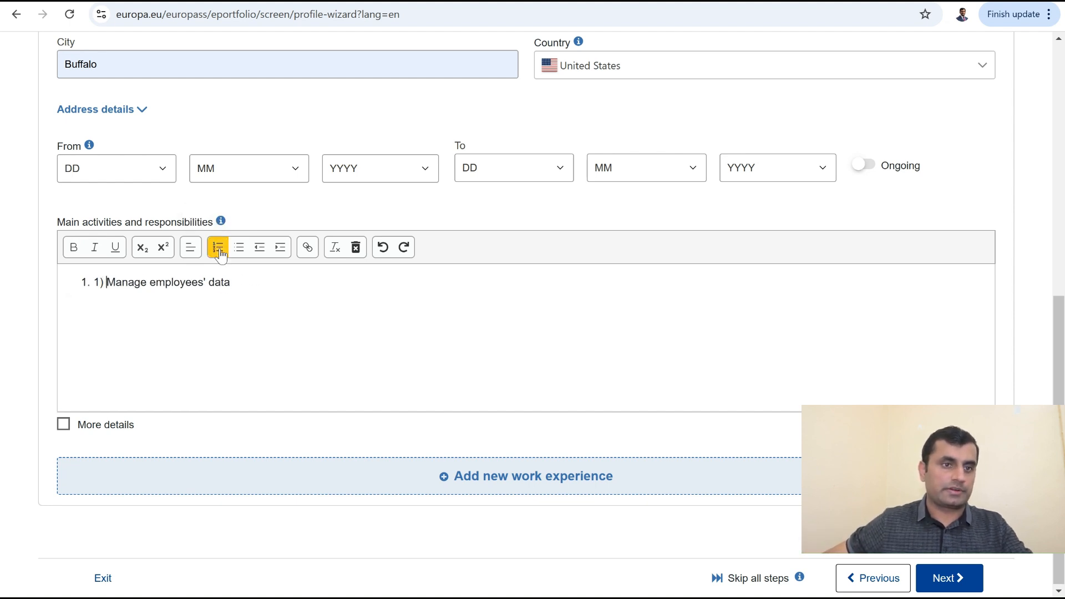
left_click(242, 251)
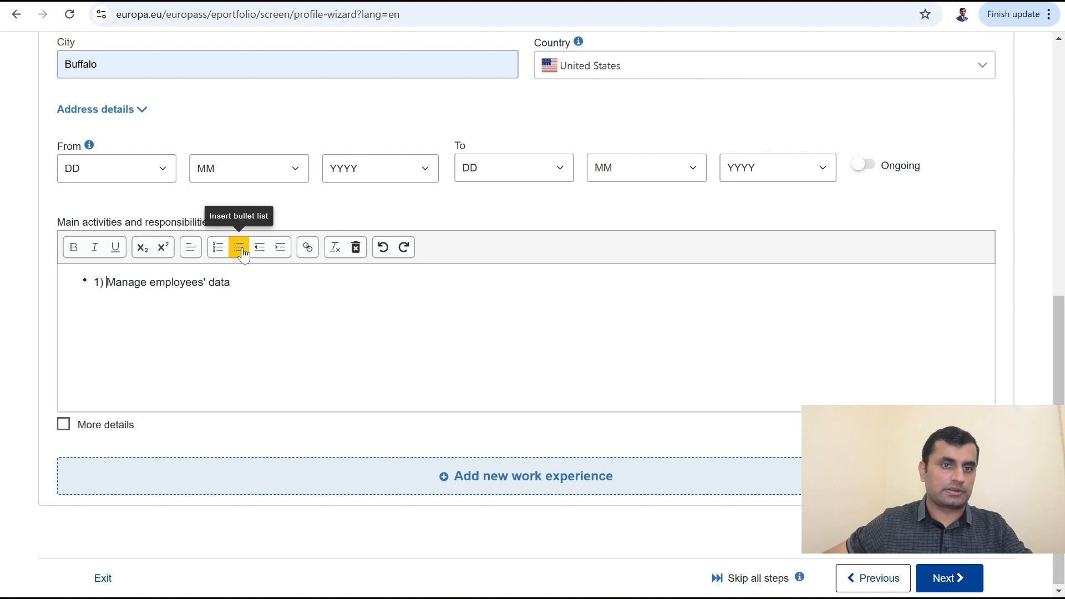
left_click(282, 253)
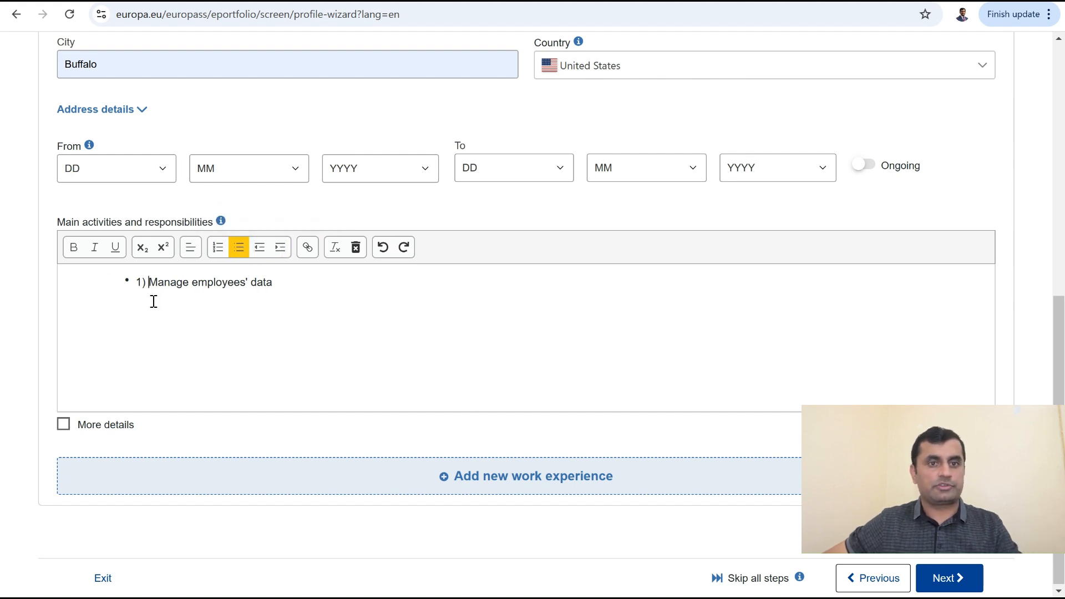
left_click_drag(151, 283, 190, 283)
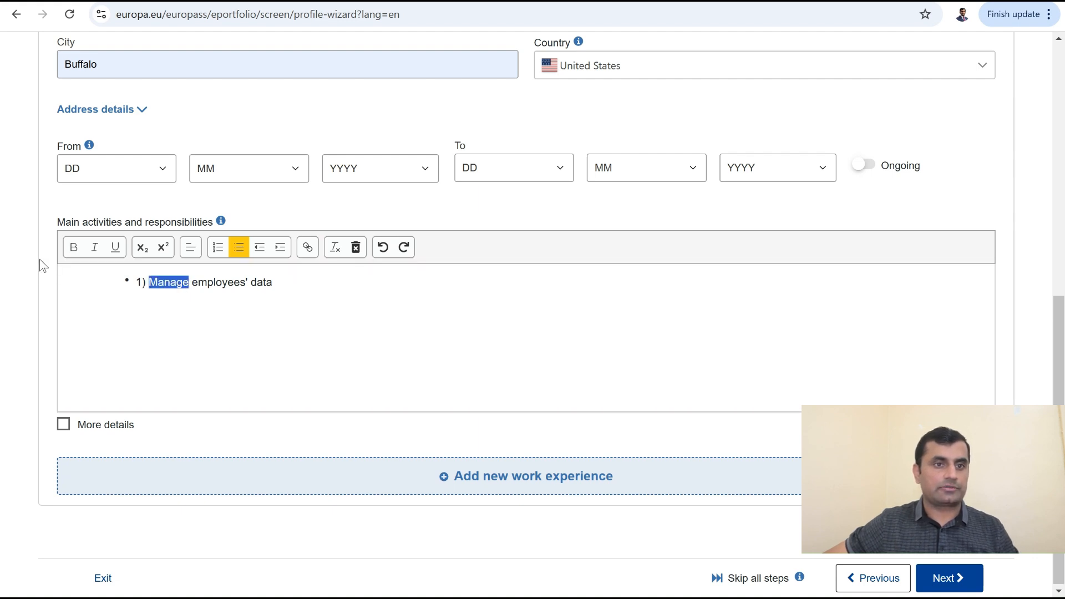
left_click(74, 249)
left_click(291, 289)
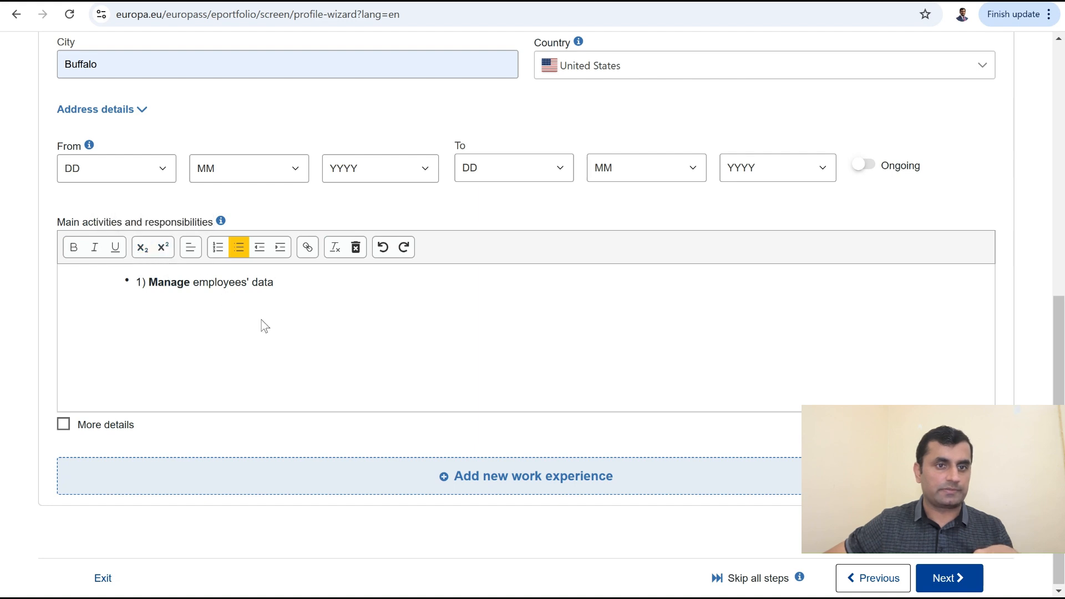
Step: Expand the work experience's More details and move on to Education and training
scroll(409, 380, "down", 1)
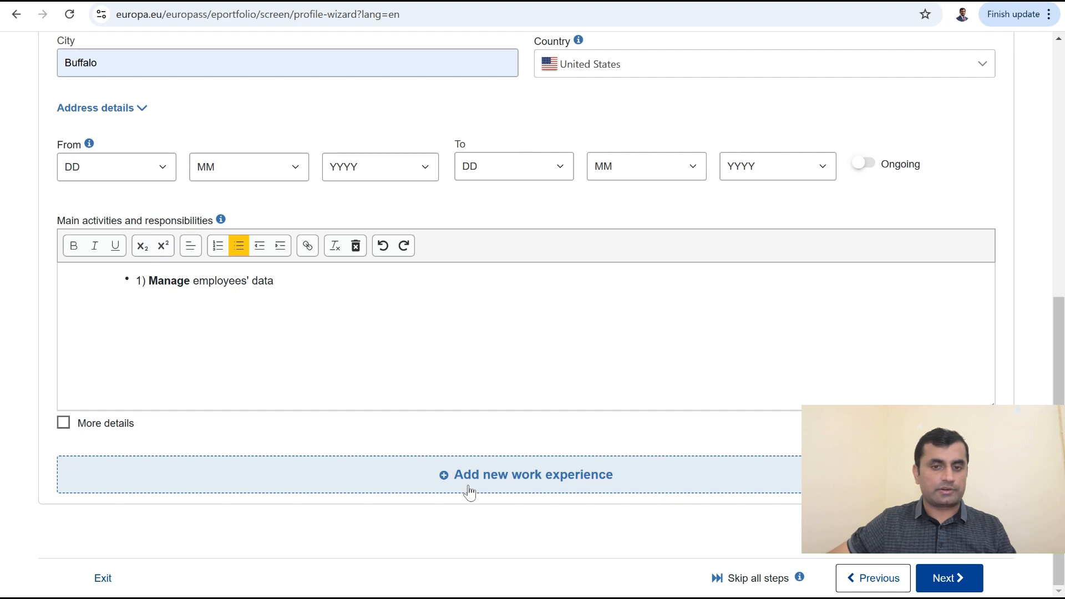
left_click(64, 423)
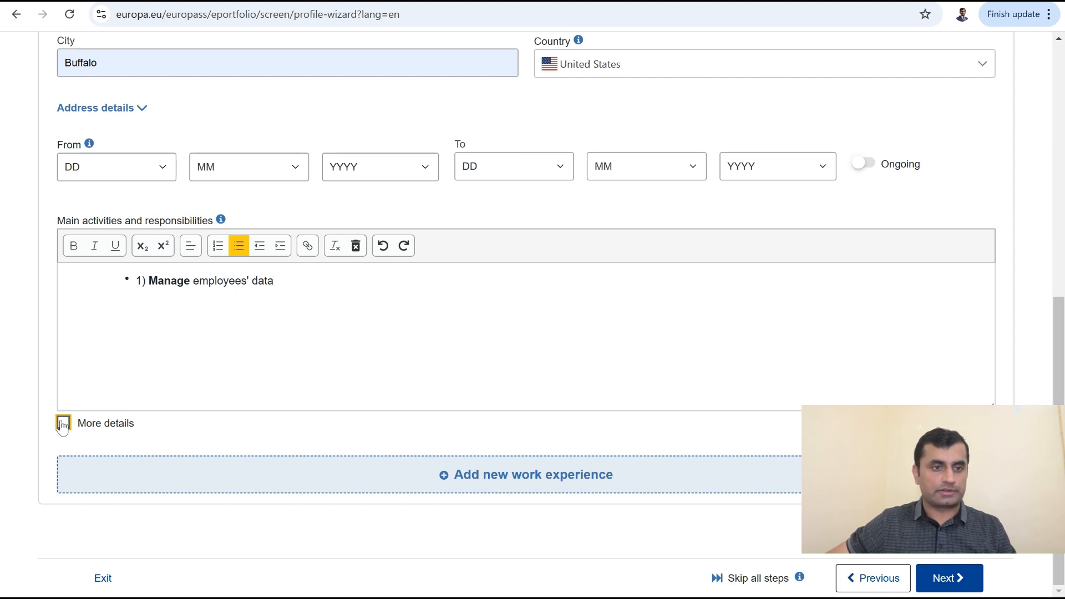
scroll(323, 435, "down", 5)
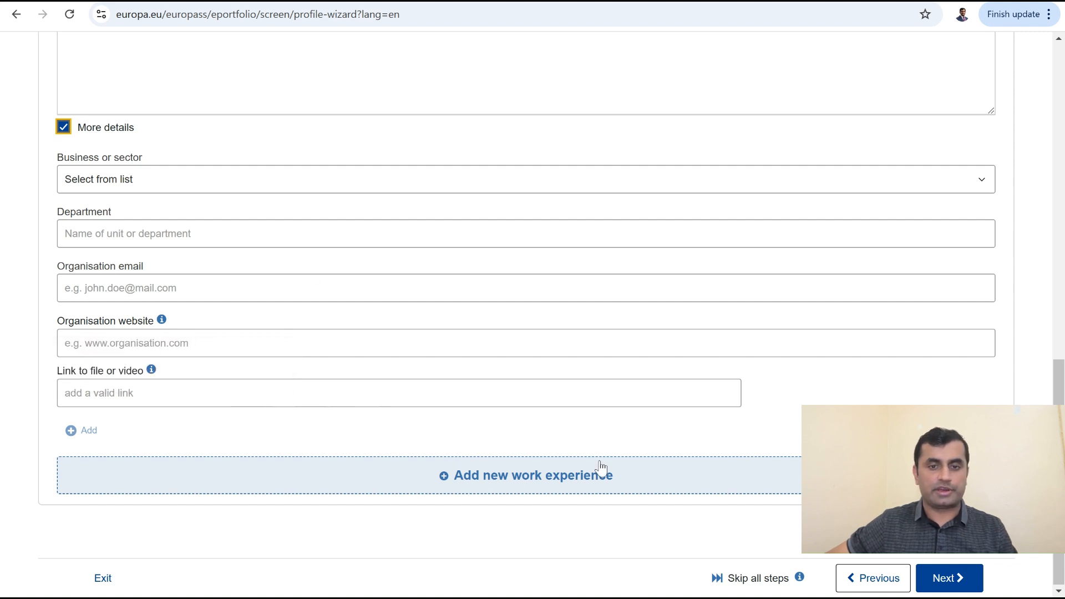
left_click(935, 579)
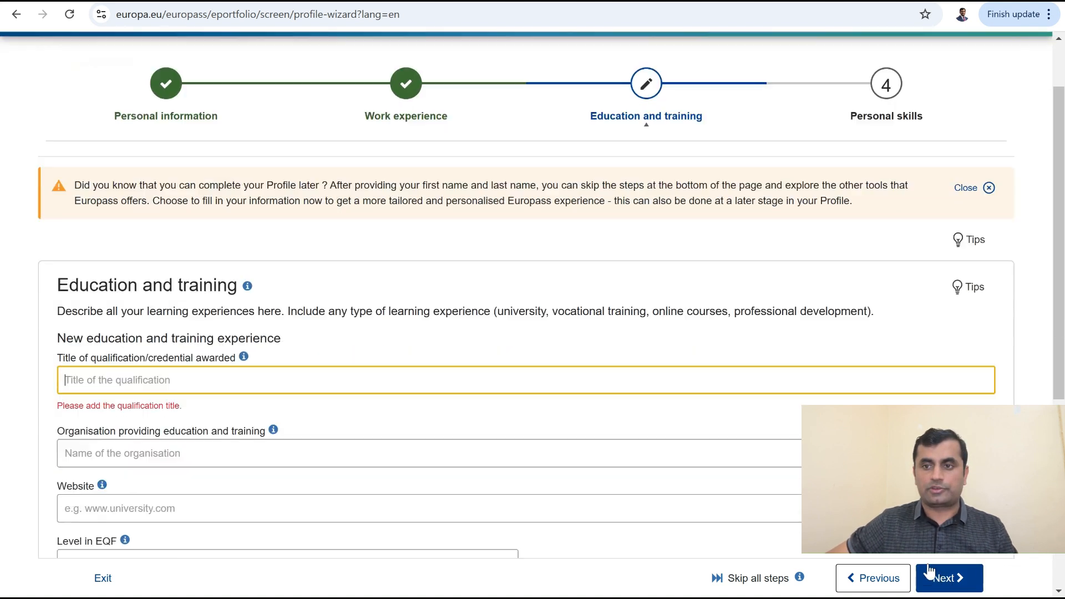
scroll(338, 350, "up", 3)
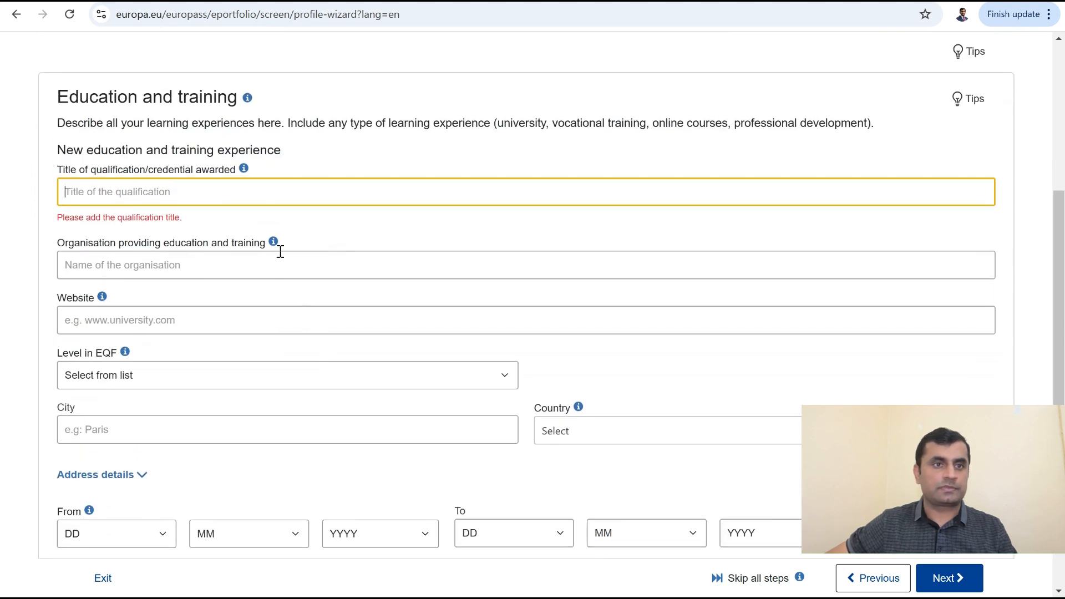
mouse_move(278, 254)
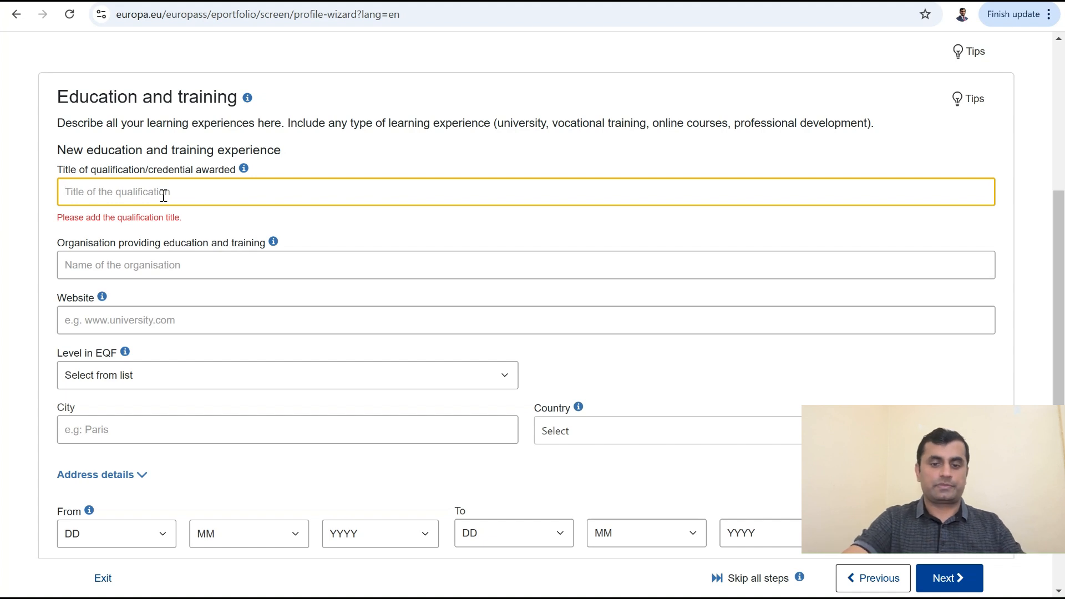
type("M")
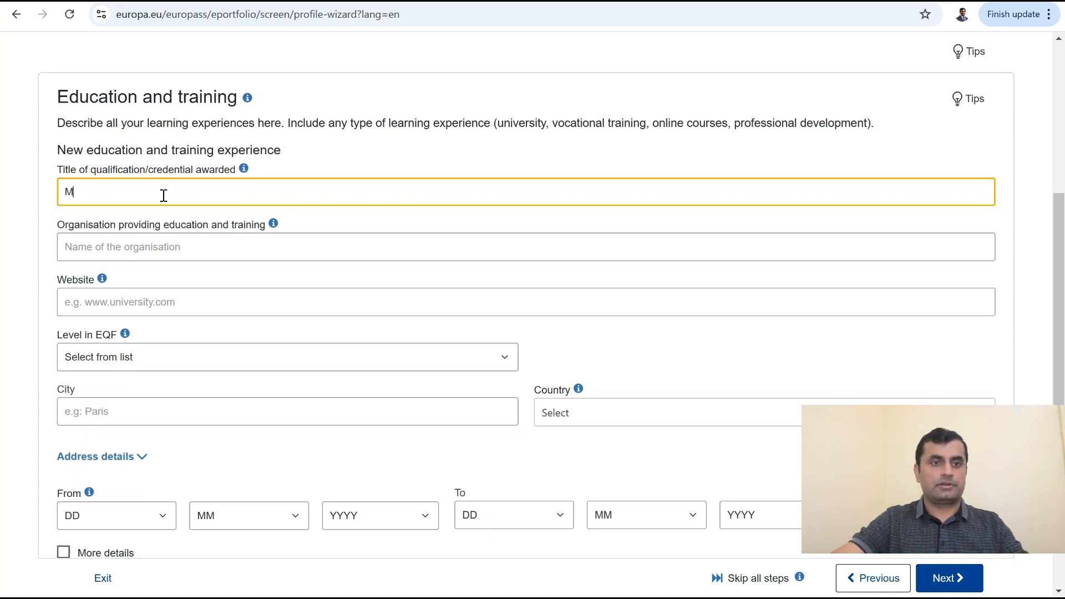
left_click(187, 237)
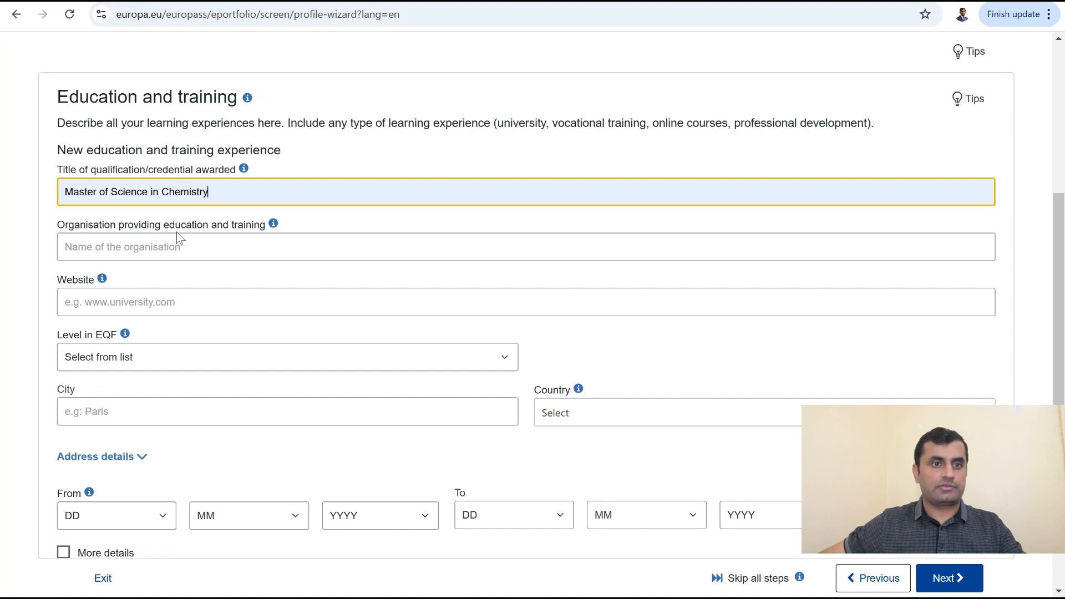
left_click(172, 255)
left_click(191, 286)
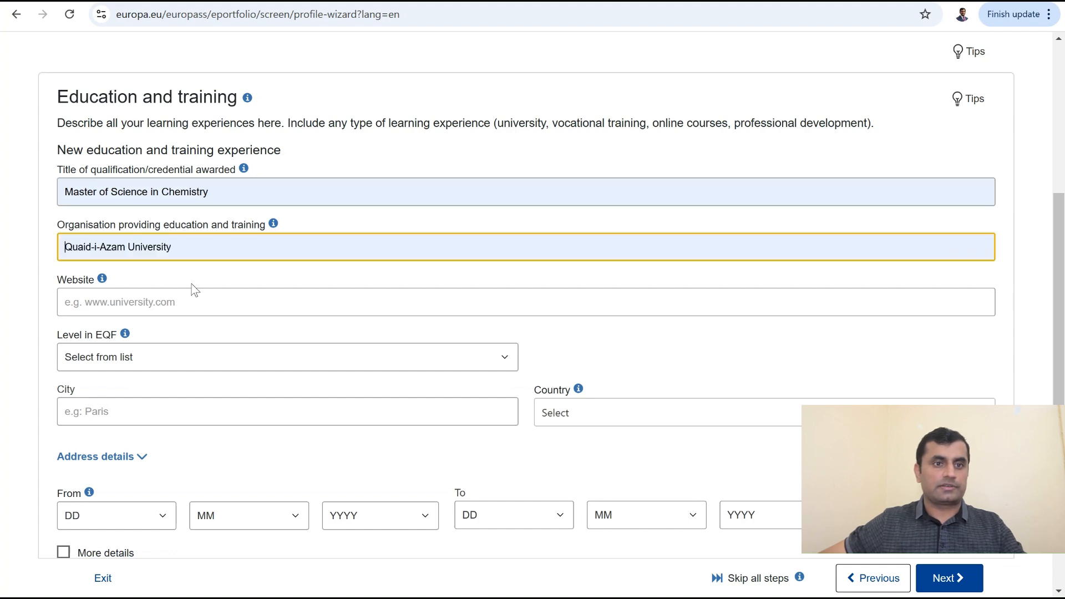
left_click(190, 303)
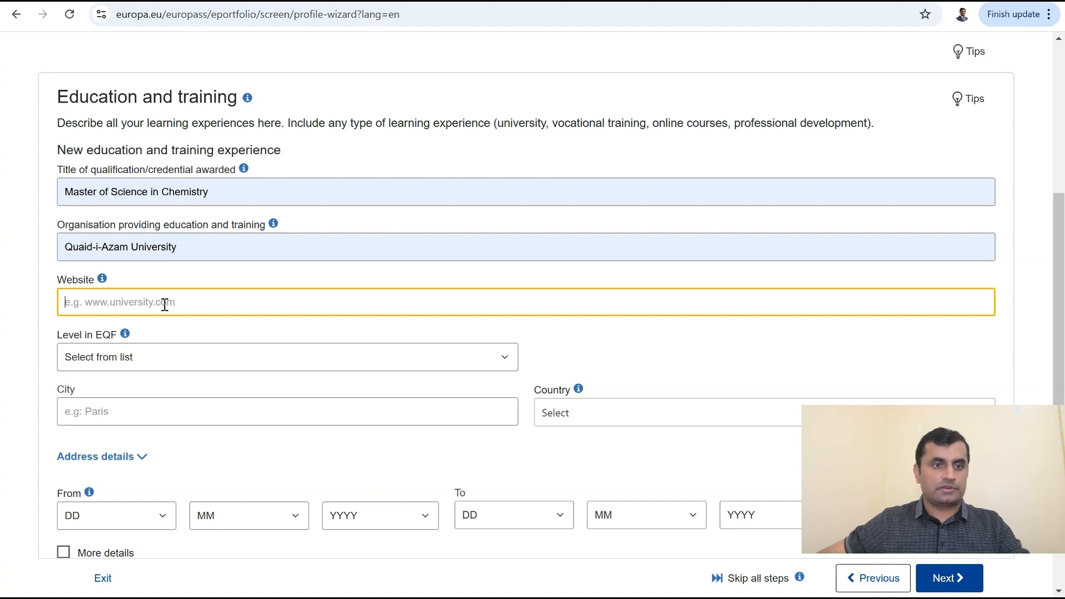
left_click(186, 331)
left_click(174, 411)
left_click(178, 443)
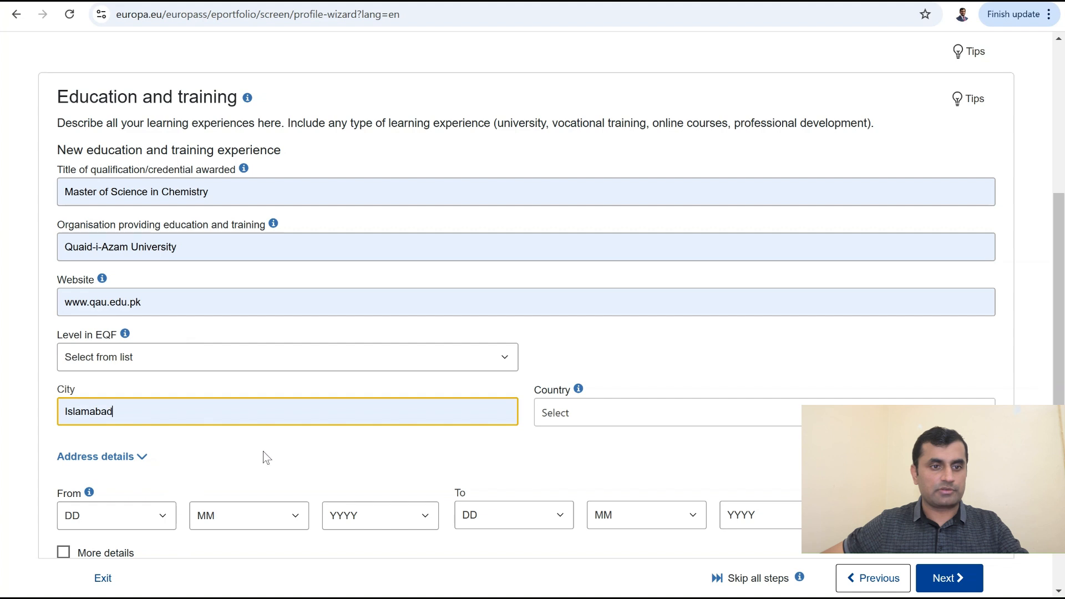
Step: Search 'paki' in the Country list and choose Pakistan
left_click(653, 420)
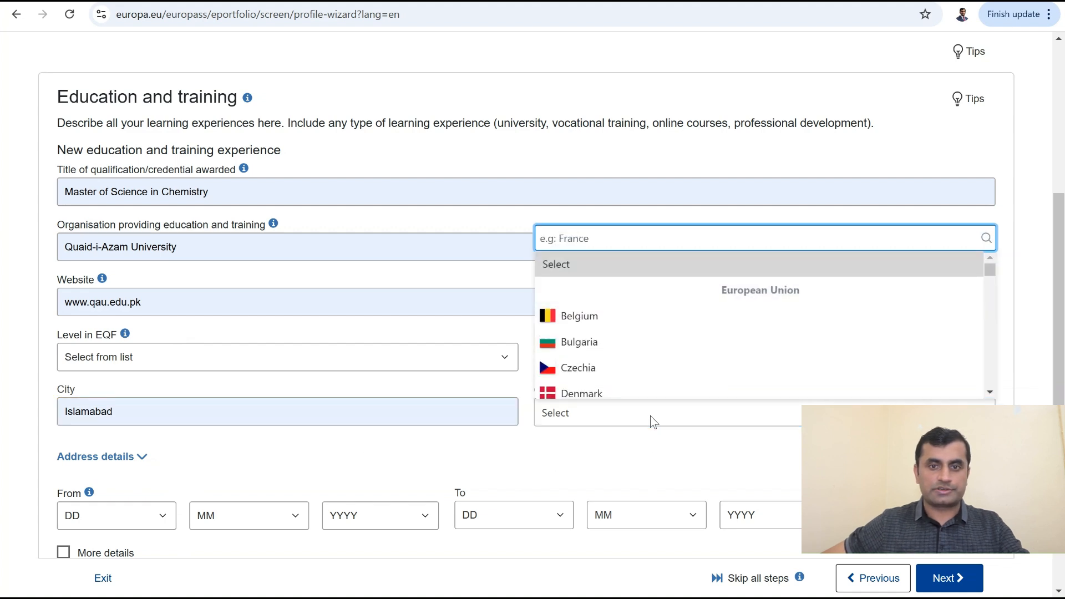
type("paki")
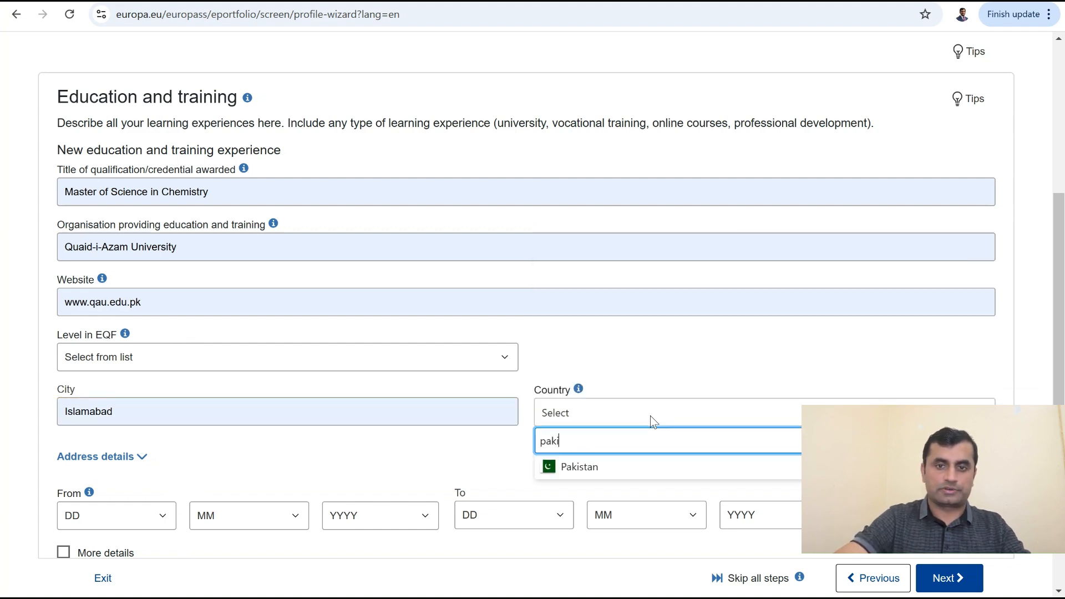
left_click(573, 473)
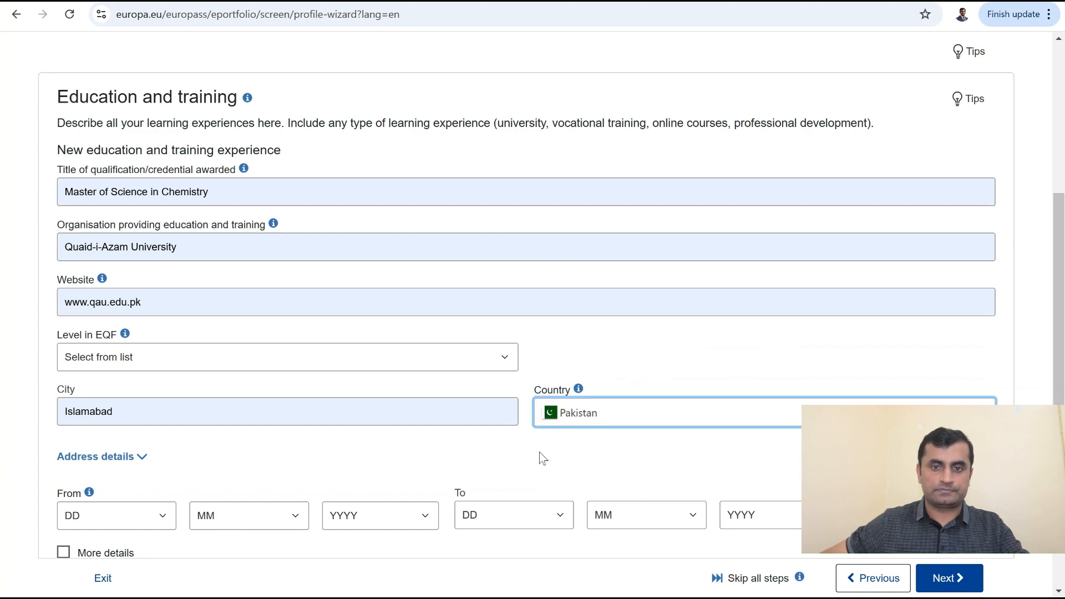
scroll(541, 449, "down", 3)
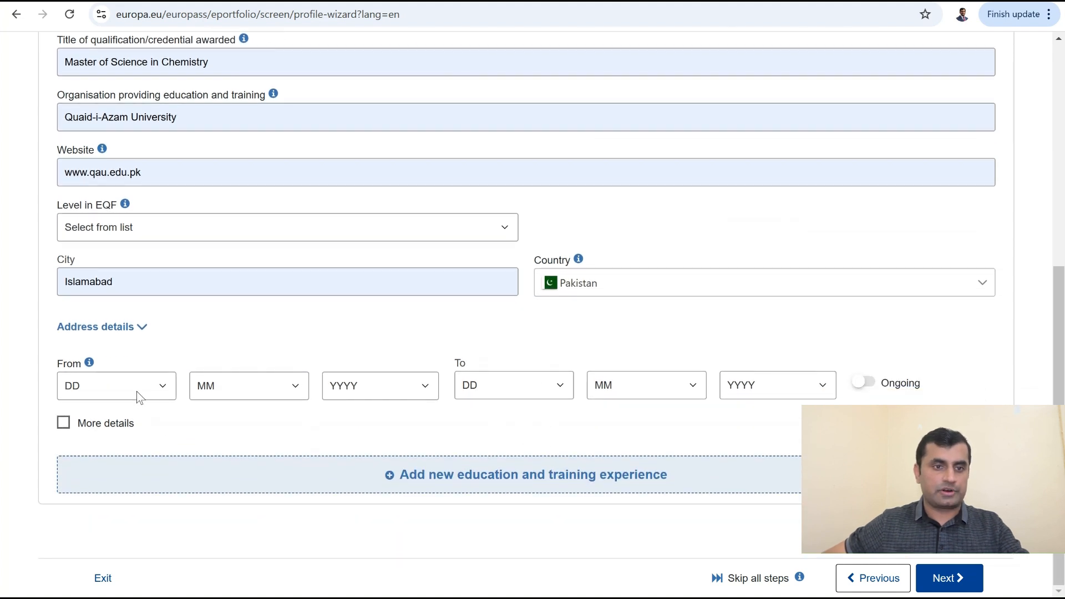
Step: Set the Chemistry entry's From date to 15/8/2014
left_click(137, 391)
left_click(142, 282)
left_click(272, 388)
left_click(261, 297)
left_click(398, 387)
left_click(399, 299)
left_click(518, 387)
Step: Set the To date to 15/8/2019 and add the entry to the education list
left_click(505, 295)
left_click(648, 383)
left_click(635, 300)
left_click(774, 391)
left_click(771, 226)
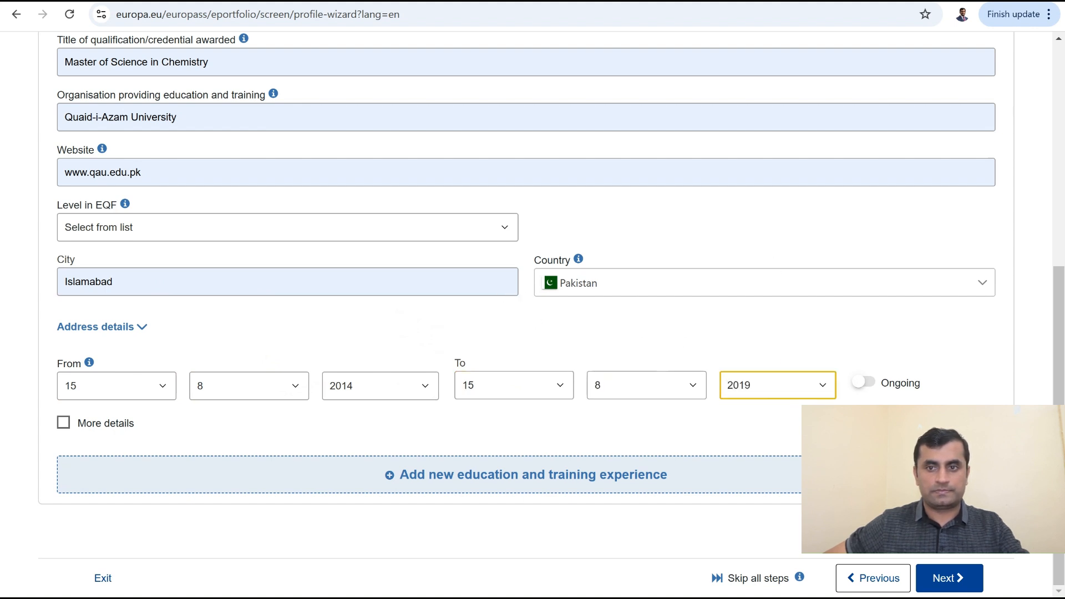
left_click(543, 477)
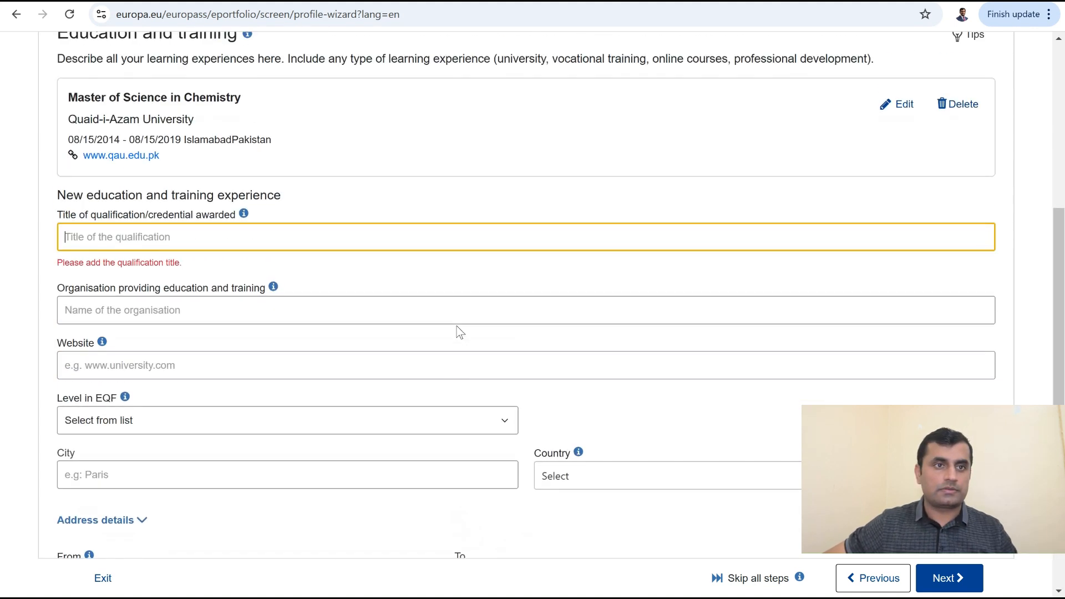
scroll(459, 332, "up", 3)
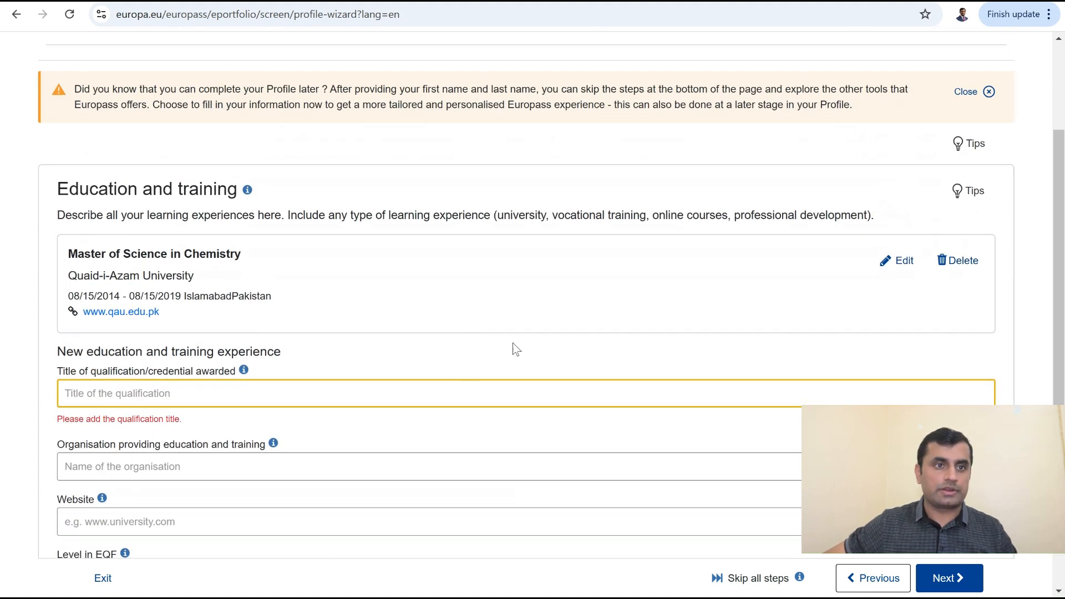
Step: Reopen the Chemistry entry, expand More details and set field of study to Inorganic Chemistry
left_click(902, 269)
scroll(300, 477, "down", 4)
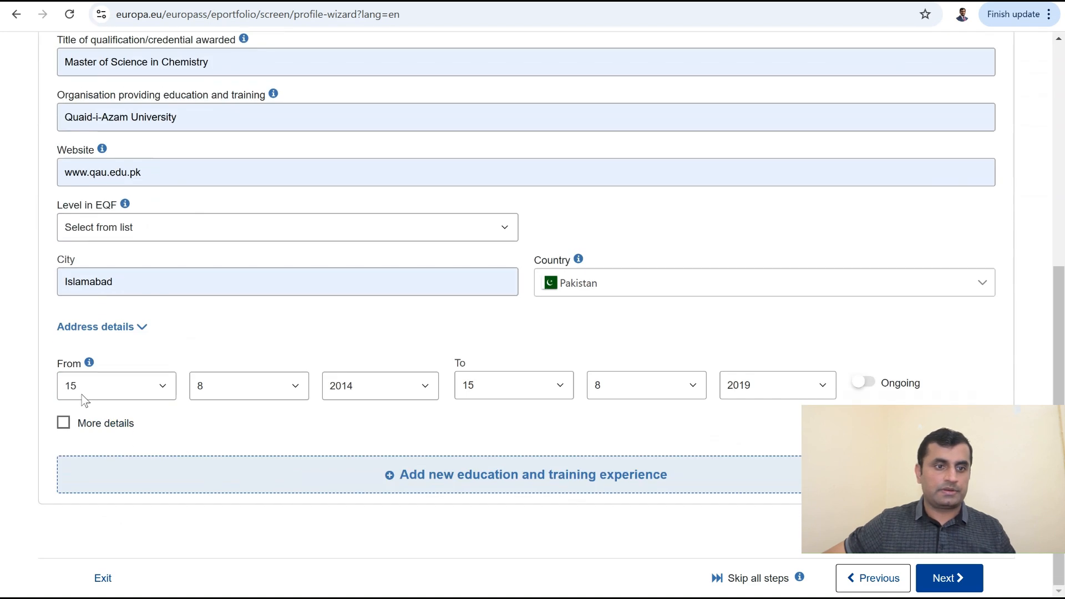
left_click(64, 425)
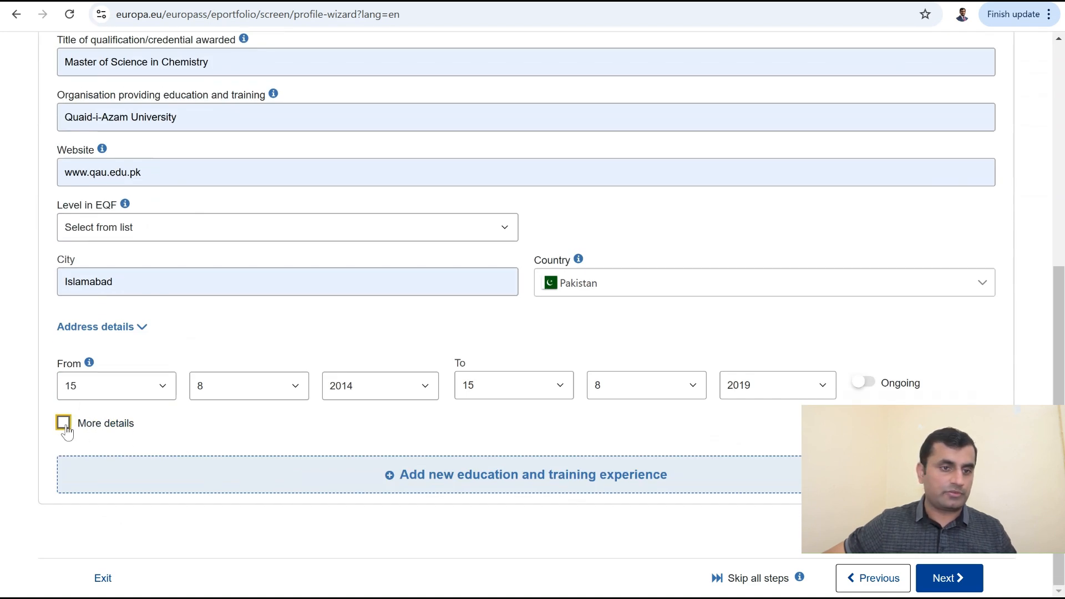
scroll(247, 476, "down", 4)
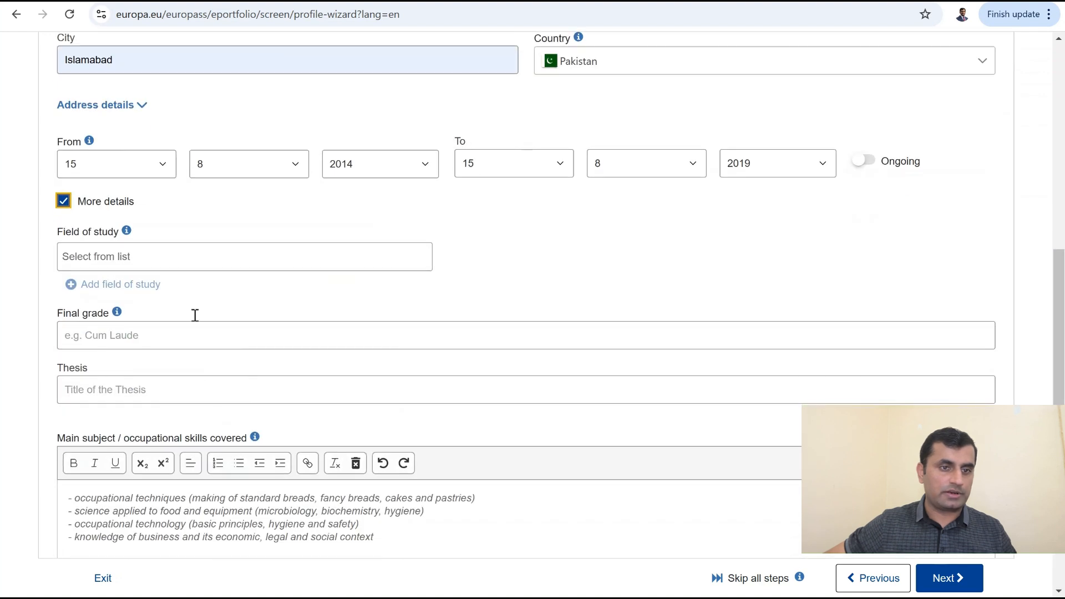
left_click(175, 266)
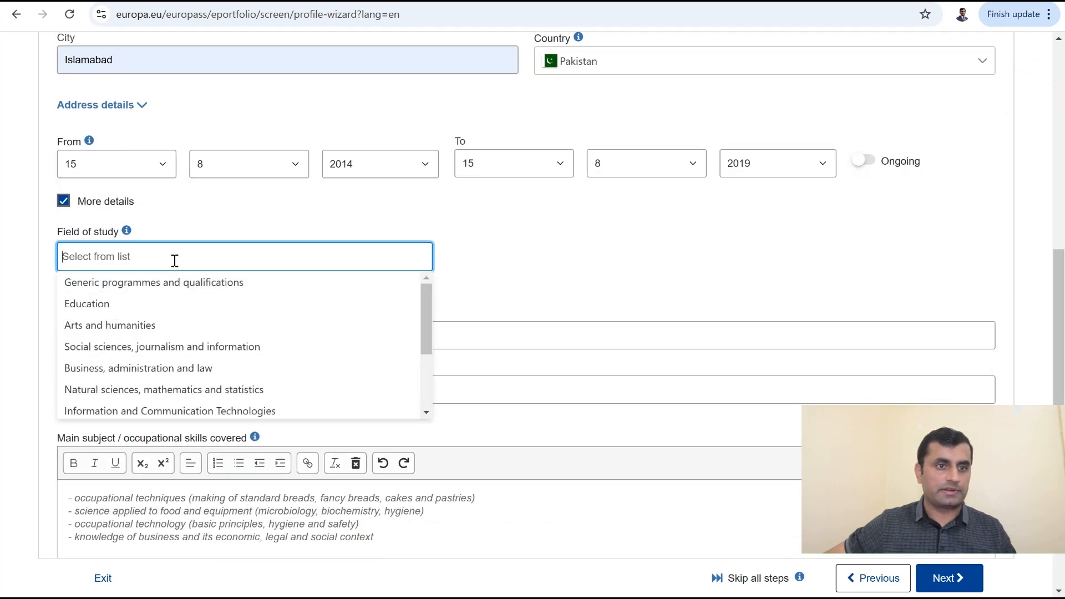
type("Inorg")
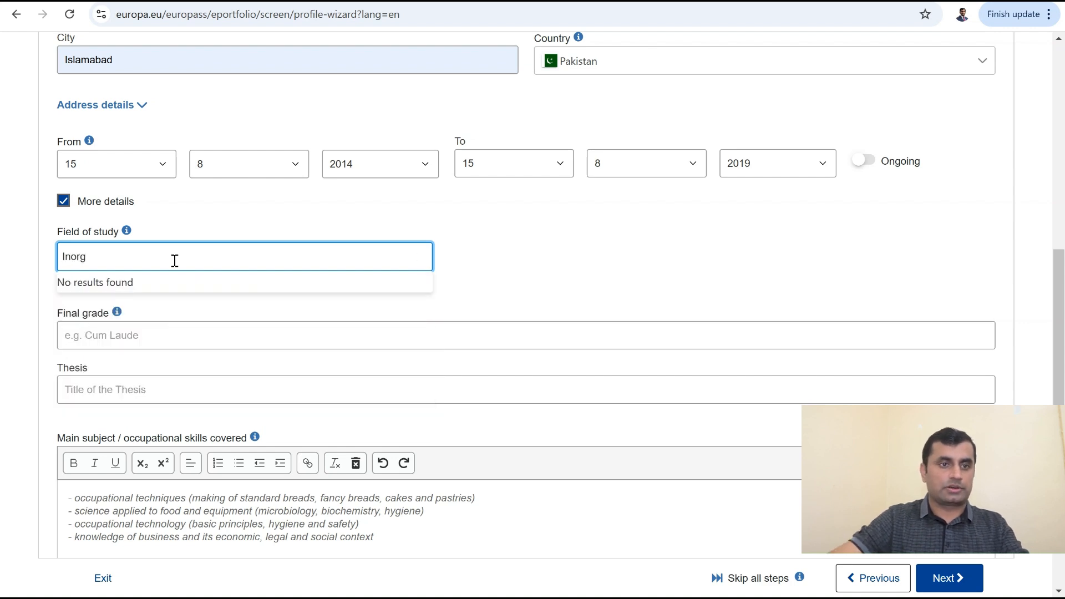
type("a")
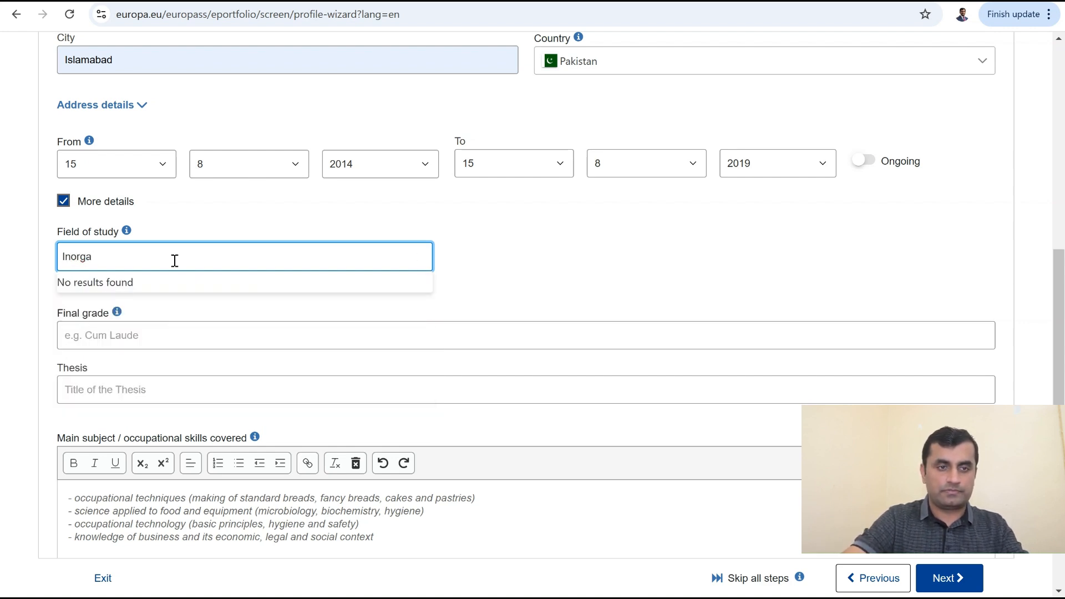
type("nic Chemistry")
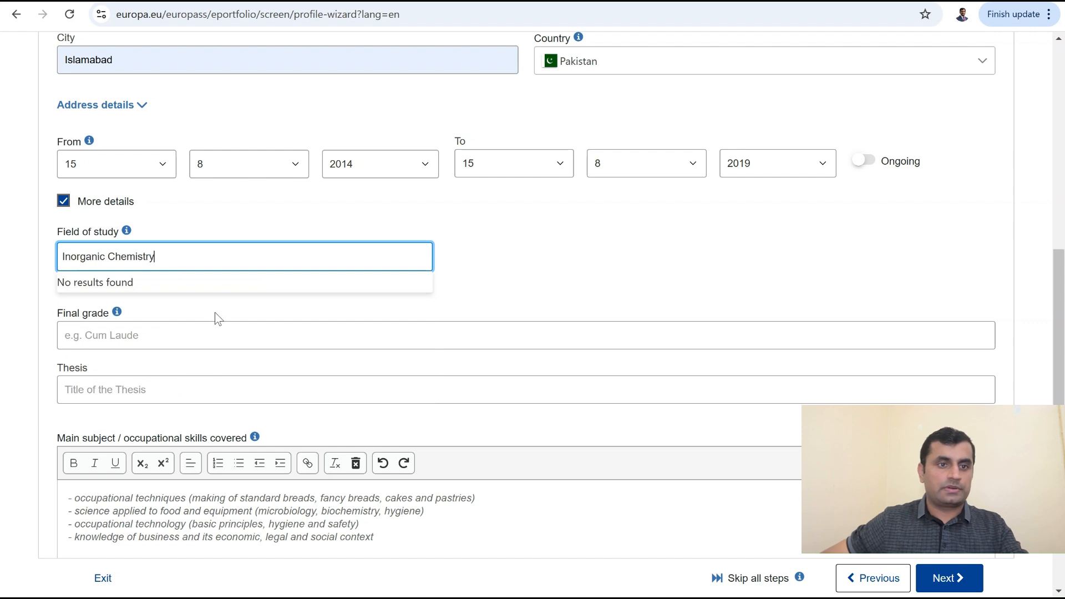
left_click(211, 305)
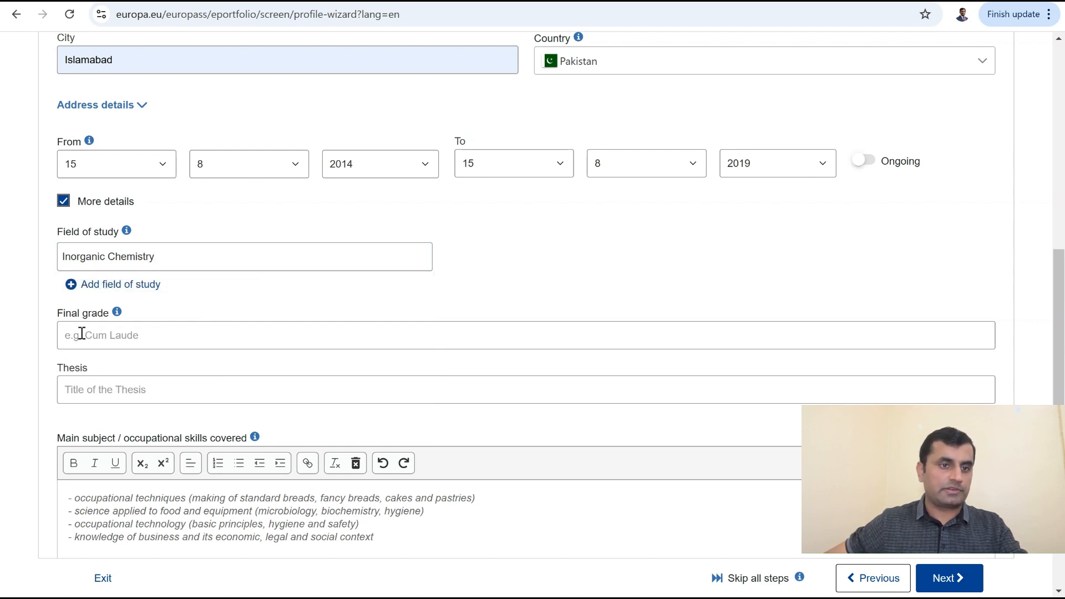
Step: Enter the thesis title 'Investigation of energy storage devices'
scroll(104, 341, "down", 3)
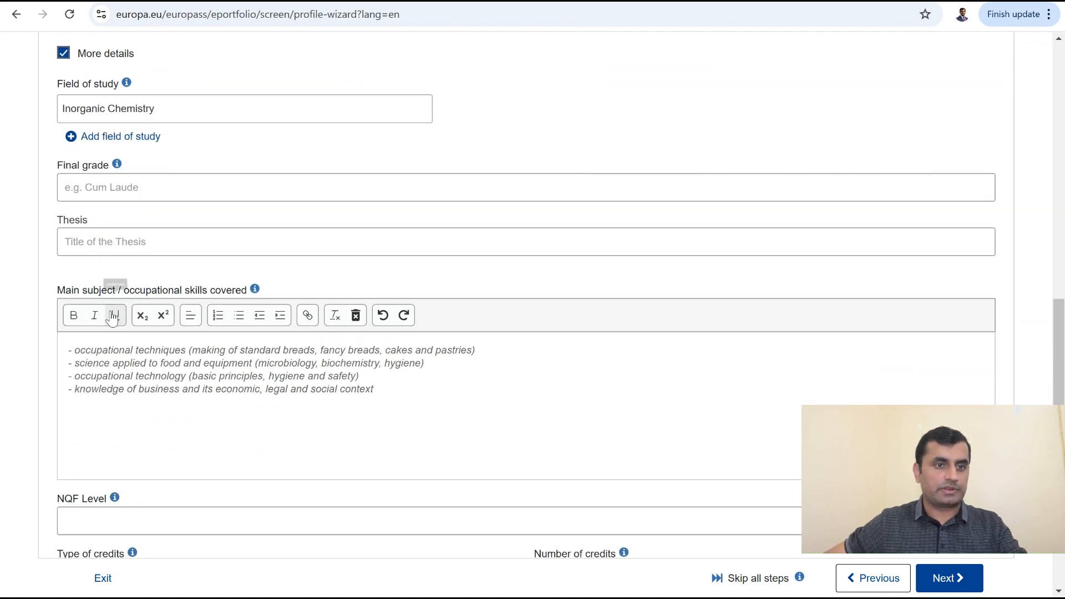
left_click(107, 243)
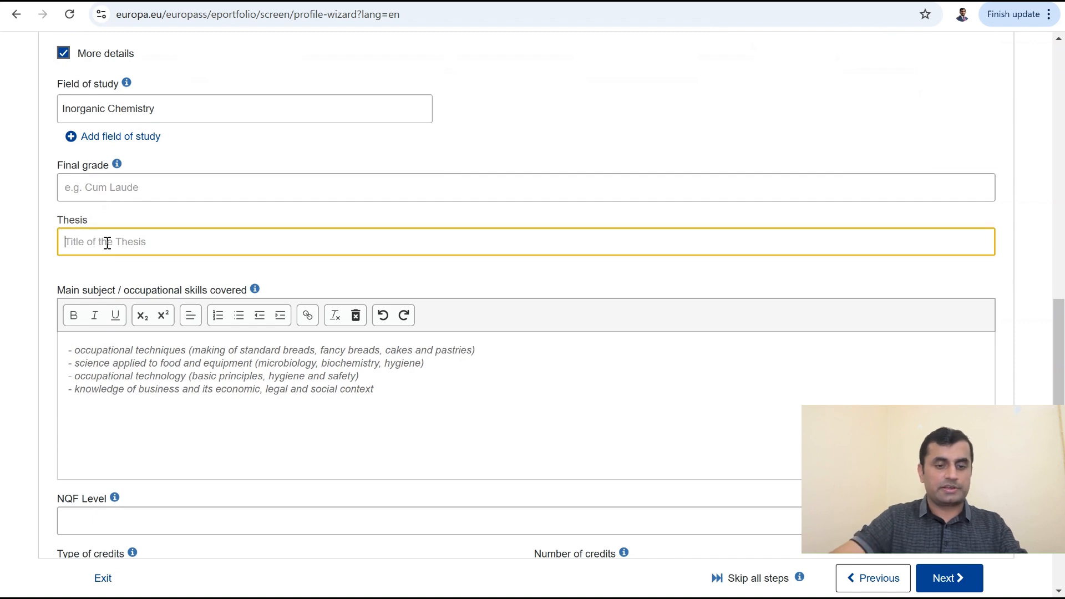
type("Investigation")
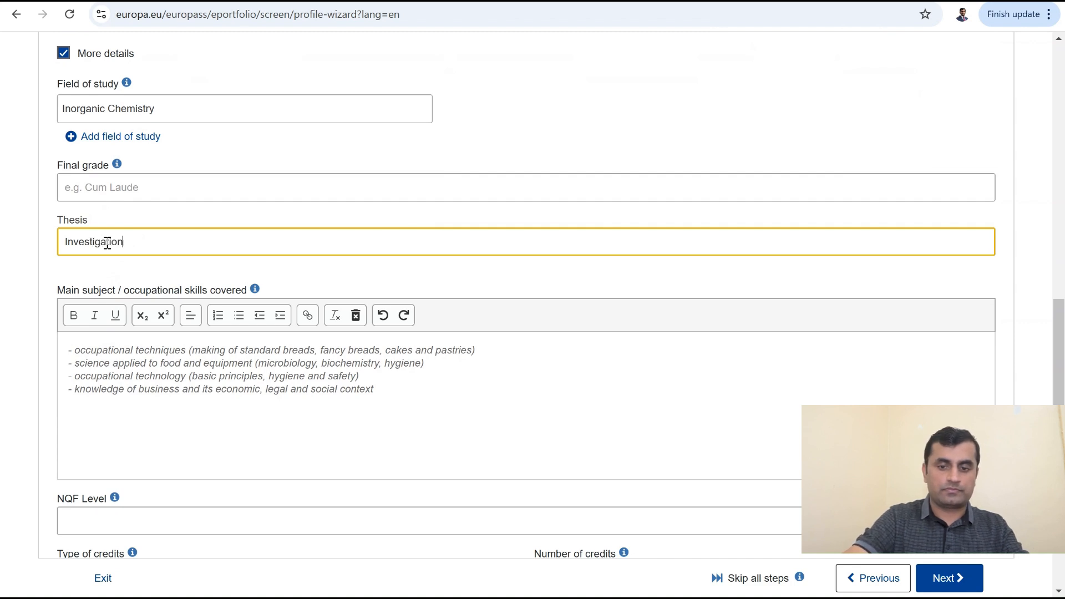
type("of energy storage devices.....")
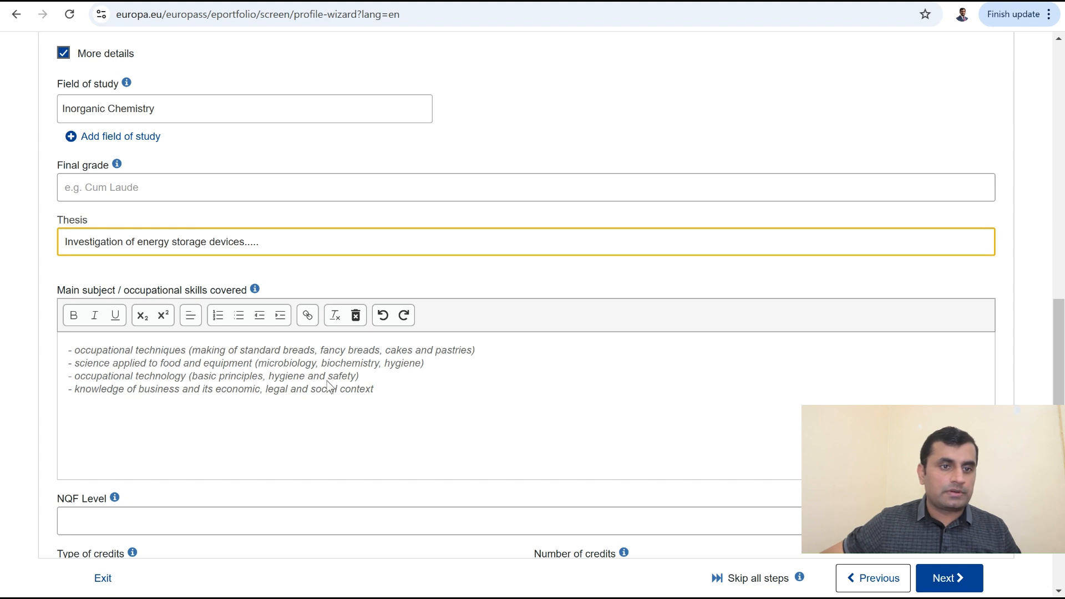
left_click(363, 390)
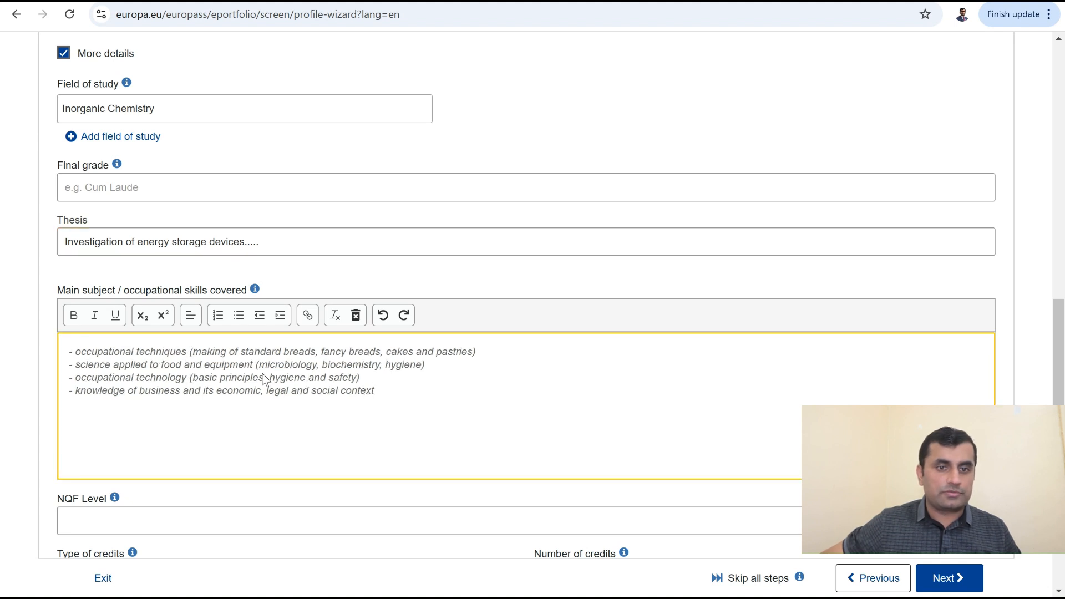
Step: Replace the main subject sample text with 'CGPA: 3.70/4.00 Advisor: ABC'
left_click_drag(401, 395, 24, 345)
key("BackSpace")
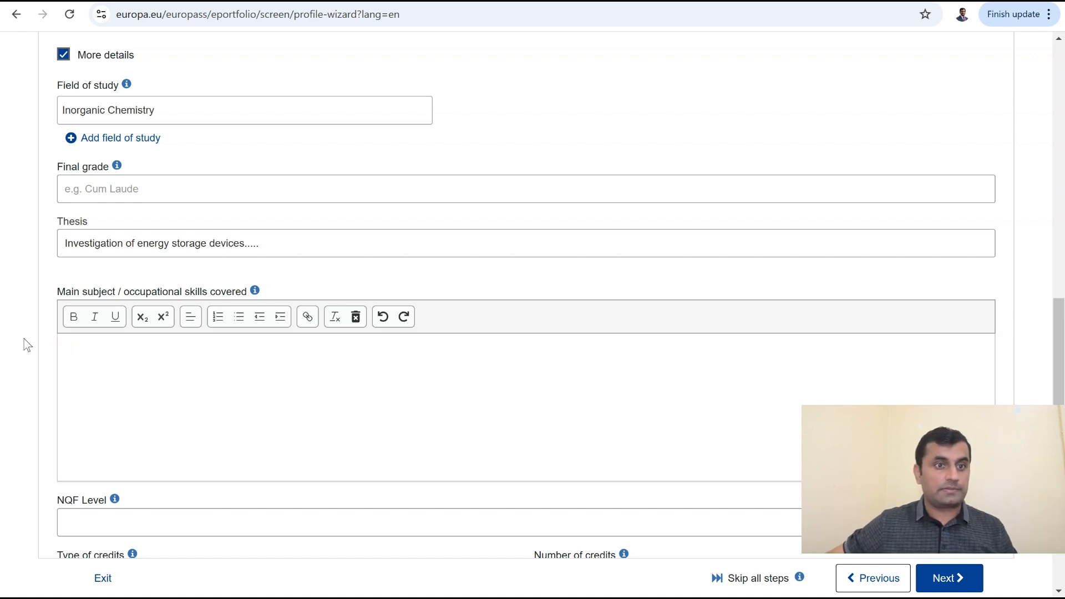
type("CG")
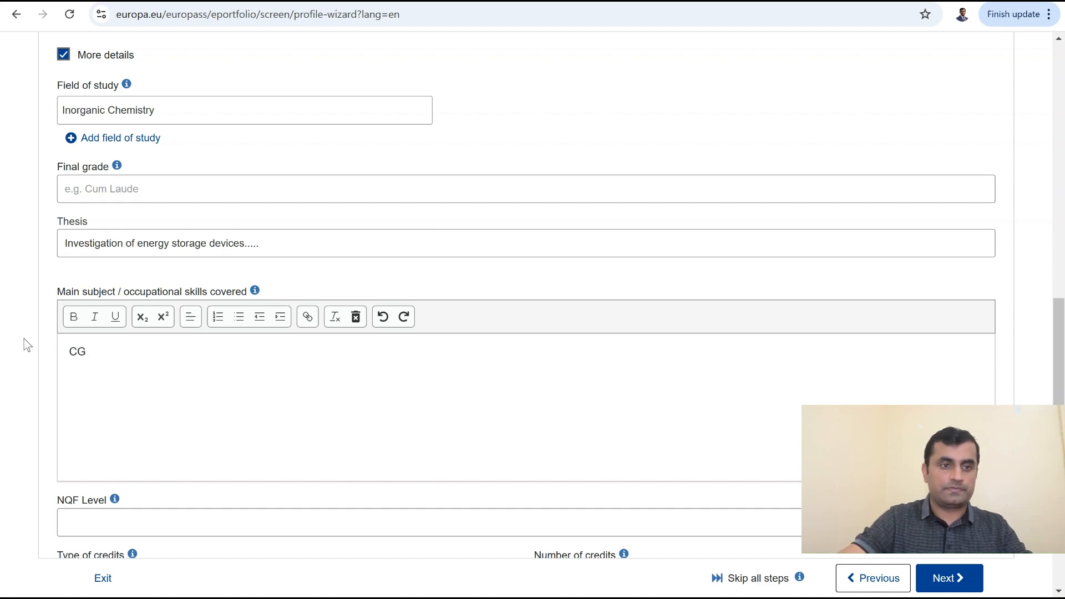
type("PA: 3.70/4.00 ")
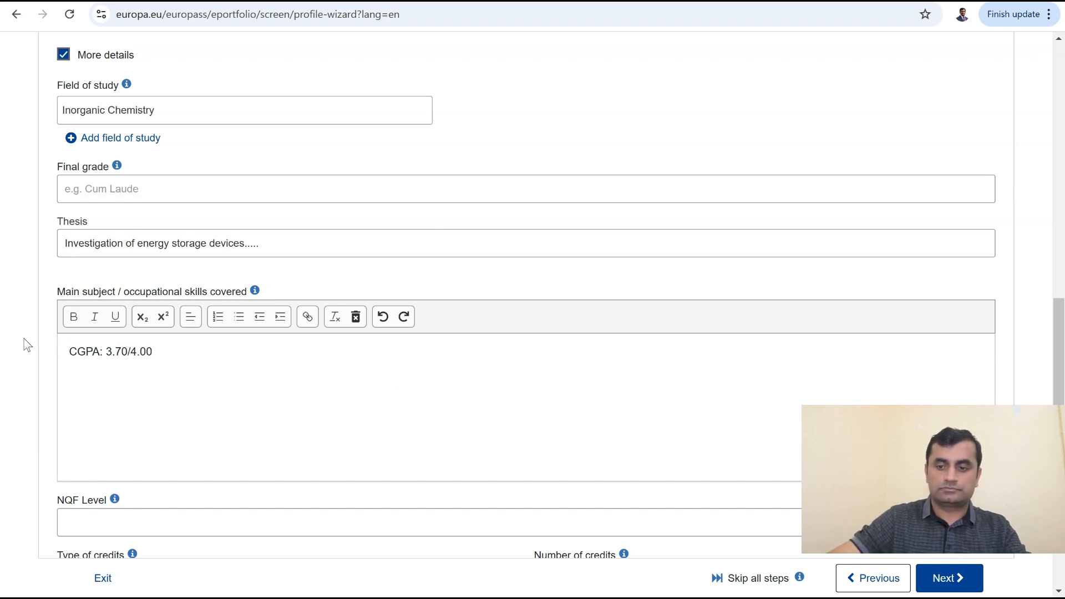
type("A")
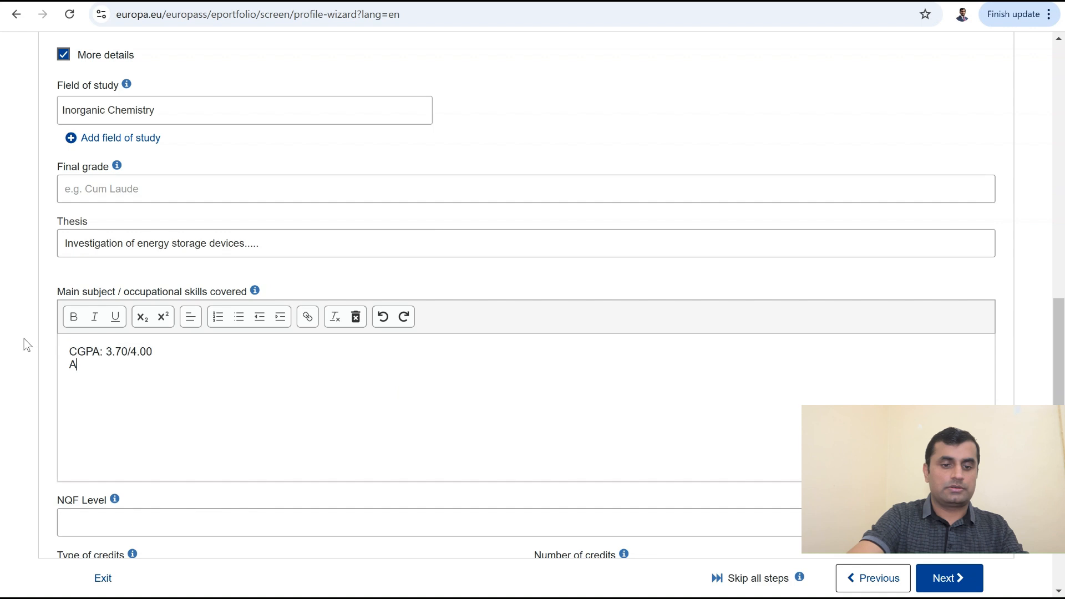
type("dvisor:")
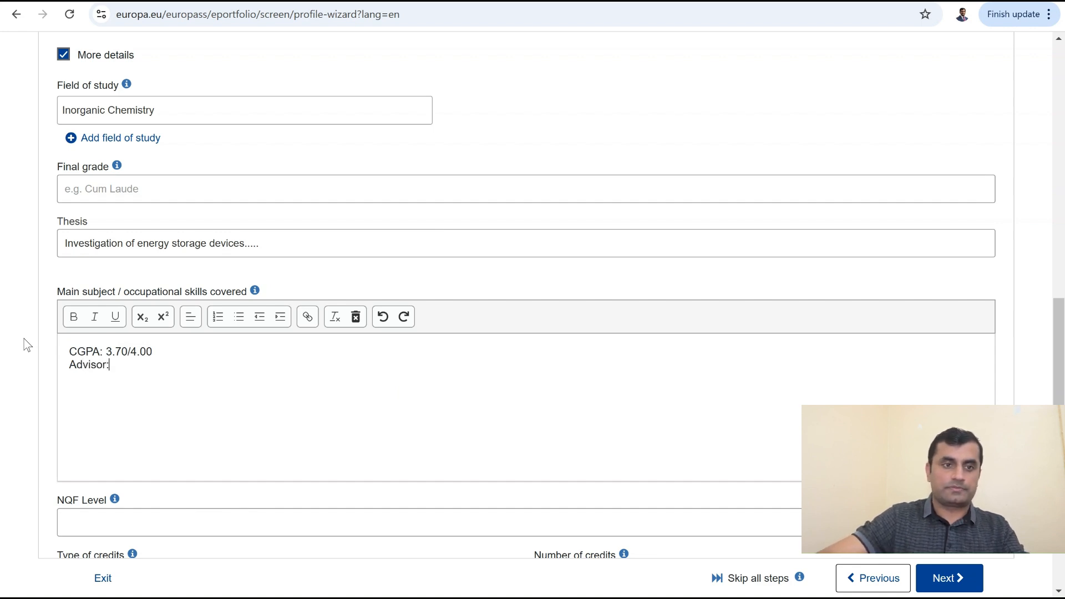
type(" A")
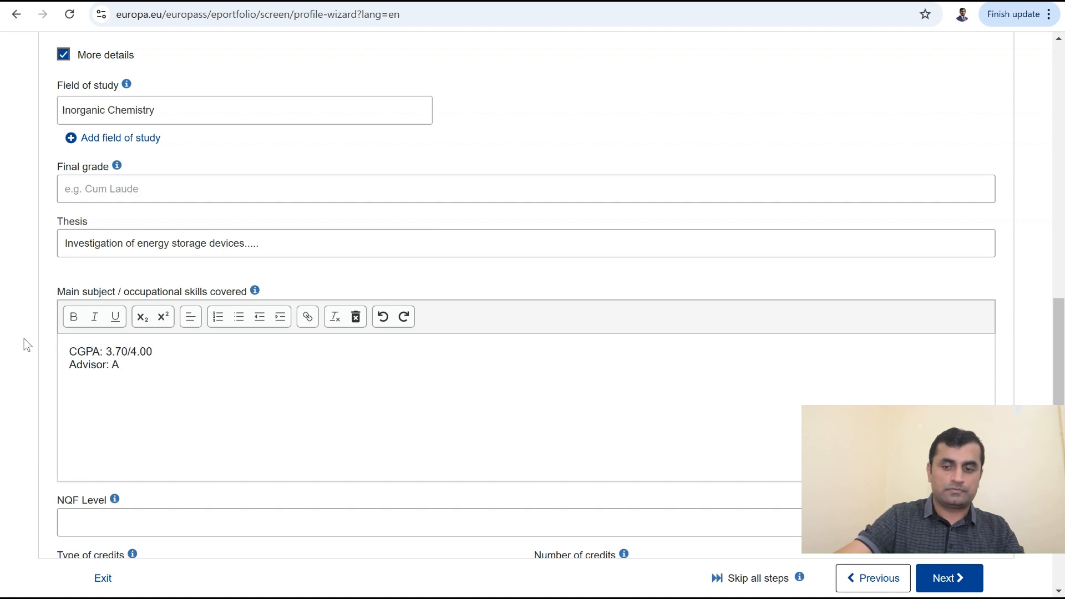
type("BC")
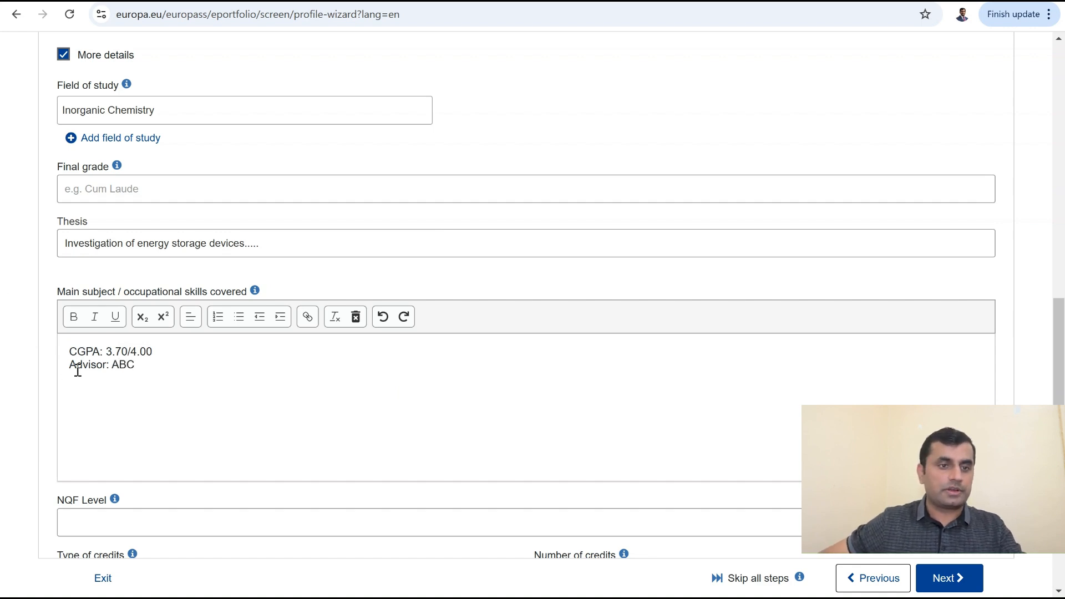
Step: Make the CGPA: and Advisor: labels bold
left_click_drag(69, 351, 104, 352)
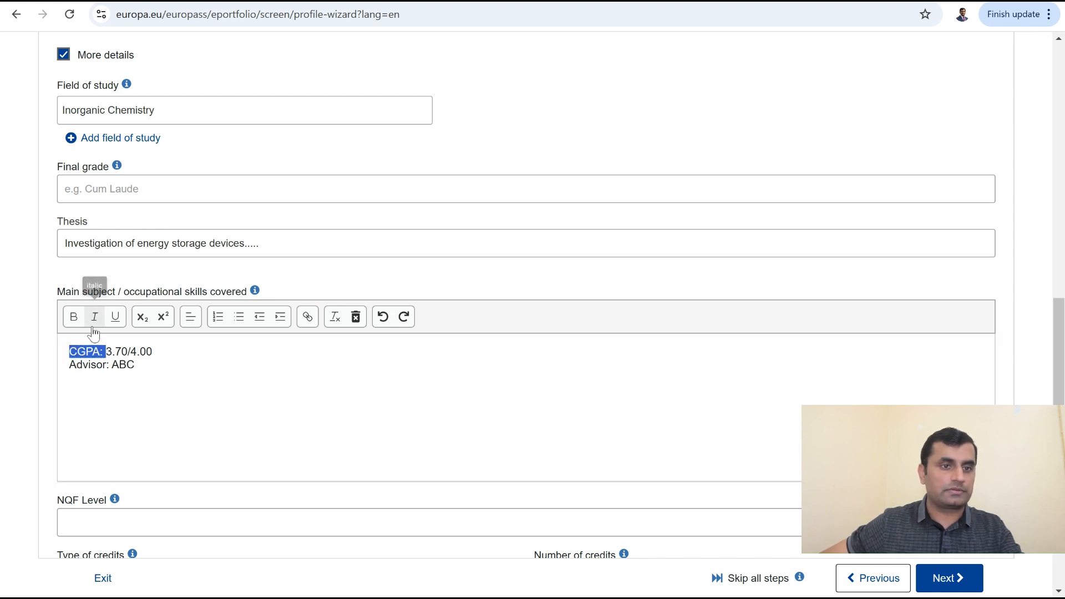
left_click(73, 316)
left_click_drag(69, 366, 113, 368)
left_click(73, 316)
left_click(157, 365)
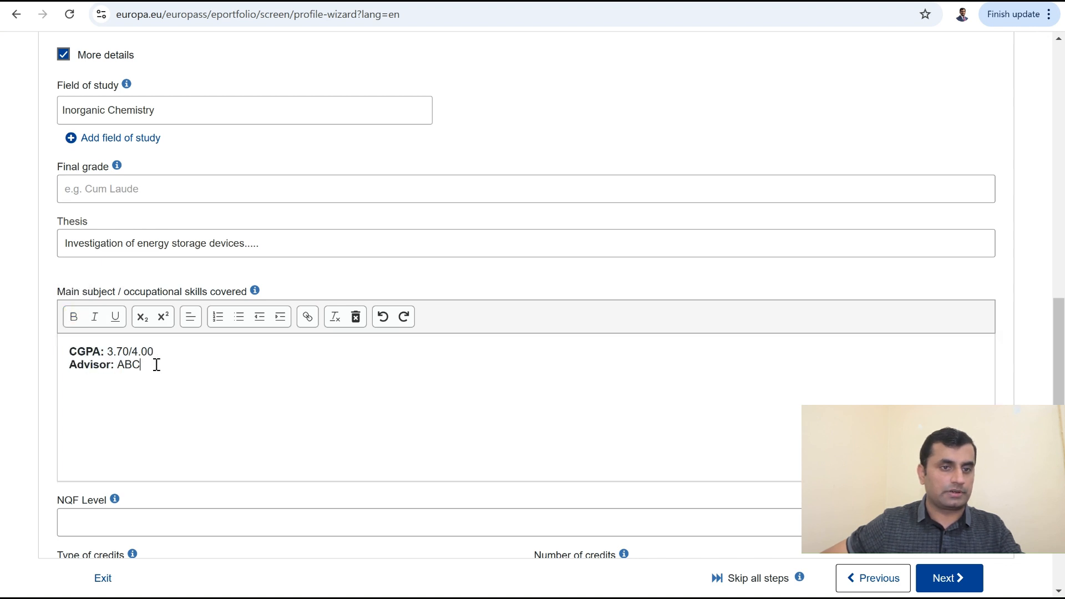
scroll(906, 577, "down", 3)
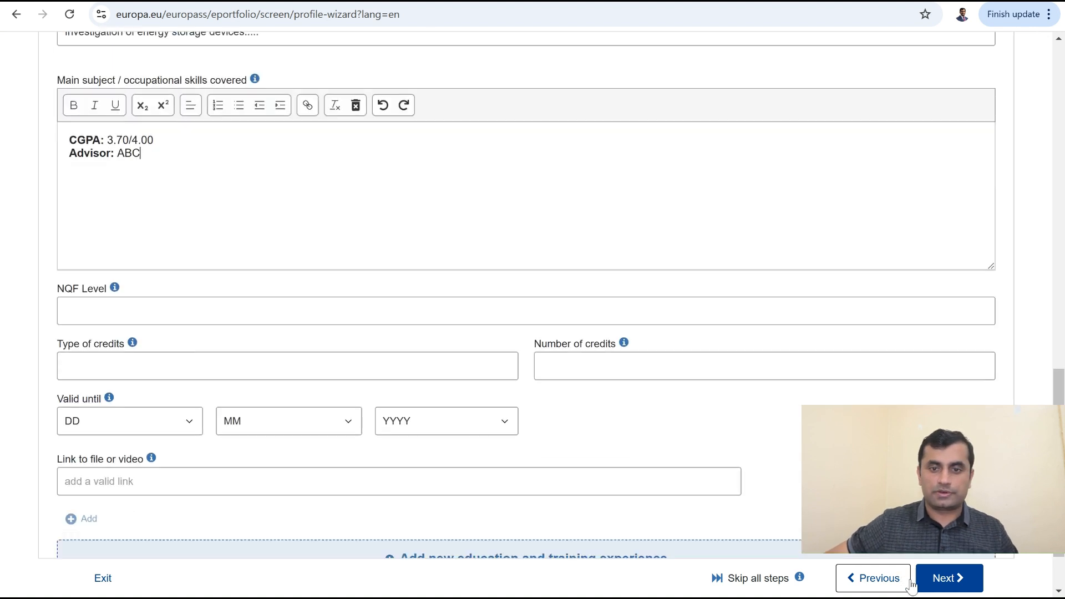
scroll(322, 385, "down", 1)
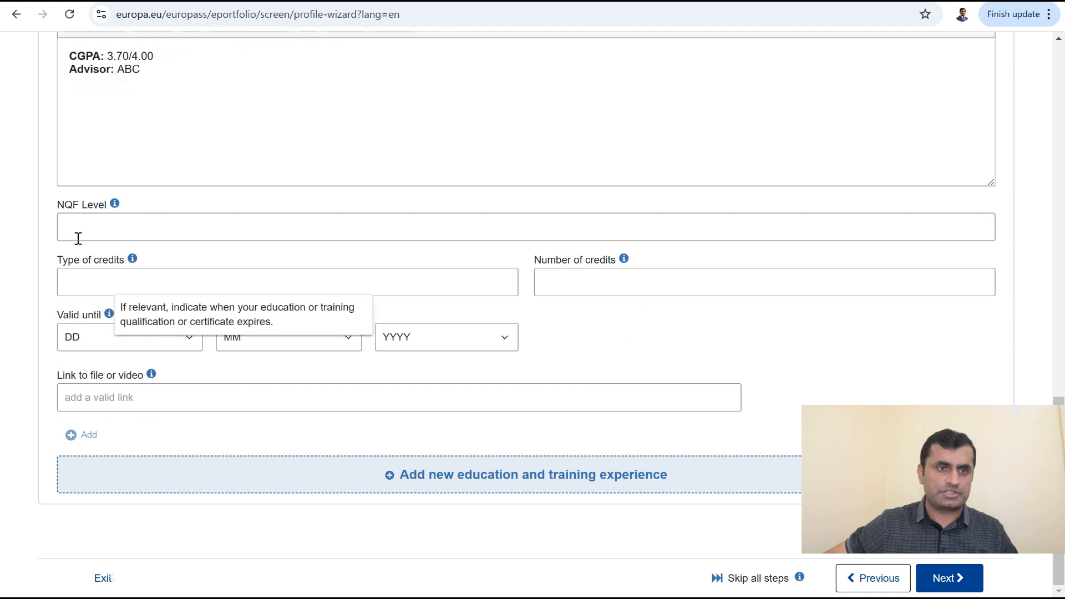
left_click(508, 480)
scroll(444, 345, "up", 4)
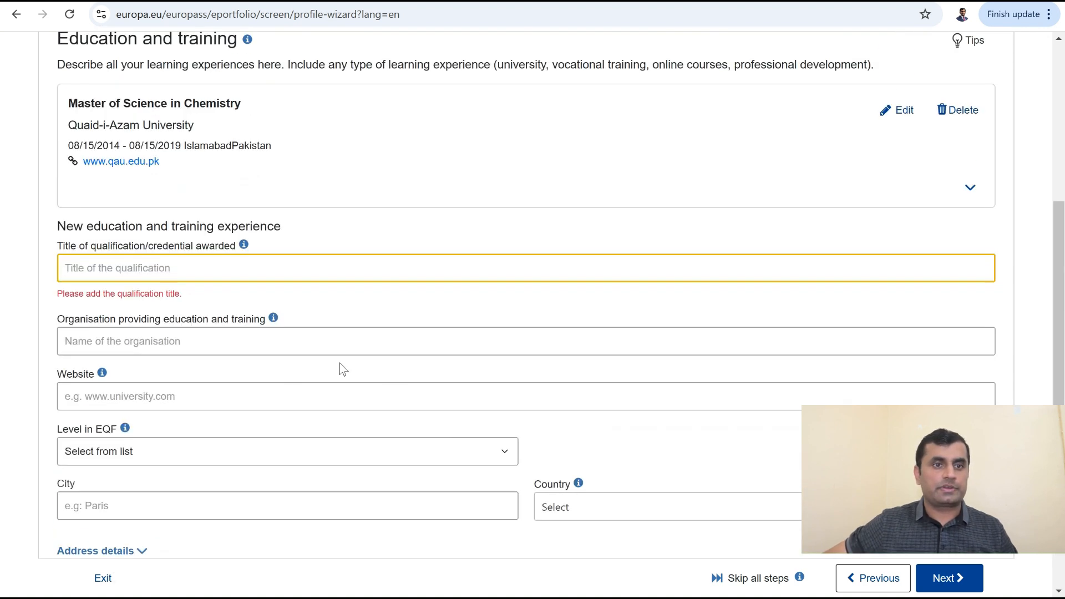
type("B")
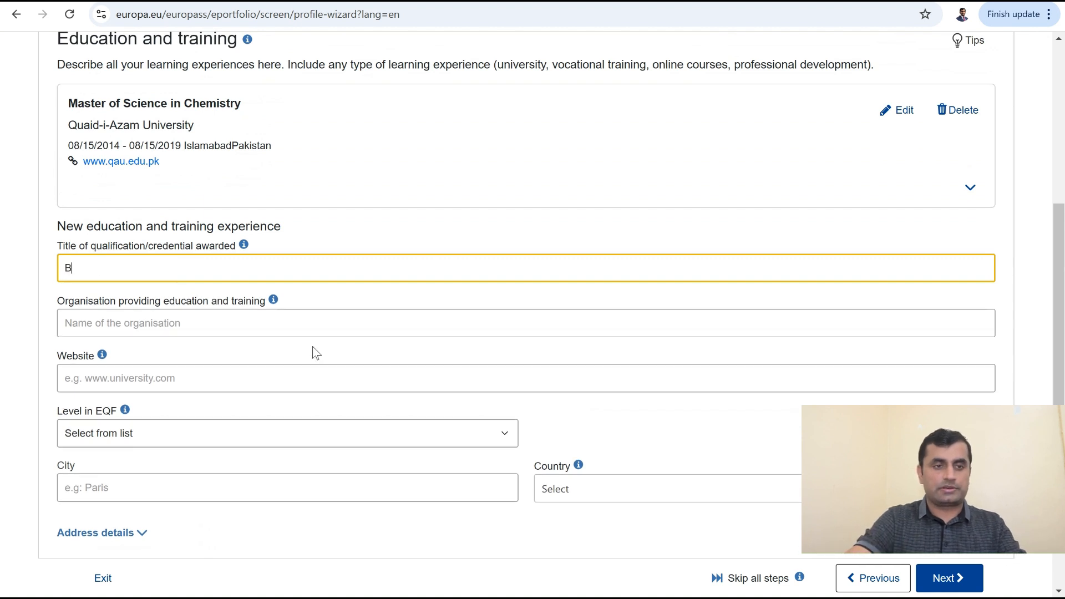
type("S Ho")
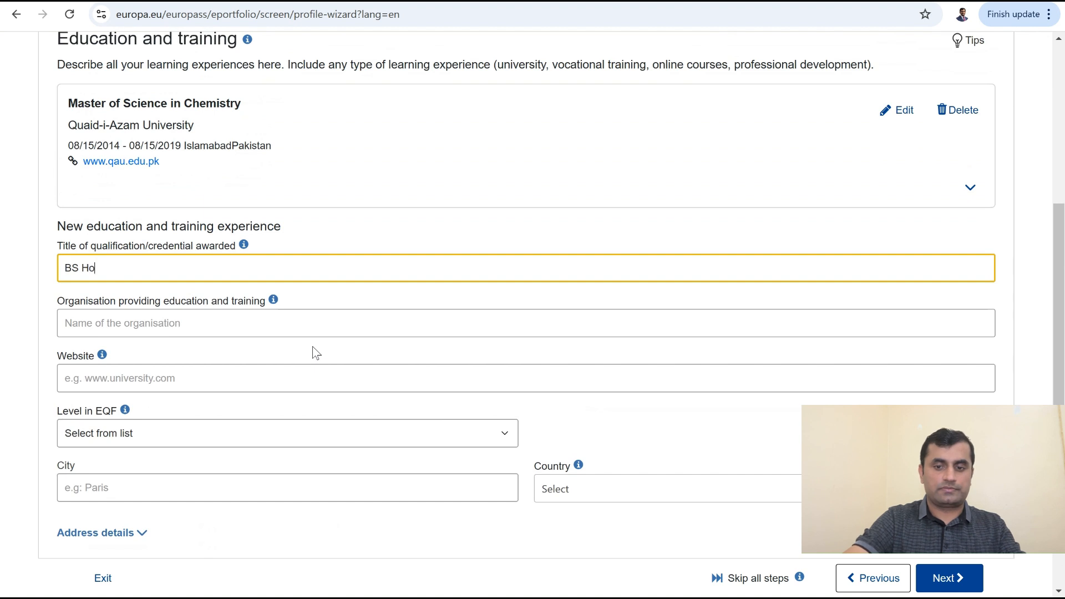
type("ns")
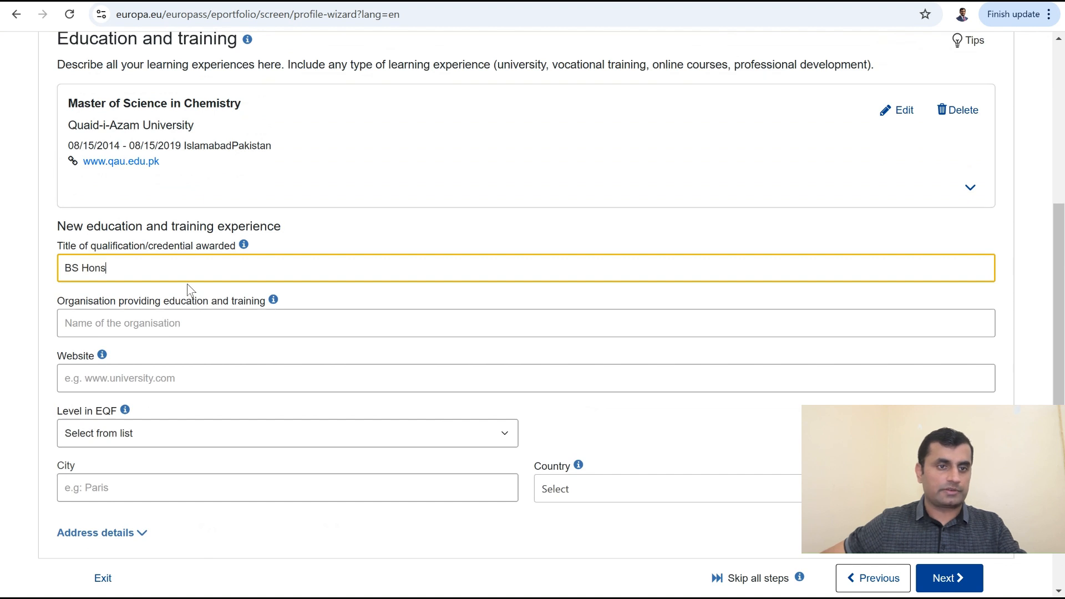
left_click(168, 333)
left_click(172, 361)
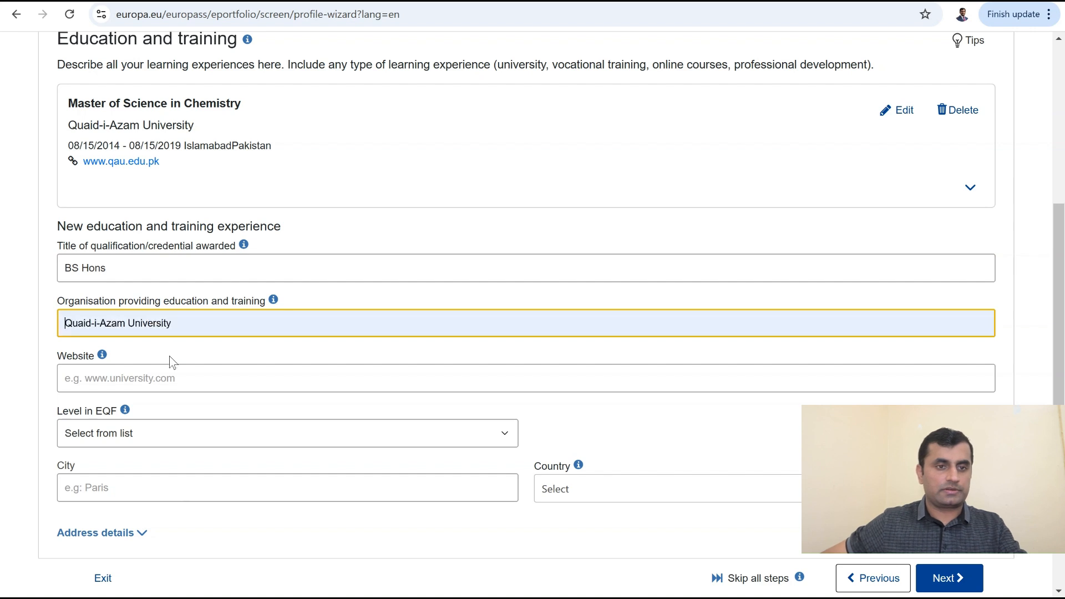
left_click(125, 379)
left_click(160, 415)
Step: Set the BS Hons entry's city to Islamabad and country to Pakistan
scroll(166, 443, "down", 3)
left_click(171, 333)
left_click(187, 357)
left_click(594, 347)
type("p")
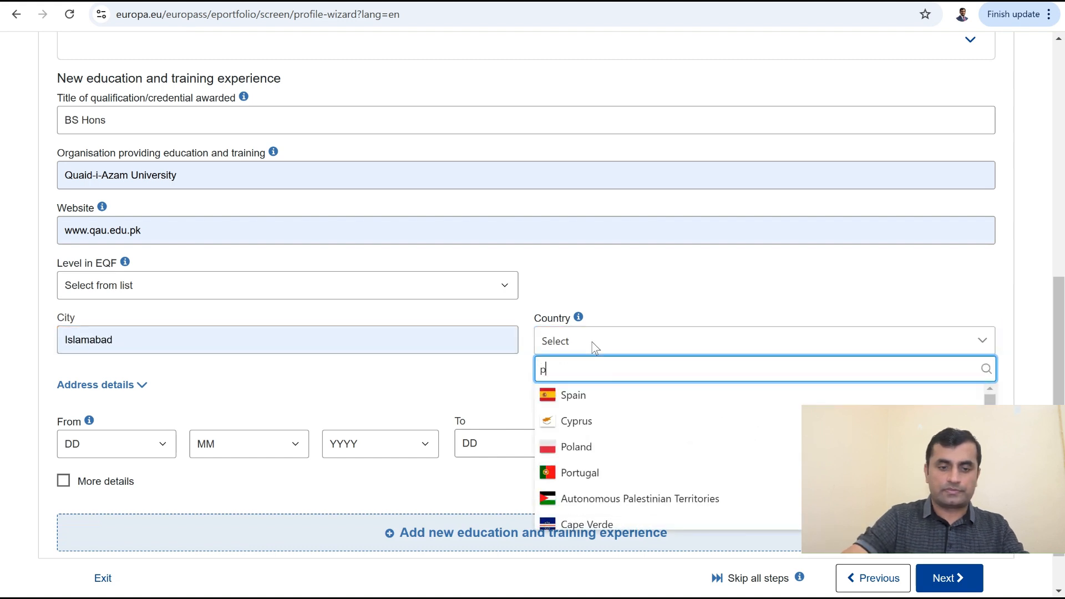
type("aki")
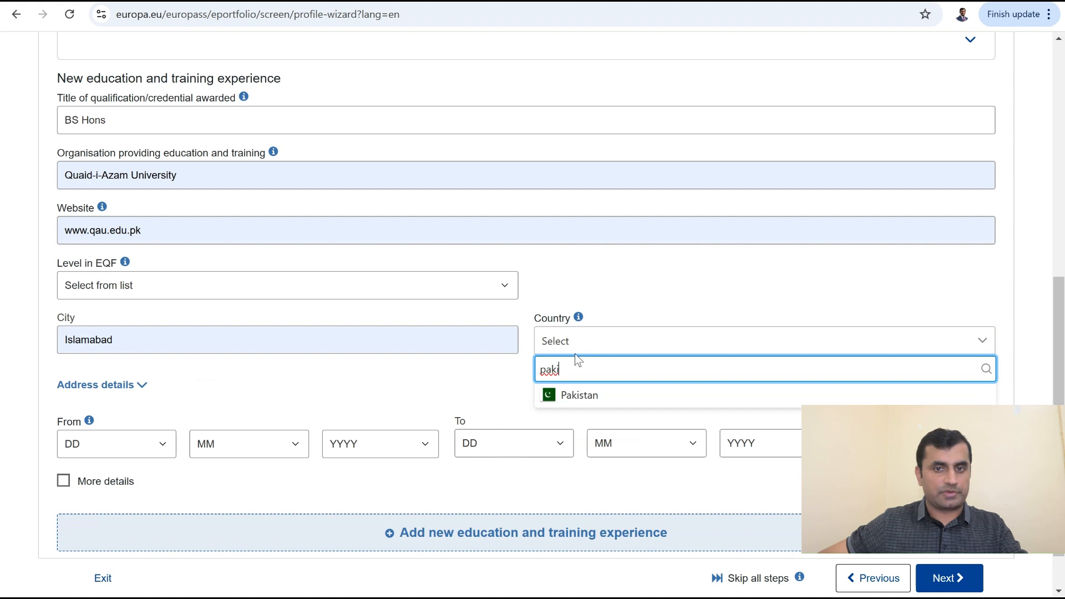
left_click(588, 395)
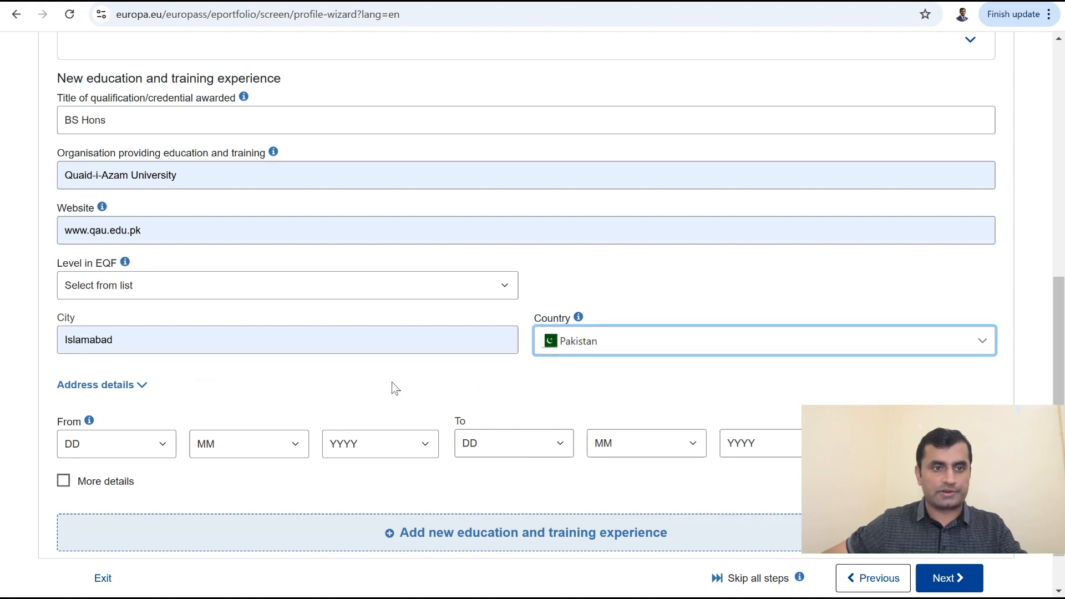
Step: Date the entry 16/9/2015 to 13/6/2017 and expand its More details fields
scroll(256, 390, "down", 1)
left_click(150, 385)
type("16")
left_click(250, 391)
type("9")
left_click(365, 388)
type("2015")
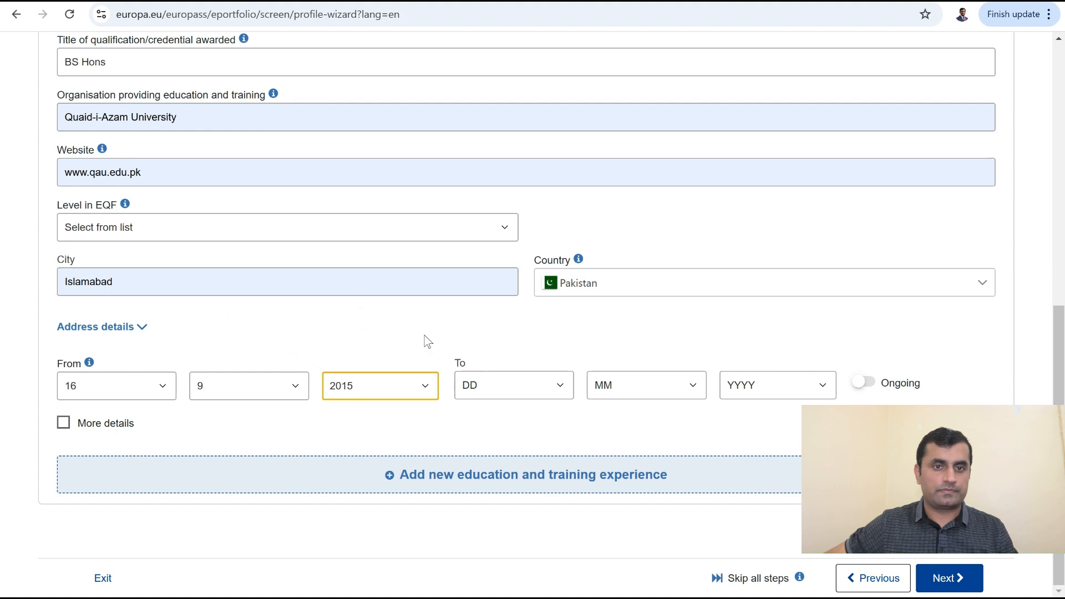
left_click(502, 391)
type("13")
left_click(644, 391)
type("6")
left_click(771, 385)
type("2017")
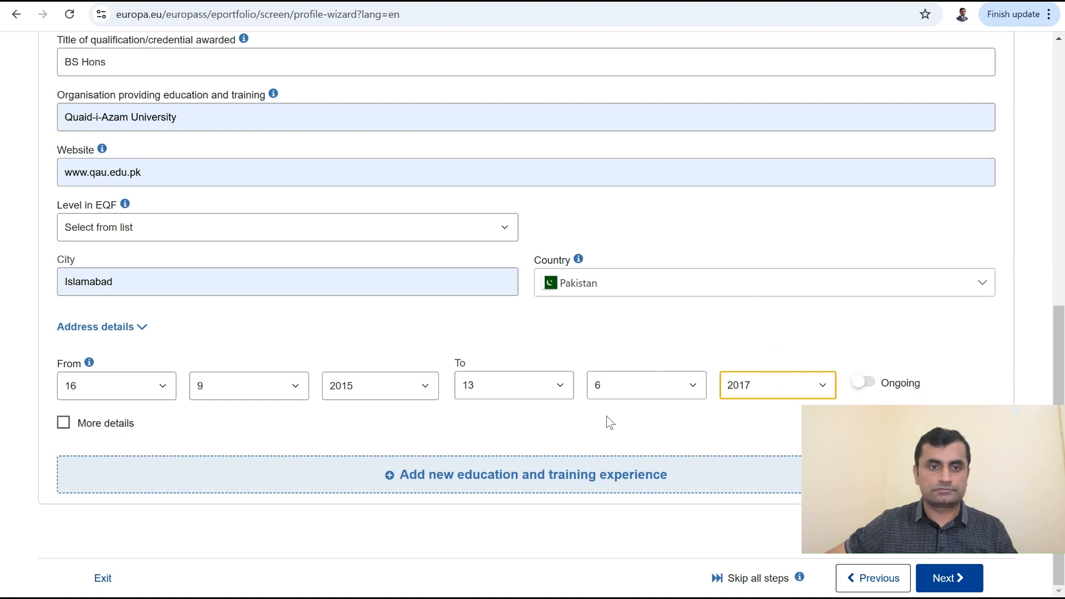
left_click(63, 427)
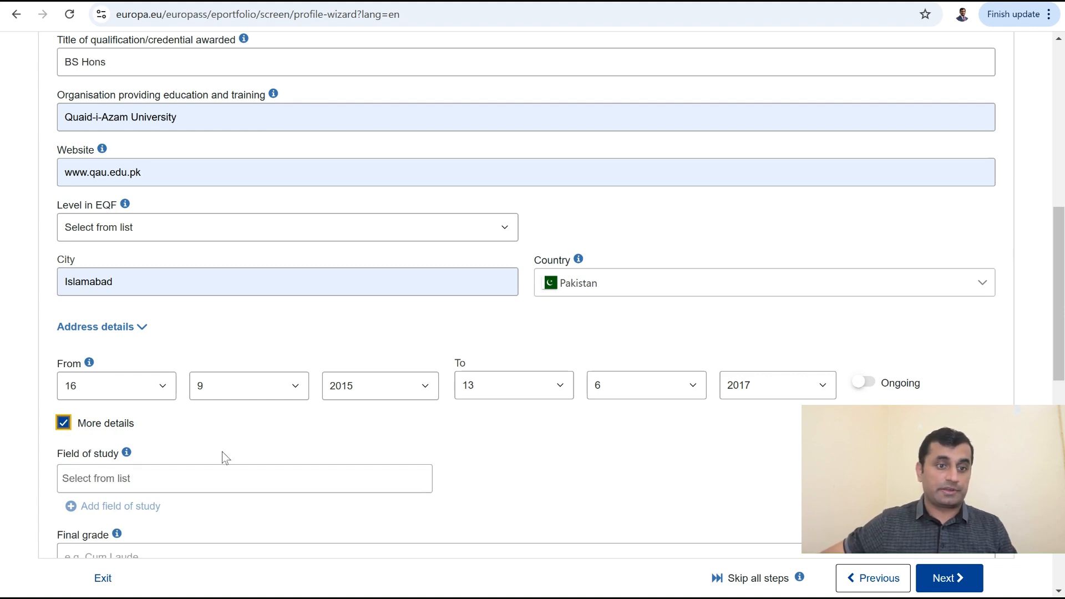
Step: Type Inorganic Chemistry as the BS Hons field of study, fixing the misspelling
scroll(240, 447, "down", 4)
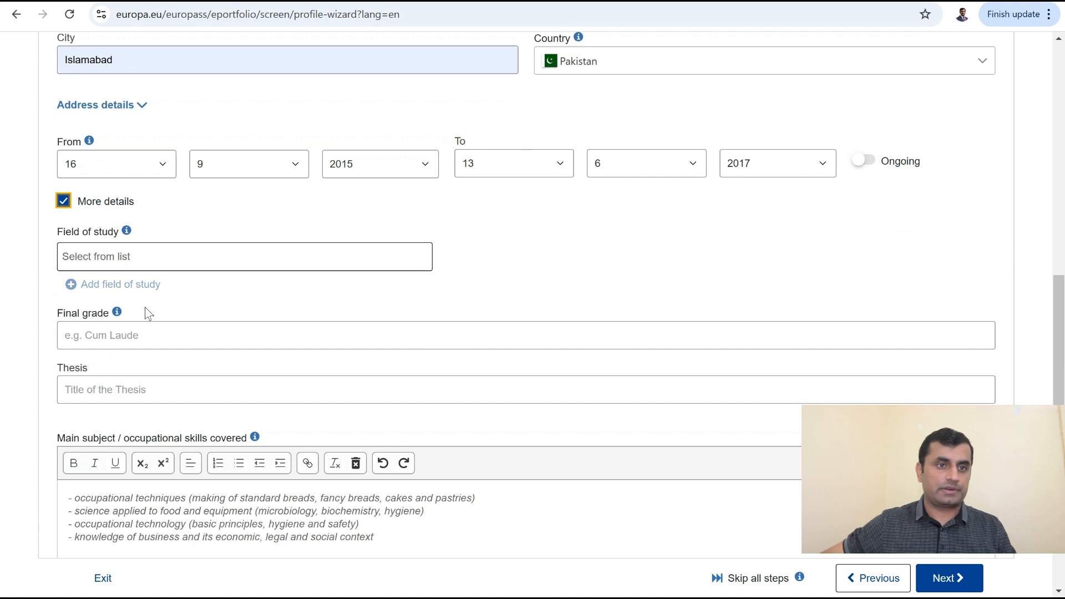
left_click(151, 251)
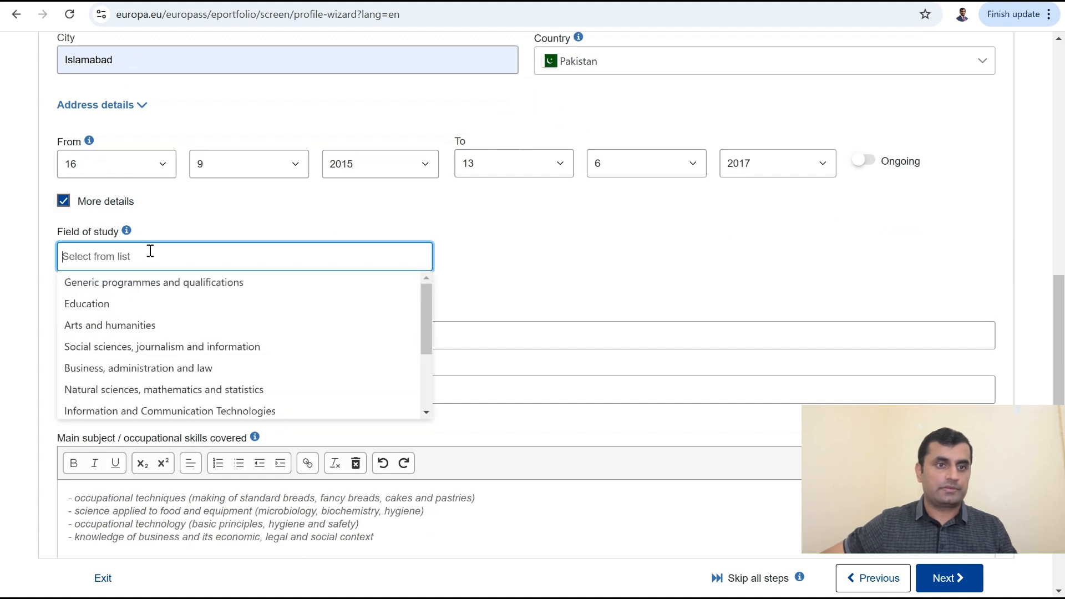
type("I")
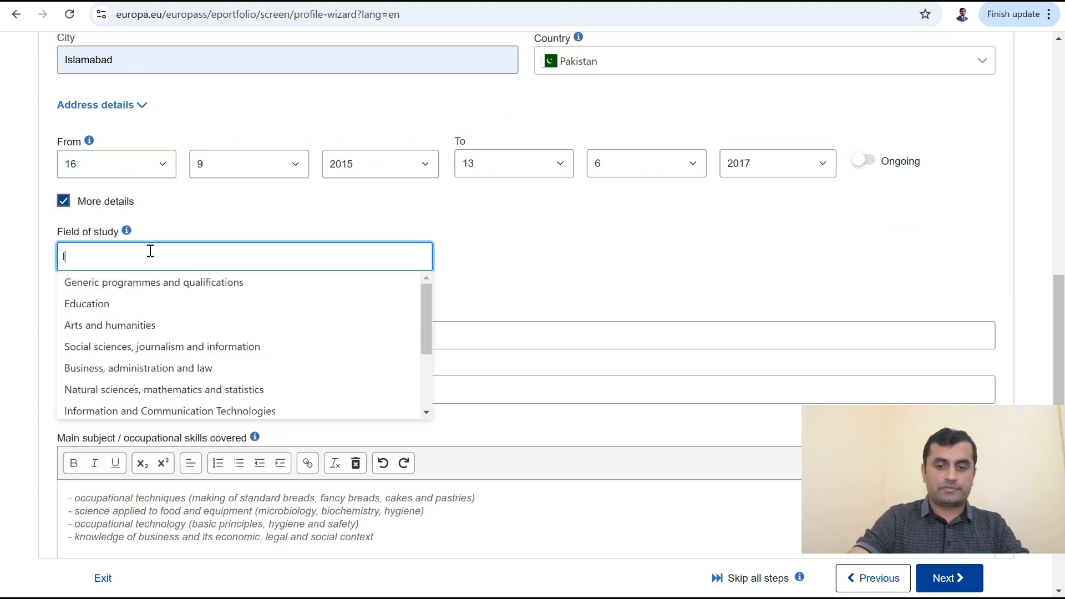
type("norgnaic Ch")
key("BackSpace")
key("BackSpace")
key("BackSpace")
key("BackSpace")
key("BackSpace")
key("BackSpace")
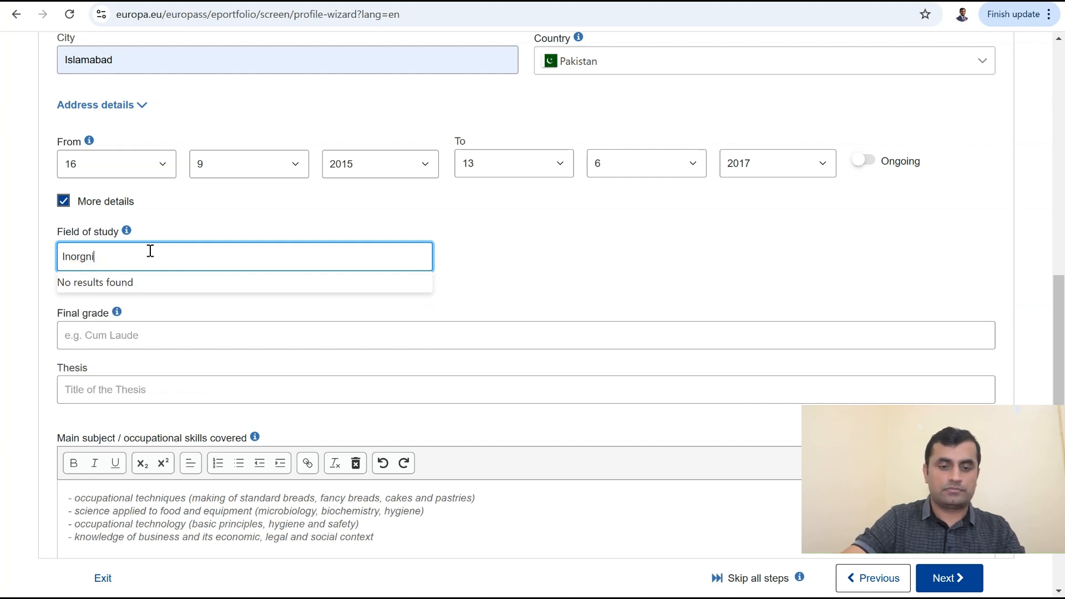
key("BackSpace")
key("BackSpace")
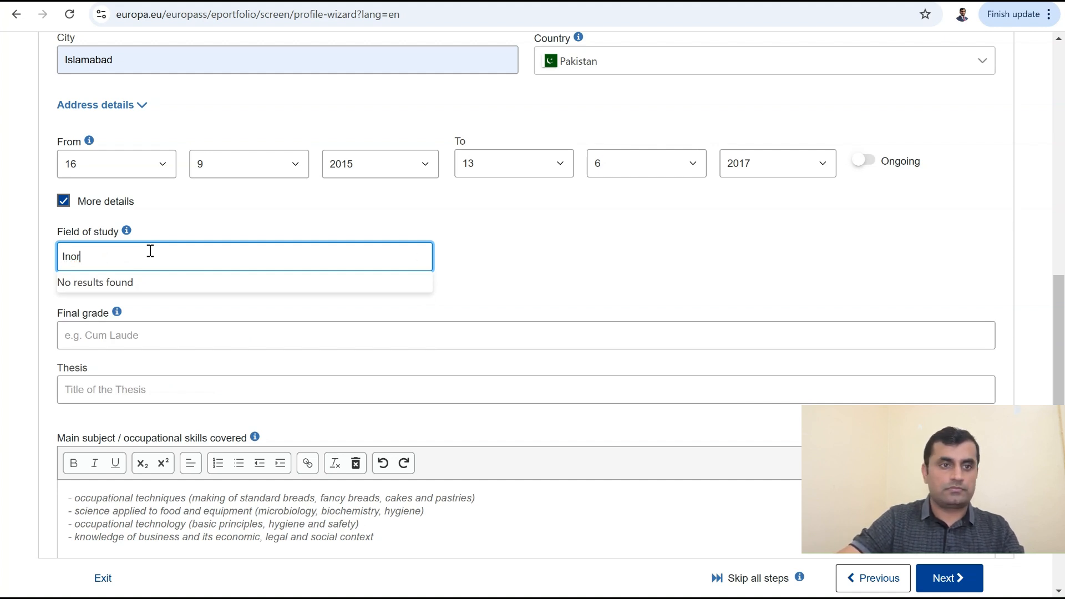
type("ganic ")
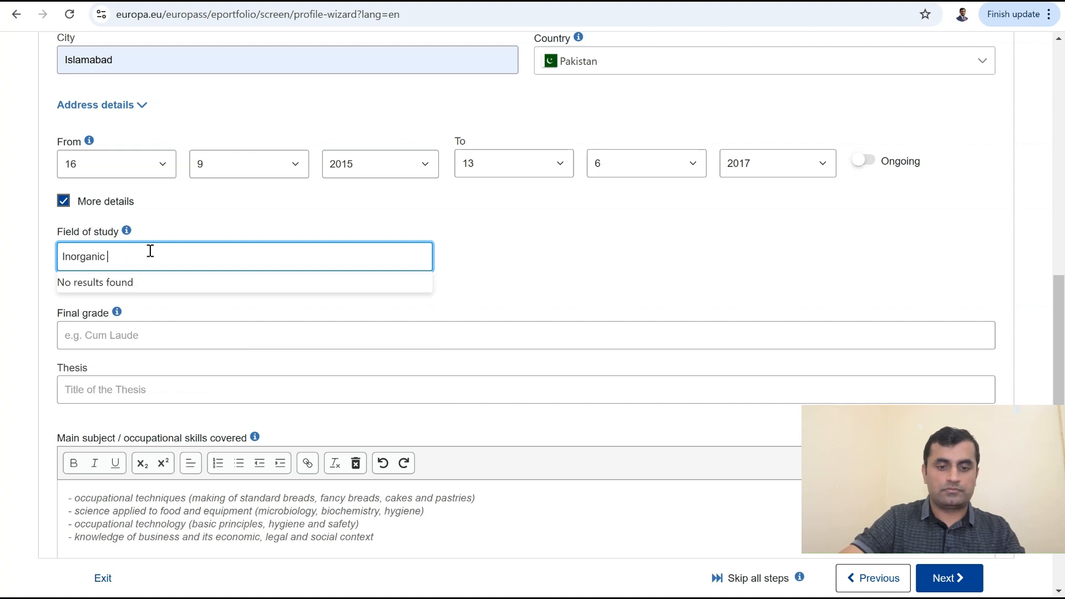
type("Chemistry")
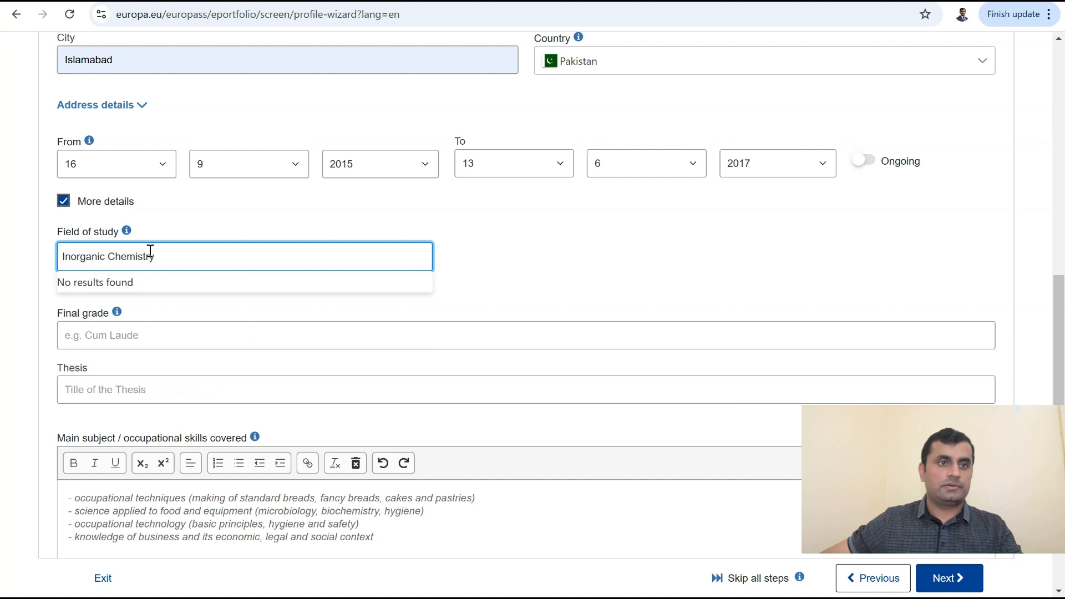
scroll(136, 204, "up", 4)
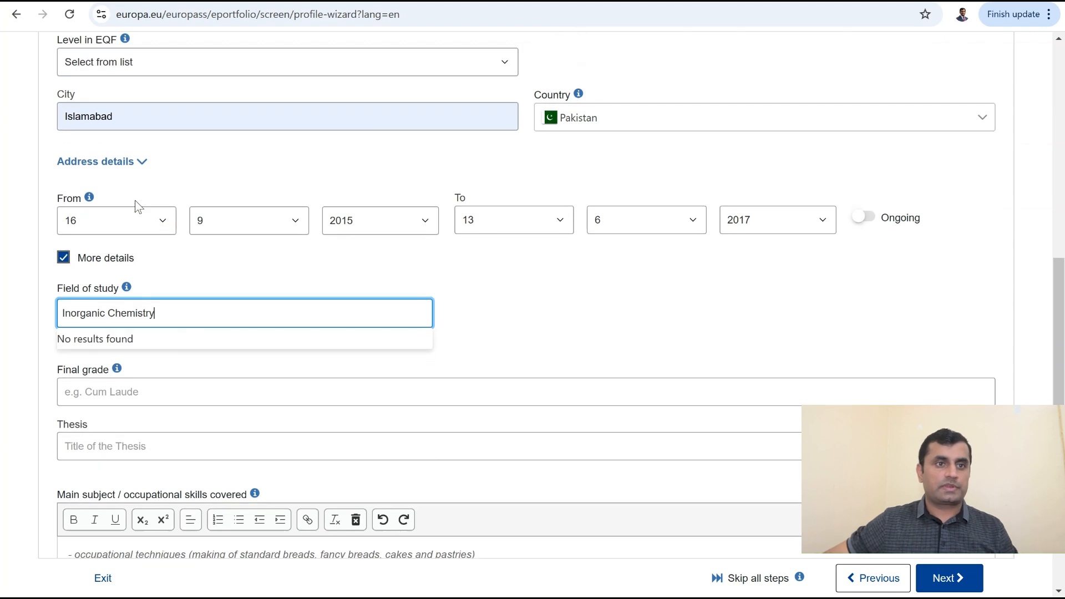
scroll(127, 176, "up", 1)
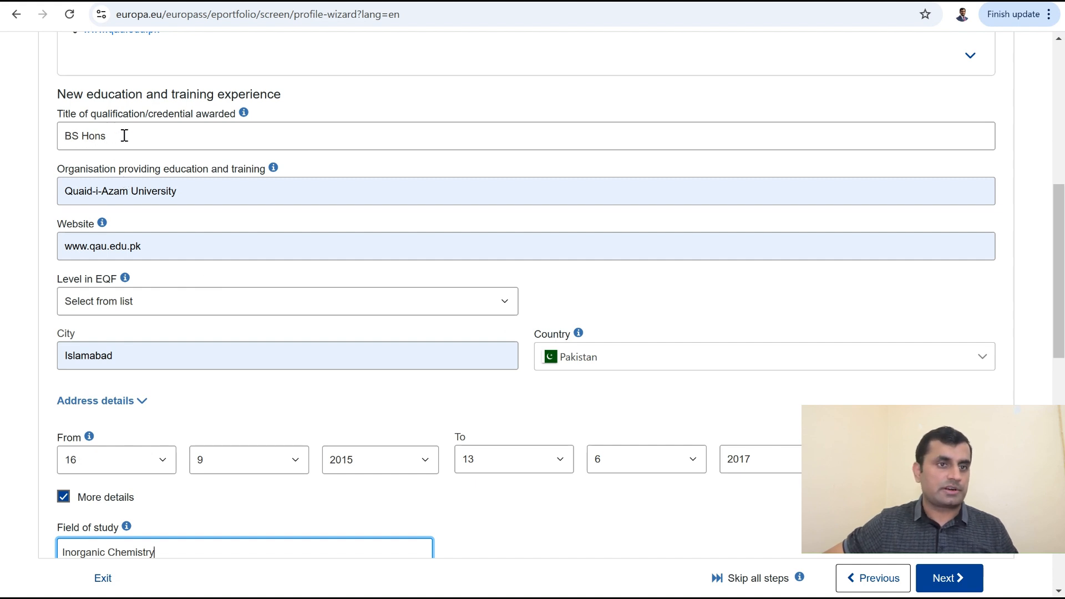
scroll(233, 343, "down", 4)
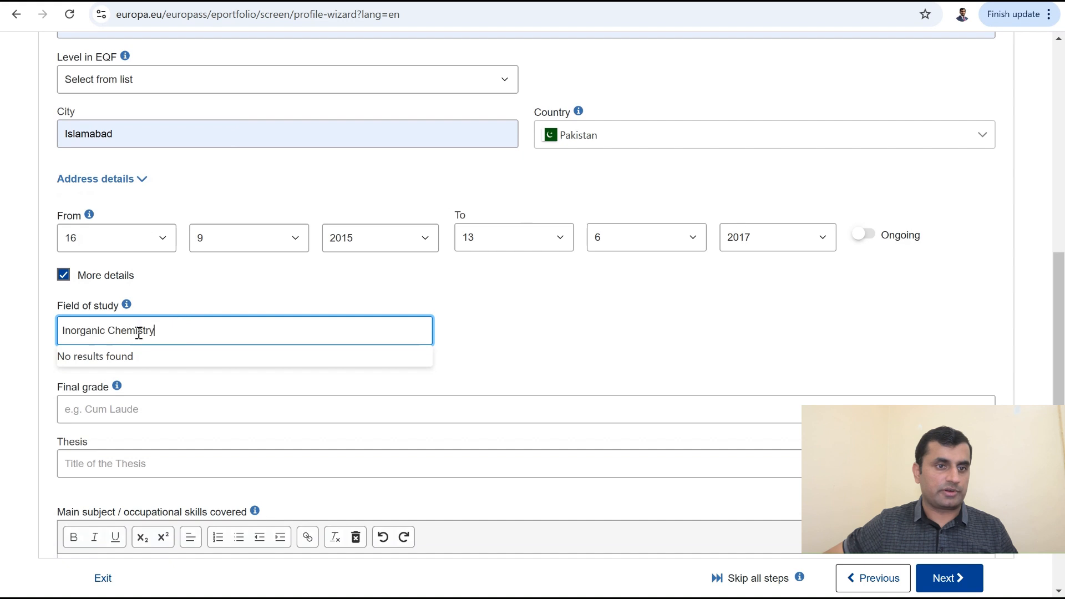
left_click(582, 334)
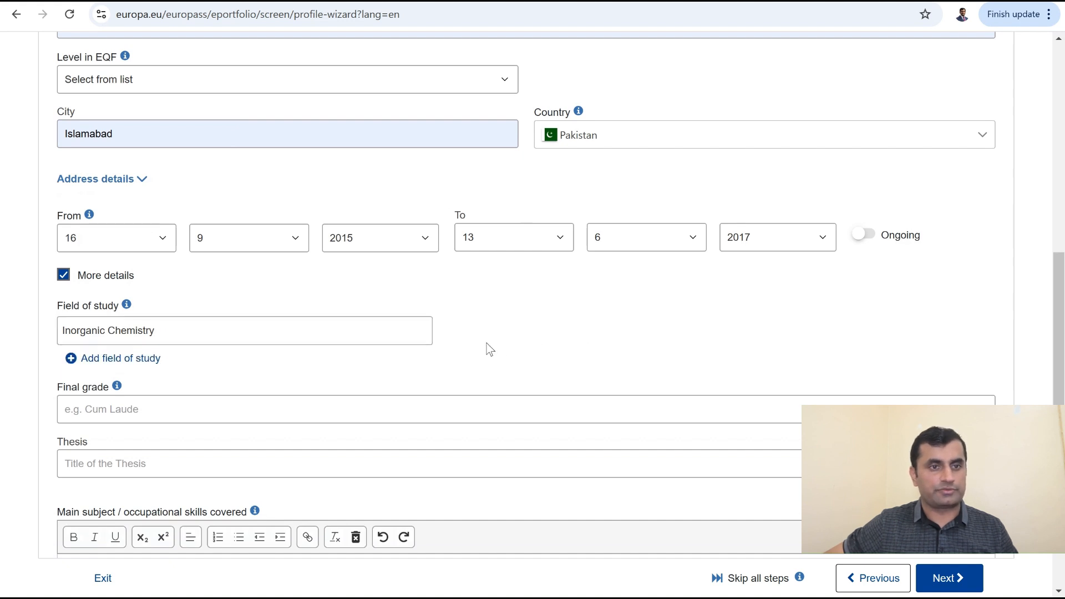
scroll(472, 347, "down", 4)
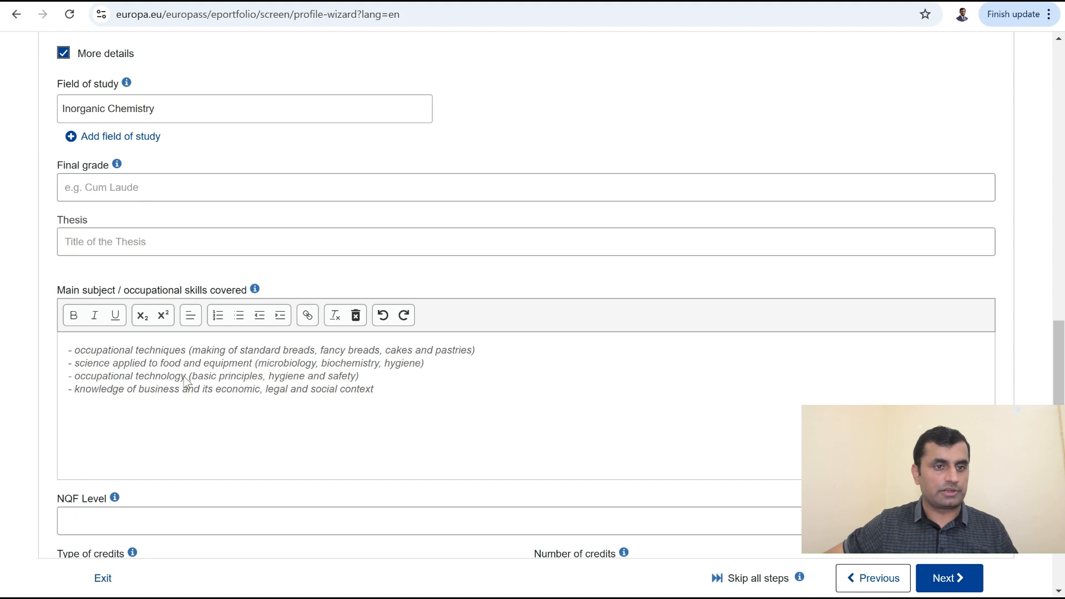
Step: Replace the sample text with 'CGPA: 3.80/4.00 Major GPA: 3.90/4.00'
left_click(394, 389)
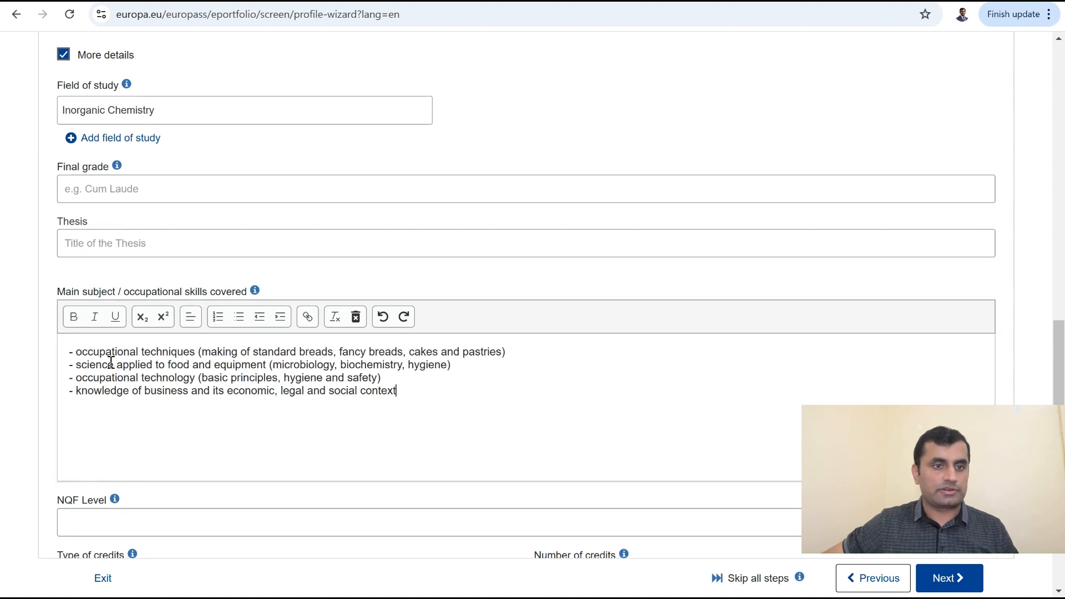
left_click_drag(401, 395, 69, 350)
key("BackSpace")
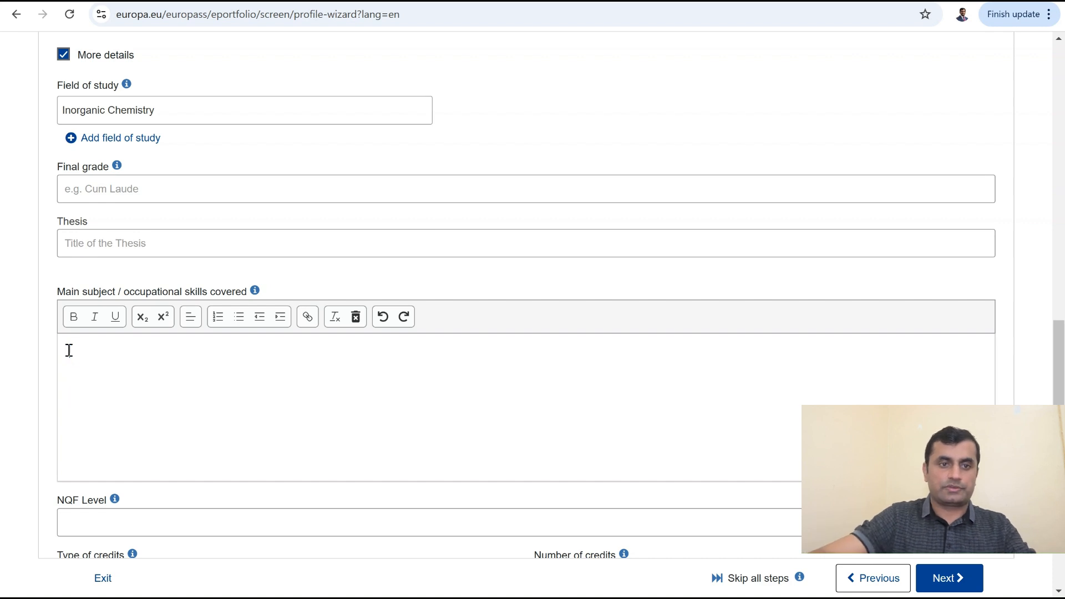
type("CGPA")
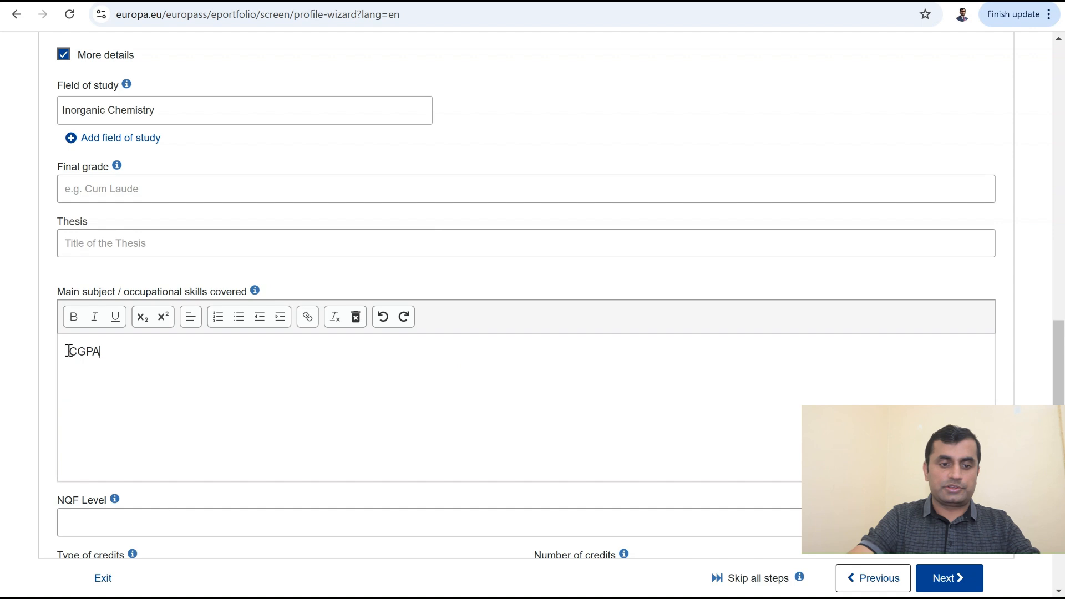
type(": 3.80/4.")
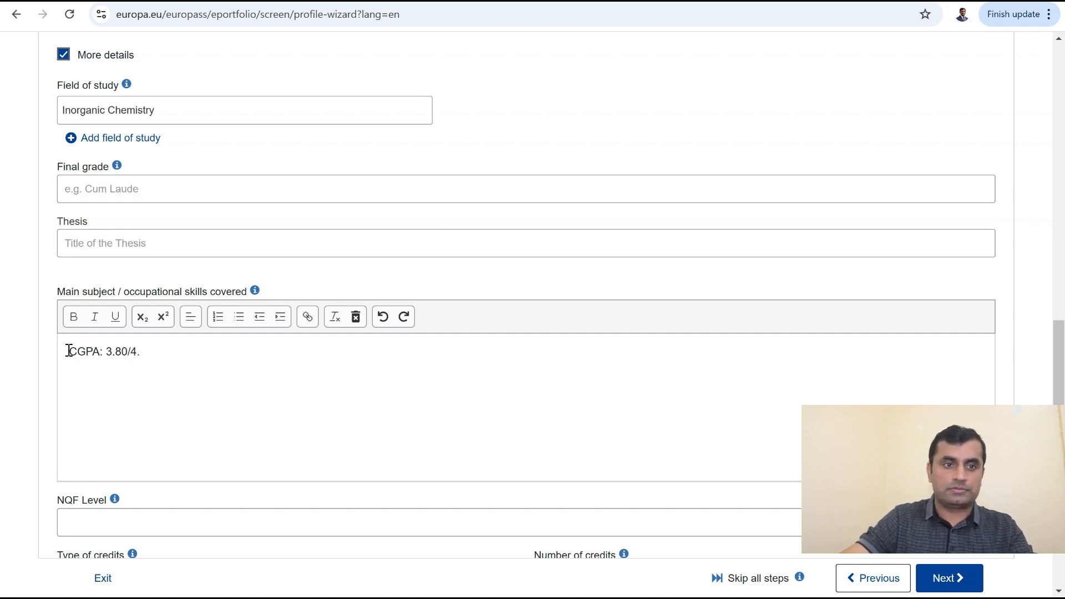
type(".00")
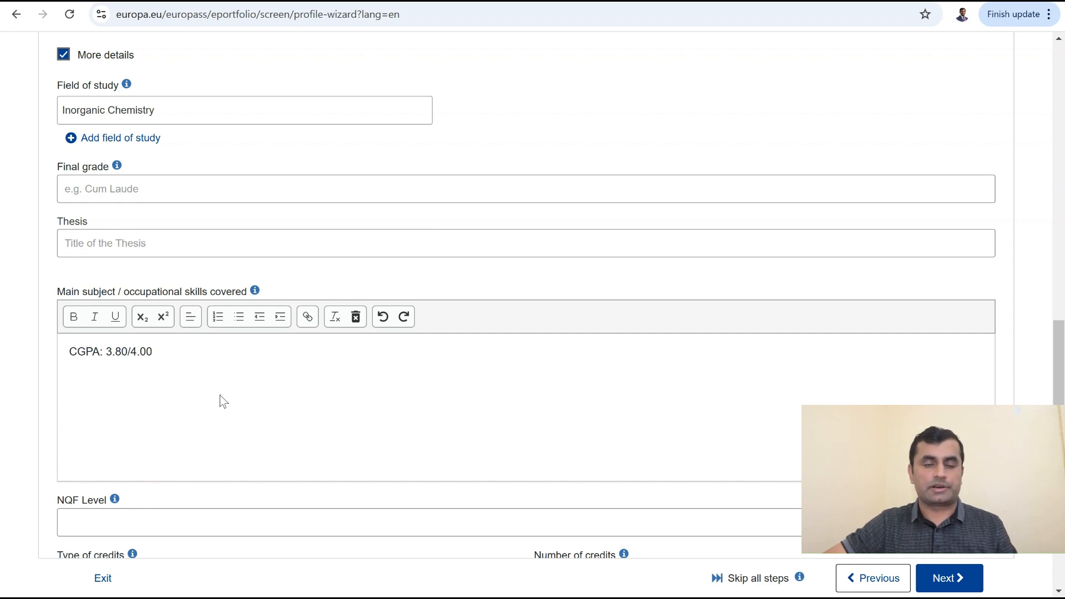
type("Major GPA")
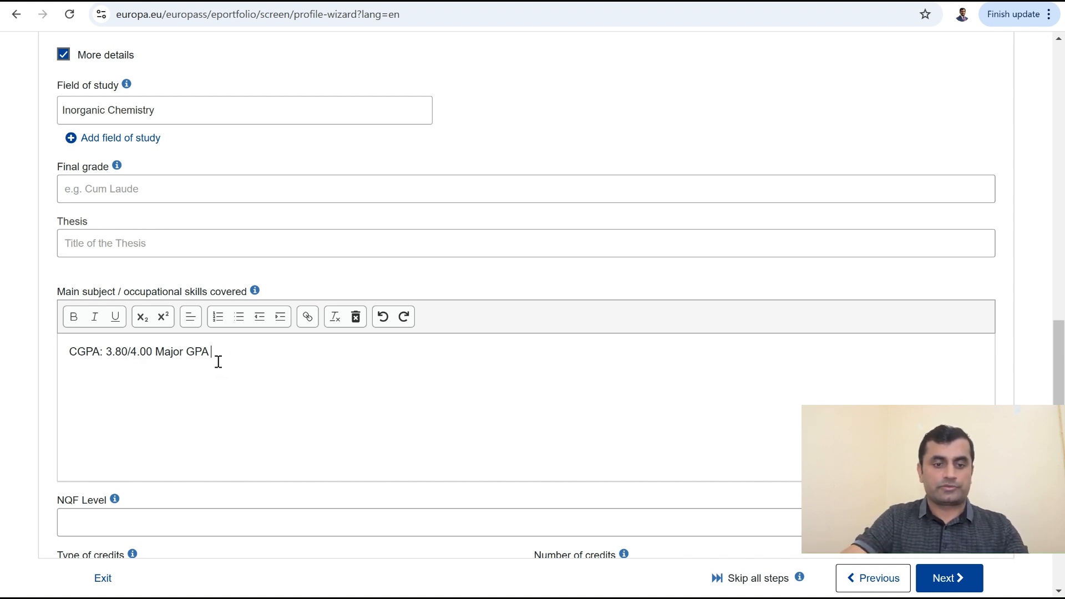
type("3.90")
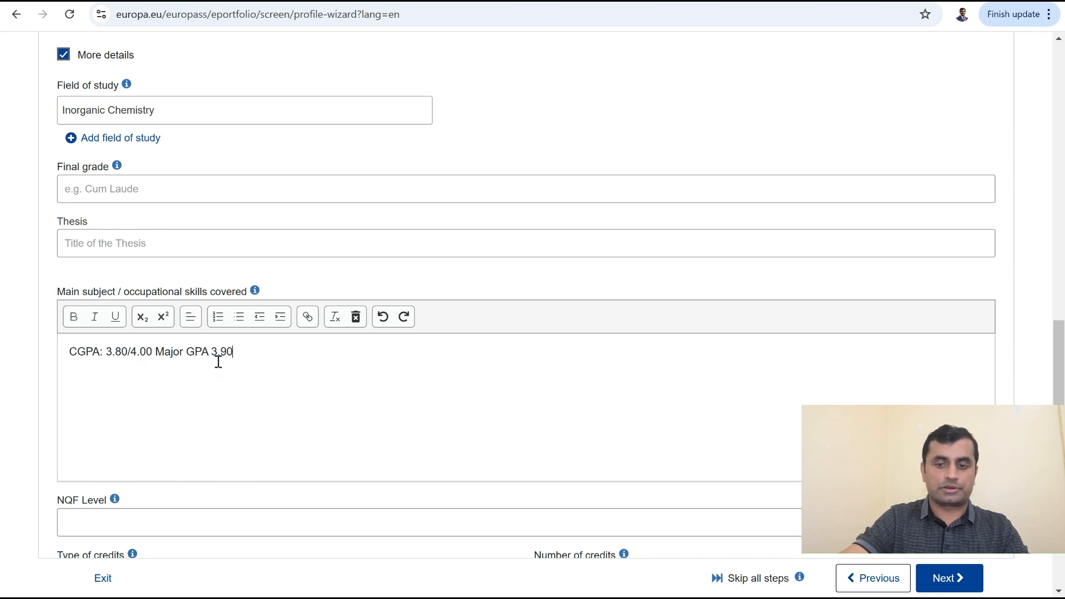
type("/4.00")
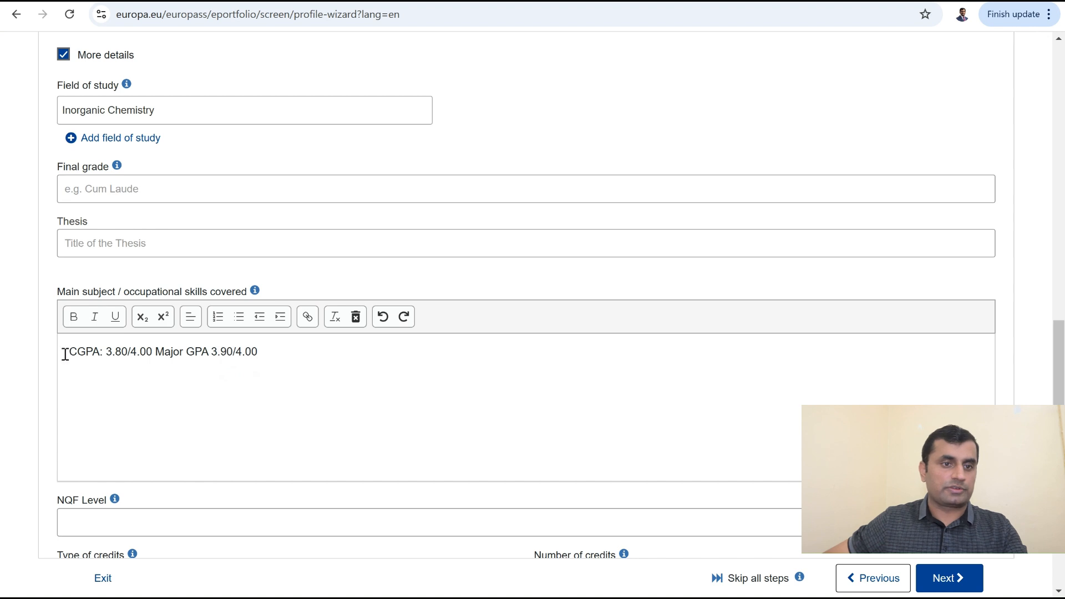
left_click(209, 357)
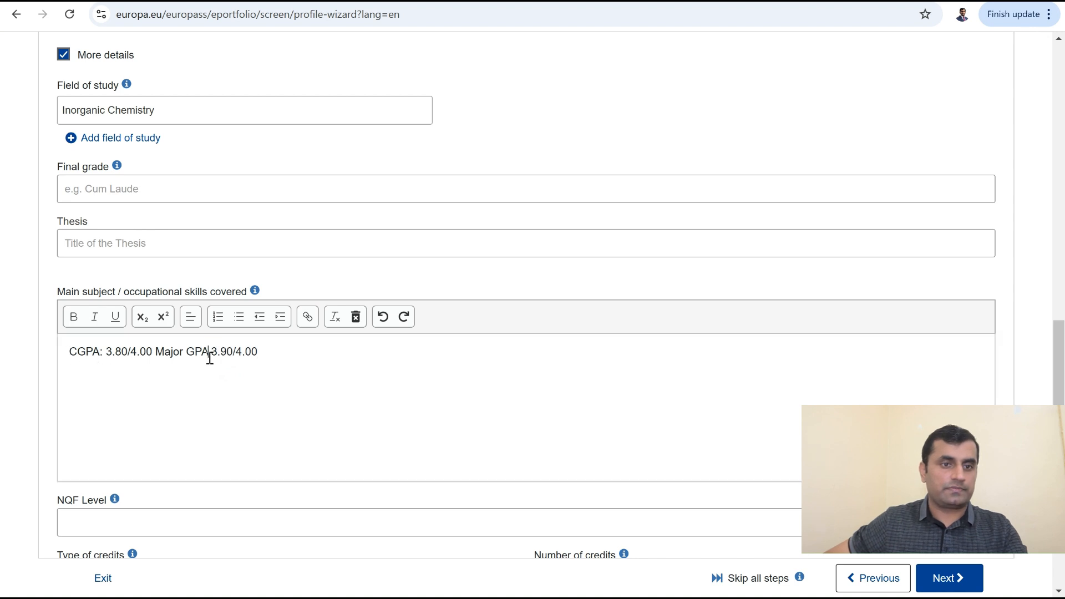
type(":")
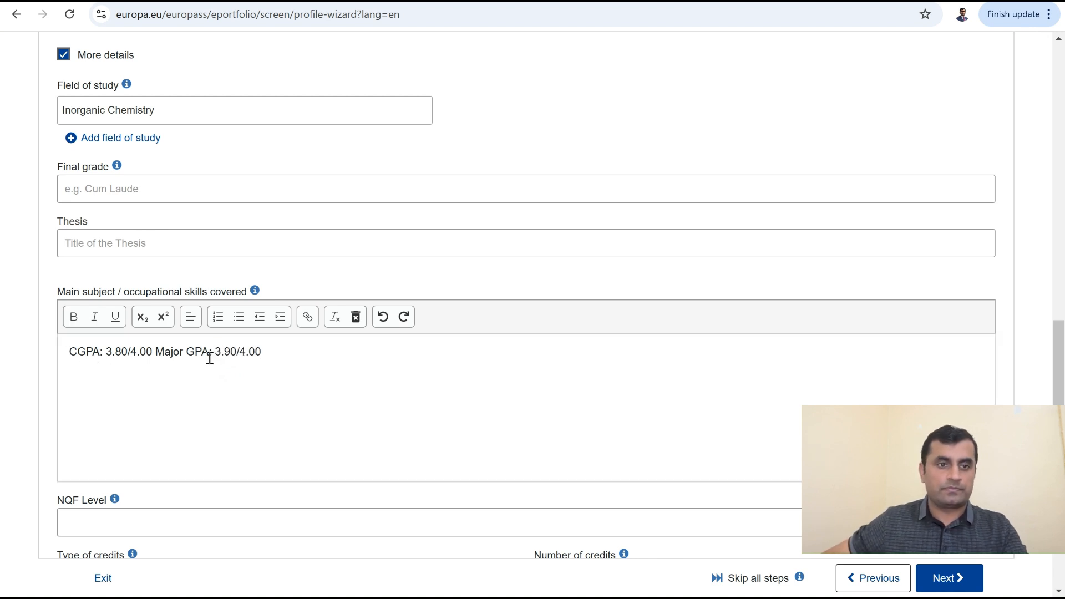
Step: Bold the CGPA: and Major GPA: labels and continue to the skills step
left_click_drag(69, 352, 103, 352)
left_click(73, 316)
left_click_drag(157, 351, 215, 355)
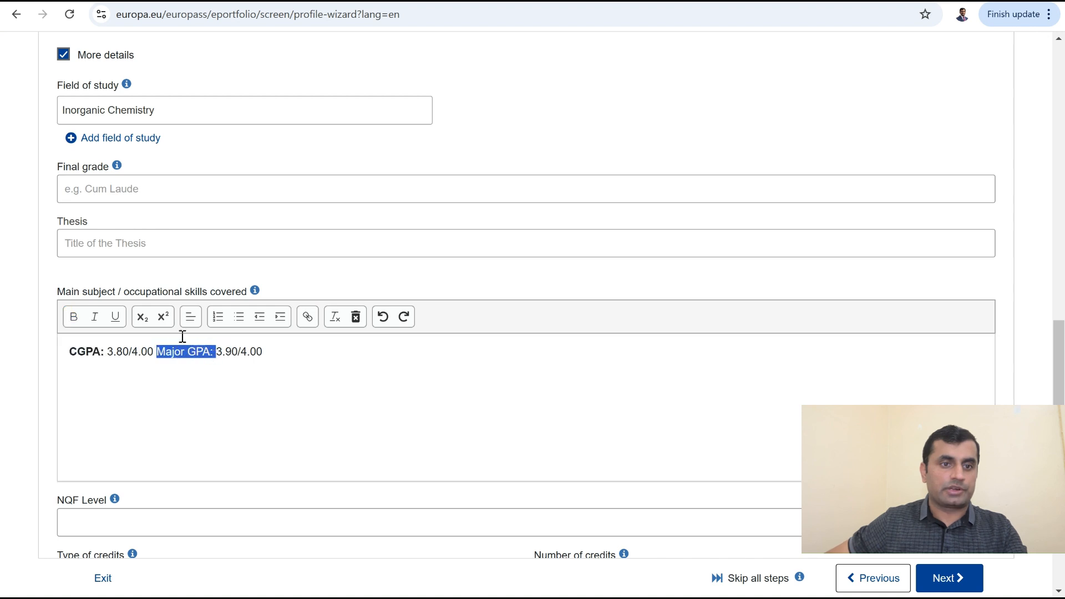
left_click(73, 316)
left_click(229, 385)
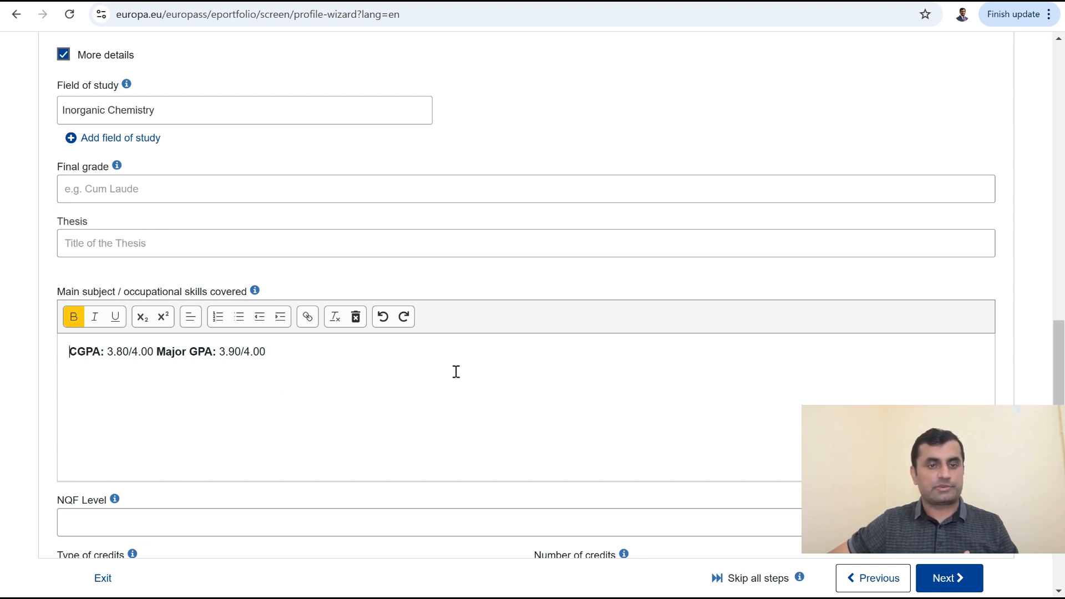
left_click(949, 582)
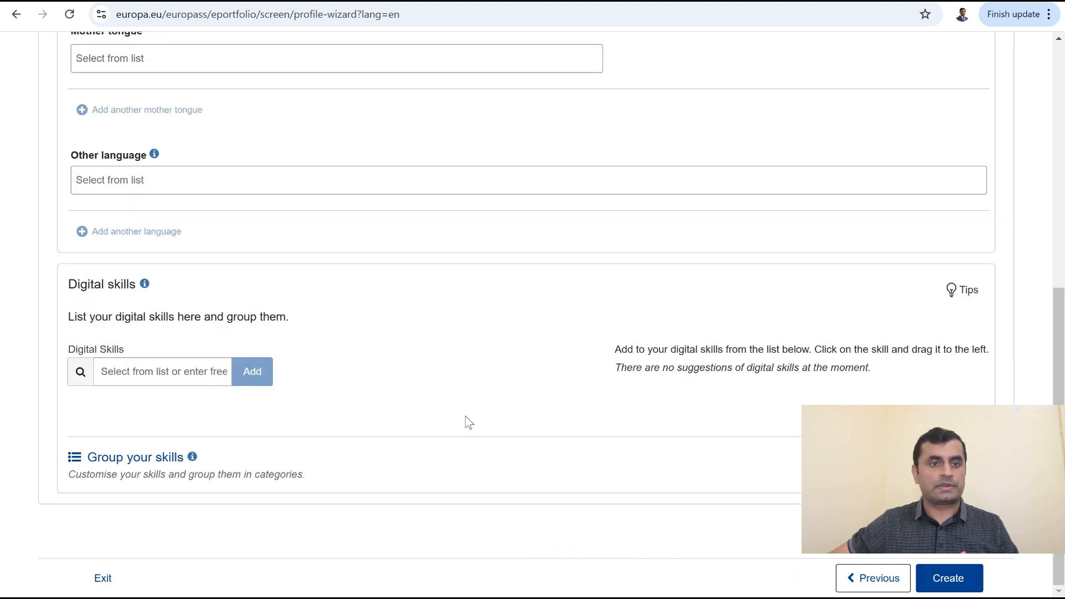
scroll(402, 348, "up", 4)
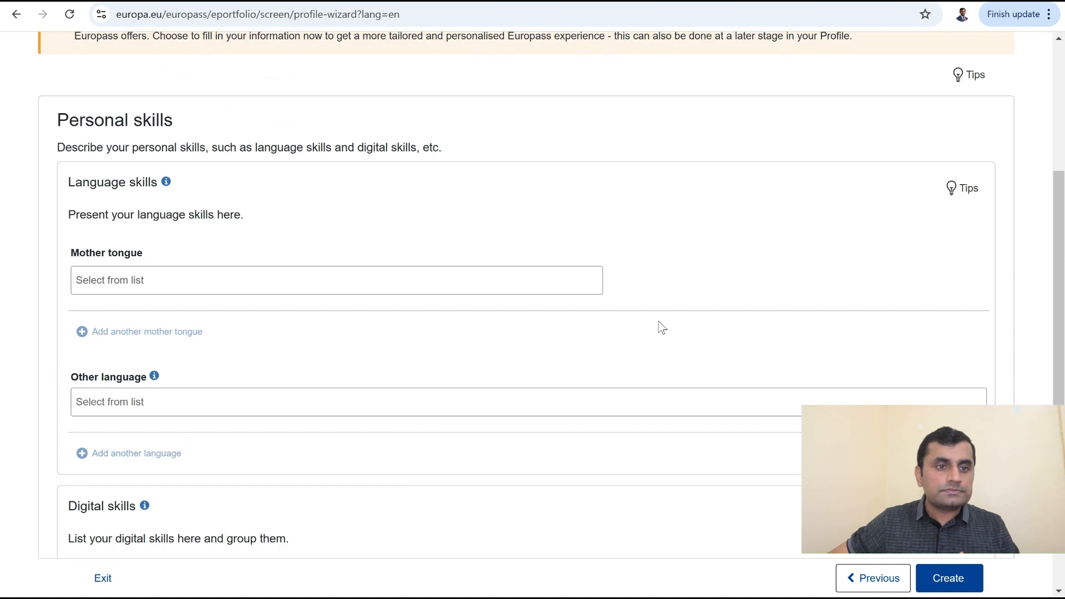
scroll(740, 284, "up", 1)
scroll(660, 280, "up", 3)
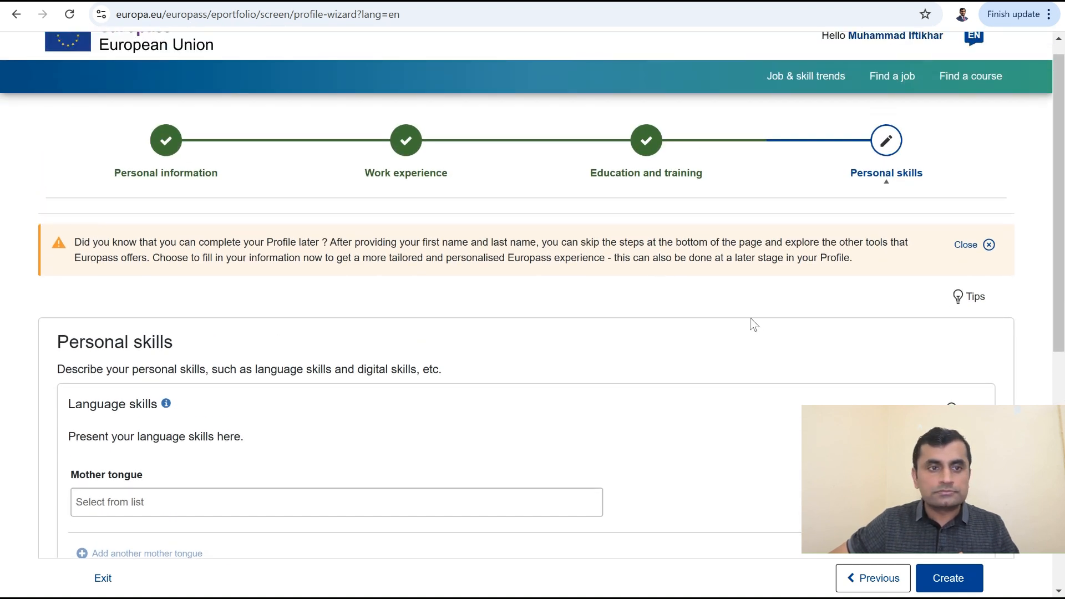
scroll(753, 324, "down", 5)
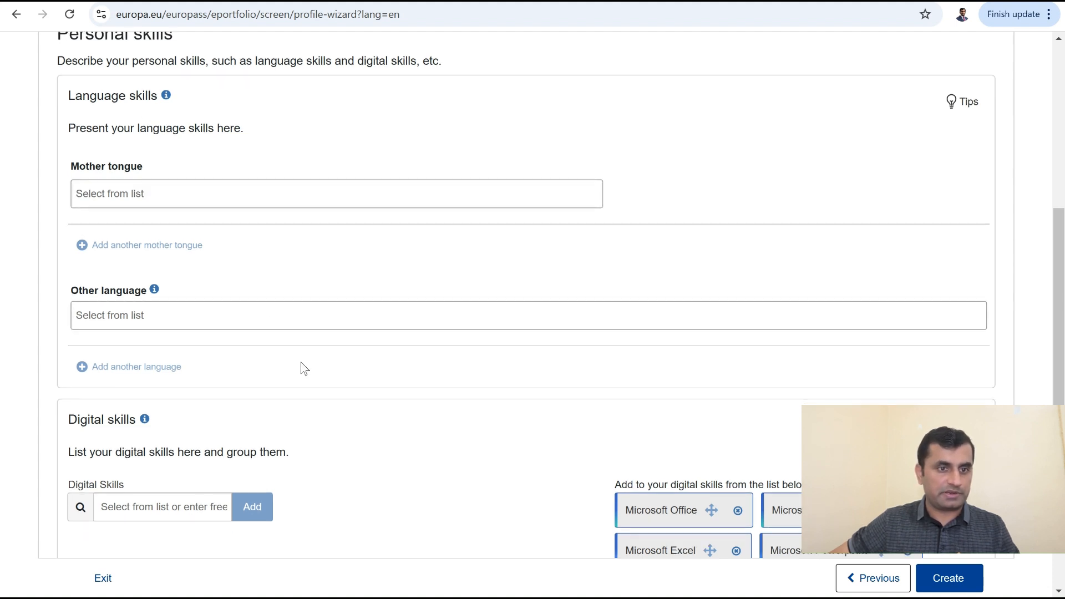
scroll(294, 355, "down", 3)
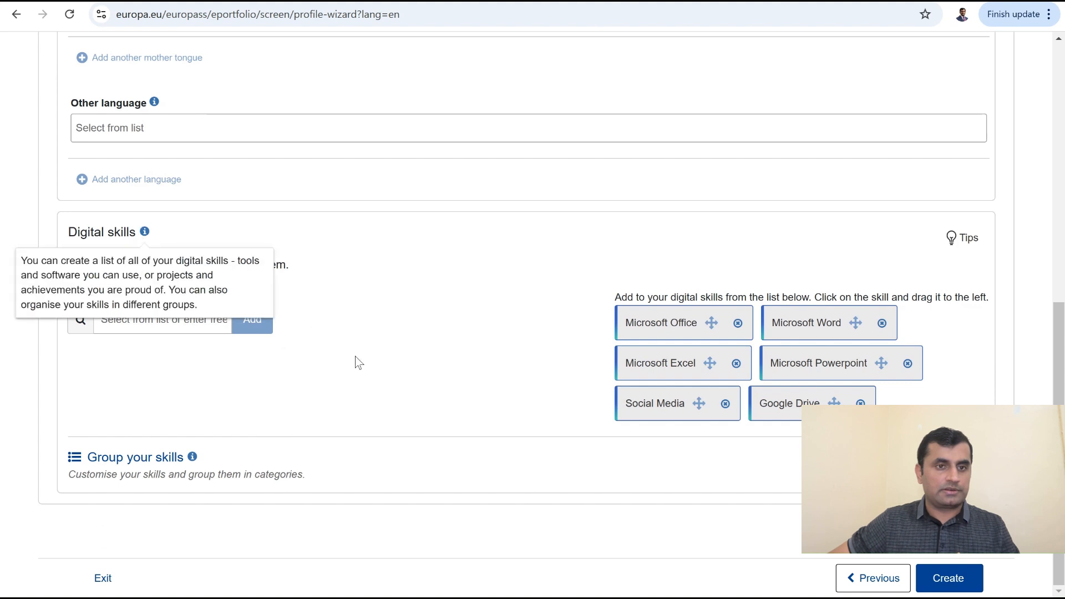
Step: Add Microsoft Office and Chemdraw from suggestions, and type in Endnote and Origin as digital skills
left_click_drag(711, 323, 169, 363)
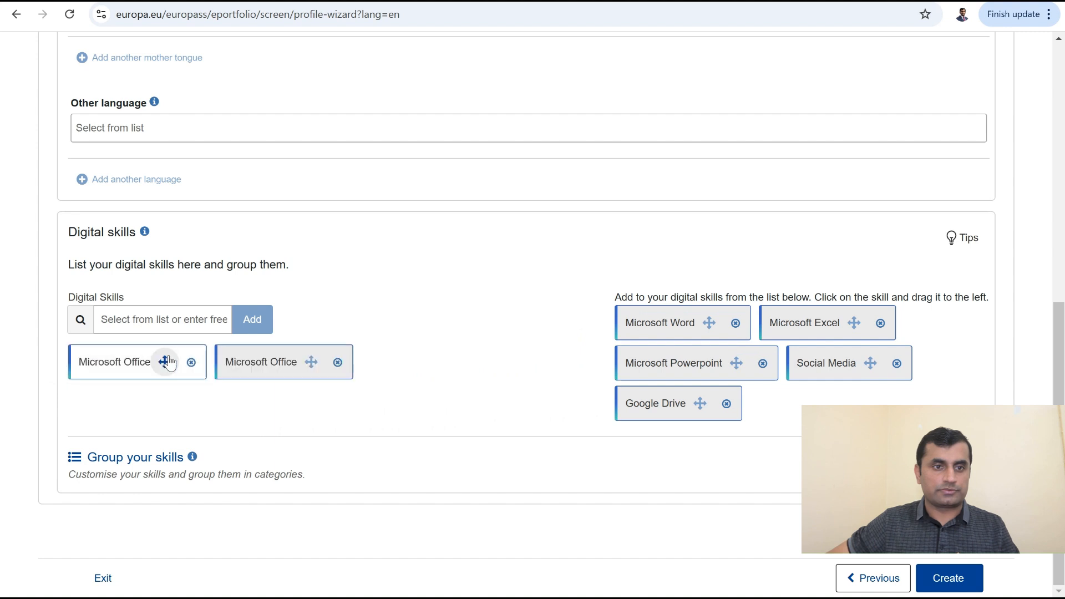
left_click(151, 320)
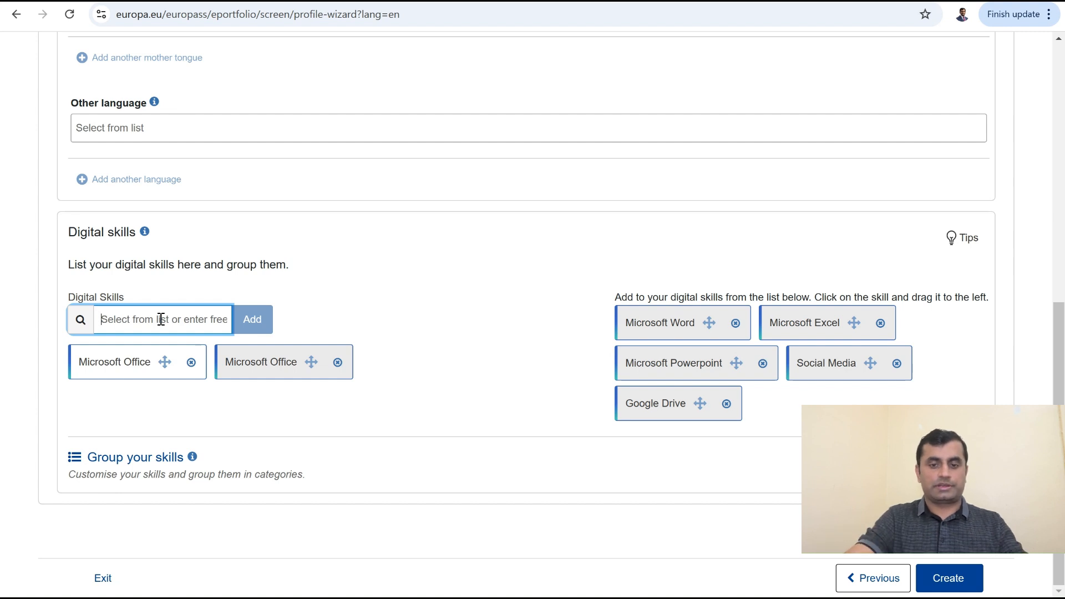
type("E")
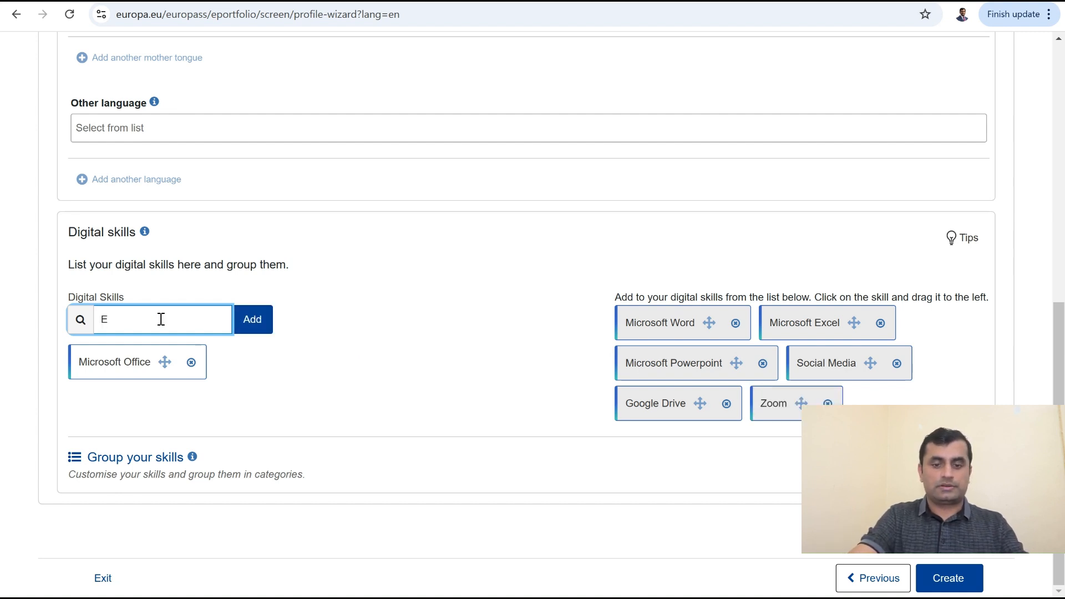
type("ndnote")
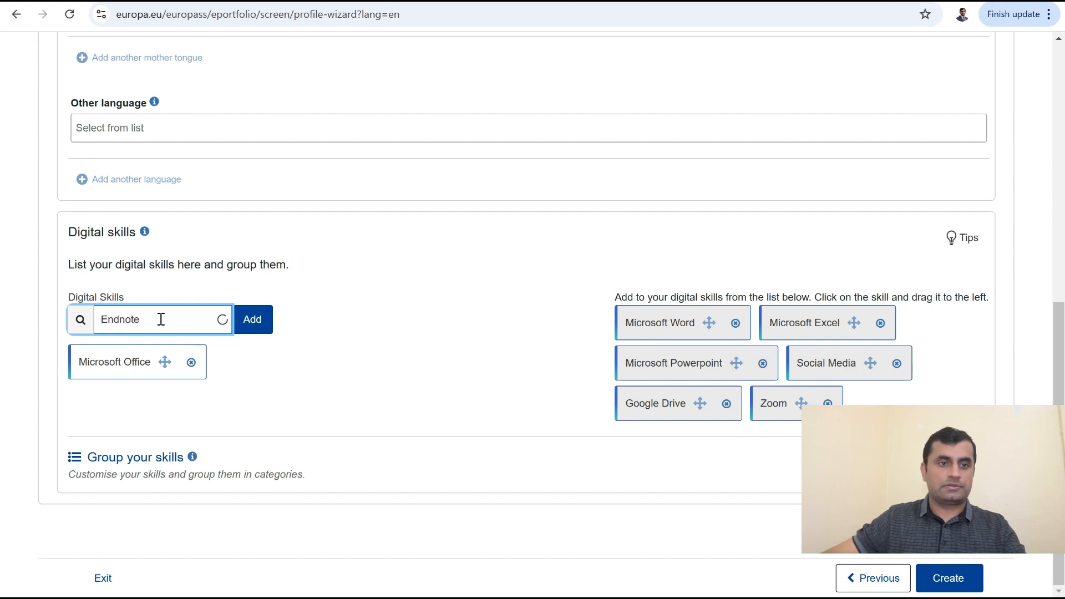
left_click(259, 324)
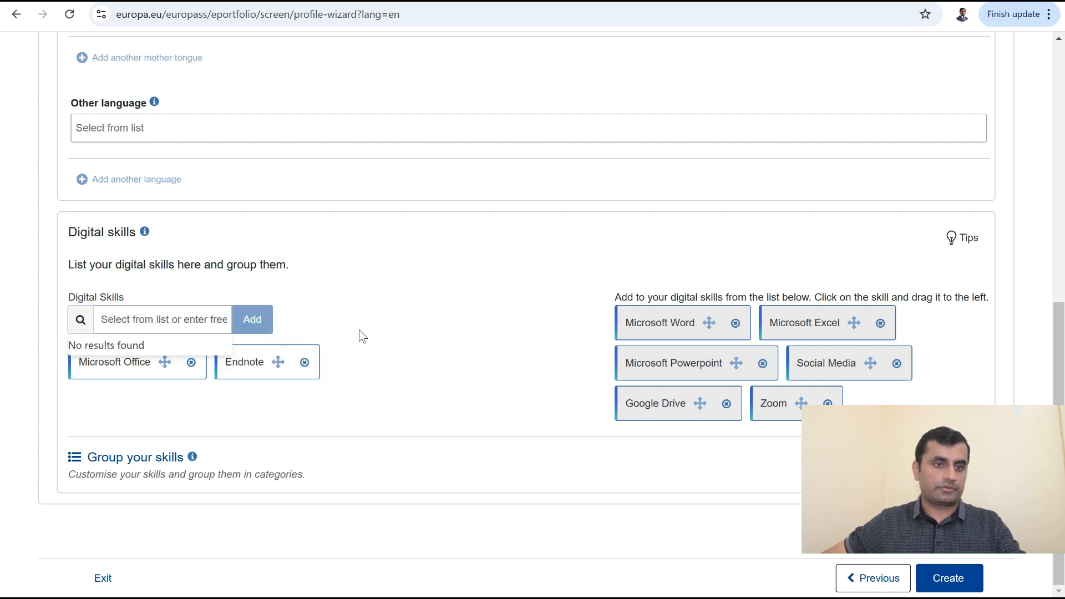
left_click(421, 339)
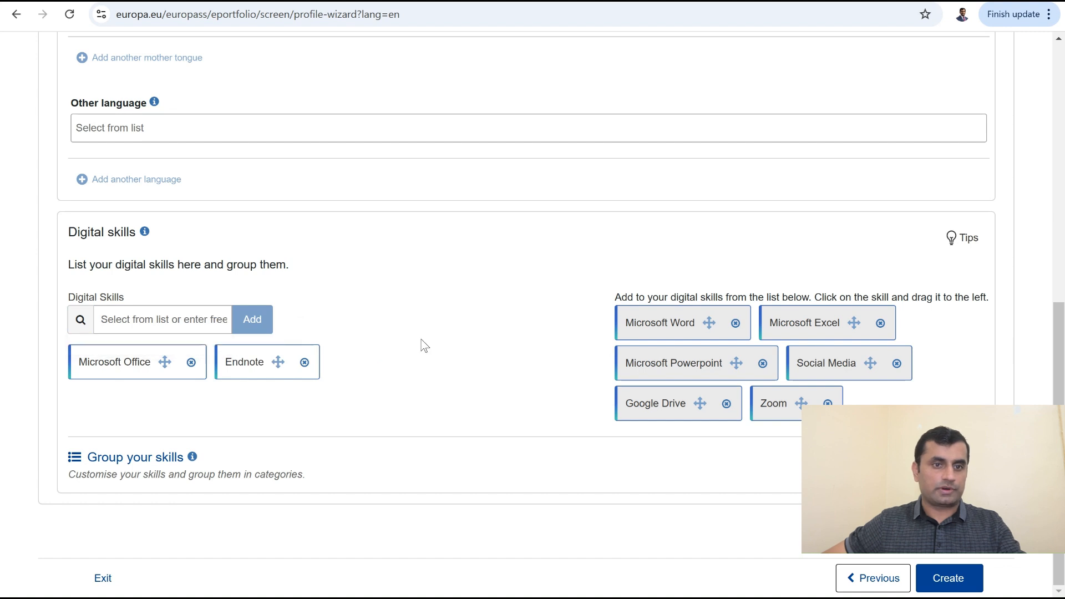
left_click(154, 323)
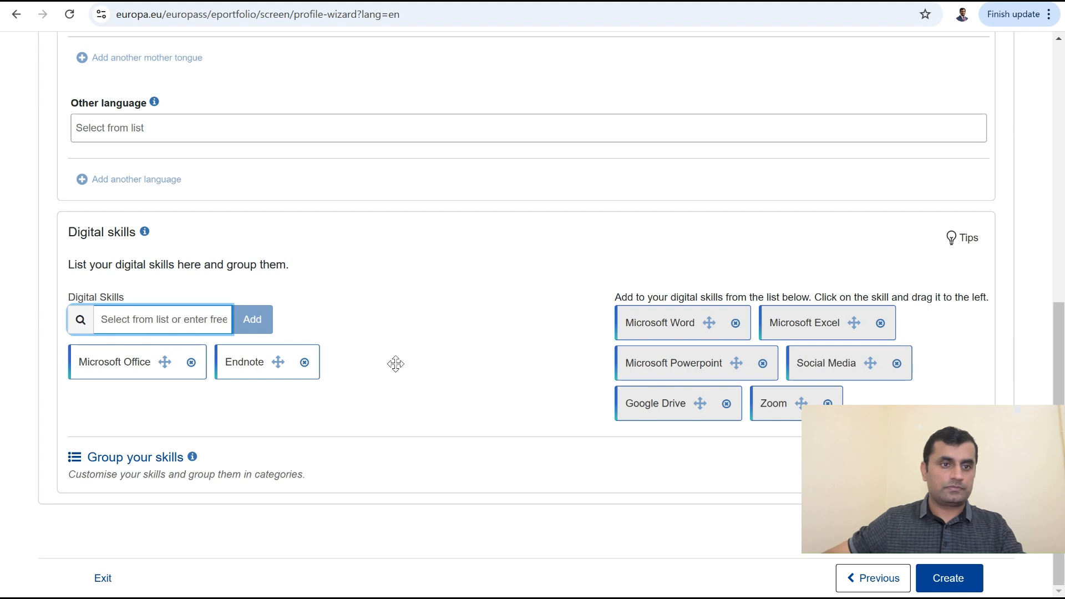
type("Origin")
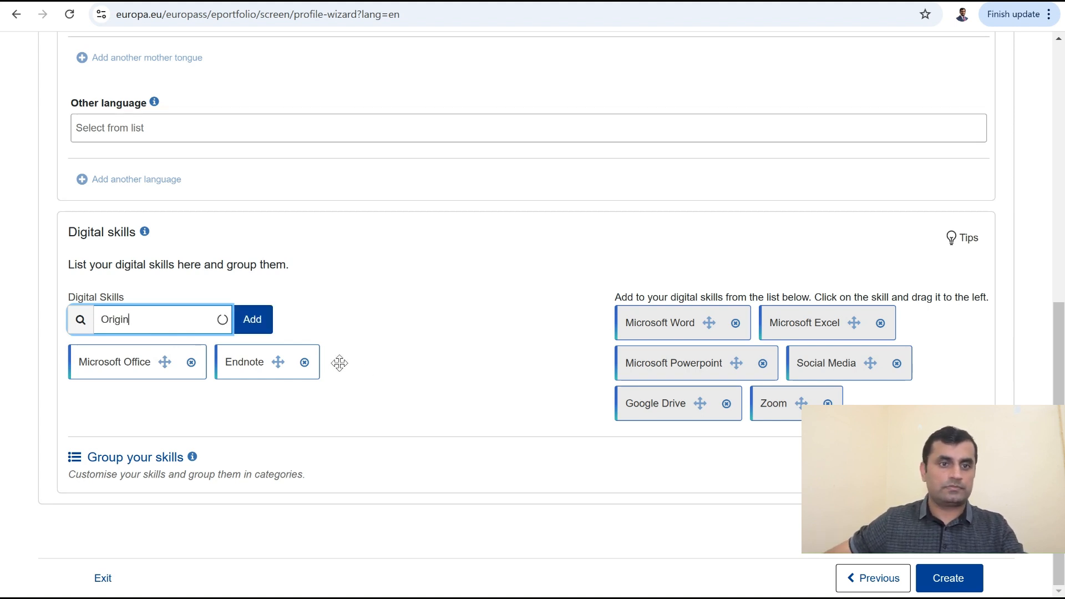
left_click(251, 320)
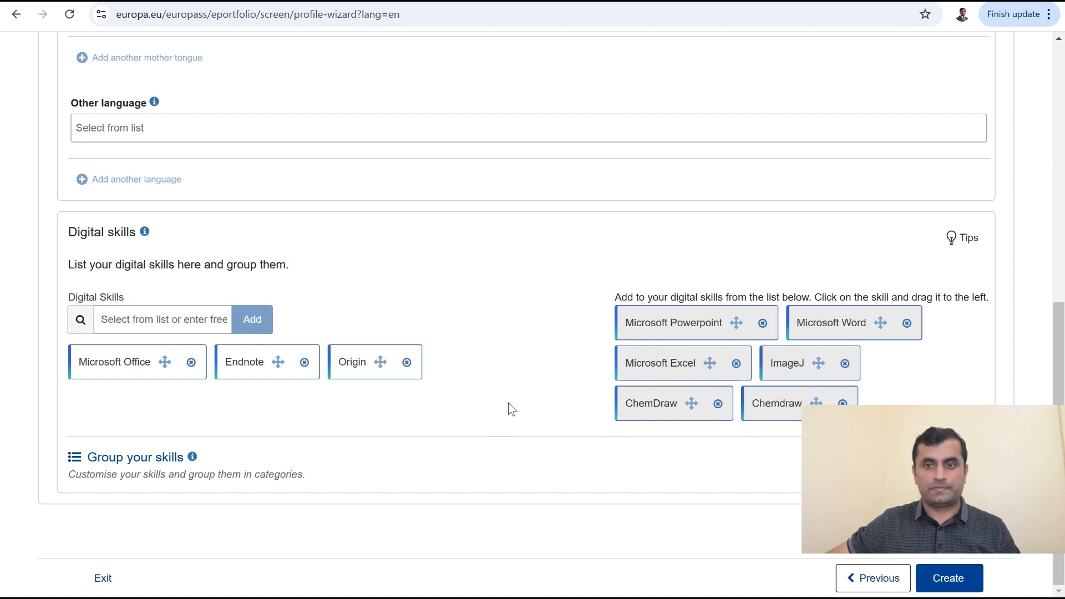
left_click_drag(757, 408, 528, 377)
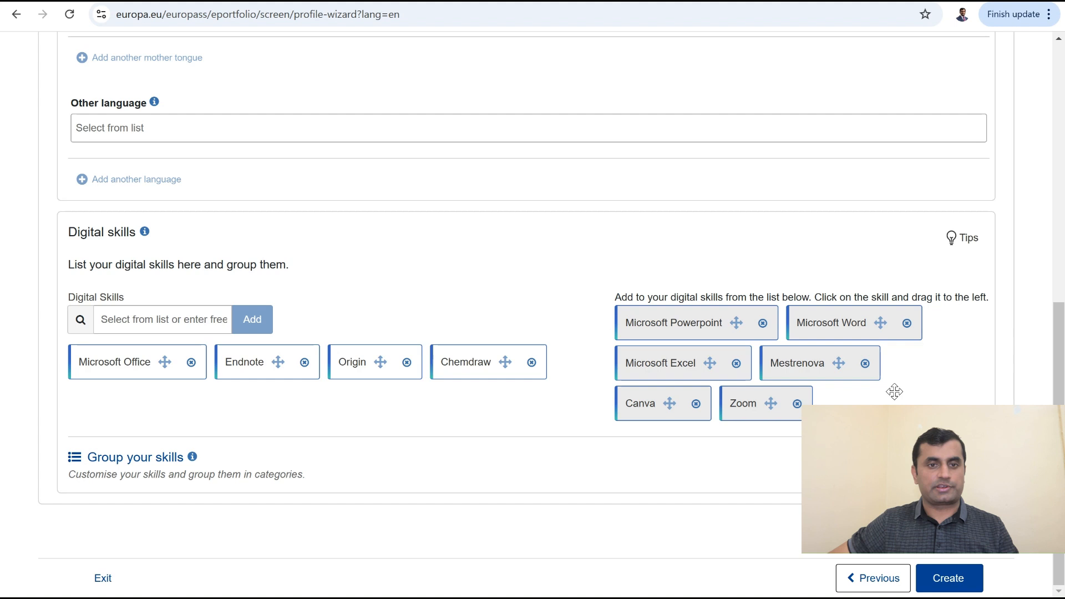
Step: Create the profile, then hide the empty Language skills section and confirm
left_click(948, 578)
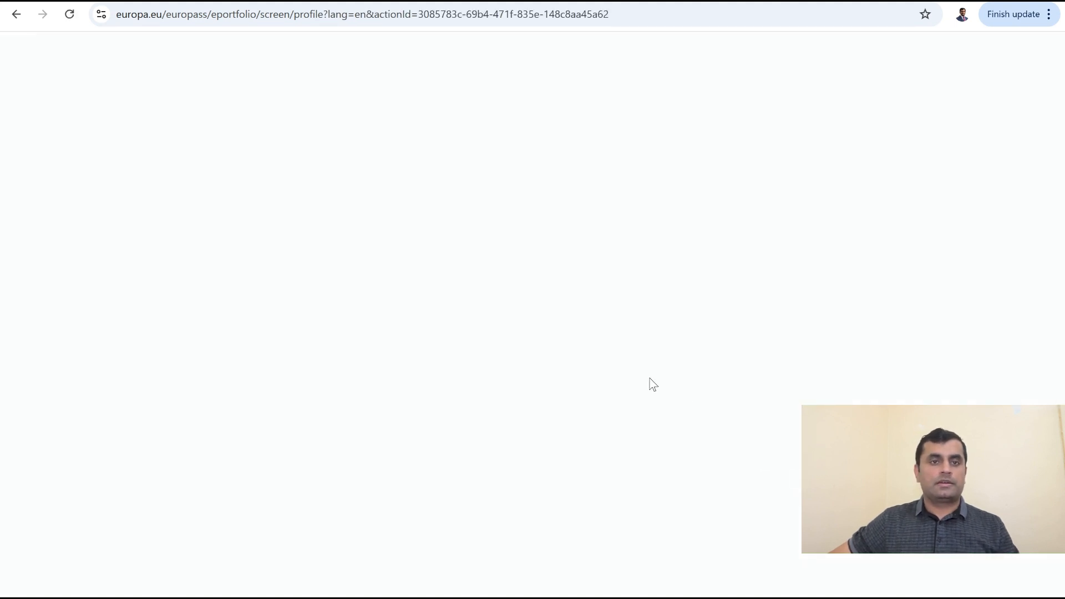
scroll(401, 417, "down", 3)
scroll(401, 417, "down", 10)
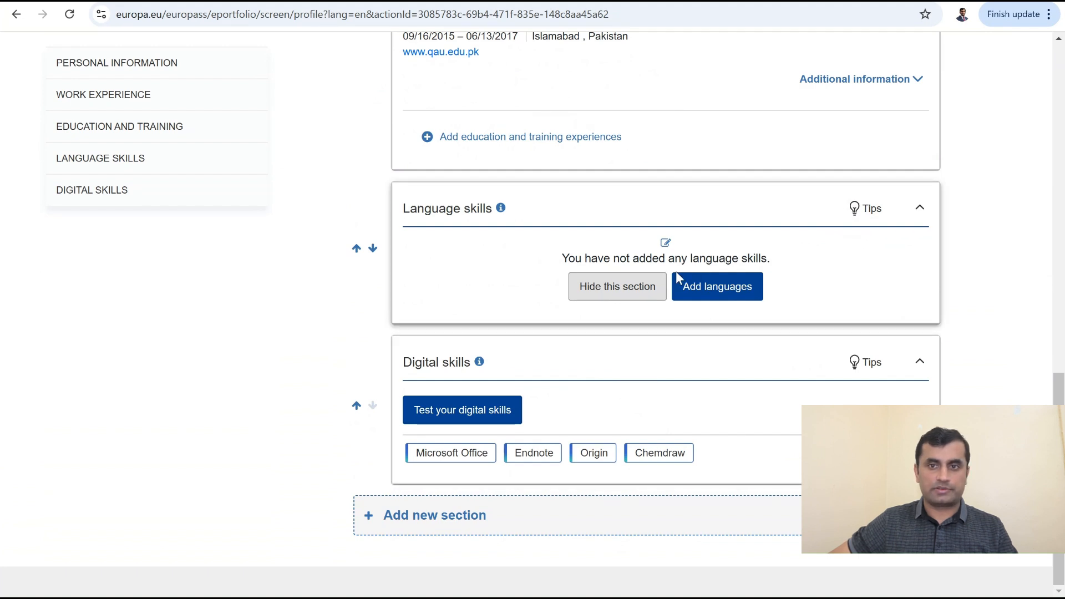
left_click(609, 293)
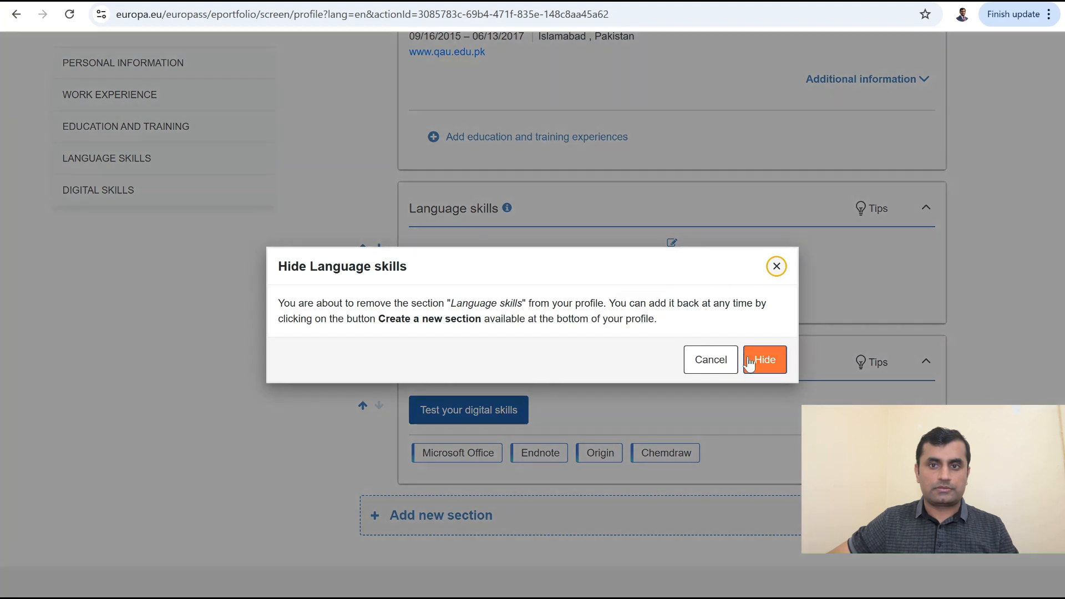
left_click(764, 364)
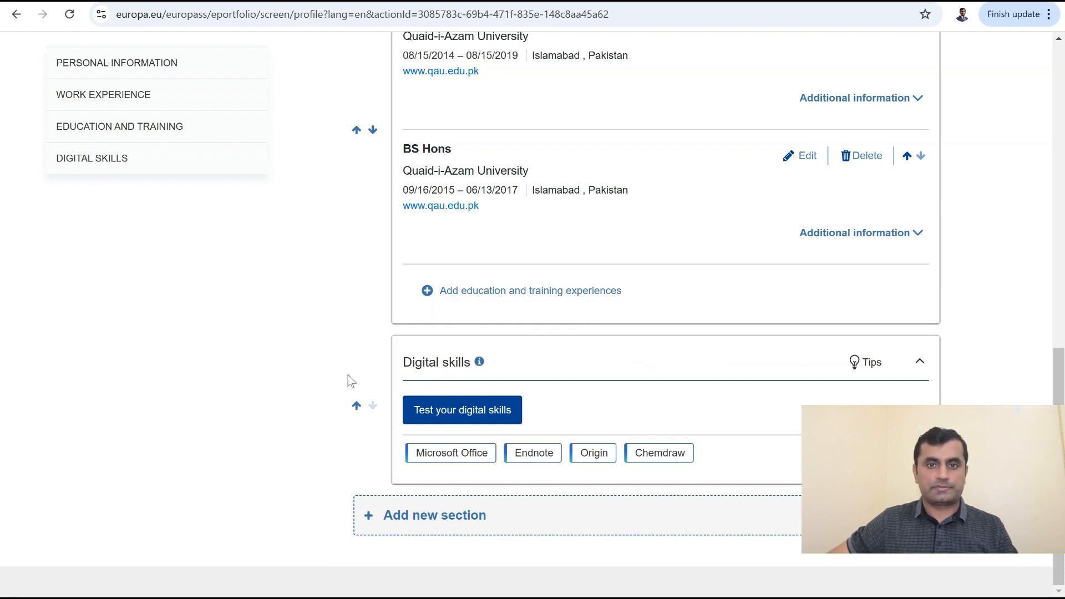
Step: Add an Honours and awards section and title the award Gold Medalist
left_click(467, 516)
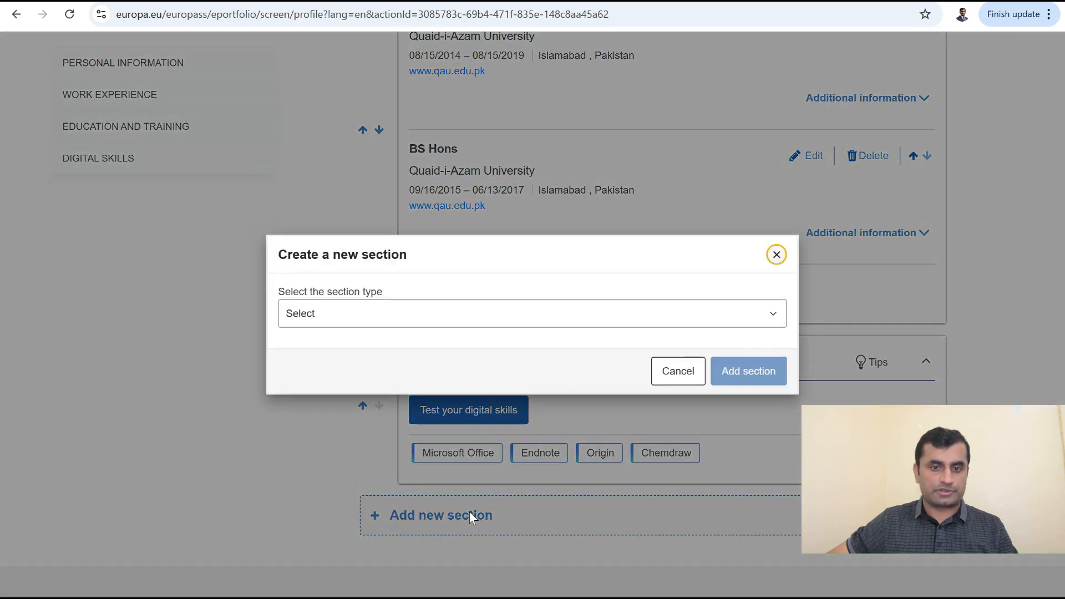
left_click(503, 315)
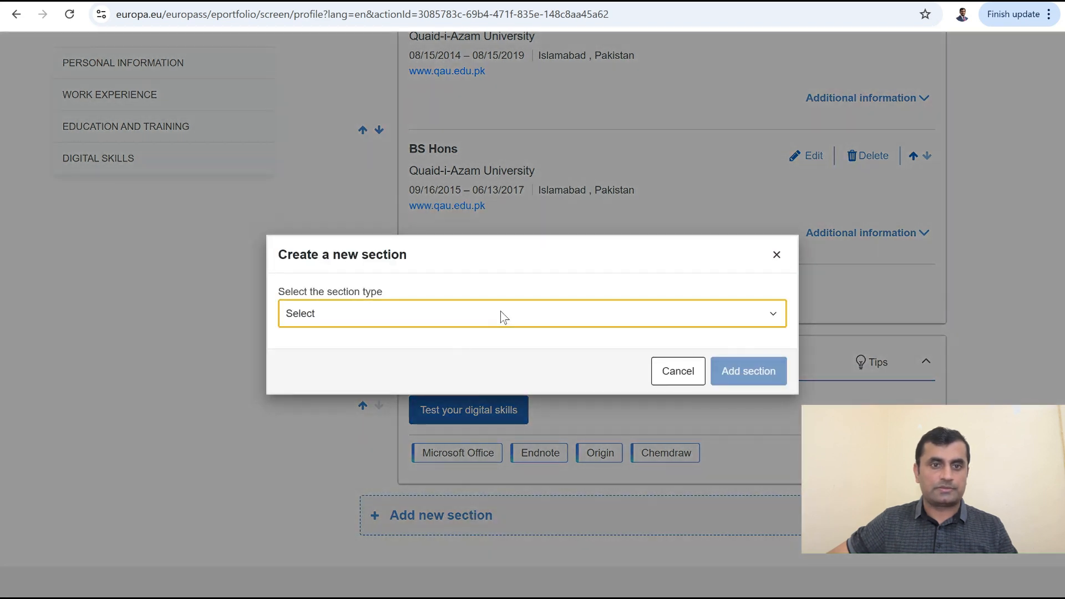
left_click(463, 135)
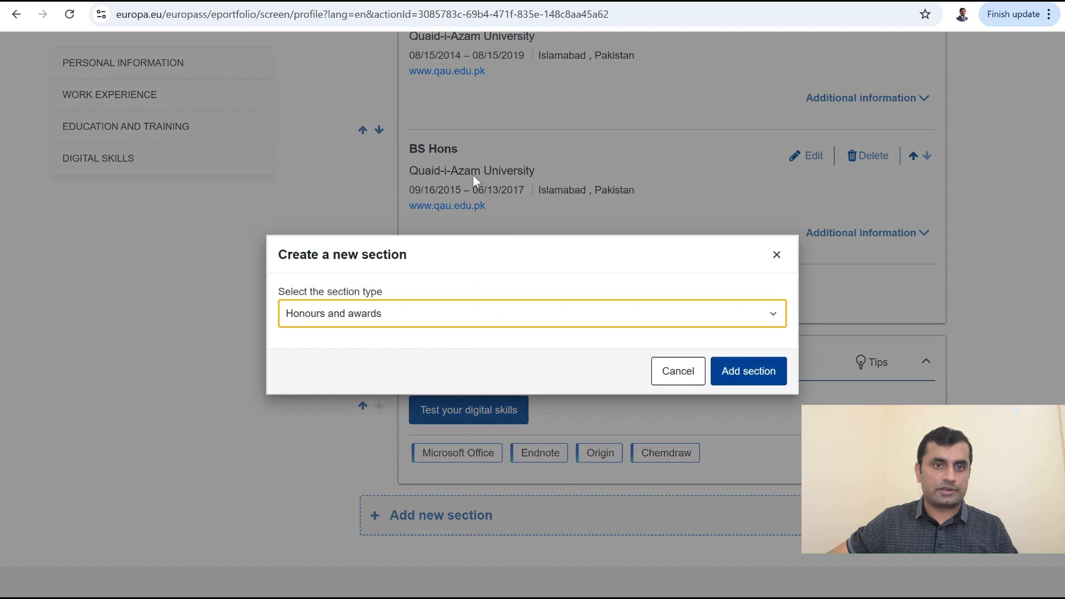
left_click(748, 371)
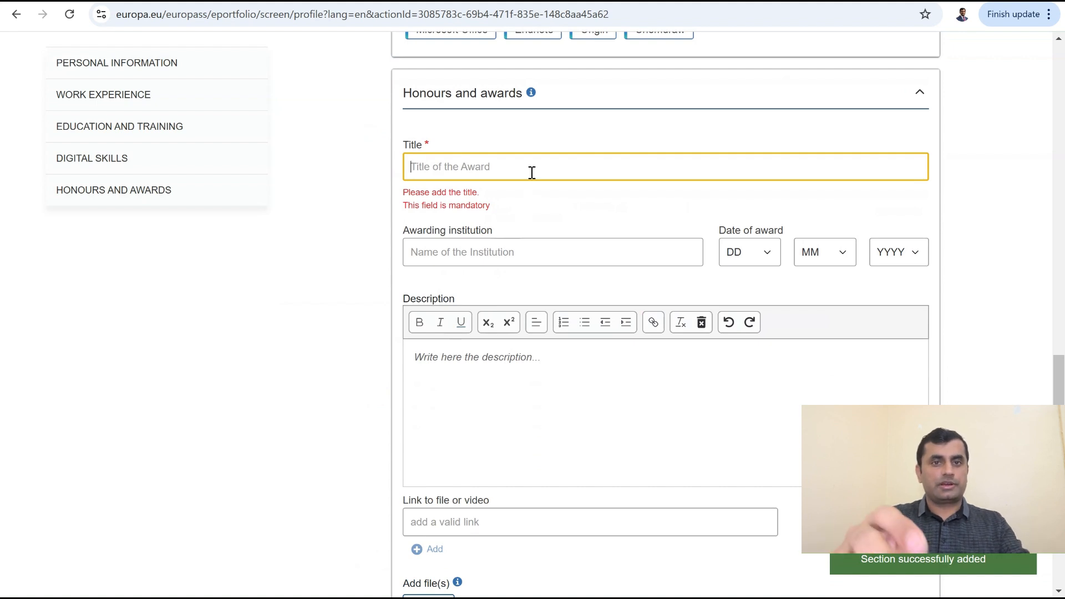
type("Gold Medalist")
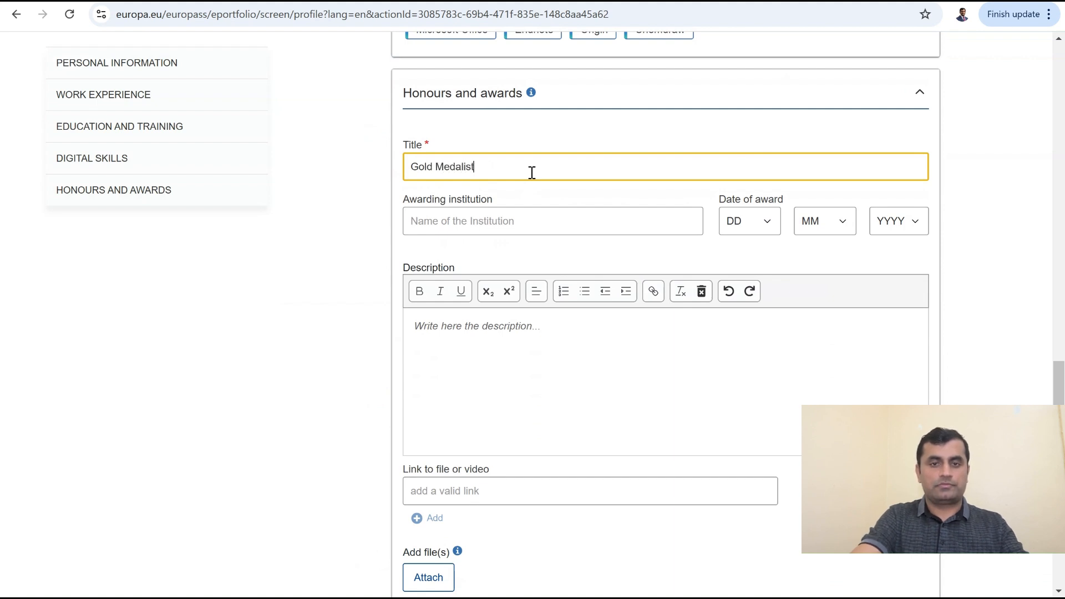
Step: Enter ABC as awarding institution, clear the description placeholder, and save the award
left_click(466, 222)
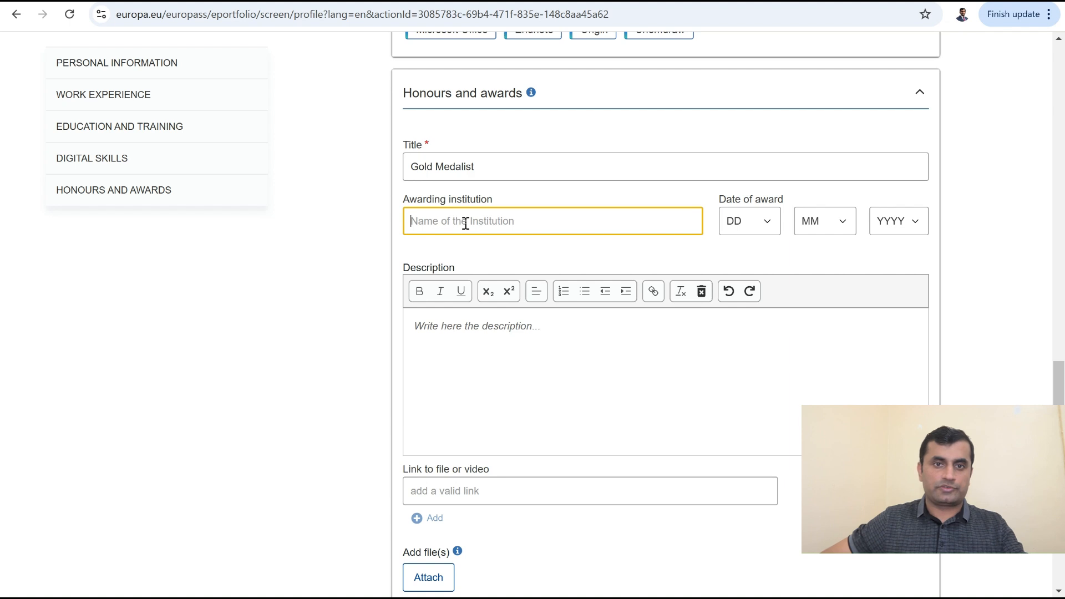
type("ABC")
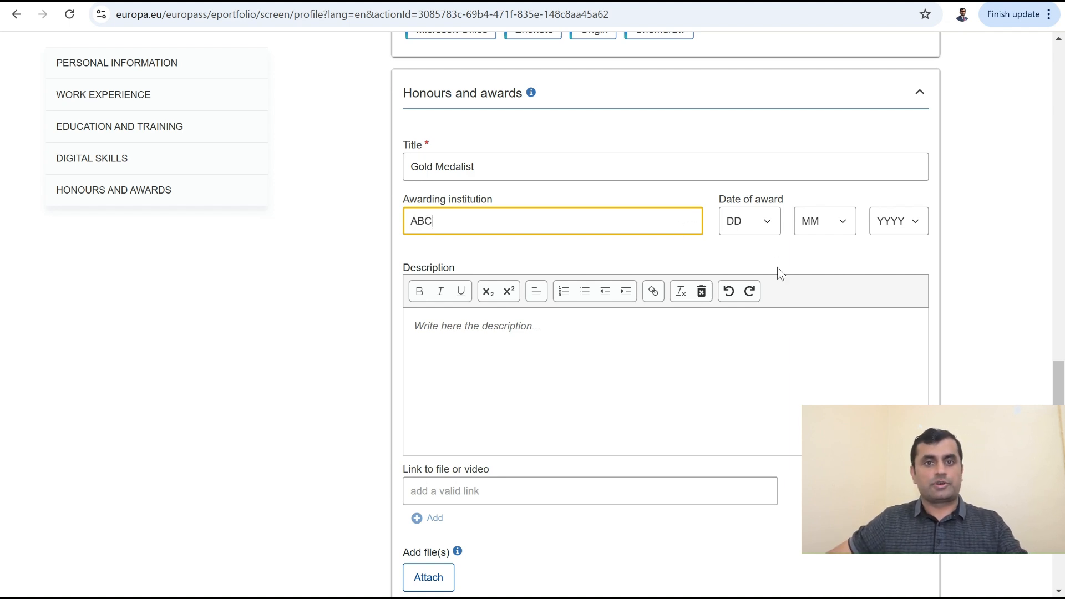
left_click(533, 336)
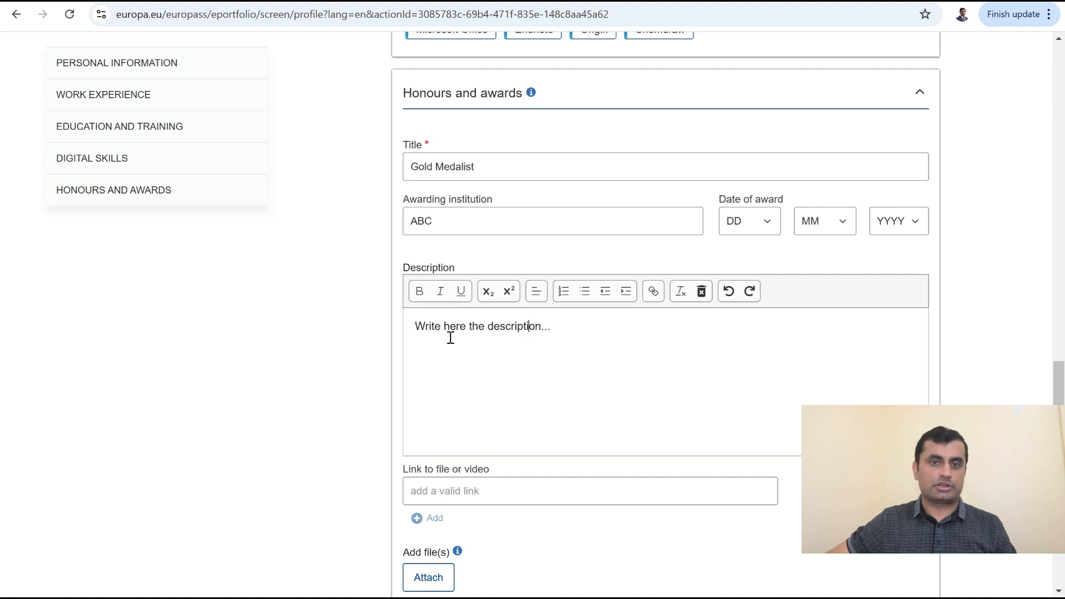
left_click_drag(424, 326, 573, 325)
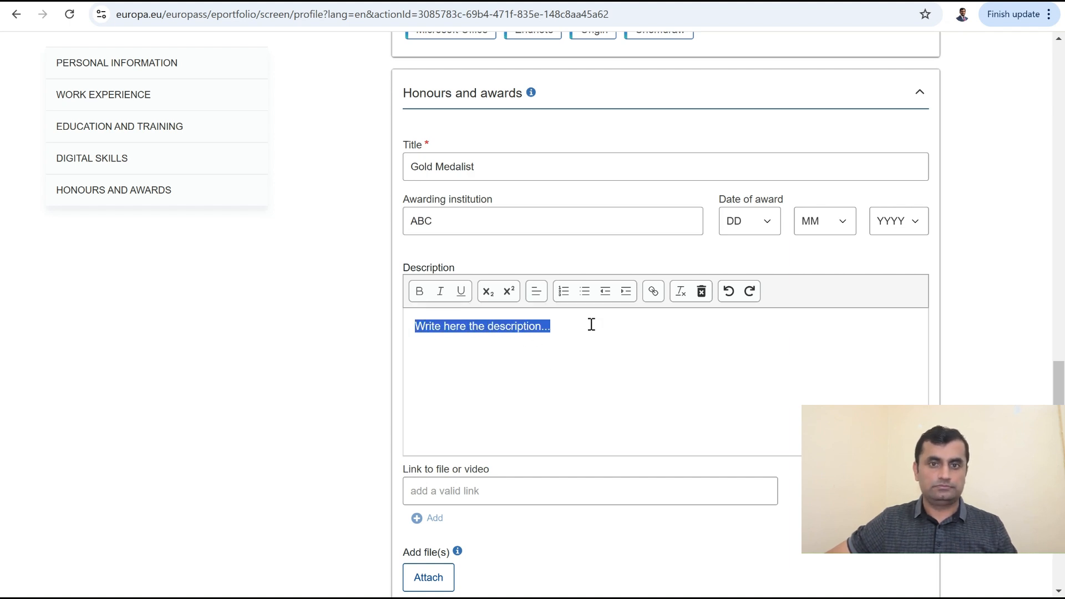
key("BackSpace")
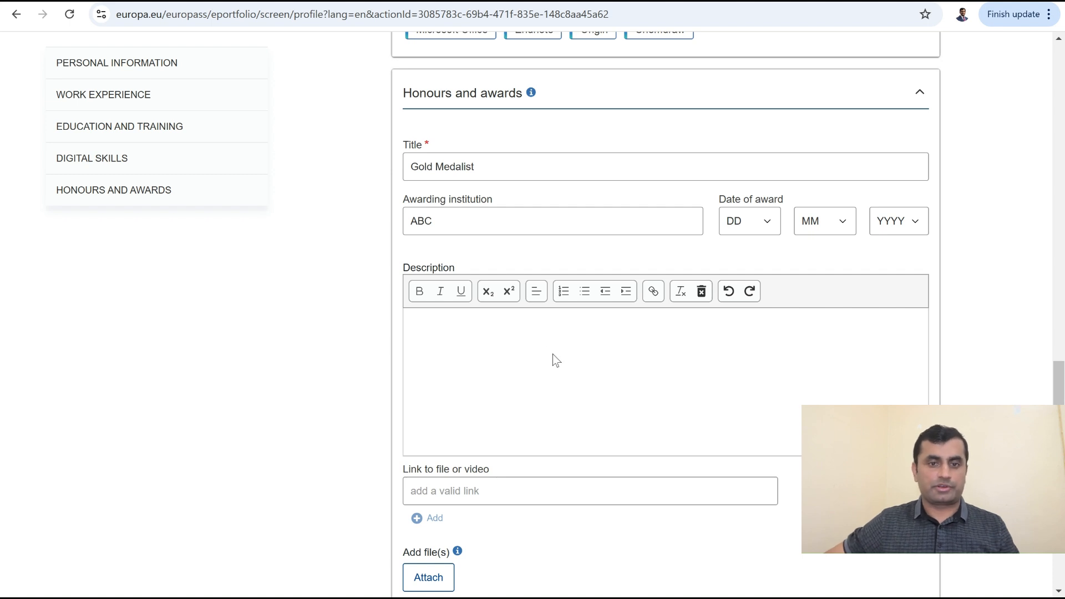
scroll(552, 358, "down", 2)
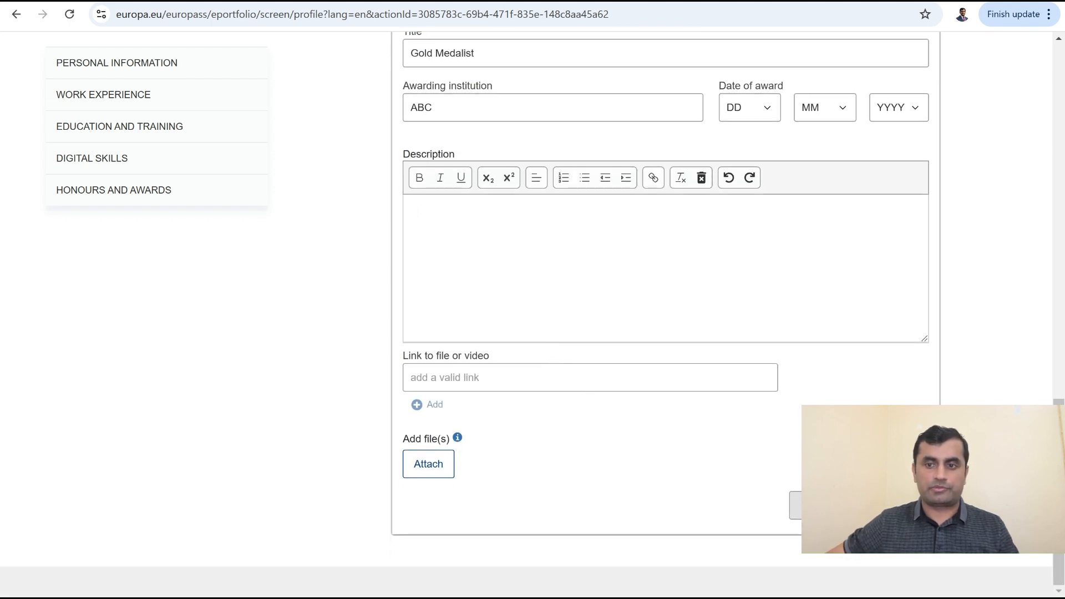
left_click(900, 506)
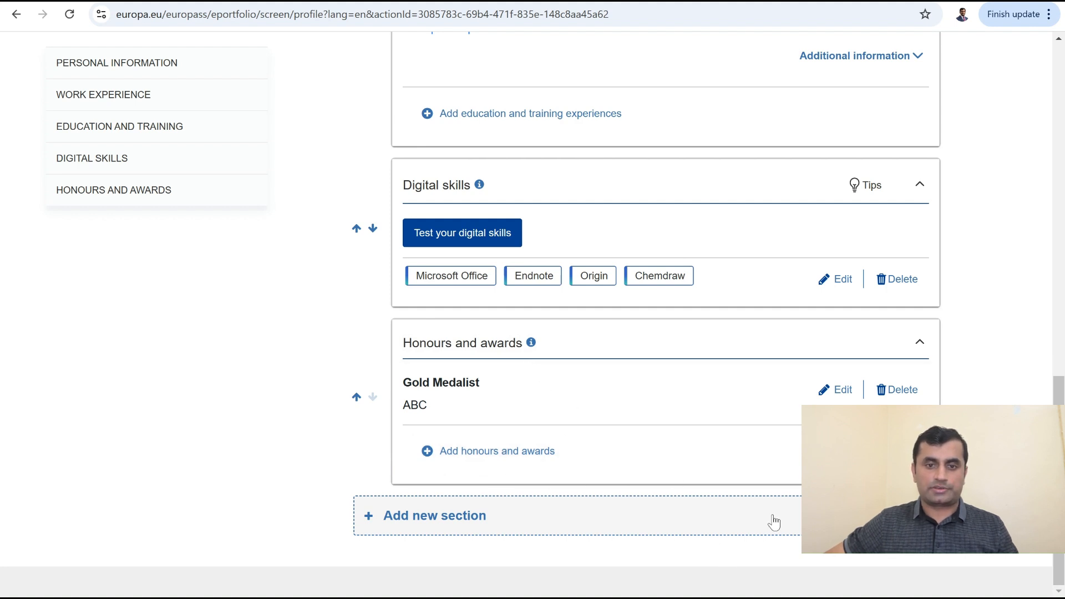
left_click(747, 521)
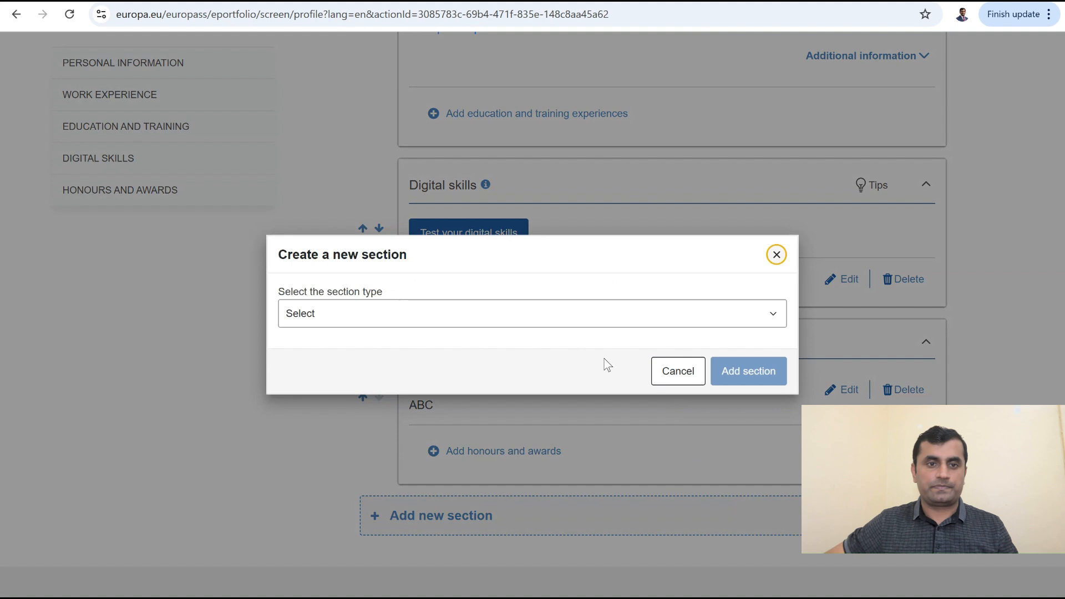
Step: Add a Projects section with a project titled Dye degradation
left_click(686, 318)
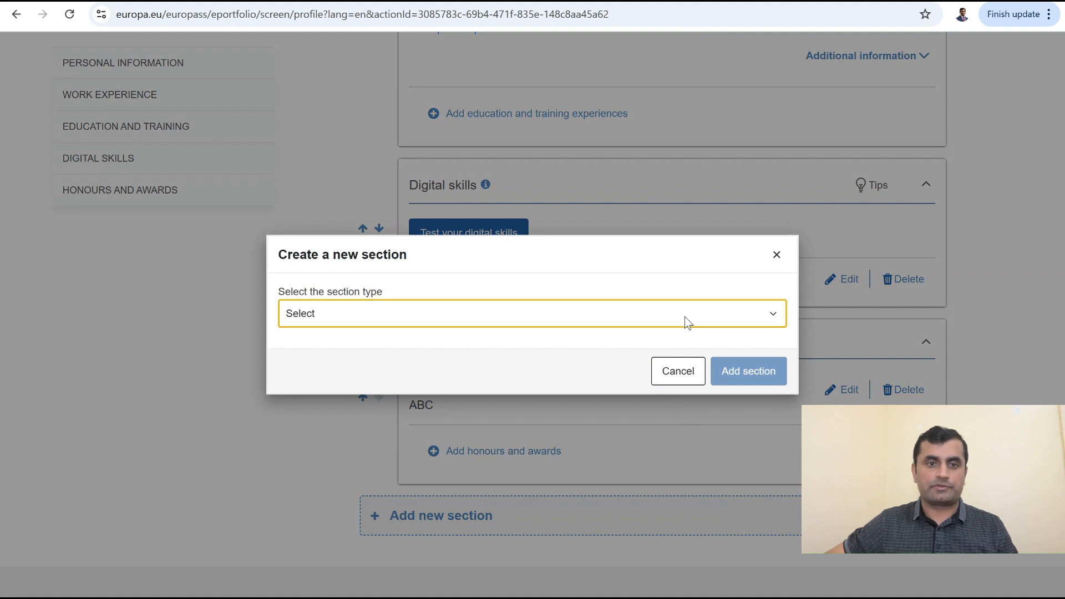
left_click(546, 204)
left_click(750, 371)
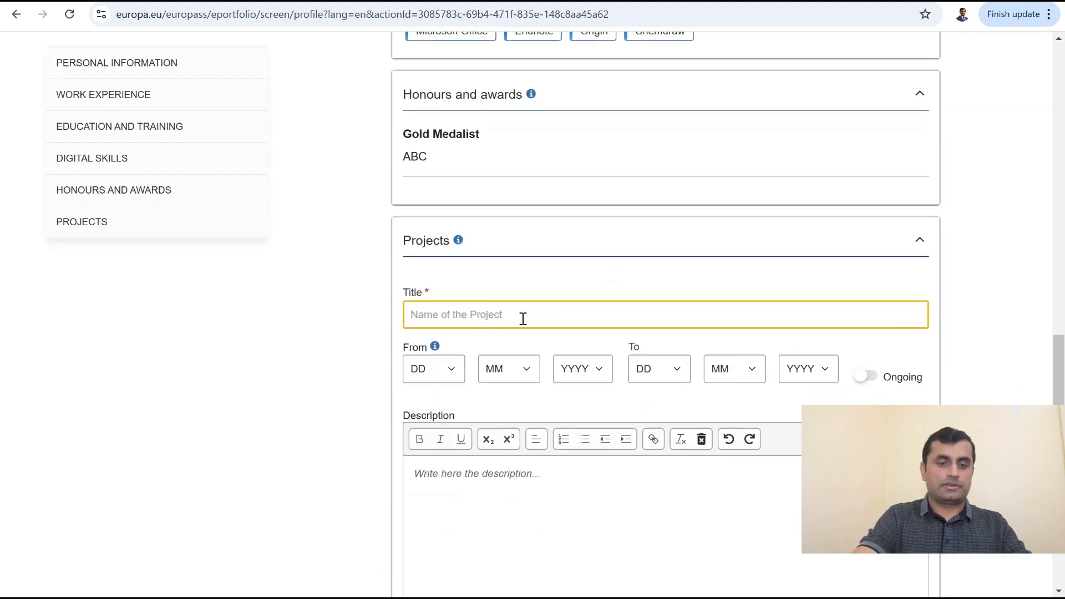
type("Dye d")
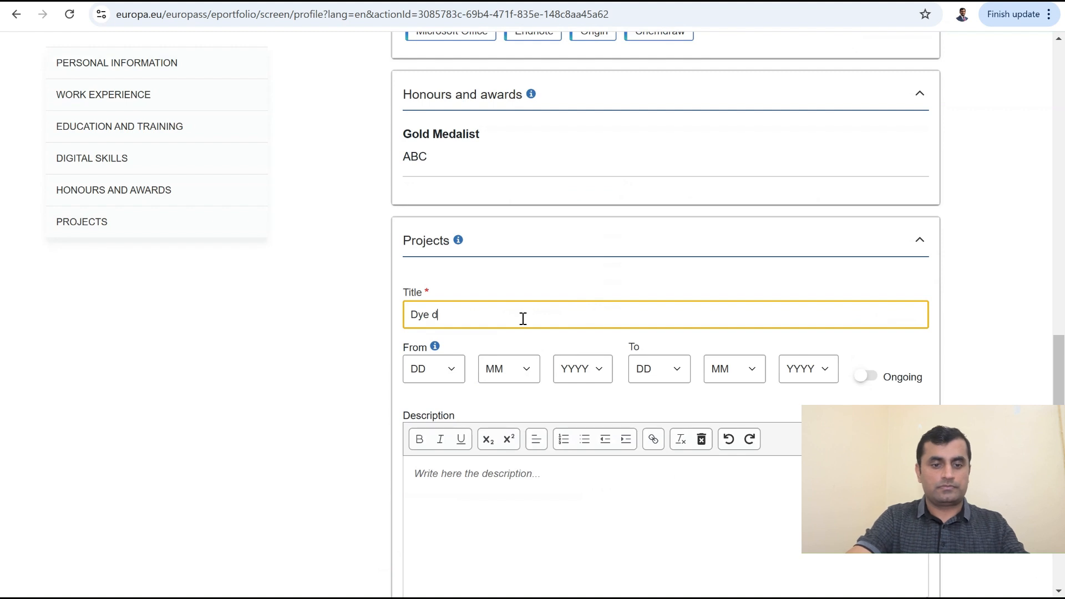
type("egradation")
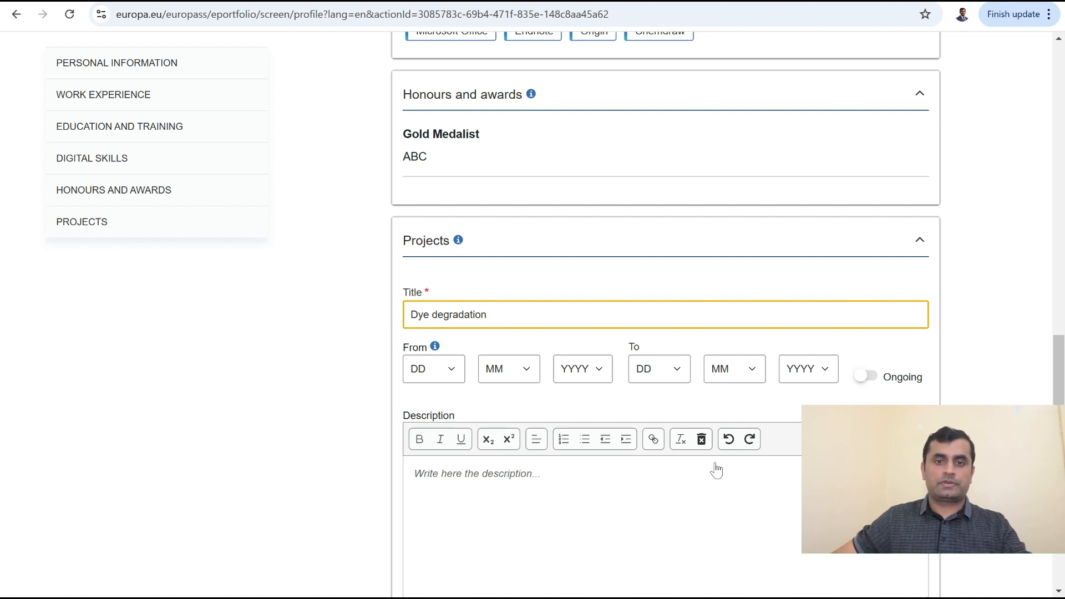
Step: Clear the project description placeholder and save the Dye degradation entry
left_click(812, 513)
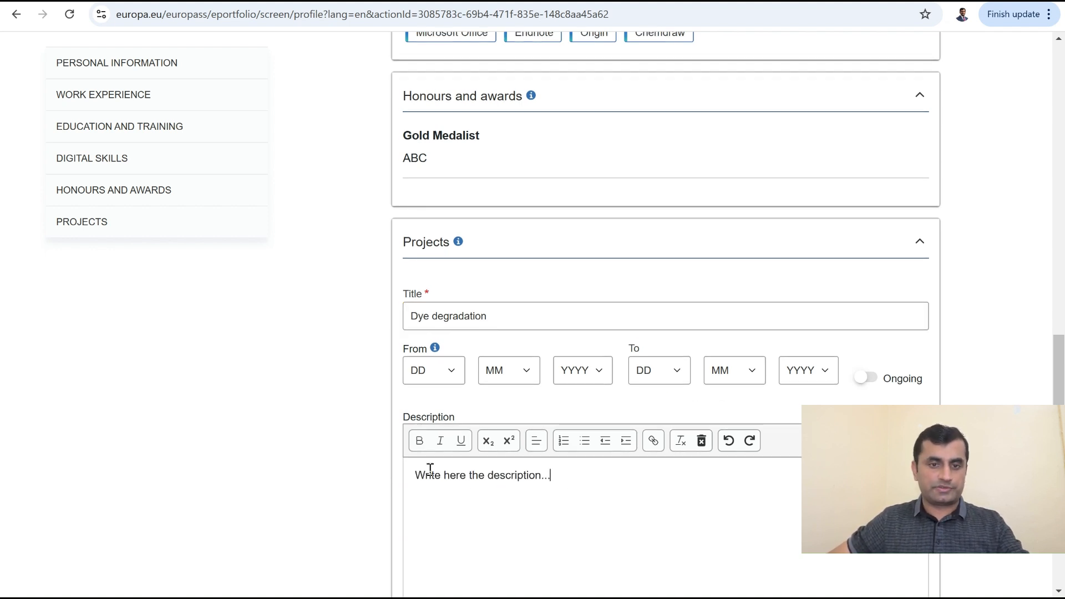
left_click_drag(416, 476, 563, 488)
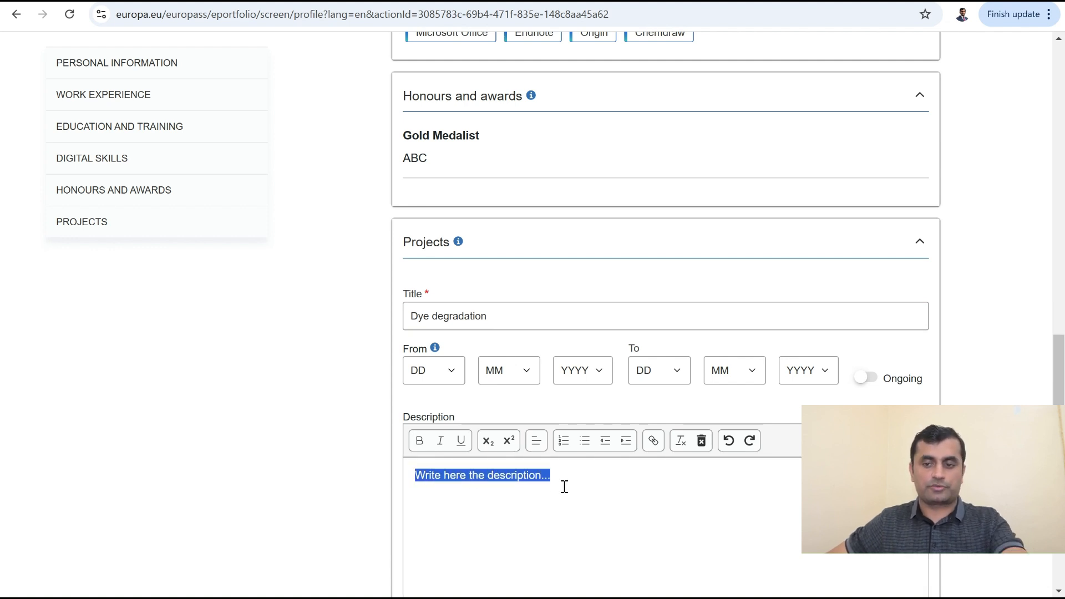
key("BackSpace")
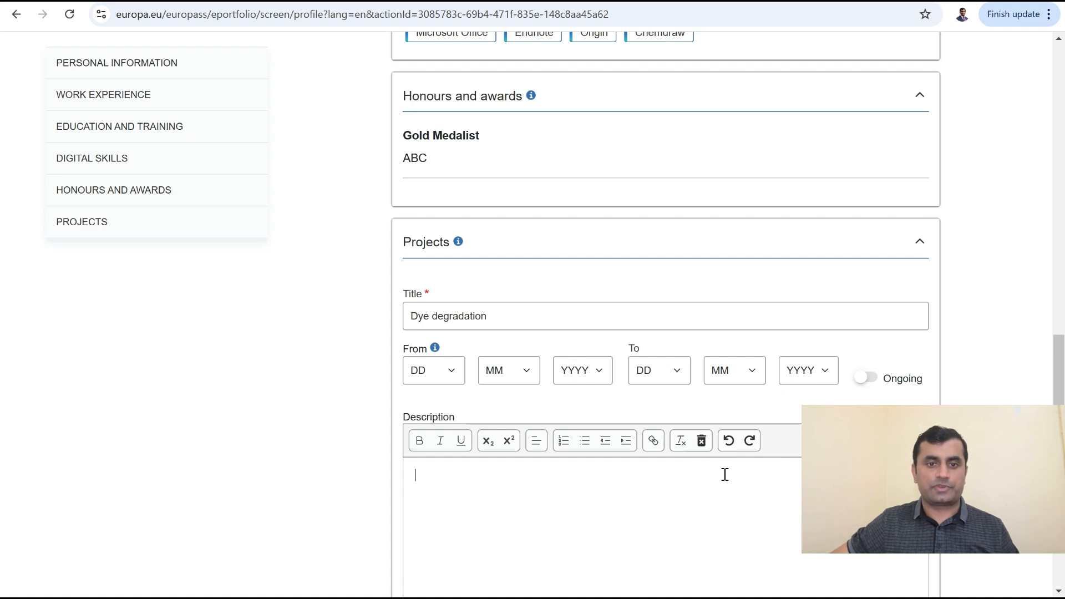
scroll(725, 474, "down", 5)
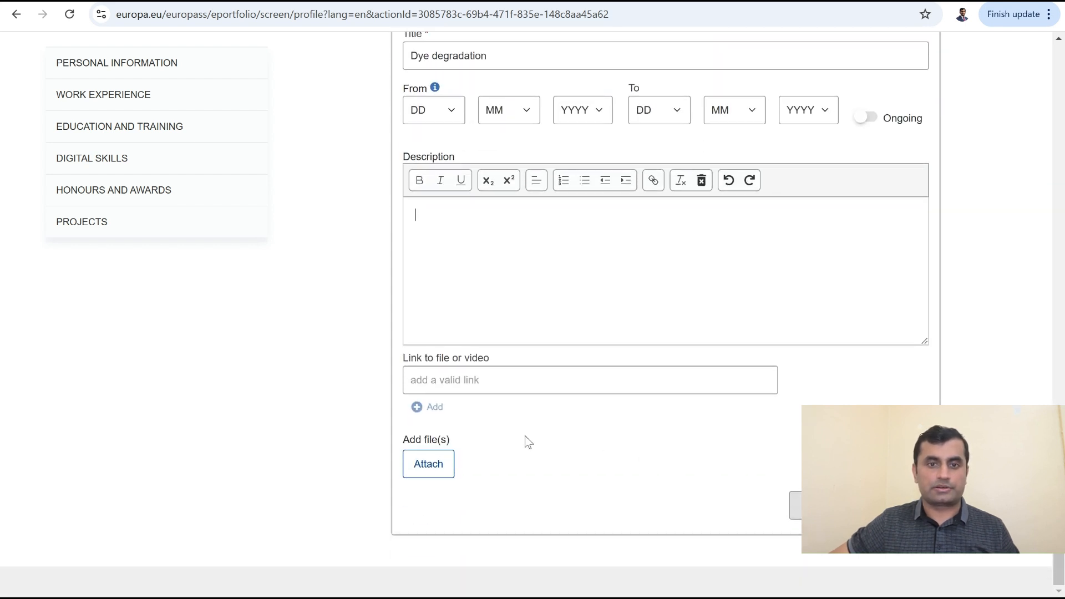
left_click(797, 505)
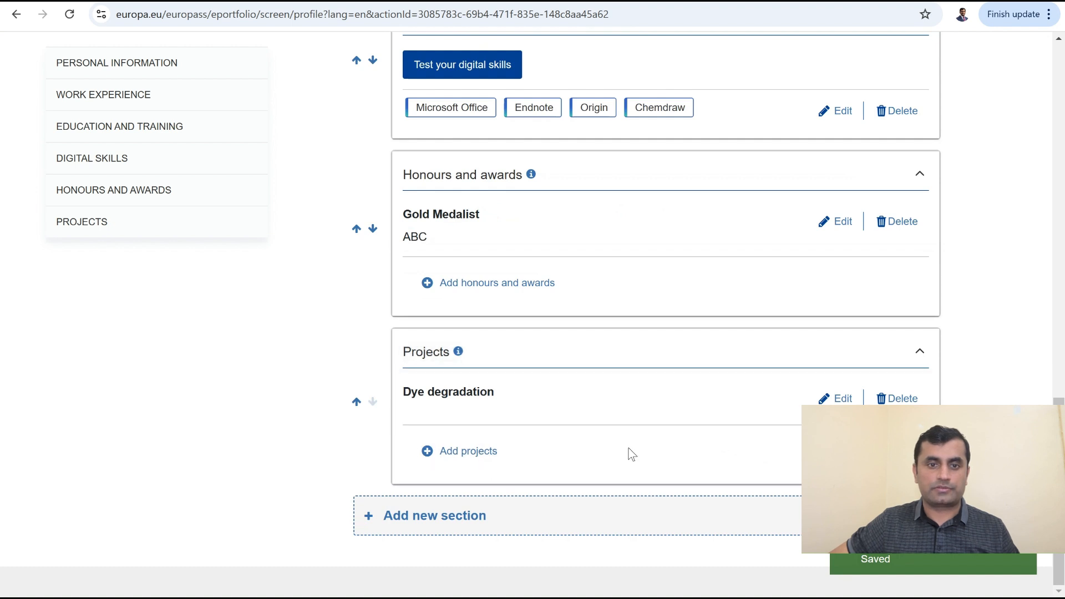
left_click(459, 516)
Step: Add a Conferences and seminars section with an entry titled Water Conversion
left_click(682, 318)
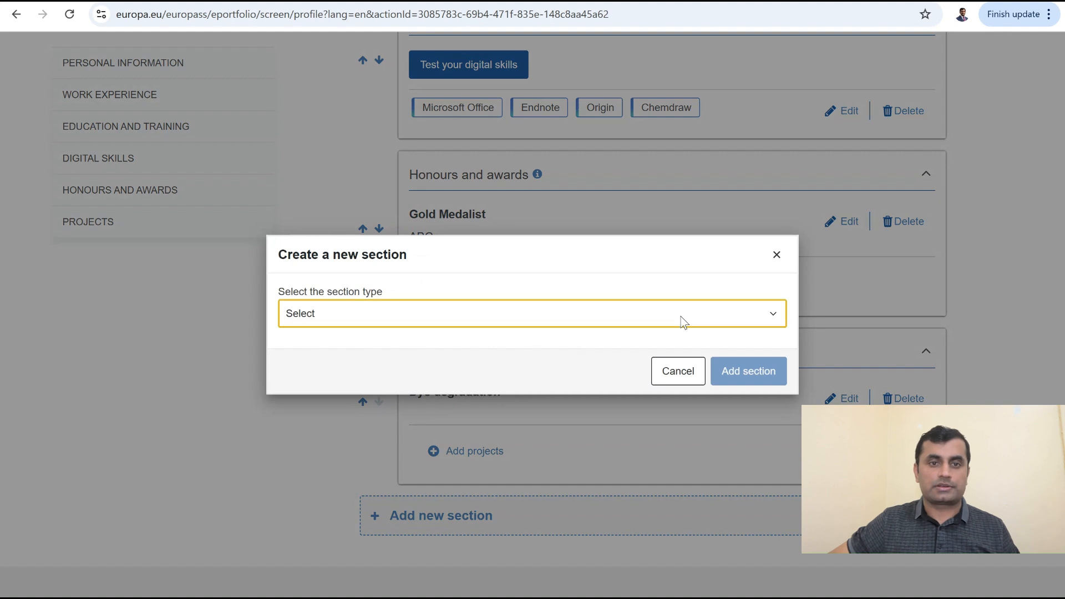
left_click(527, 387)
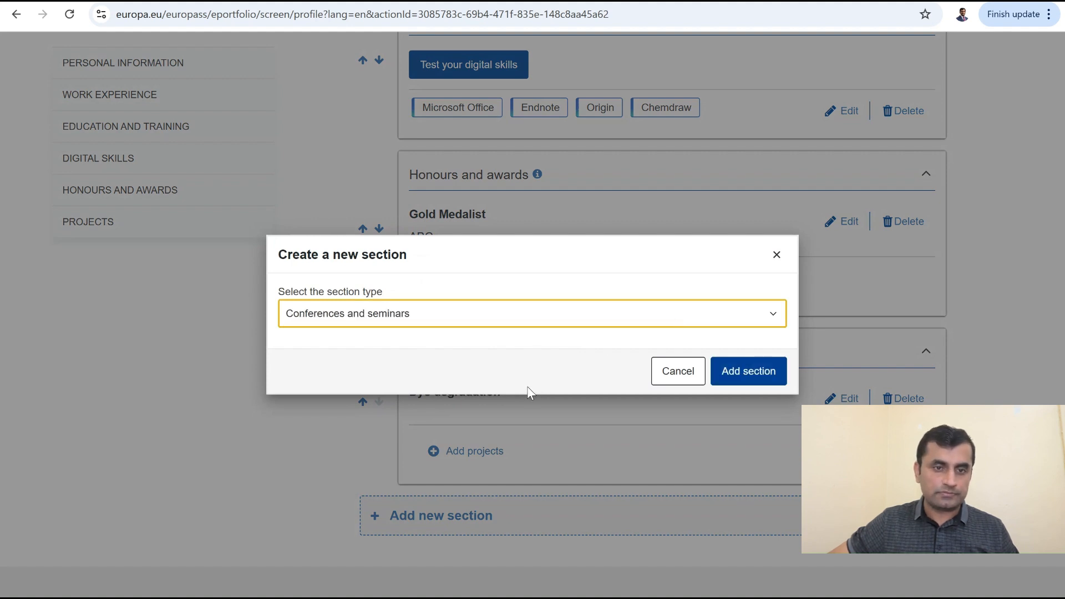
left_click(742, 383)
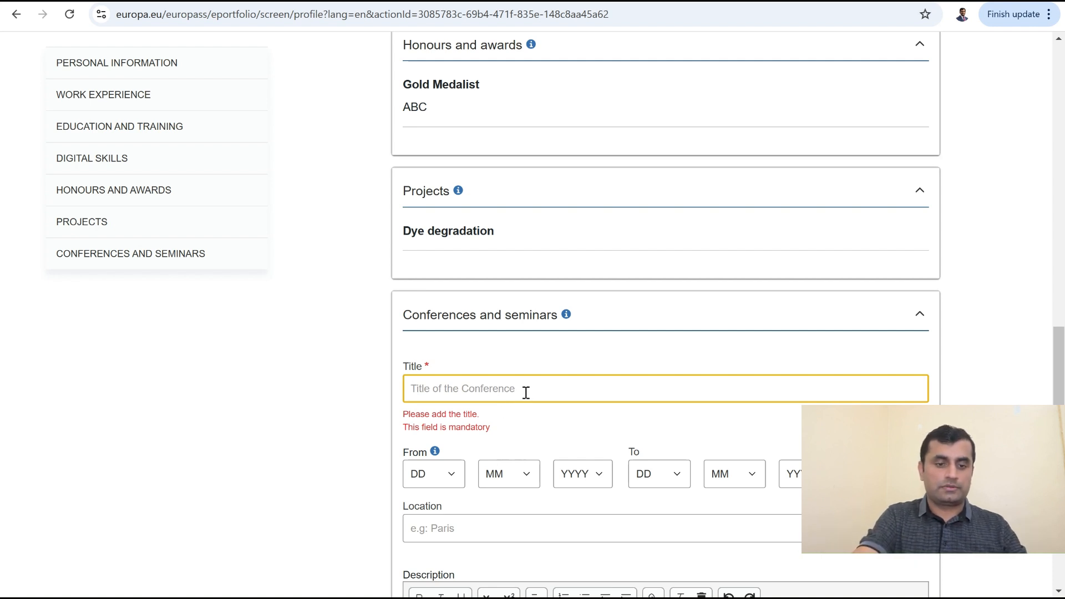
type("Water ")
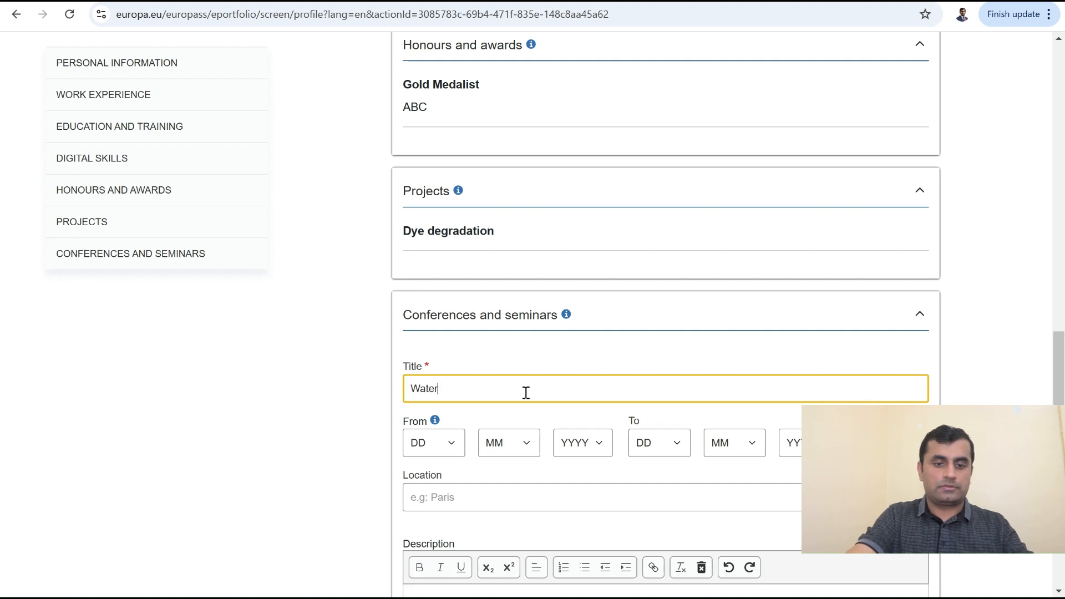
type("Conversion")
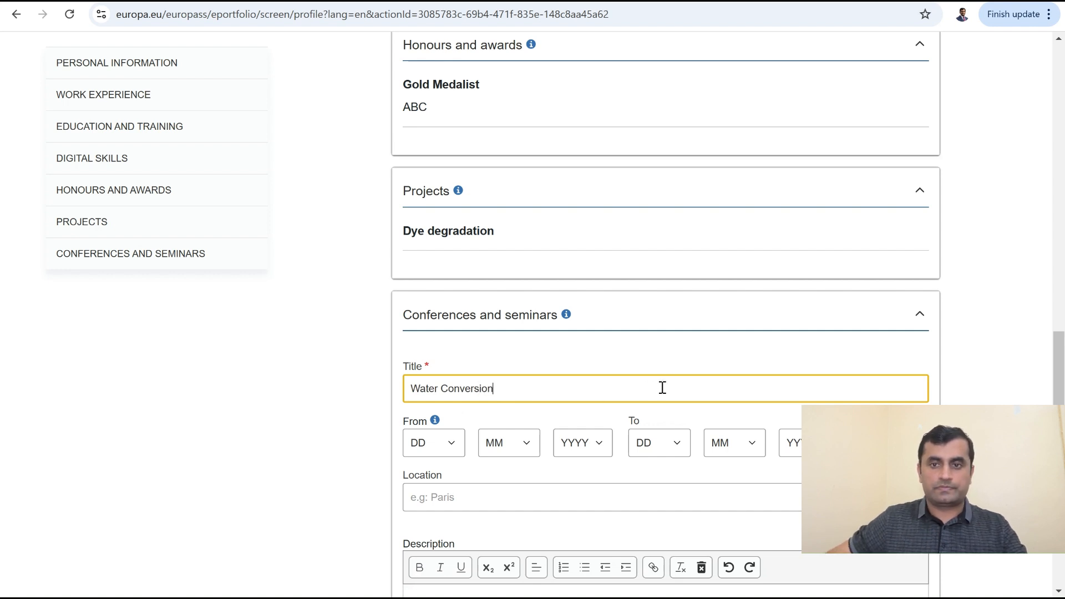
left_click(670, 359)
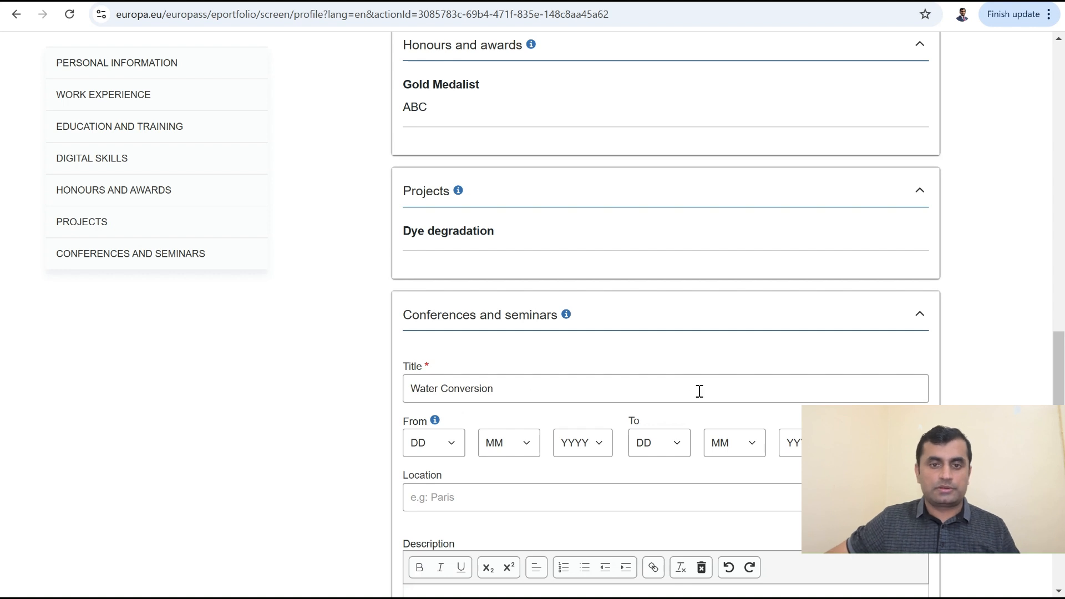
Step: Set the conference location to New York and save the entry
scroll(627, 401, "down", 3)
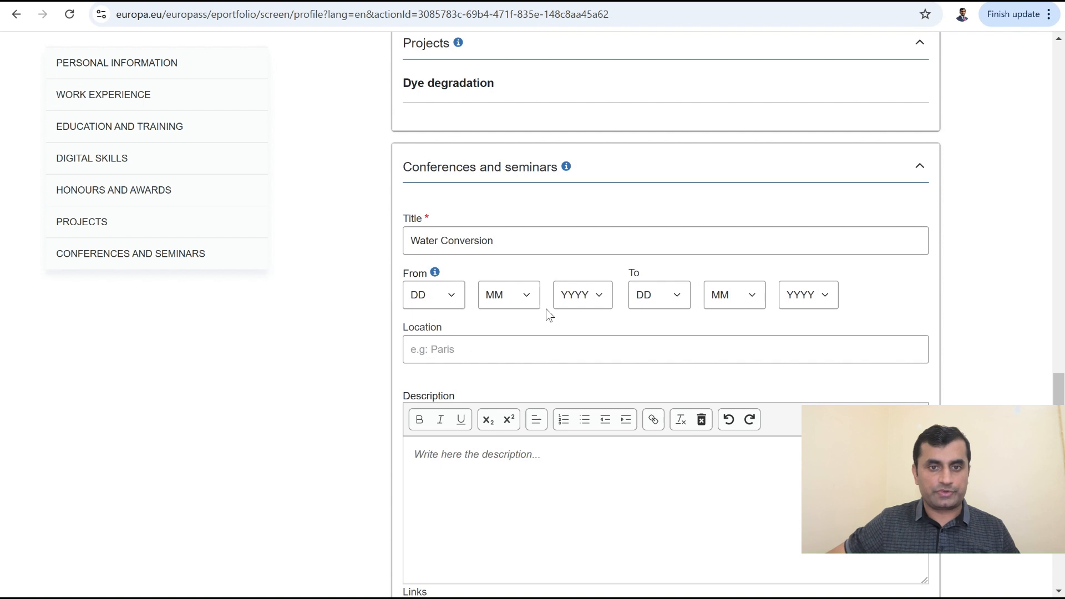
left_click(464, 351)
type("N")
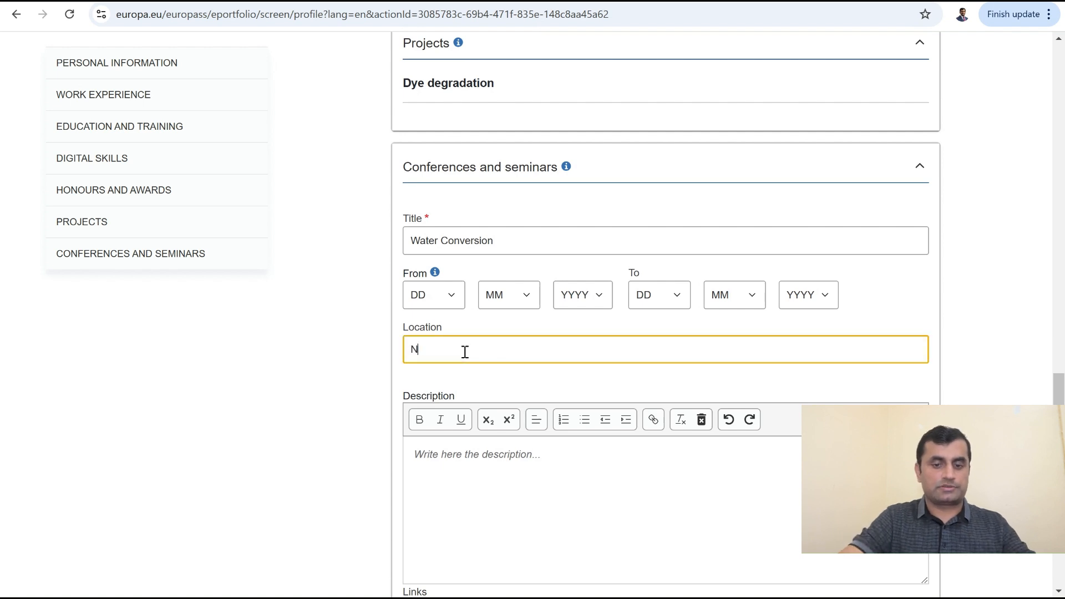
type("ew York")
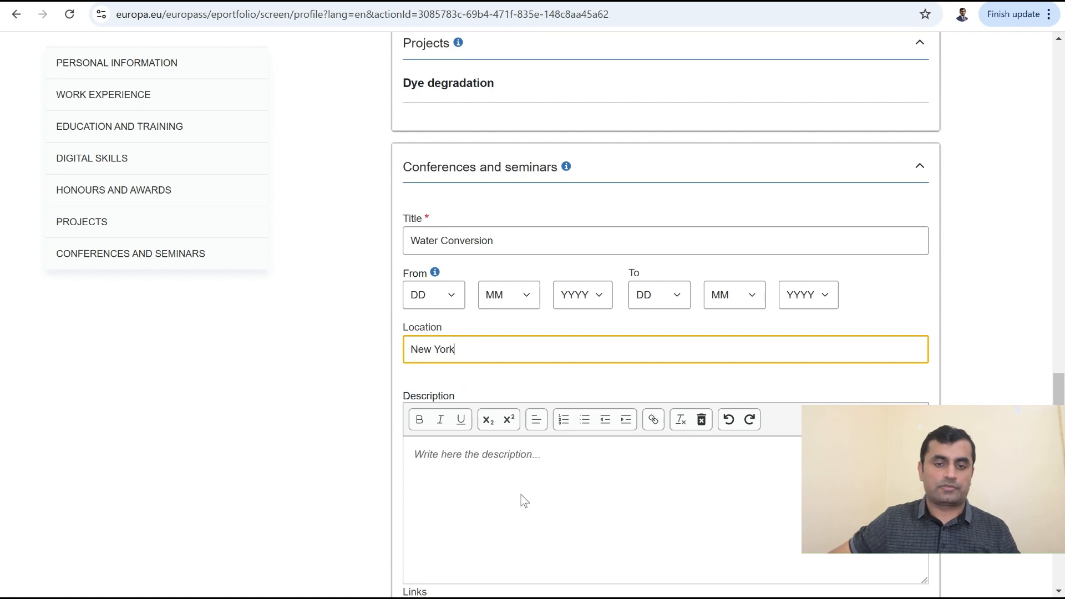
scroll(519, 466, "down", 2)
scroll(527, 422, "down", 2)
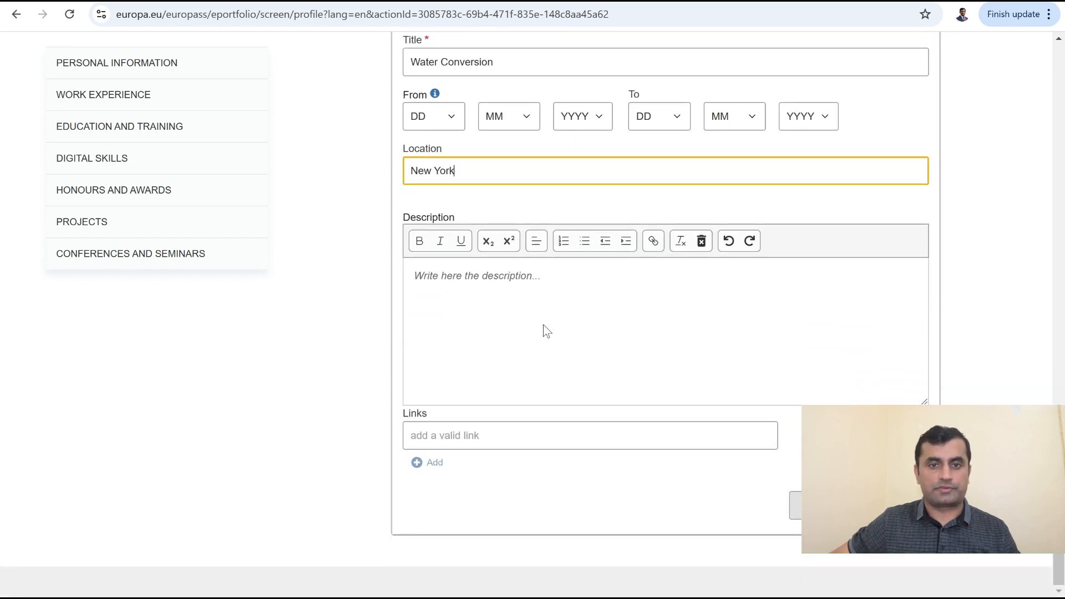
left_click(821, 506)
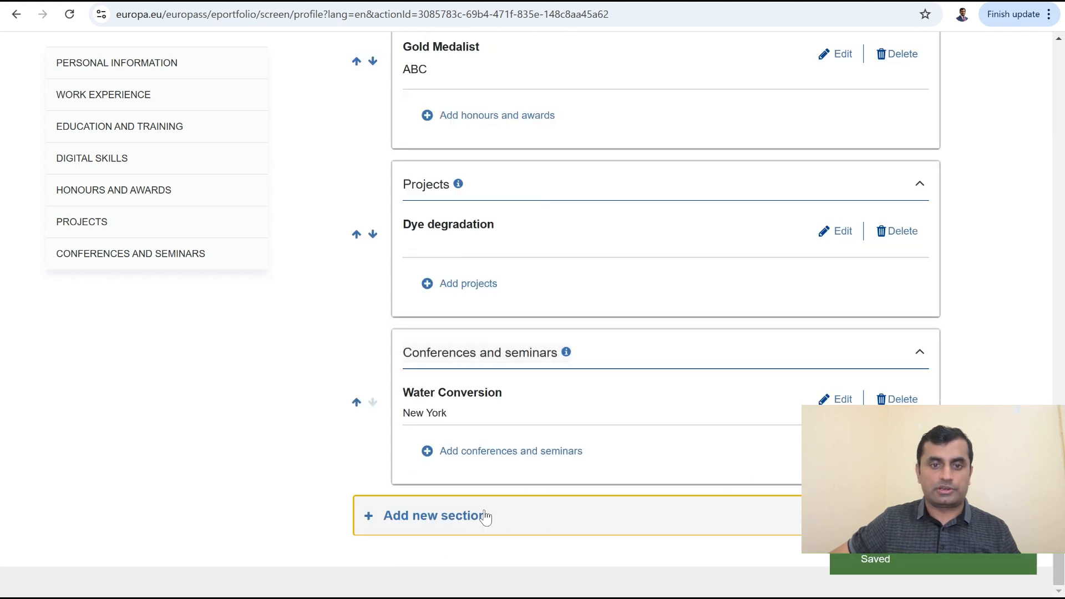
left_click(486, 514)
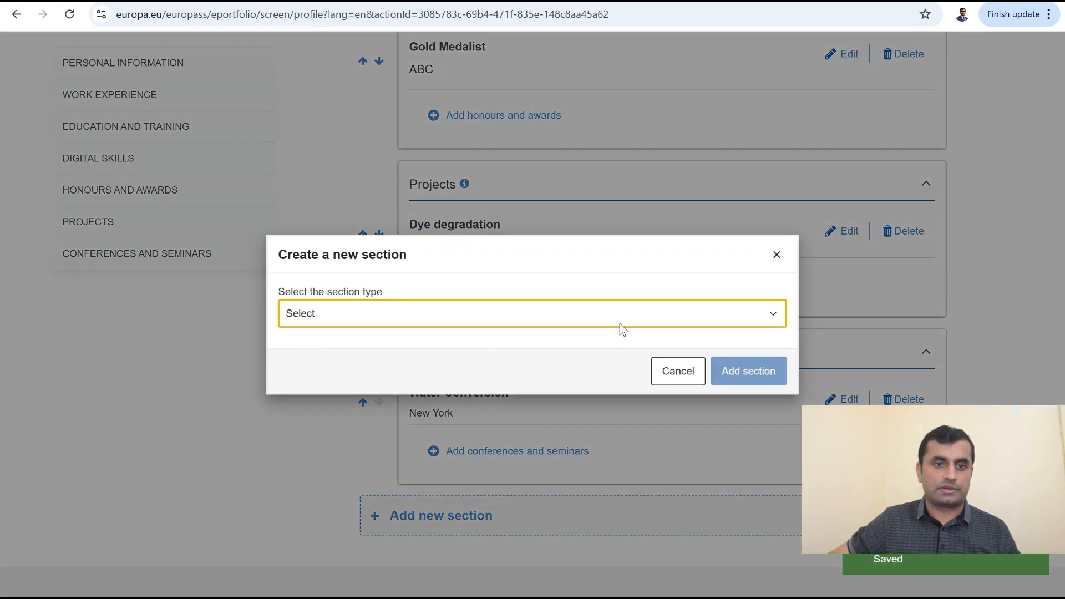
Step: Add a Publications section titled Articles and open a new browser tab
left_click(540, 502)
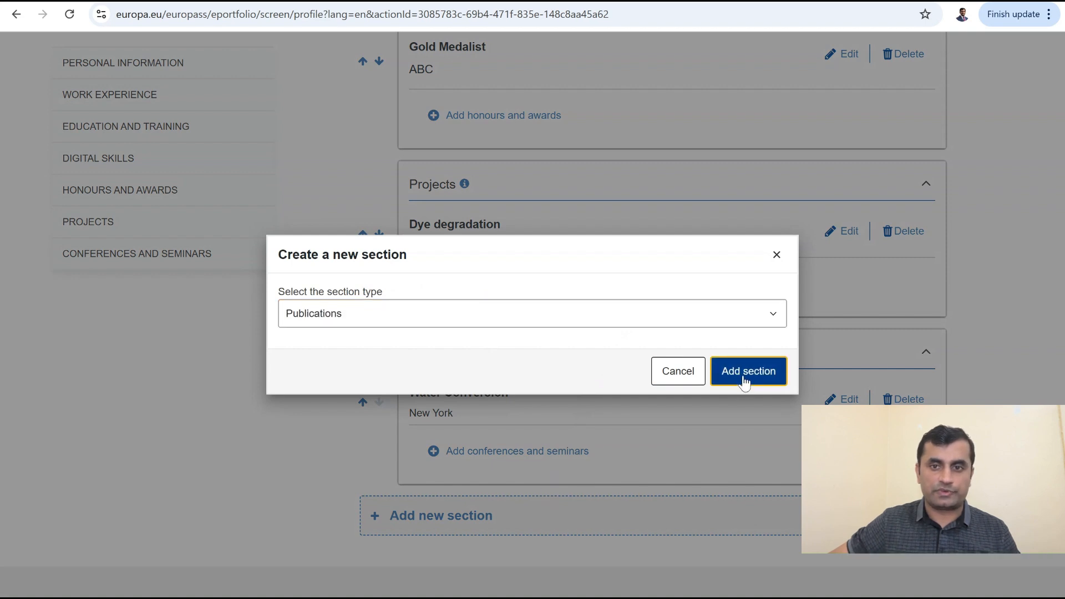
left_click(744, 373)
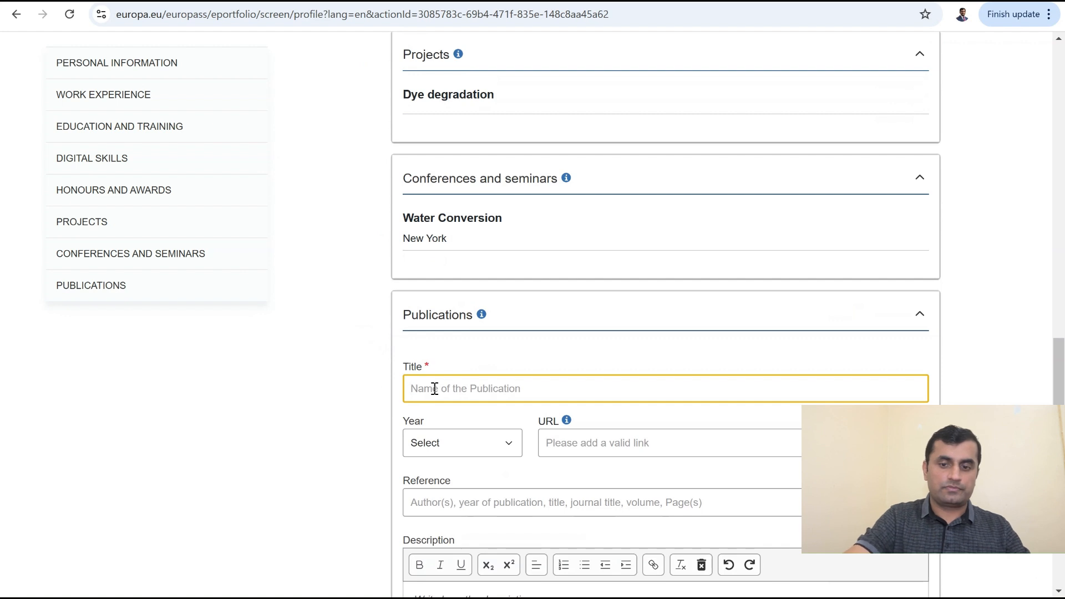
type("Articles")
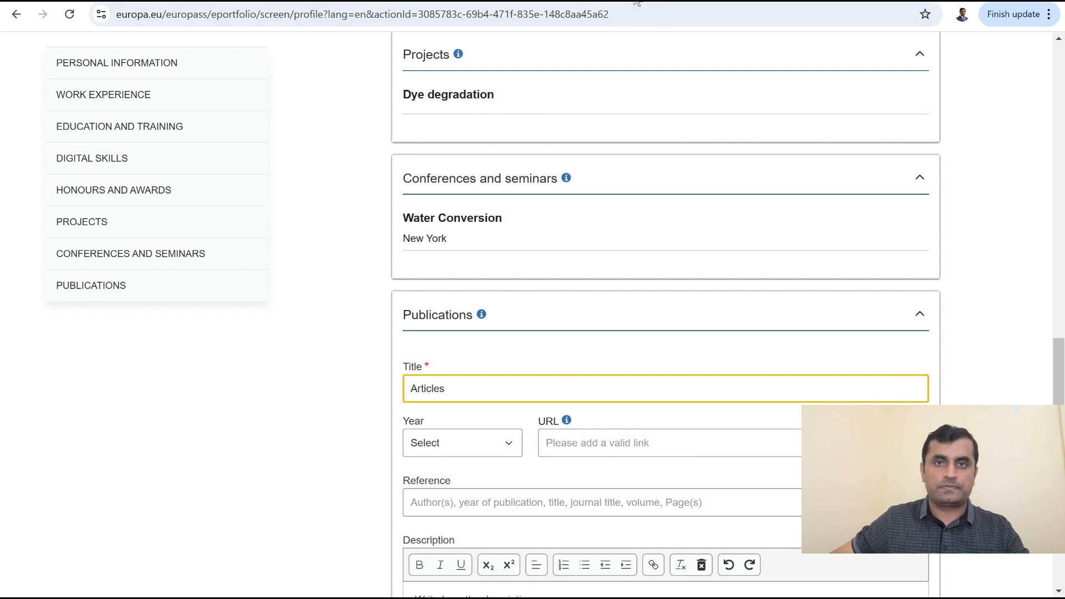
key("ctrl+t")
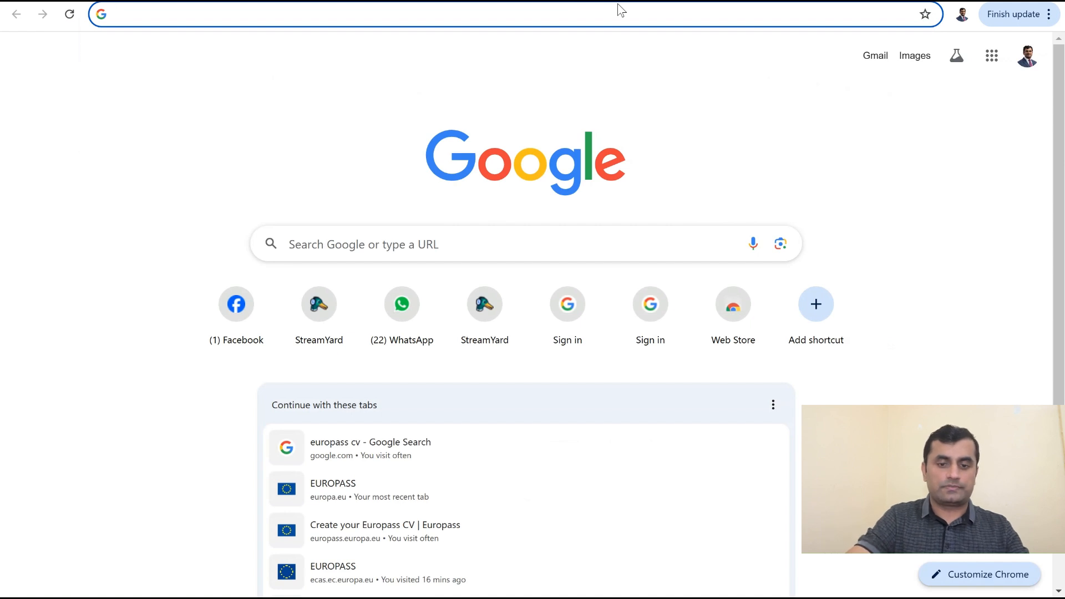
Step: Search Google for 'Google scholar' and go to the Google Scholar site
type("Goo")
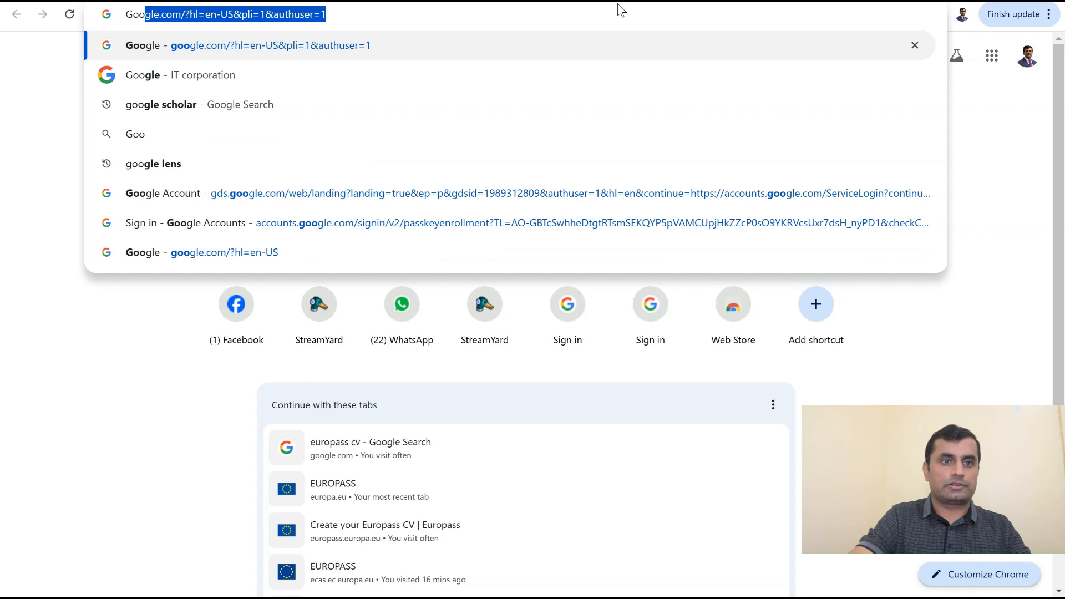
type("gle ")
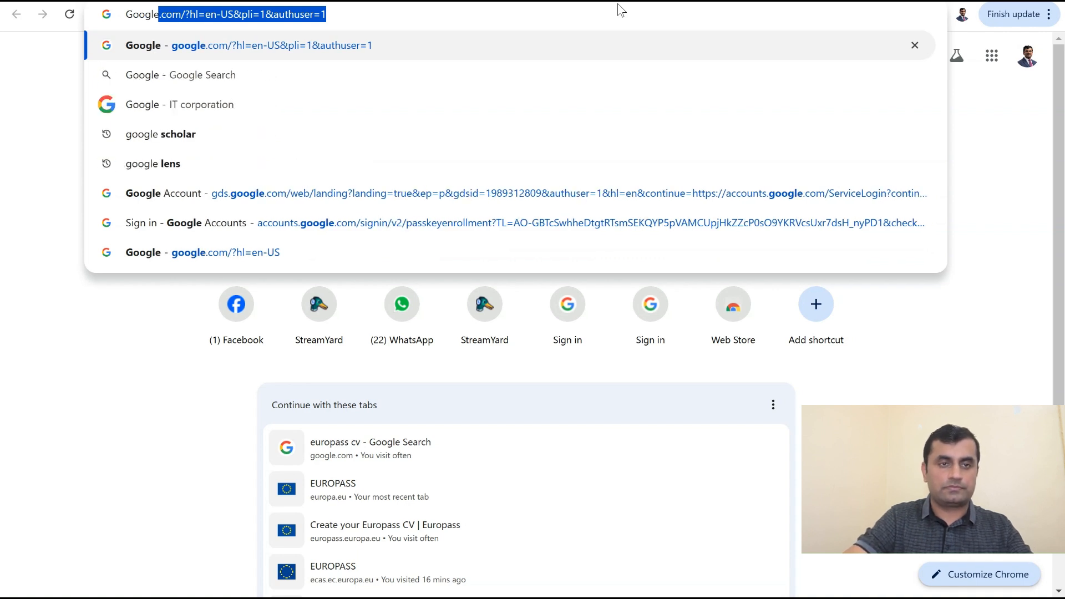
type("sch")
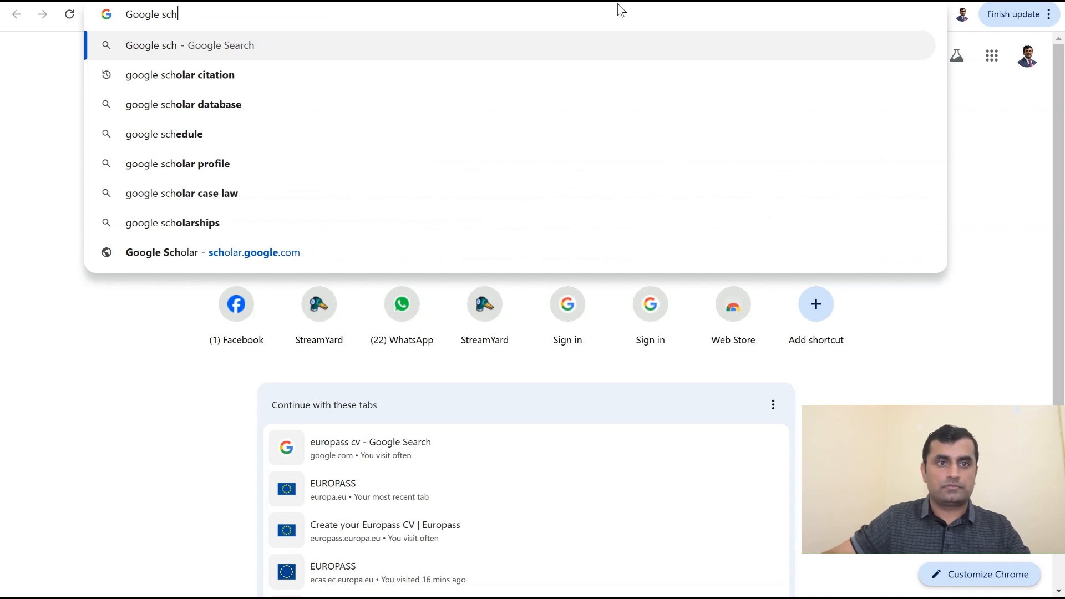
type("olar")
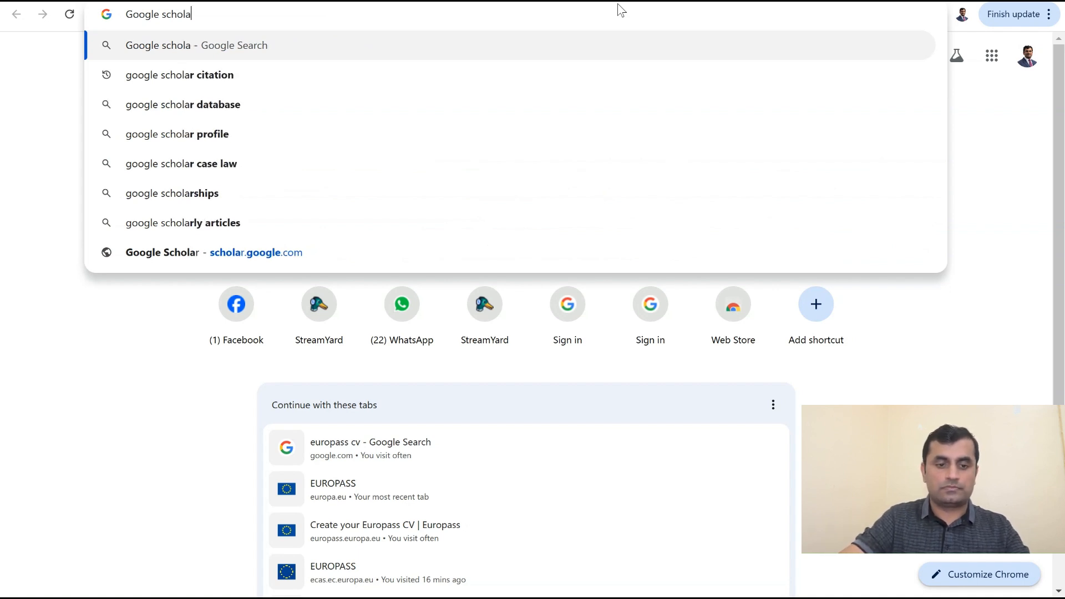
key("Return")
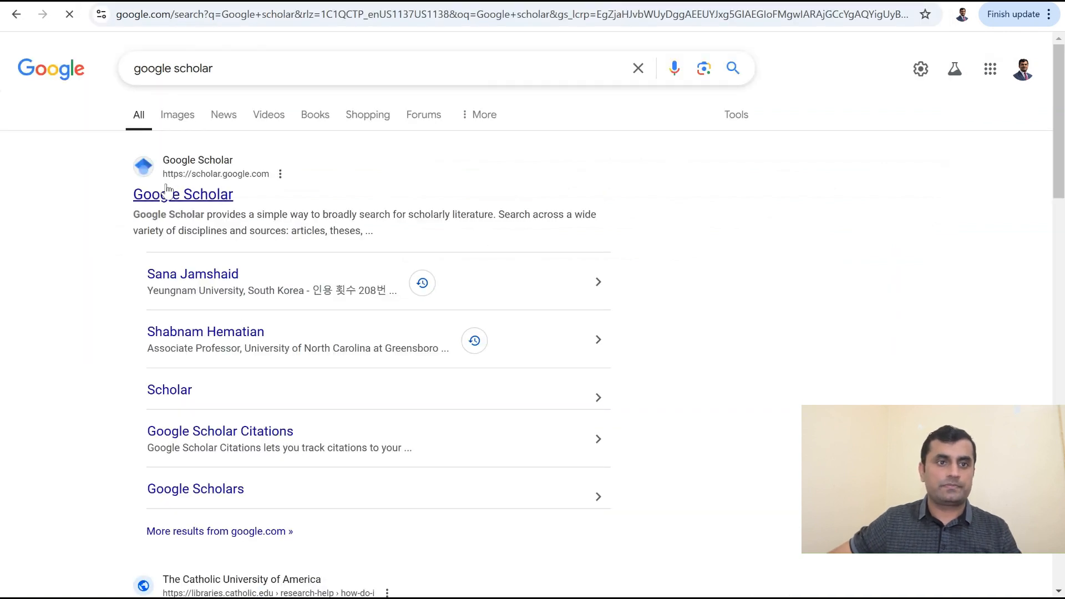
left_click(186, 193)
Step: Search Scholar for energy, copy the first result's Chicago citation, and return to Europass
type("energy")
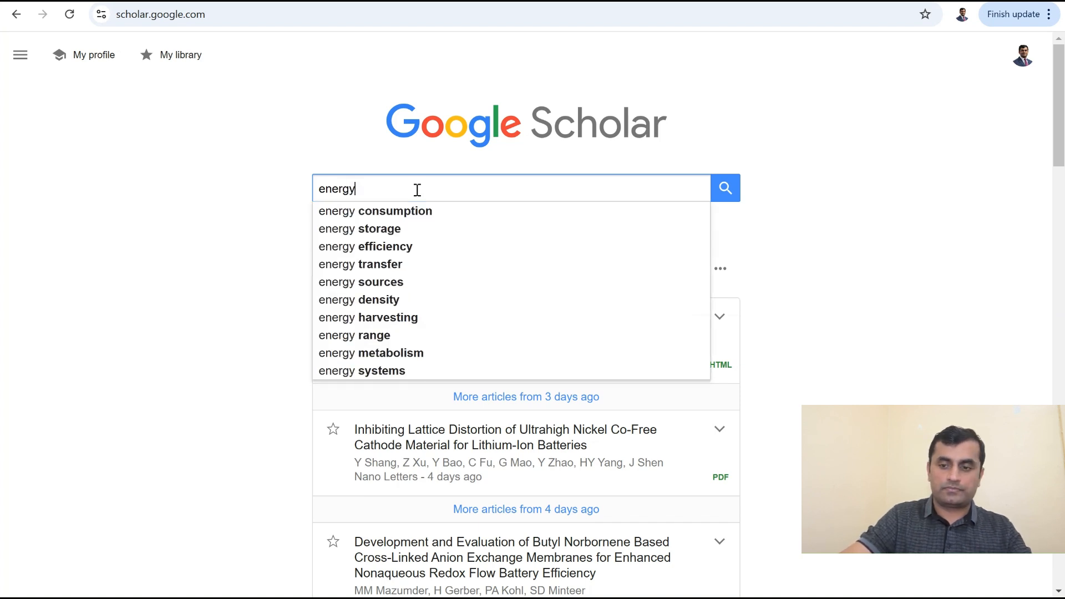
key("Return")
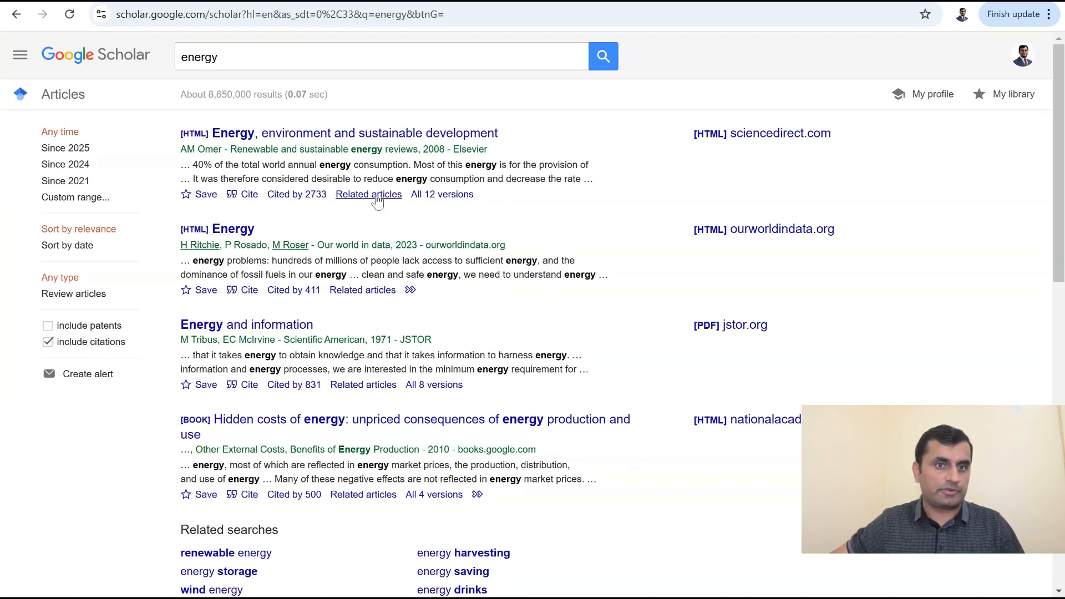
left_click(248, 196)
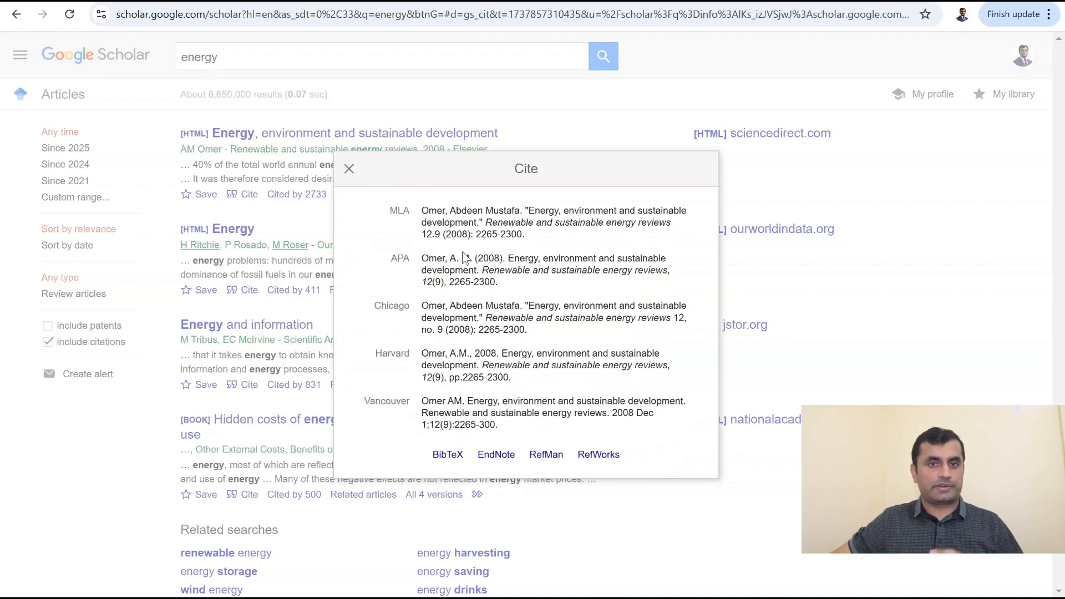
left_click(424, 213)
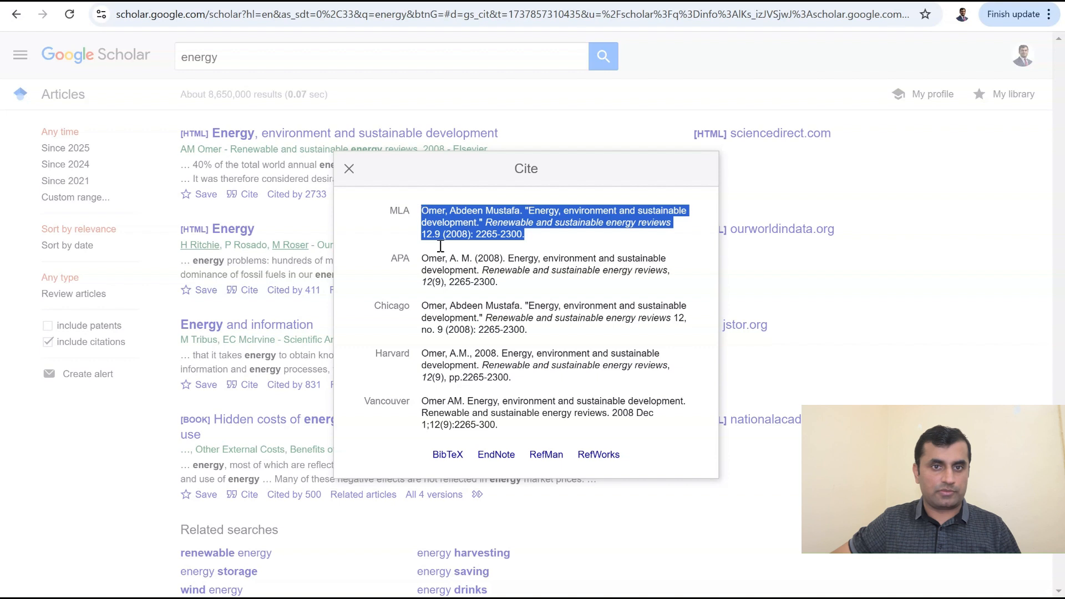
left_click(424, 303)
key("ctrl+c")
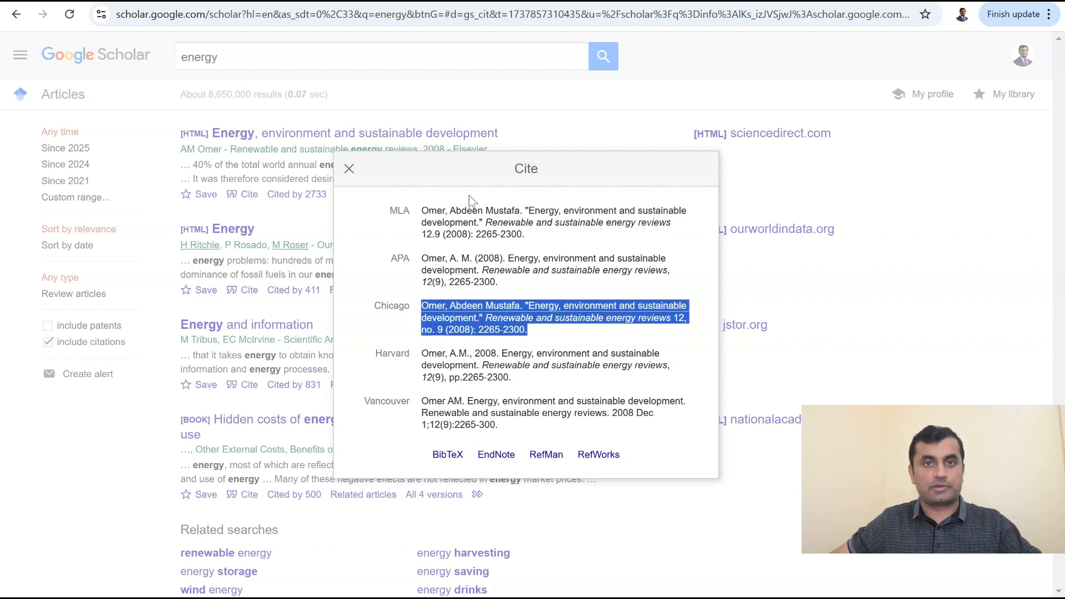
left_click(247, 1)
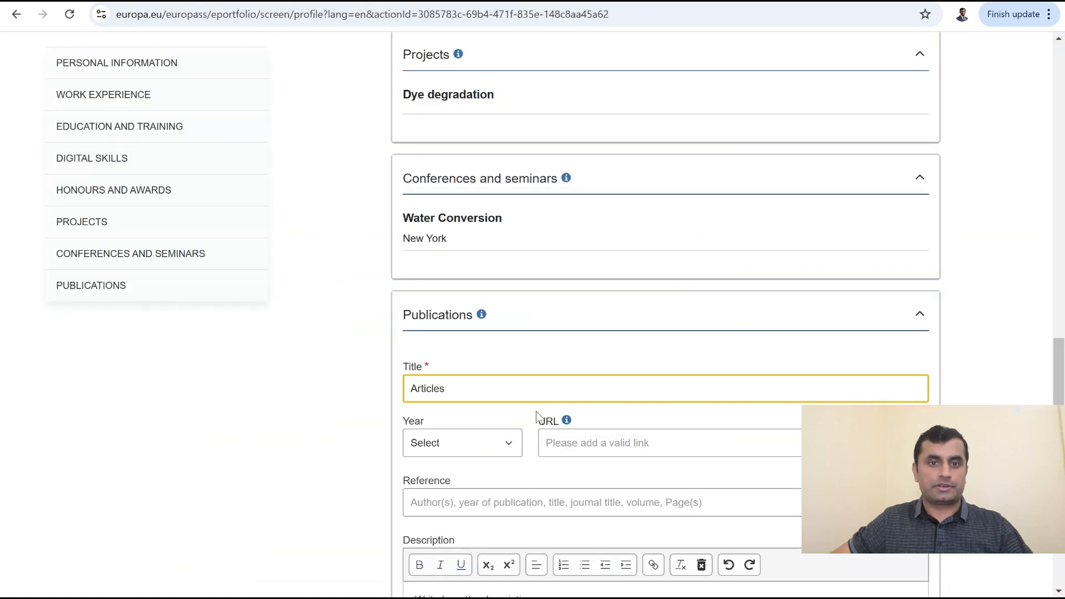
Step: Replace the publication description text with the pasted Chicago citation
scroll(532, 427, "down", 4)
left_click(438, 384)
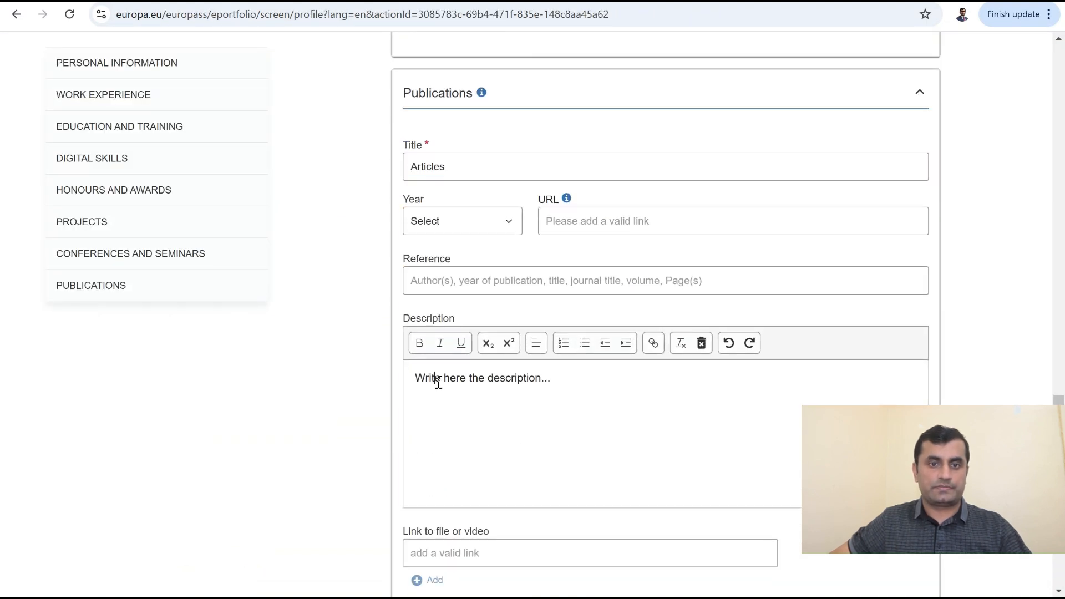
left_click_drag(413, 380, 584, 386)
key("ctrl+v")
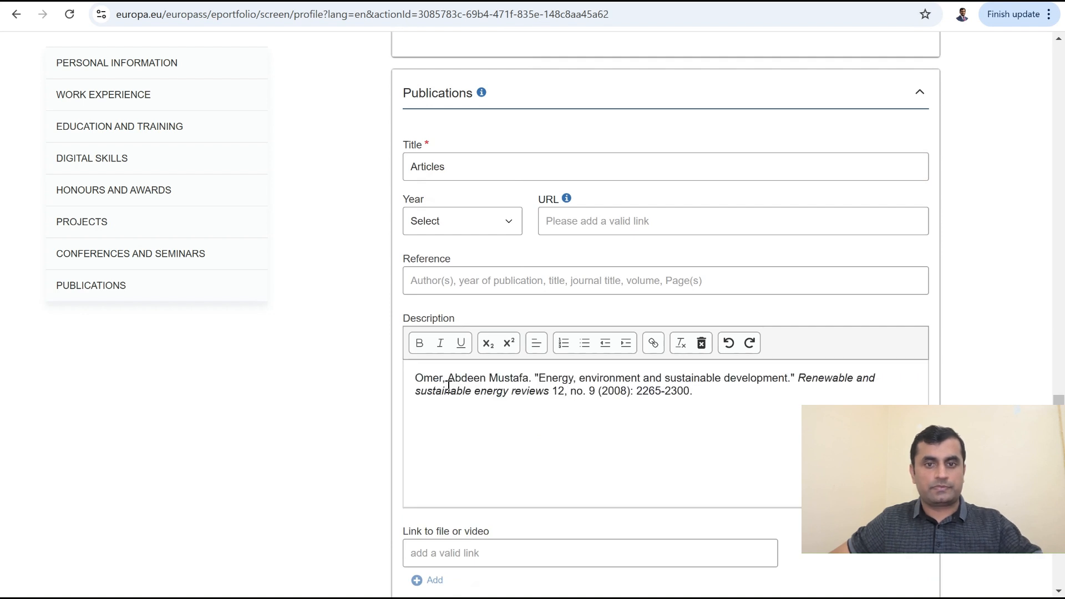
Step: Prefix the citation with '1)' and make the author's name bold
left_click(414, 379)
type("1")
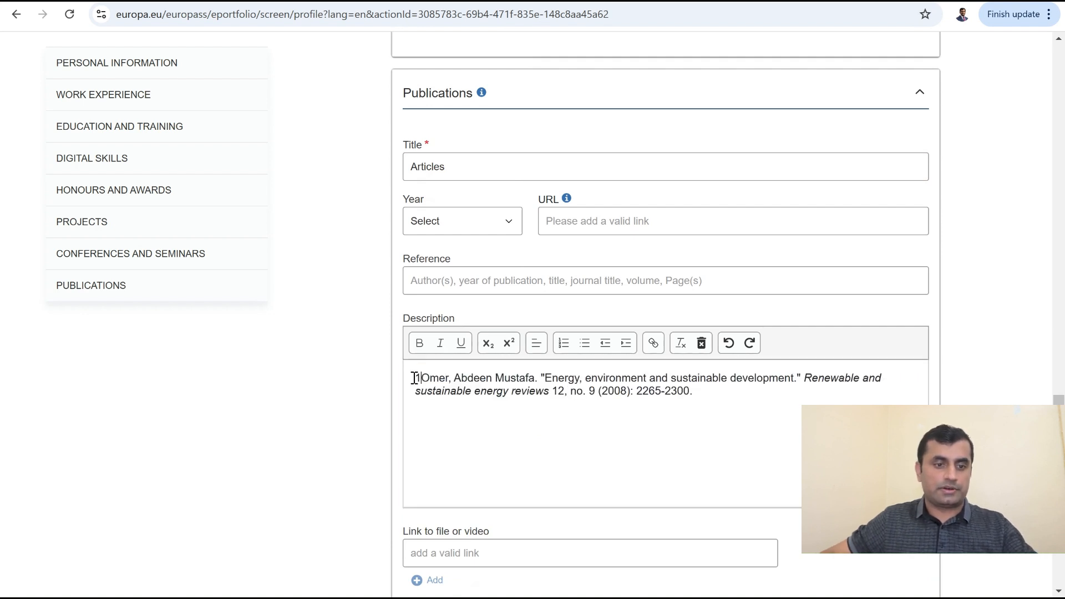
type(")")
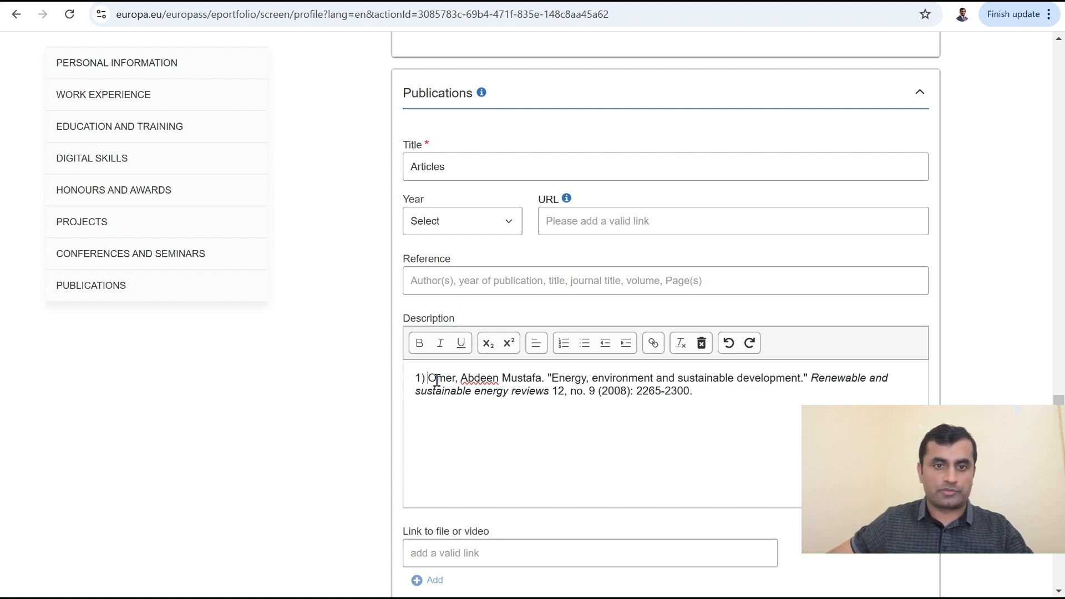
left_click_drag(429, 381, 502, 380)
left_click(419, 344)
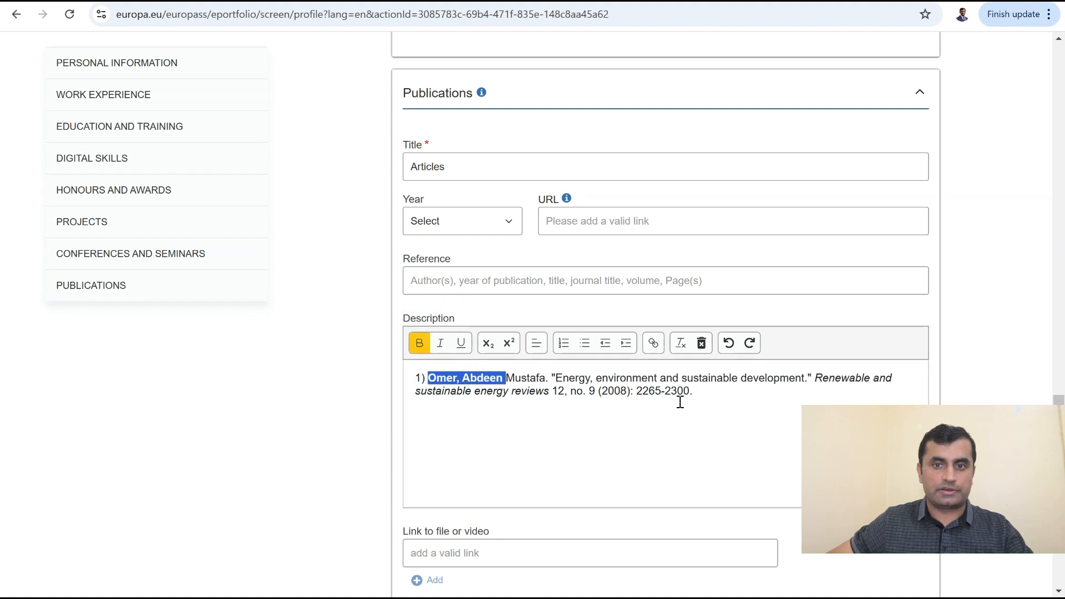
left_click(706, 394)
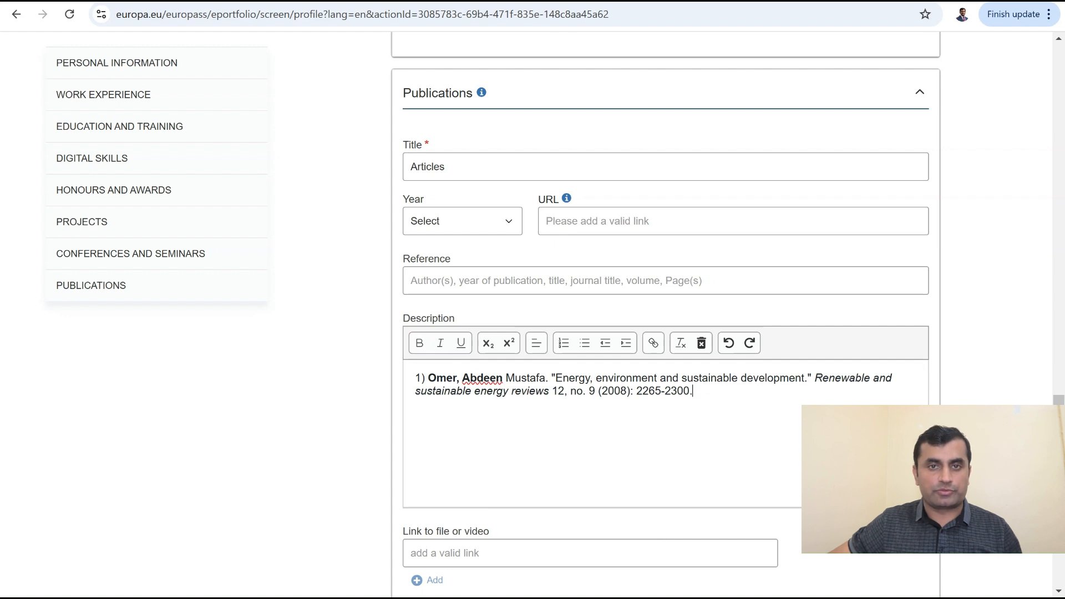
key("ctrl+Tab")
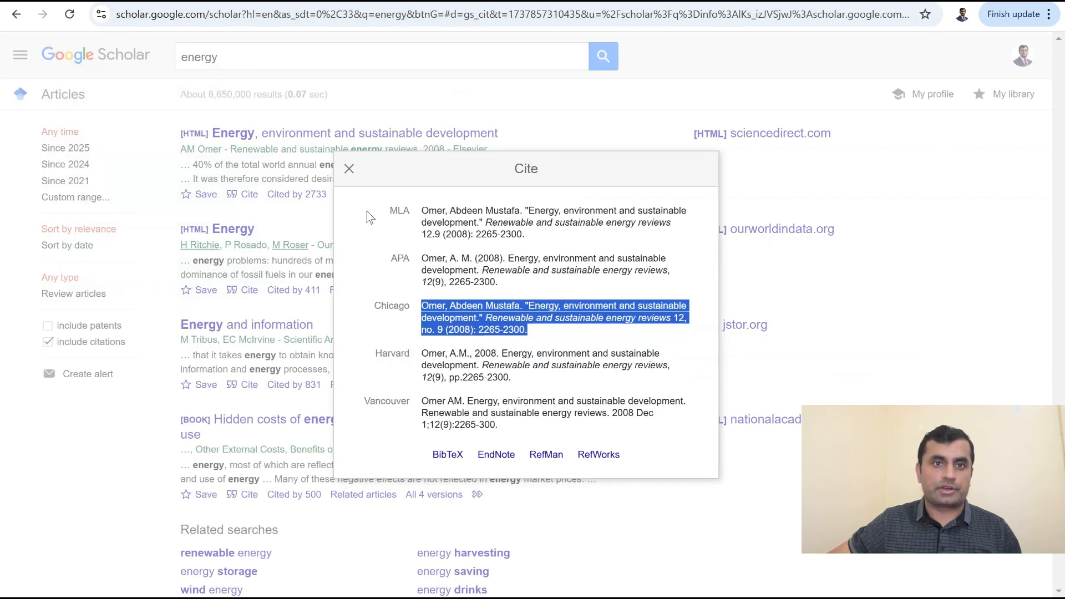
Step: Open 'Energy, environment and sustainable development' on ScienceDirect and copy its DOI link
left_click(350, 170)
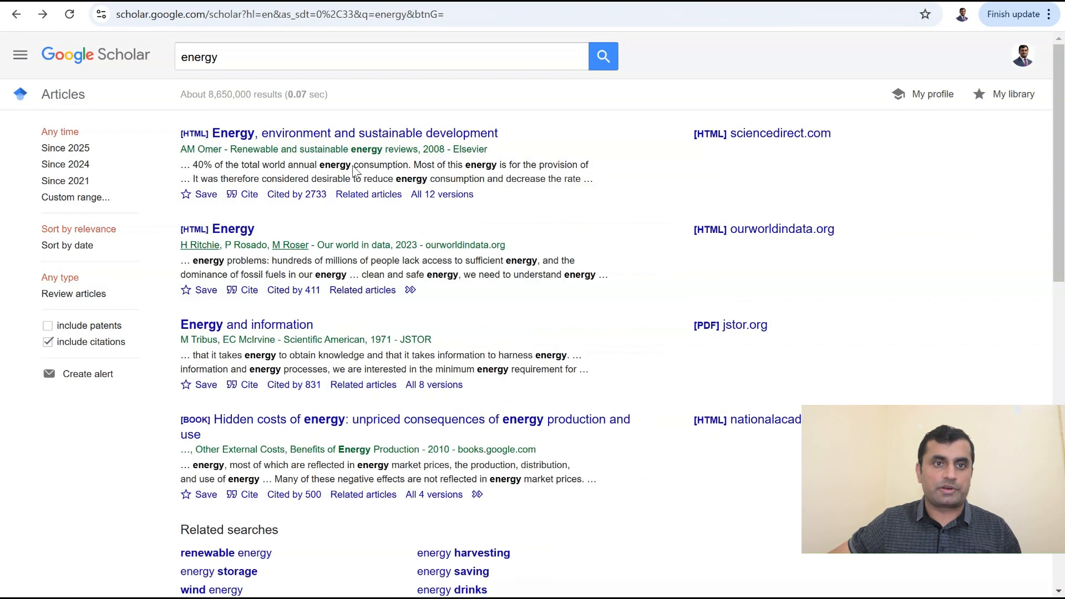
left_click(352, 136)
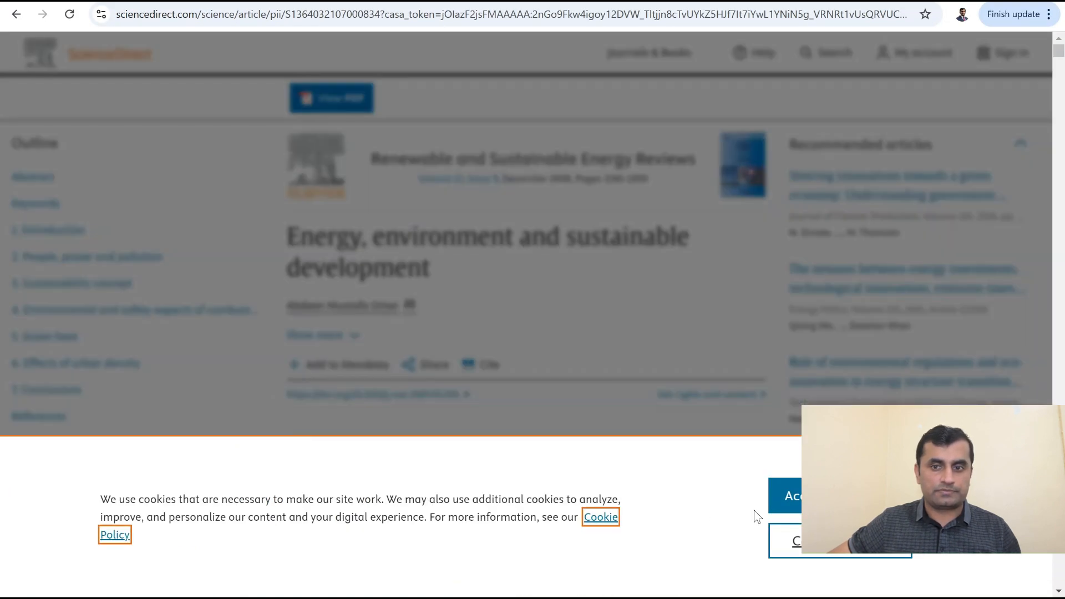
left_click(796, 501)
left_click_drag(284, 395, 471, 400)
key("ctrl+c")
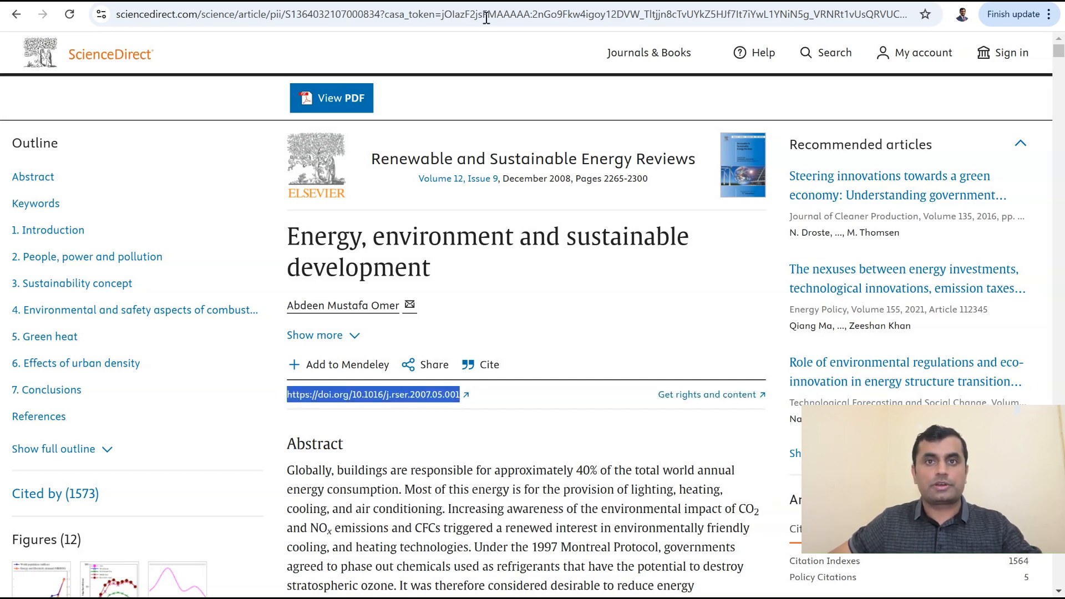
left_click(289, 2)
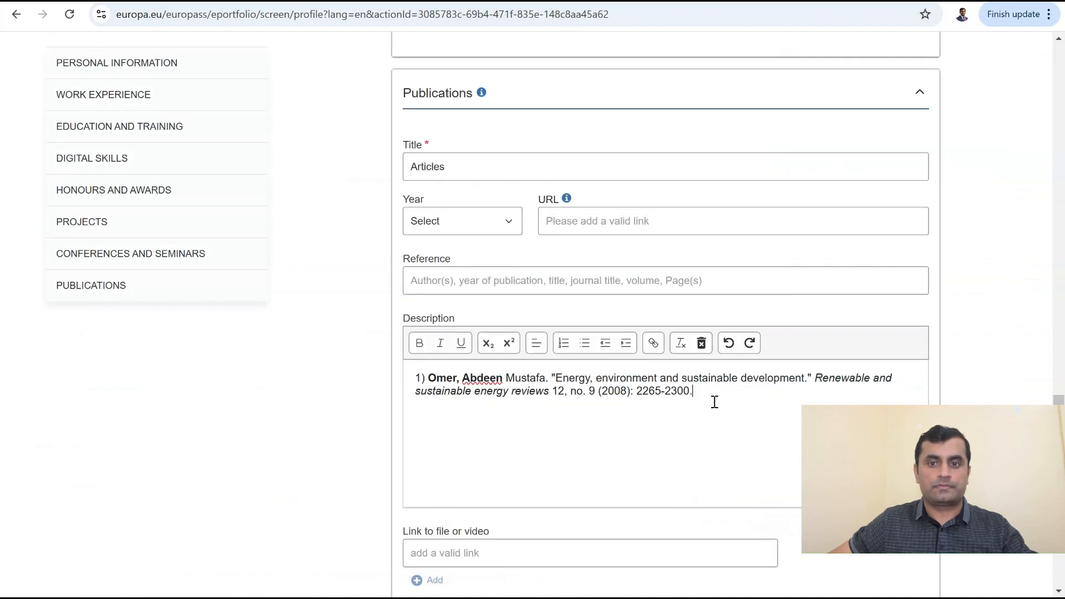
key("ctrl+v")
left_click(694, 398)
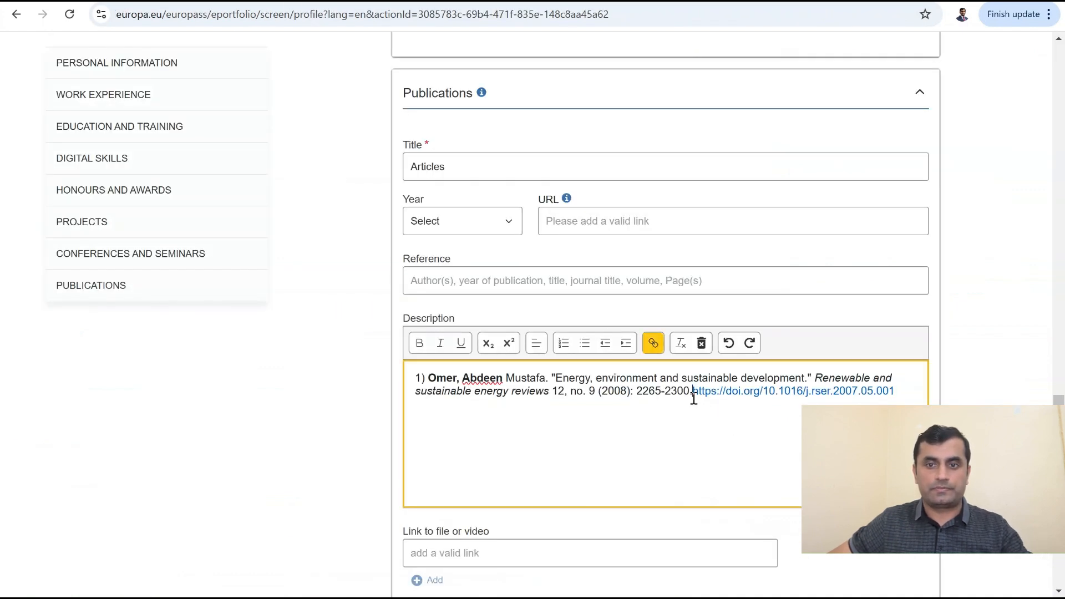
left_click(699, 449)
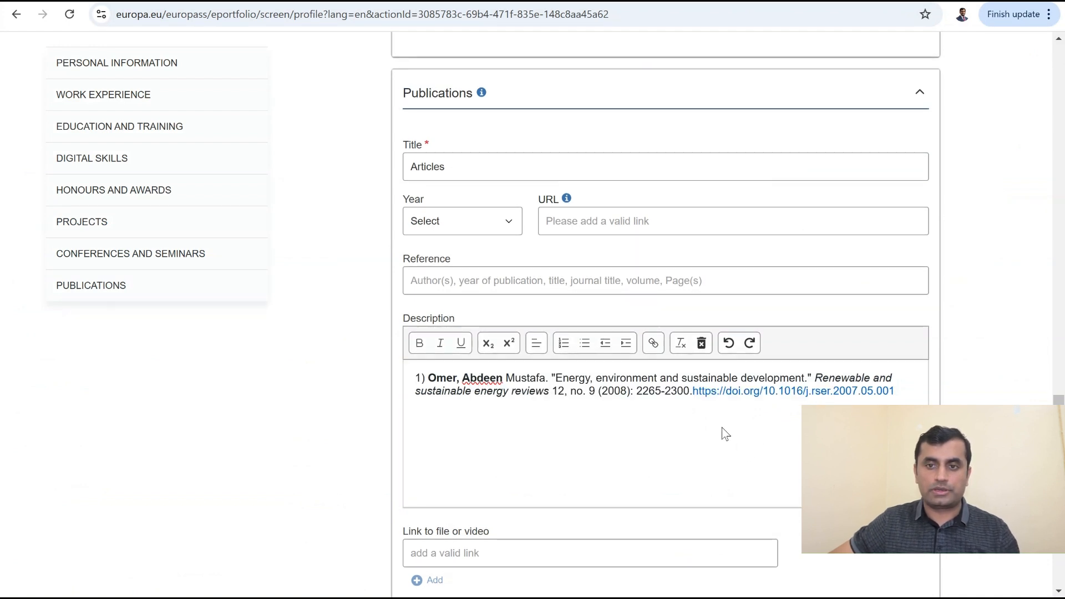
left_click_drag(901, 395, 691, 395)
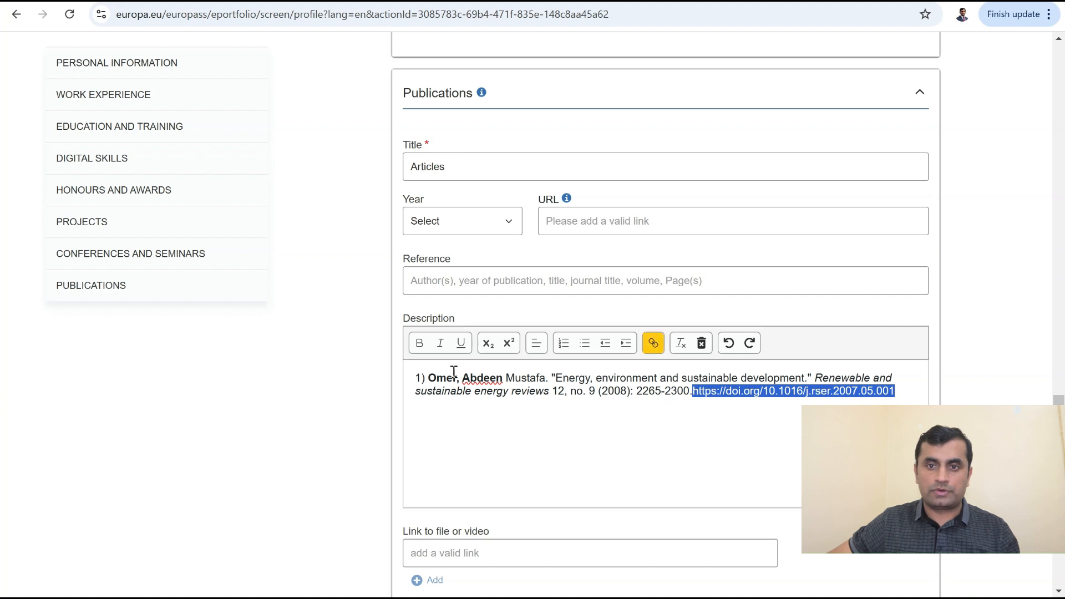
left_click(419, 343)
left_click(593, 444)
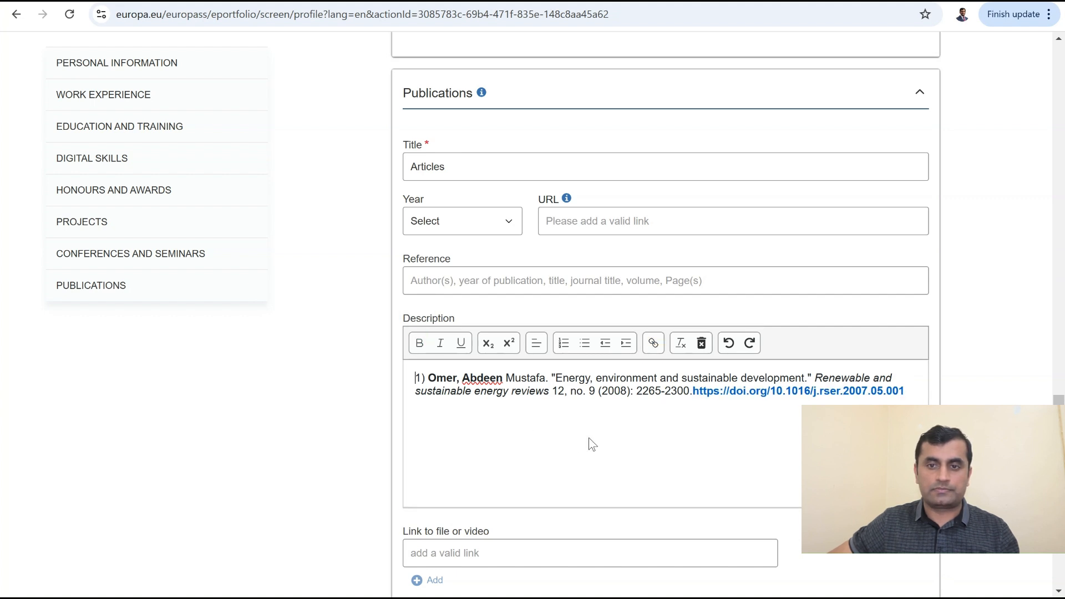
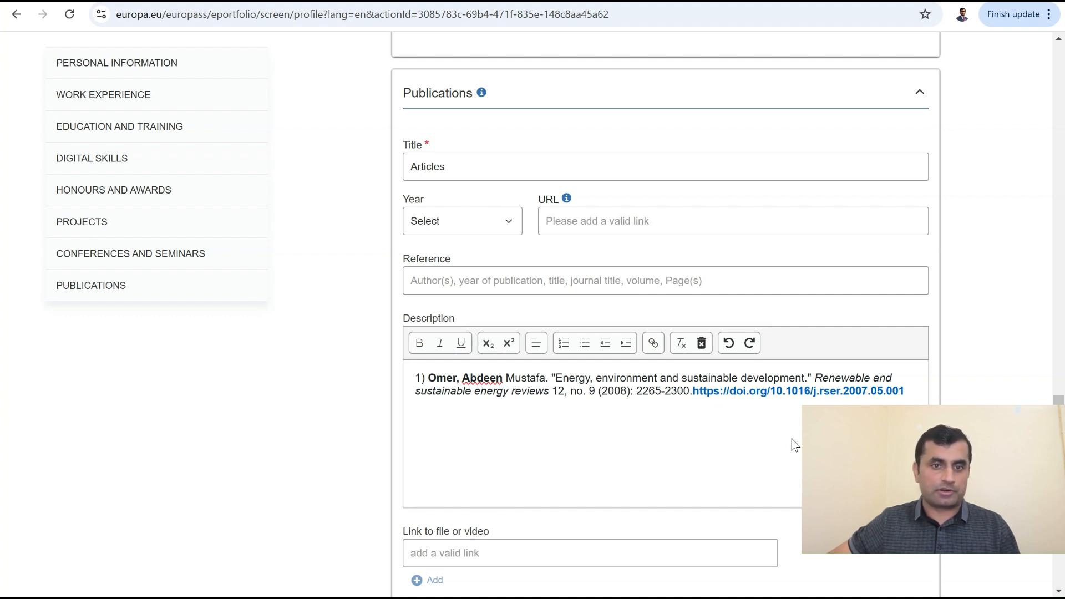
Step: Save the 'Articles' publication with its journal citation and DOI link
scroll(788, 441, "down", 3)
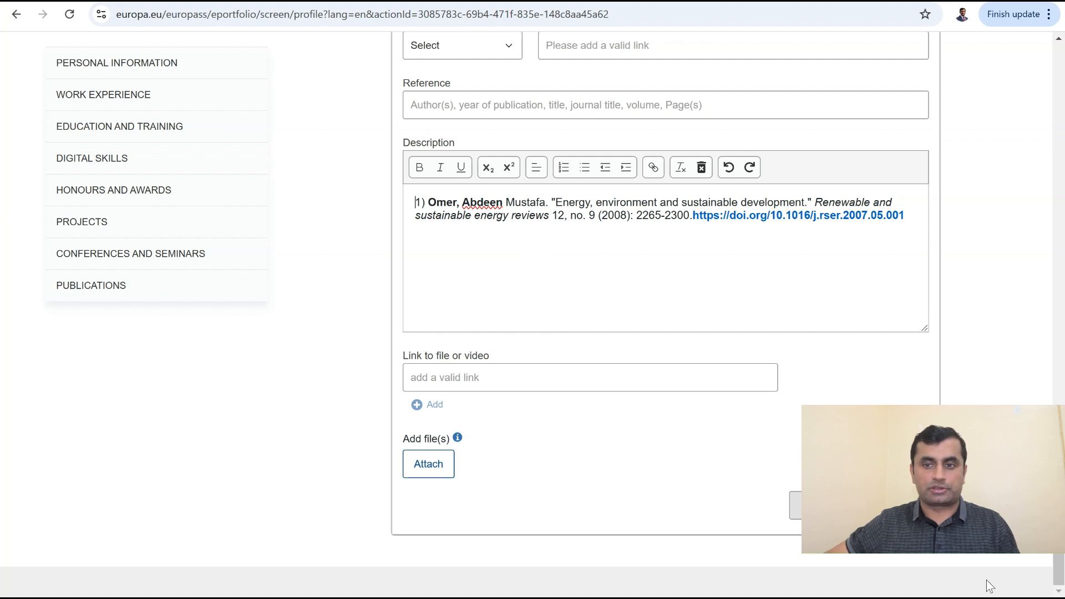
left_click(899, 506)
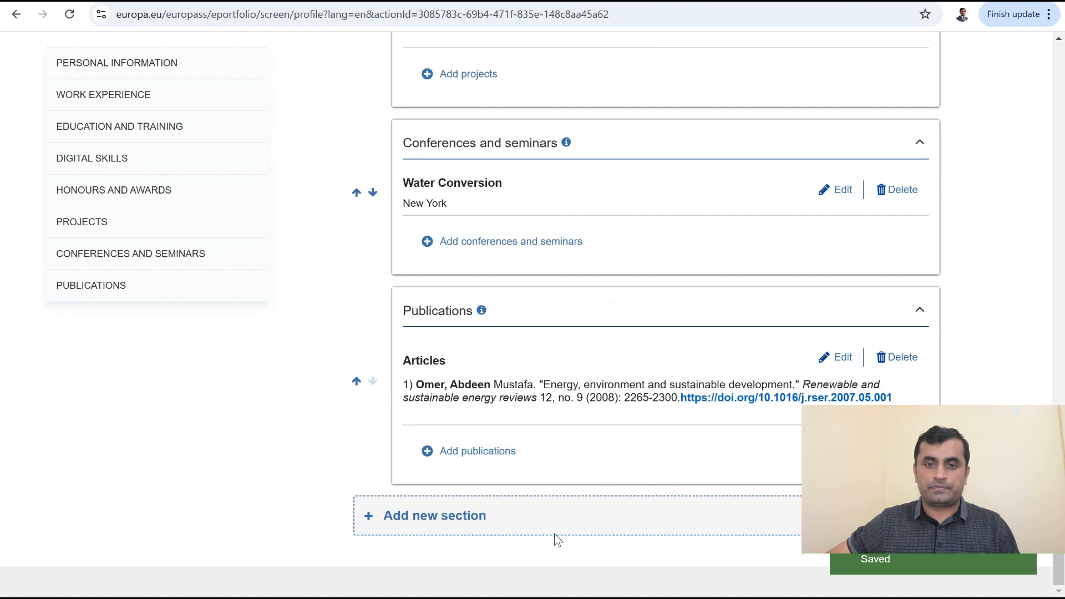
Step: Add a new profile section of type Recommendations
left_click(531, 516)
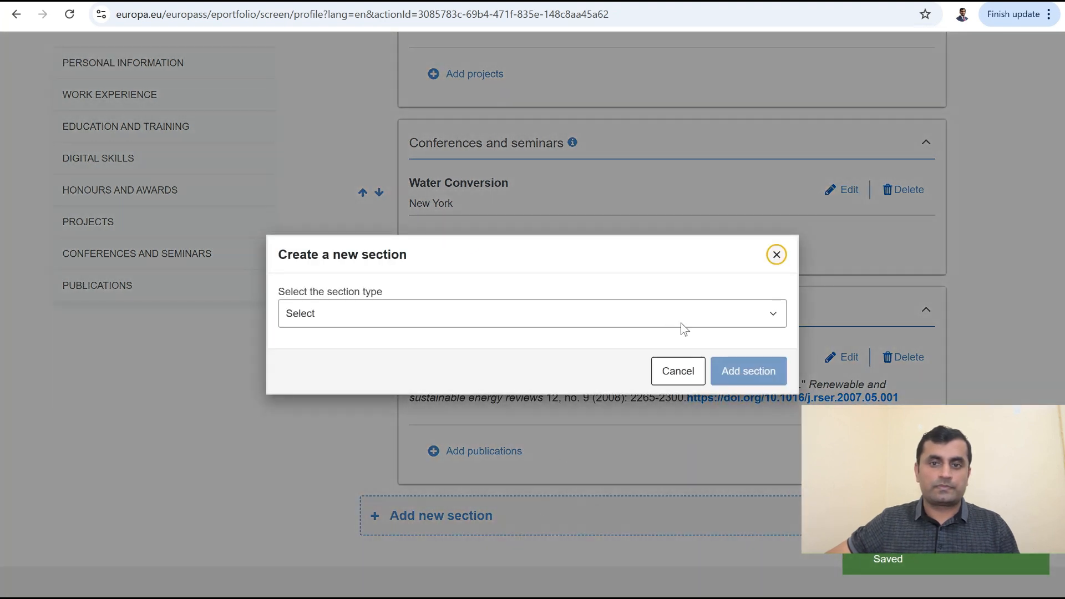
left_click(712, 325)
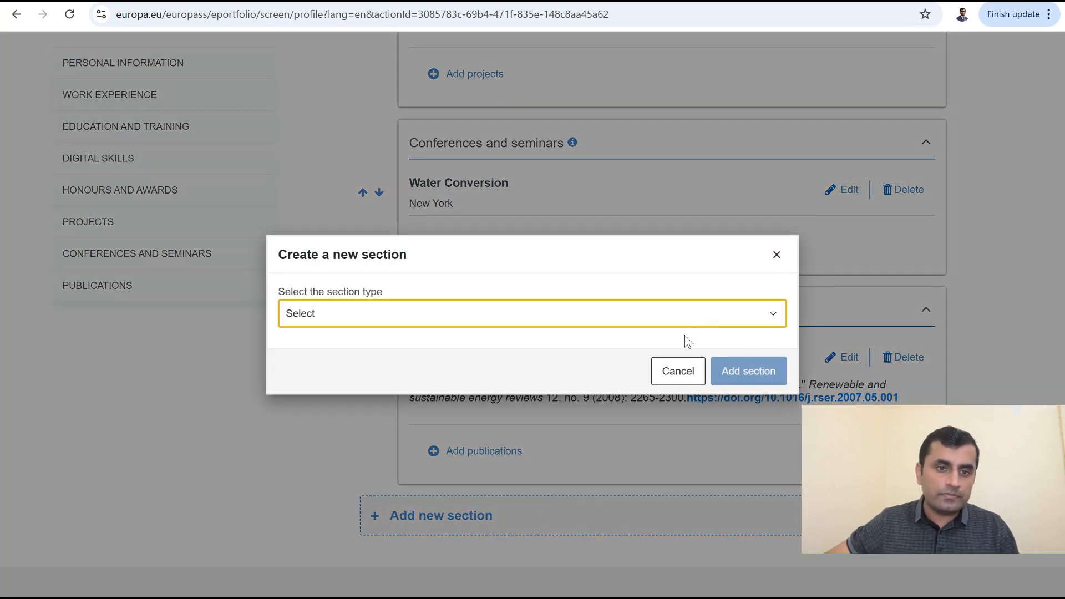
left_click(610, 498)
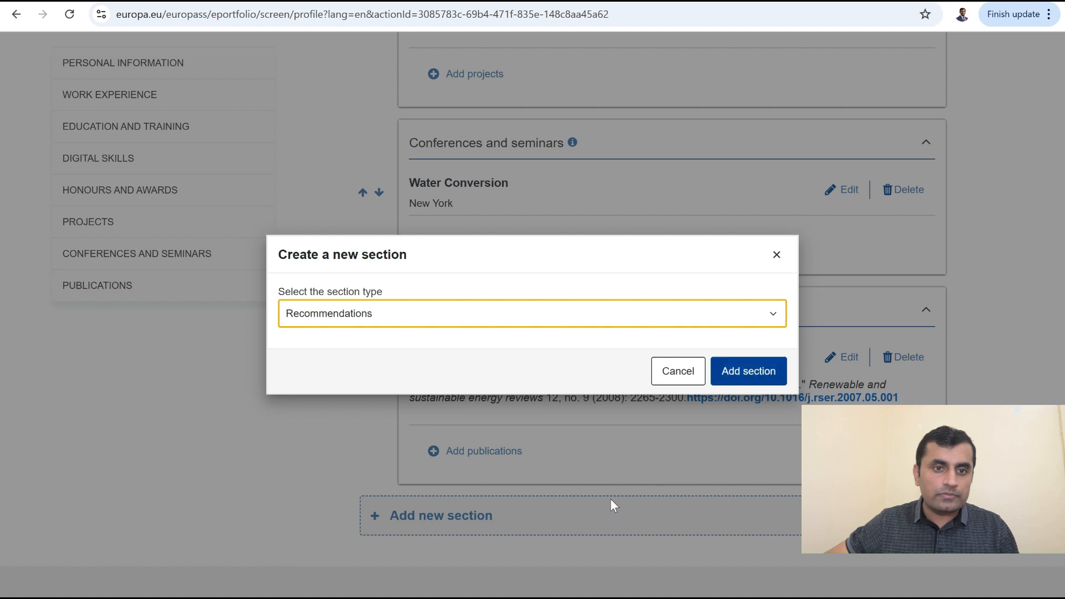
left_click(737, 372)
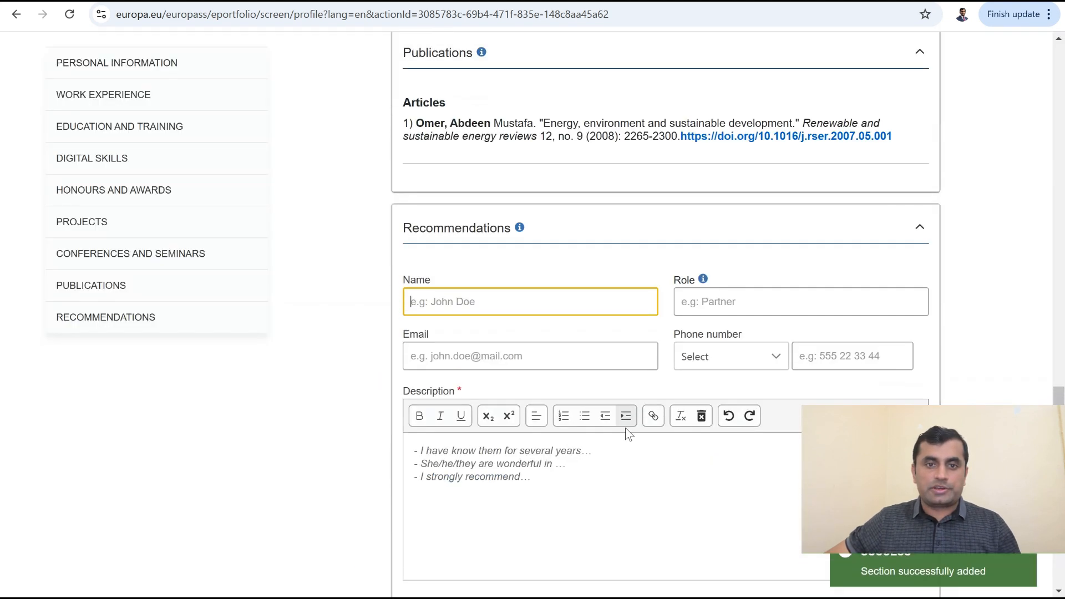
Step: Enter the recommender's name, role and e-mail address
scroll(626, 332, "up", 1)
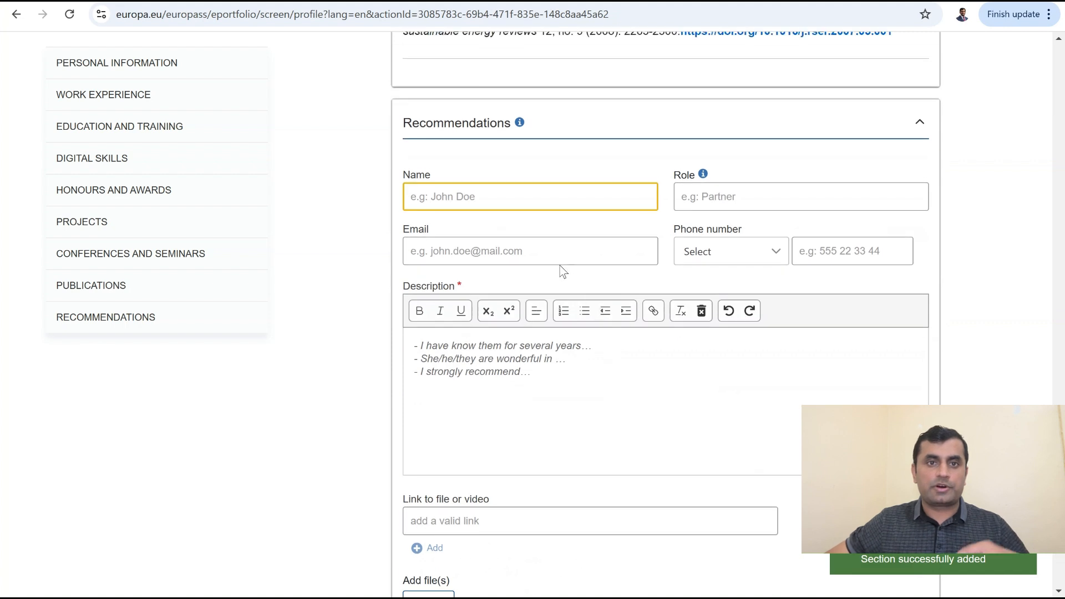
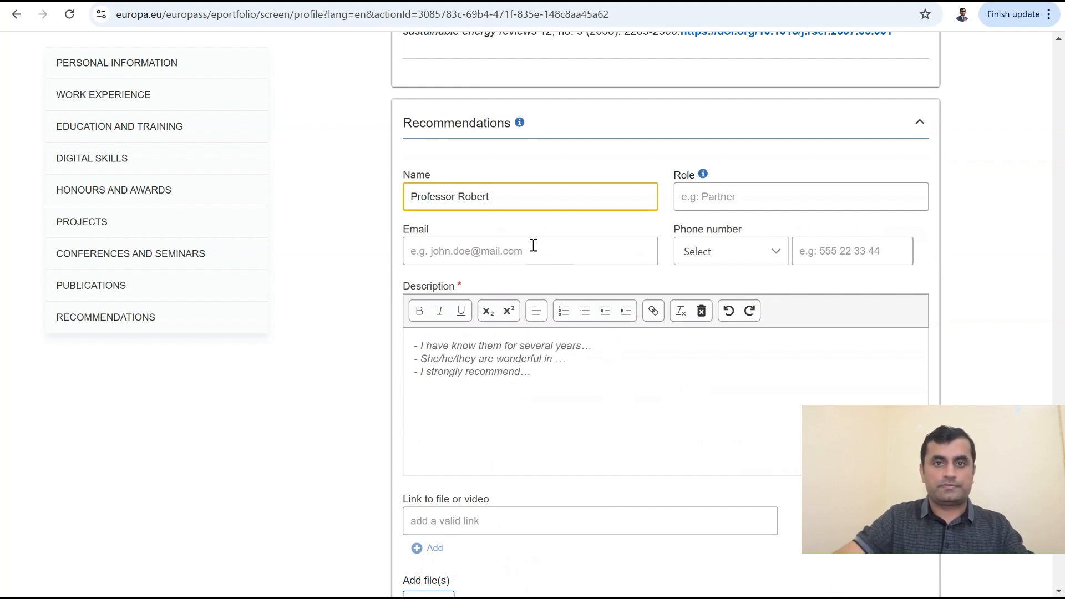
left_click(759, 204)
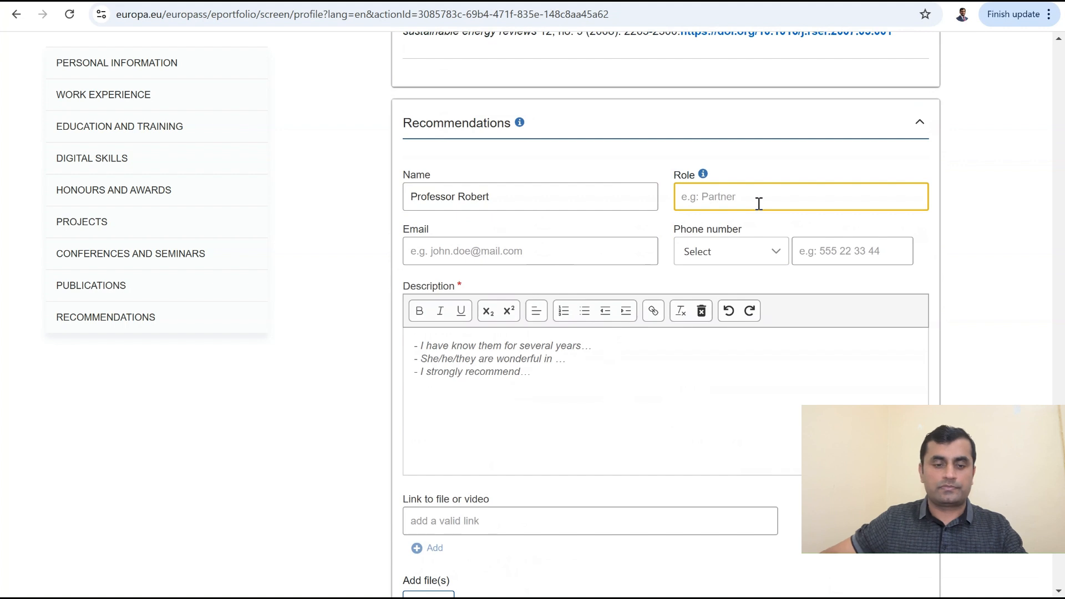
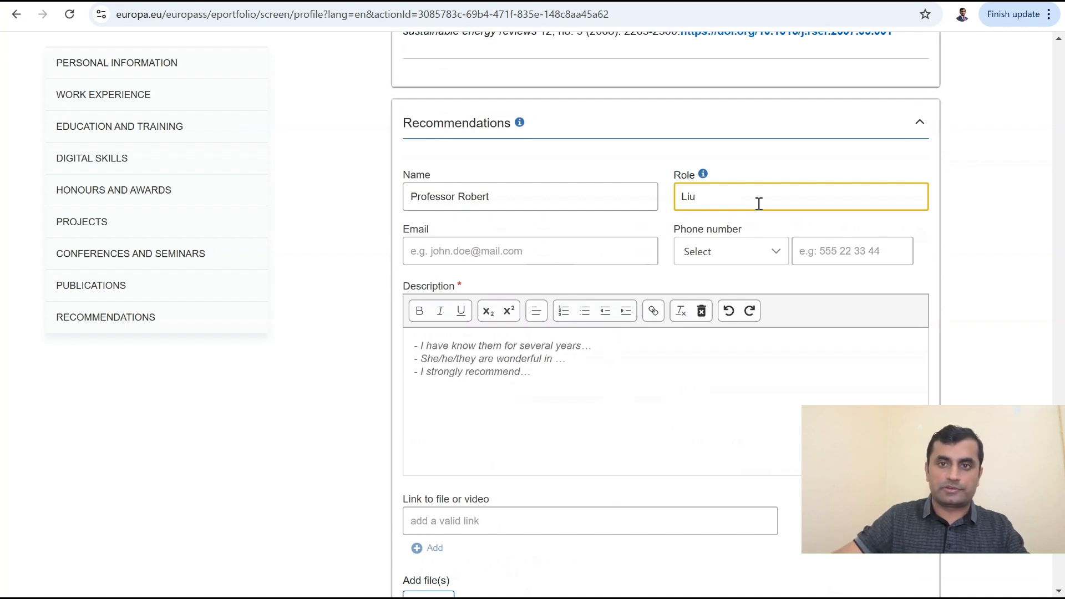
left_click(529, 252)
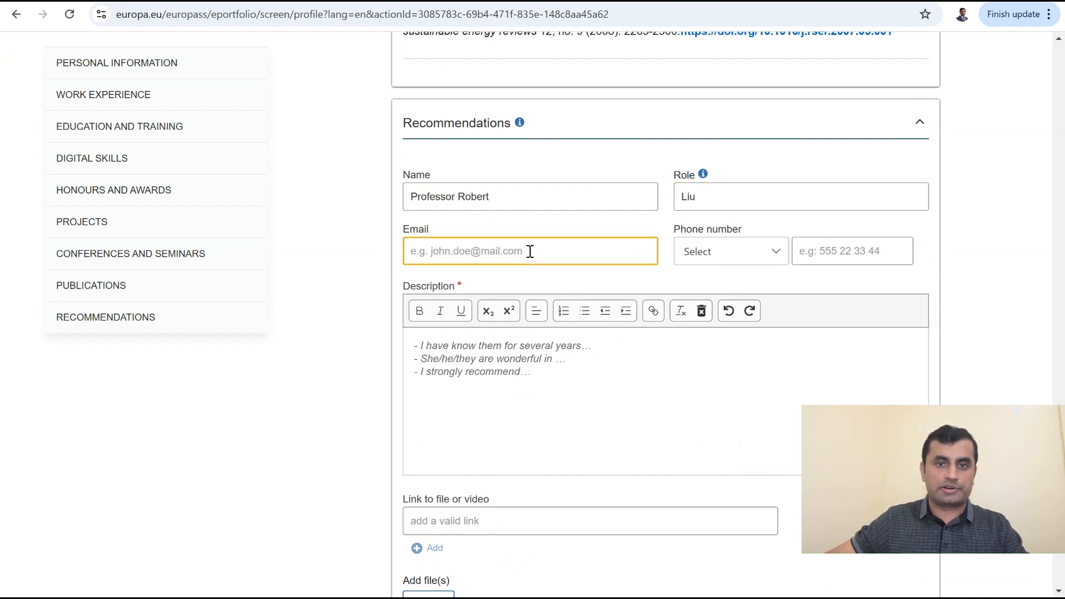
type("abc")
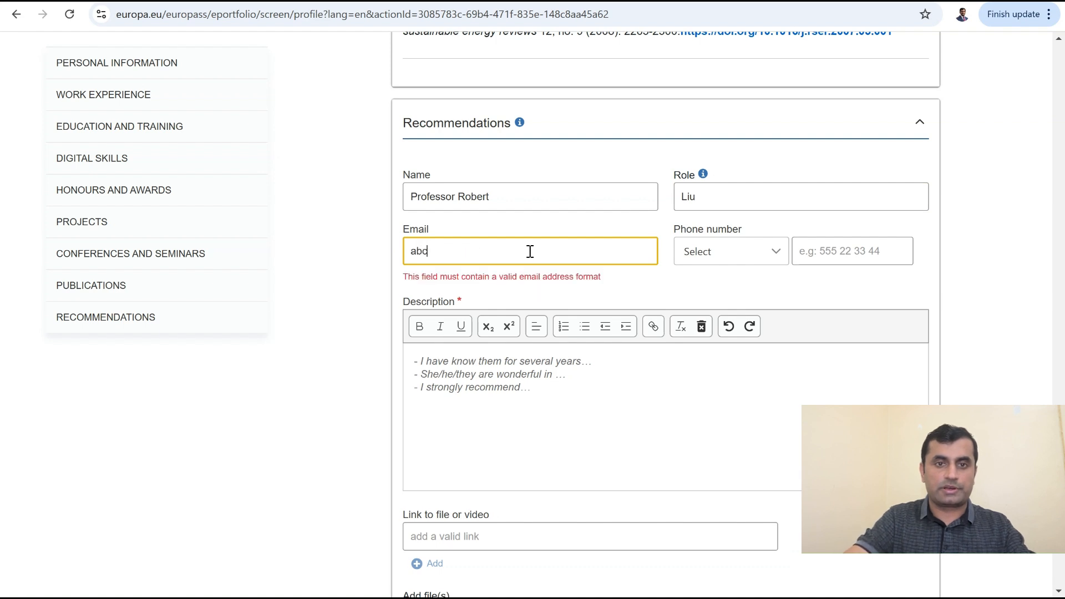
type("@")
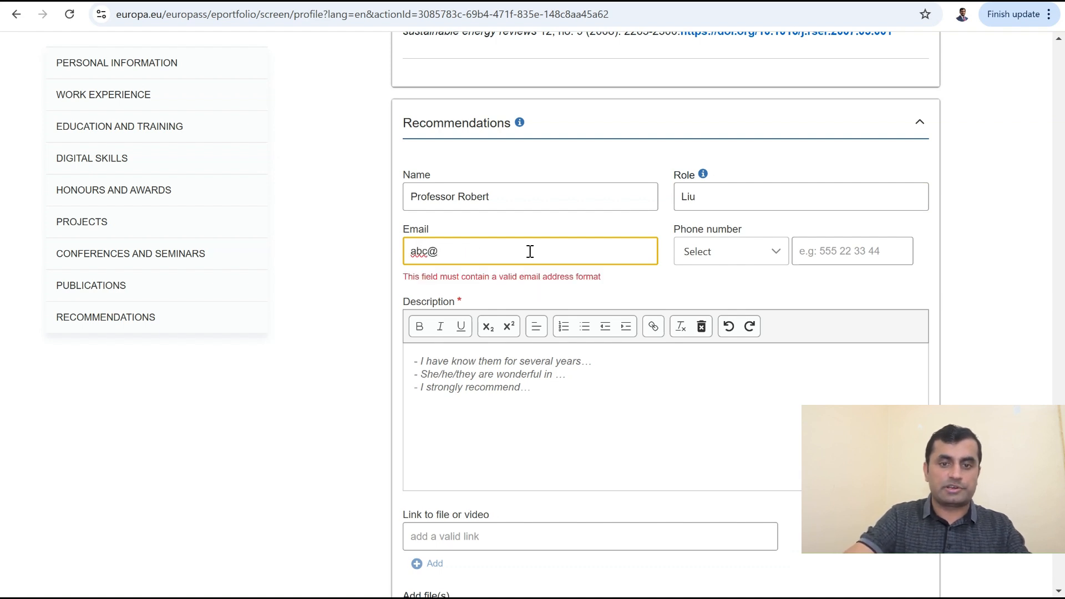
type("ubc.edu.")
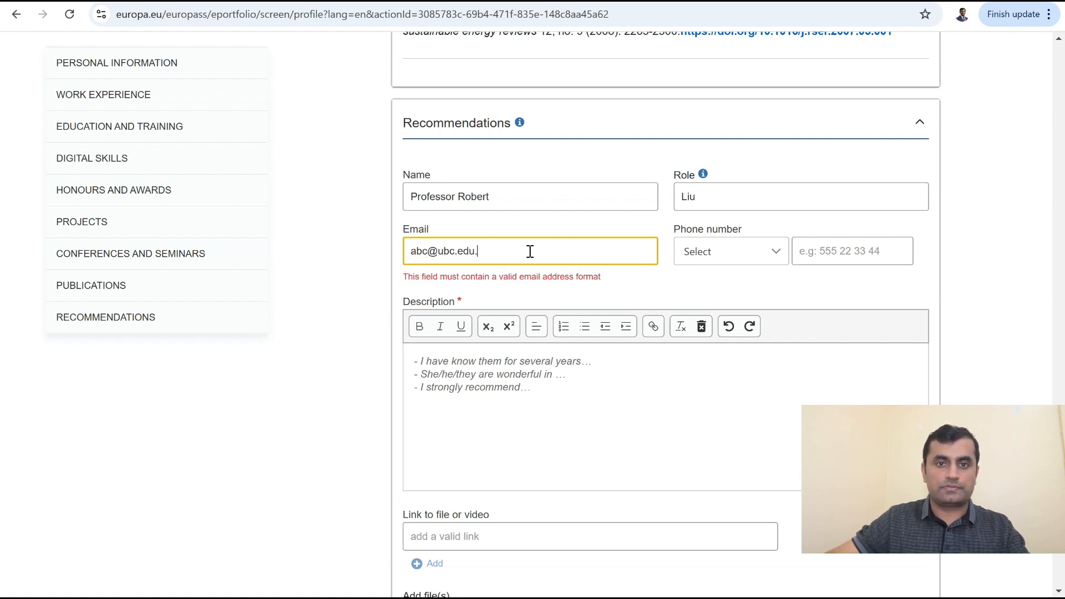
key("BackSpace")
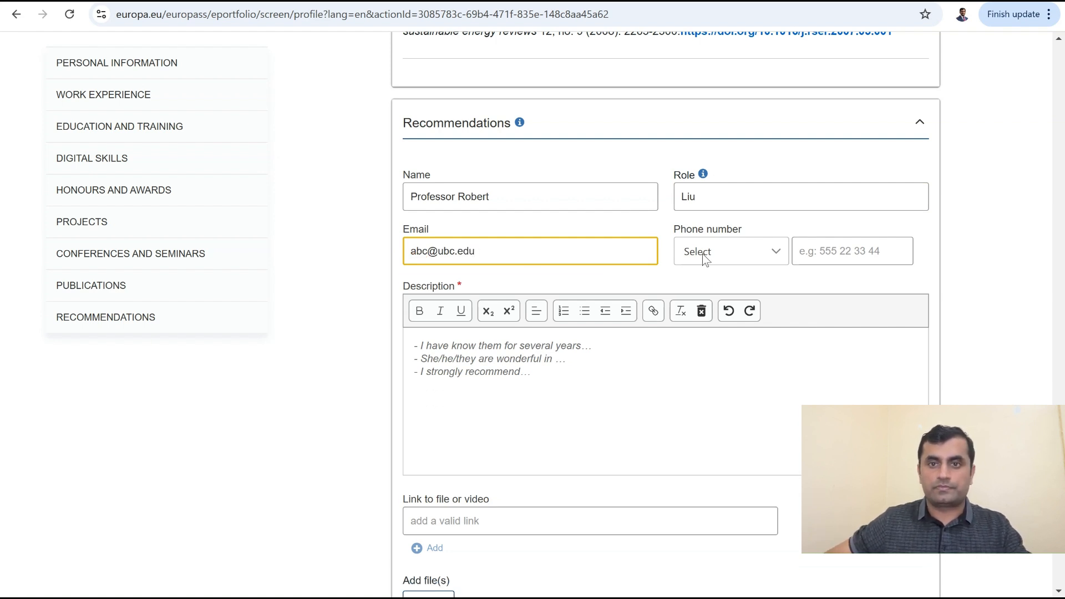
Step: Replace the placeholder description with 'Dept of Physics, University of Chicago'
left_click(529, 379)
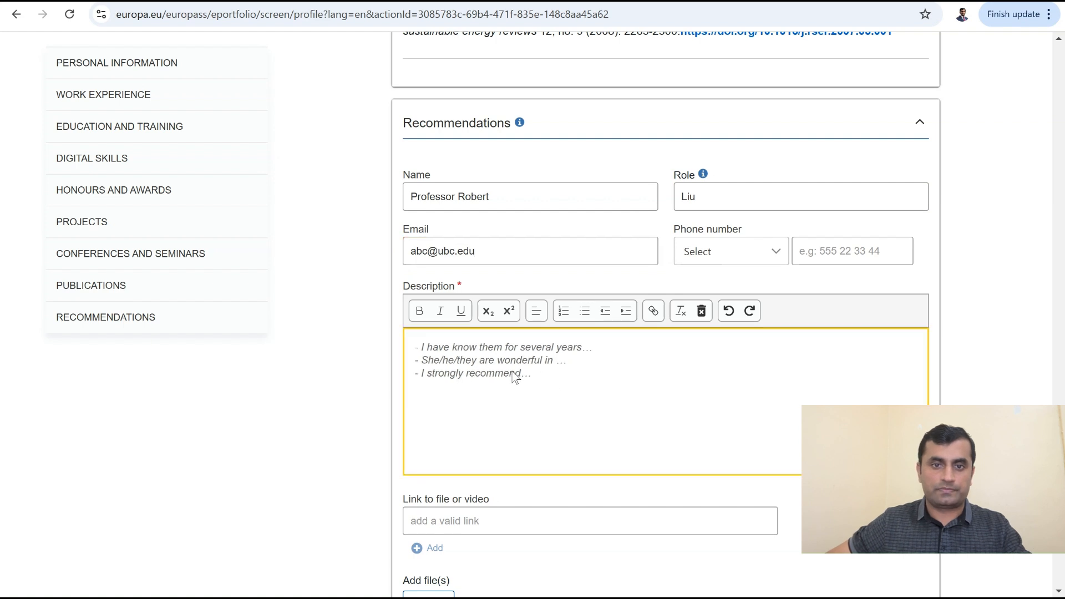
left_click_drag(542, 375, 411, 350)
key("BackSpace")
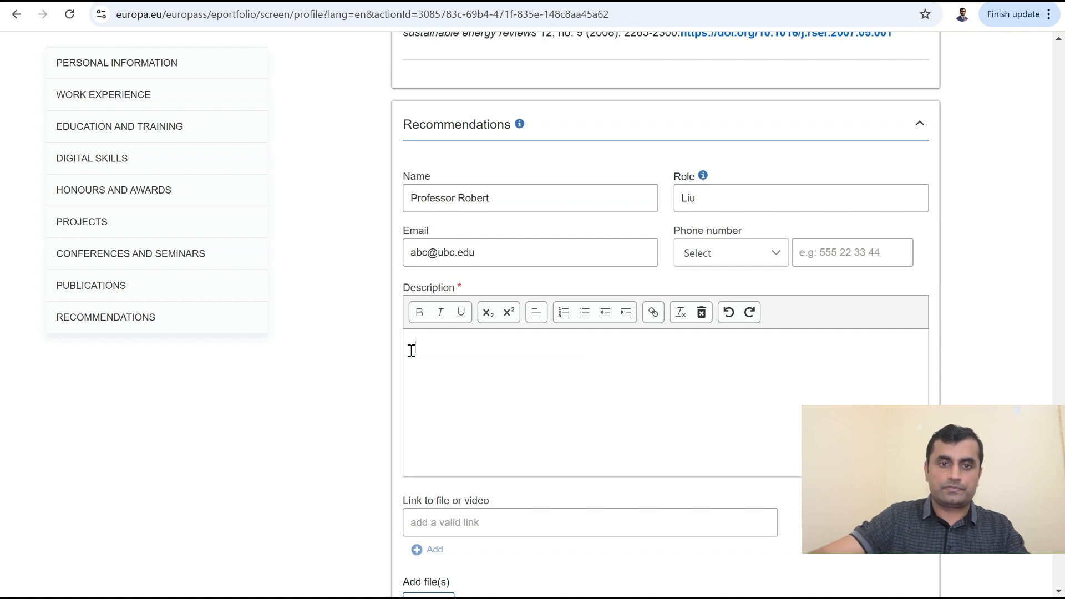
type("Dept ")
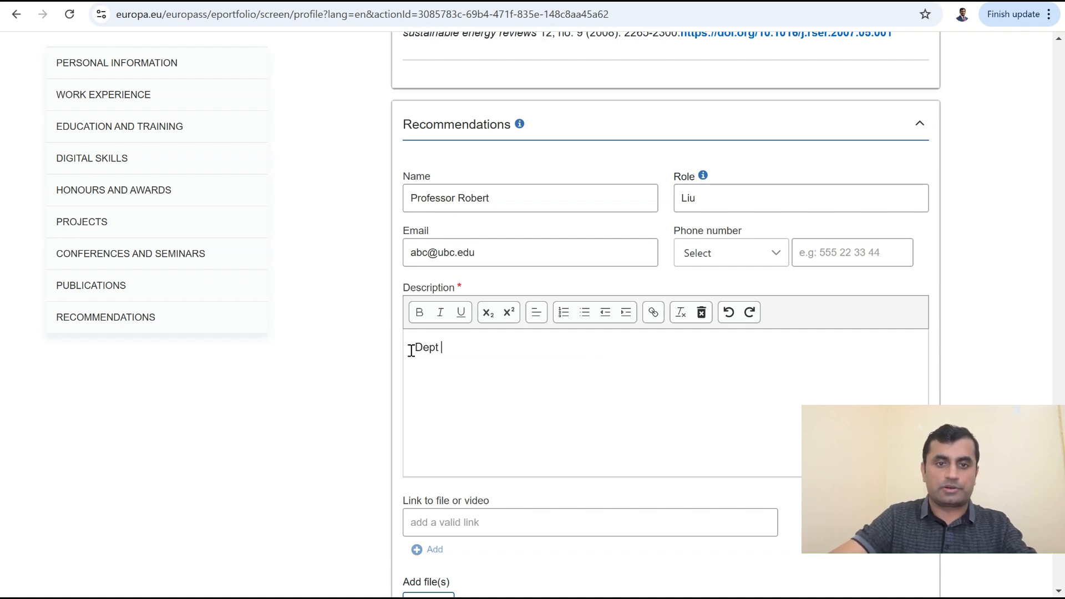
type("of Physics")
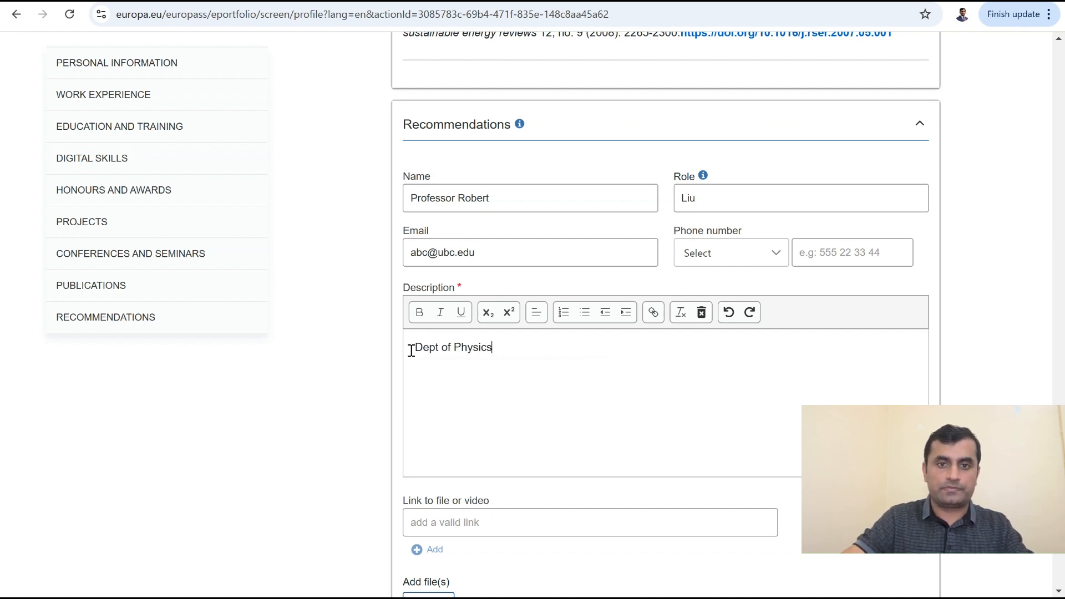
type(", Univers")
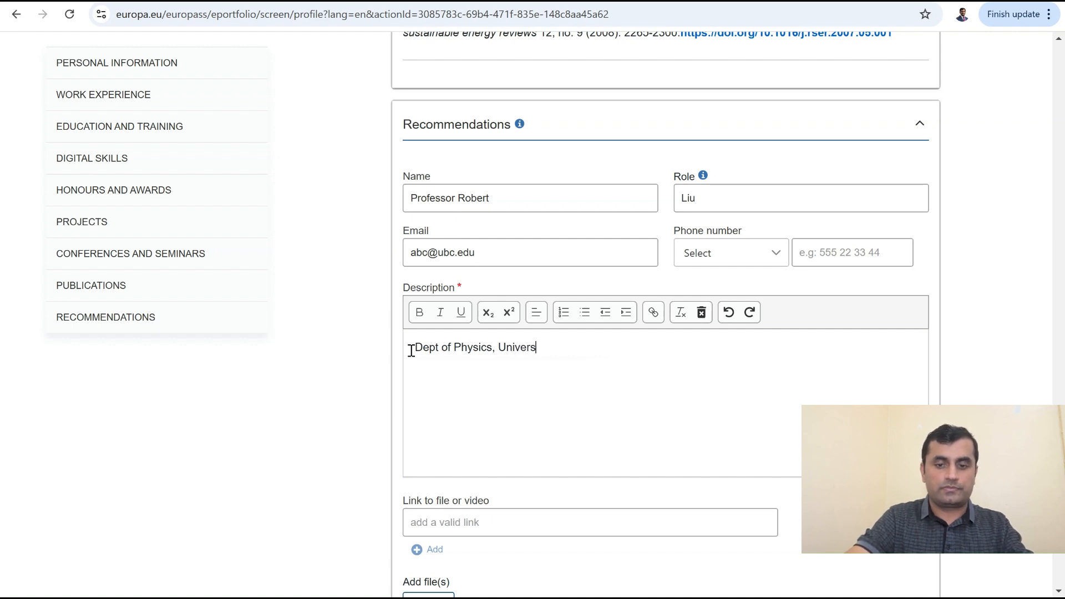
type("ity at ")
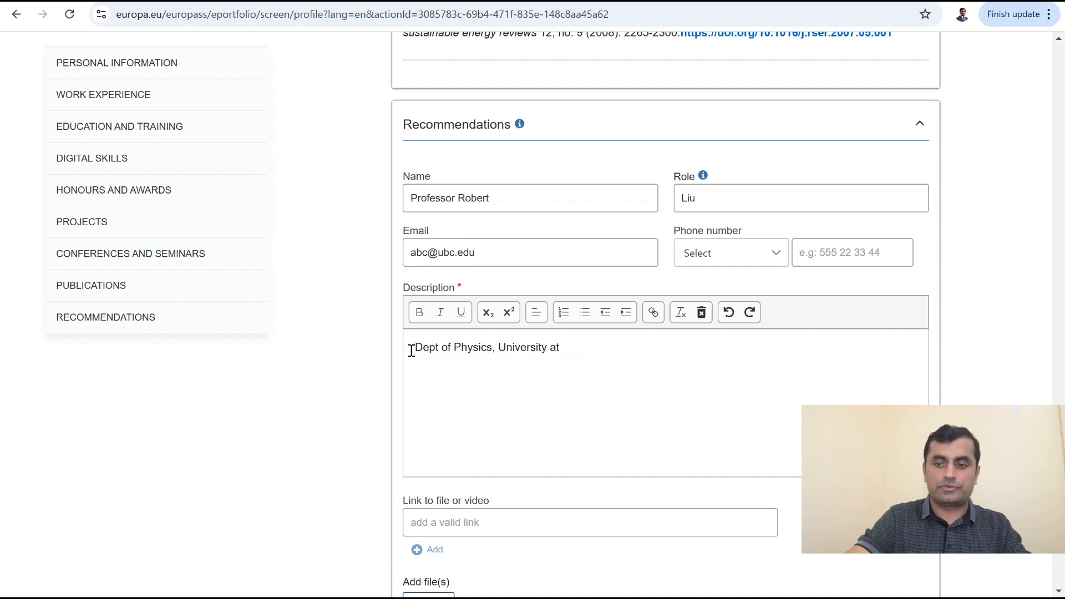
key("BackSpace")
key("BackSpace")
key("BackSpace")
type("of ")
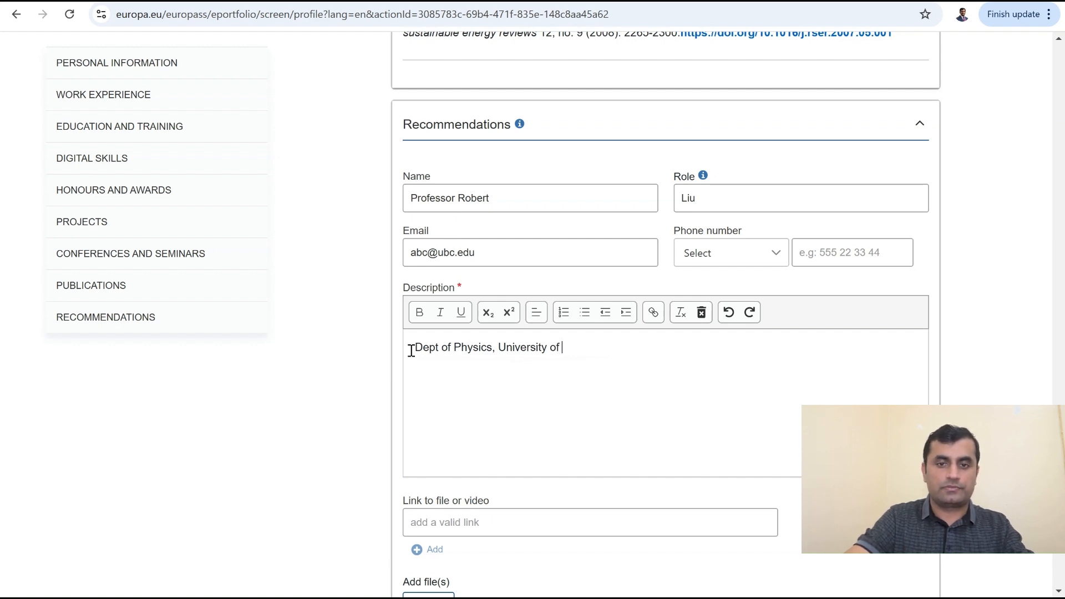
type("Chicago")
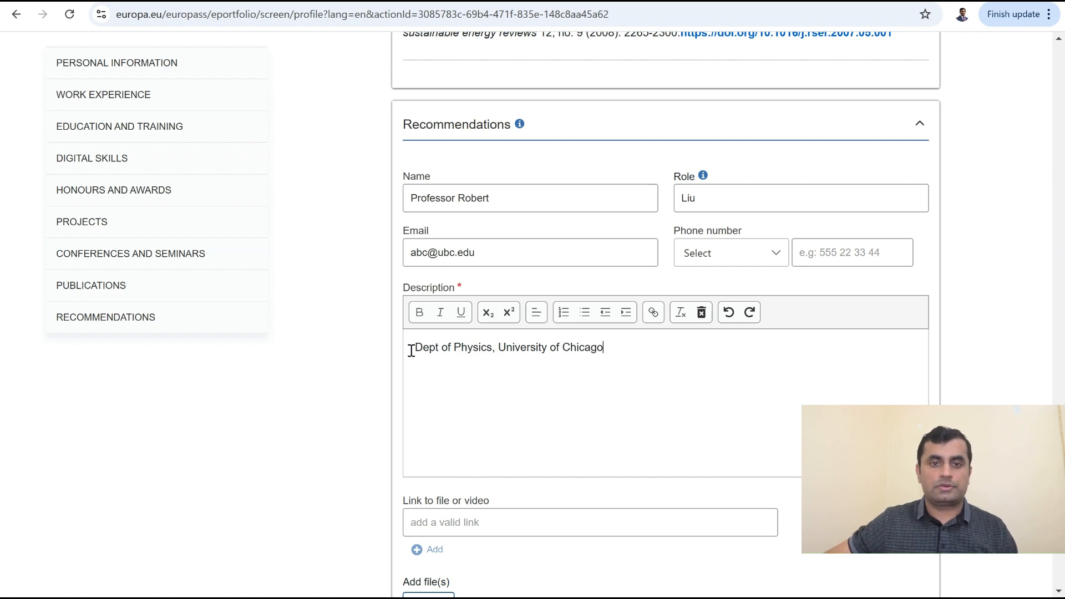
Step: Set the phone country code to United States +1 and enter the recommender's phone number
left_click(739, 258)
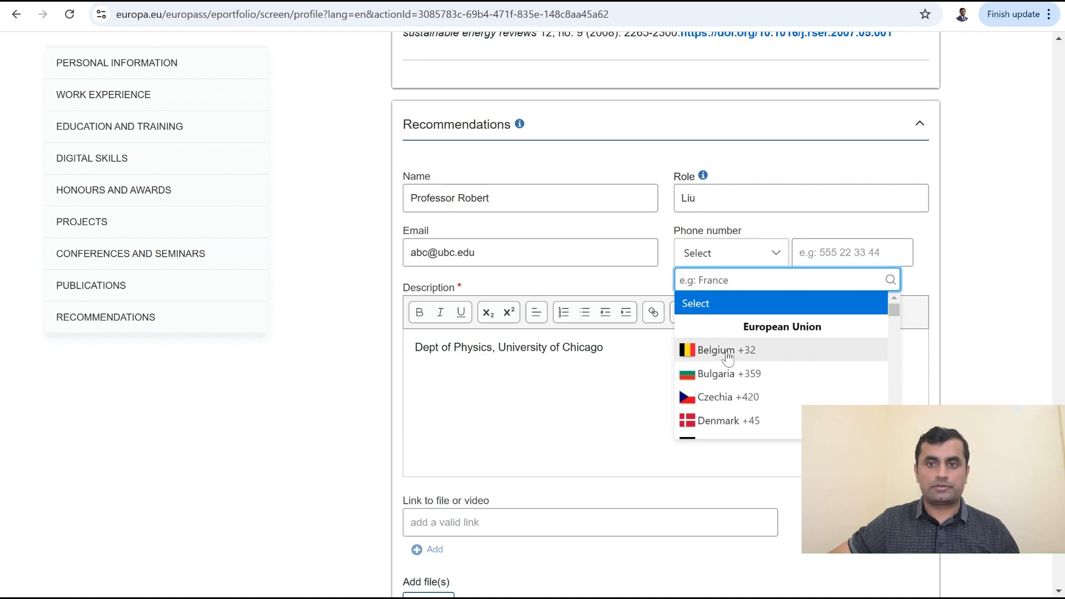
left_click(728, 356)
left_click(828, 253)
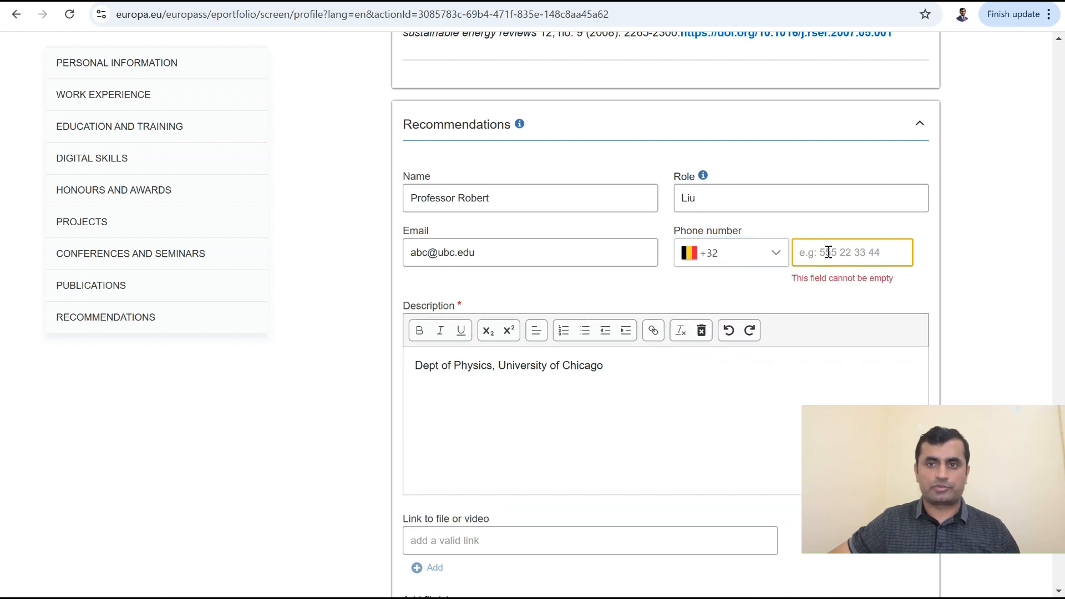
left_click(760, 257)
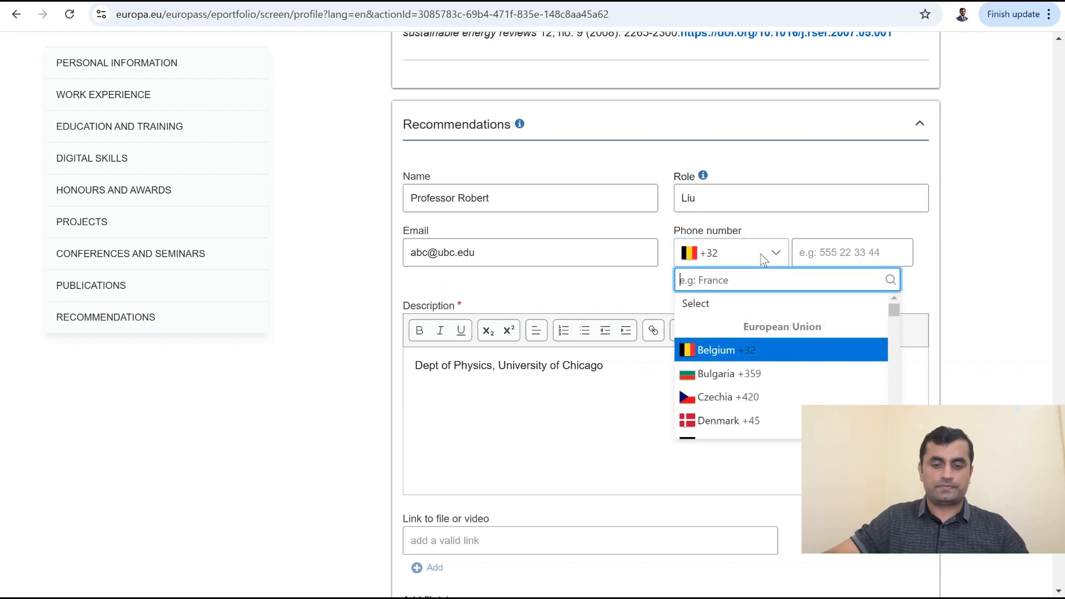
type("united")
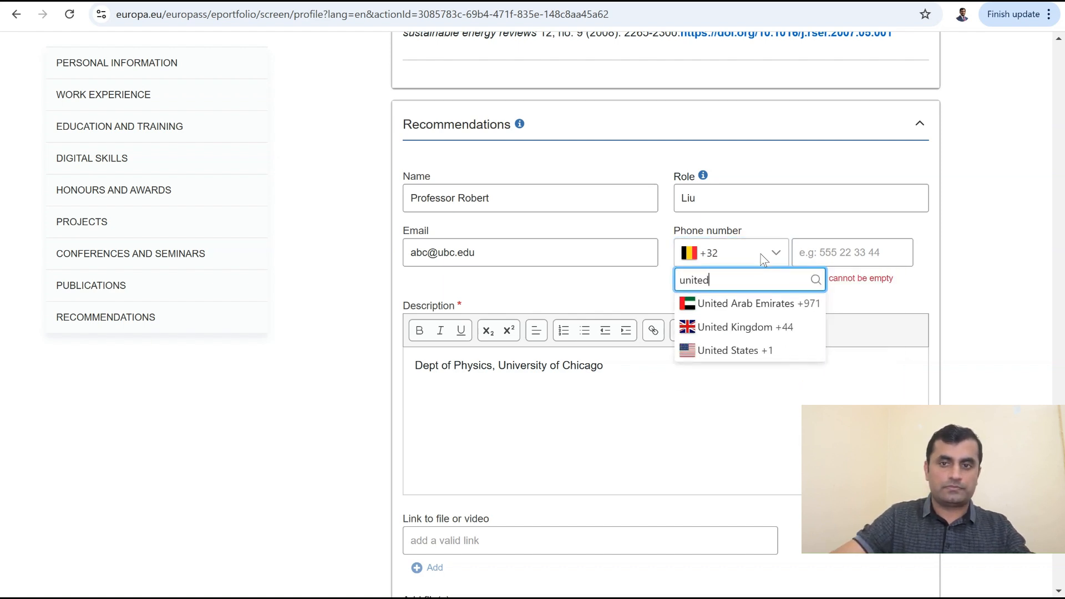
left_click(775, 311)
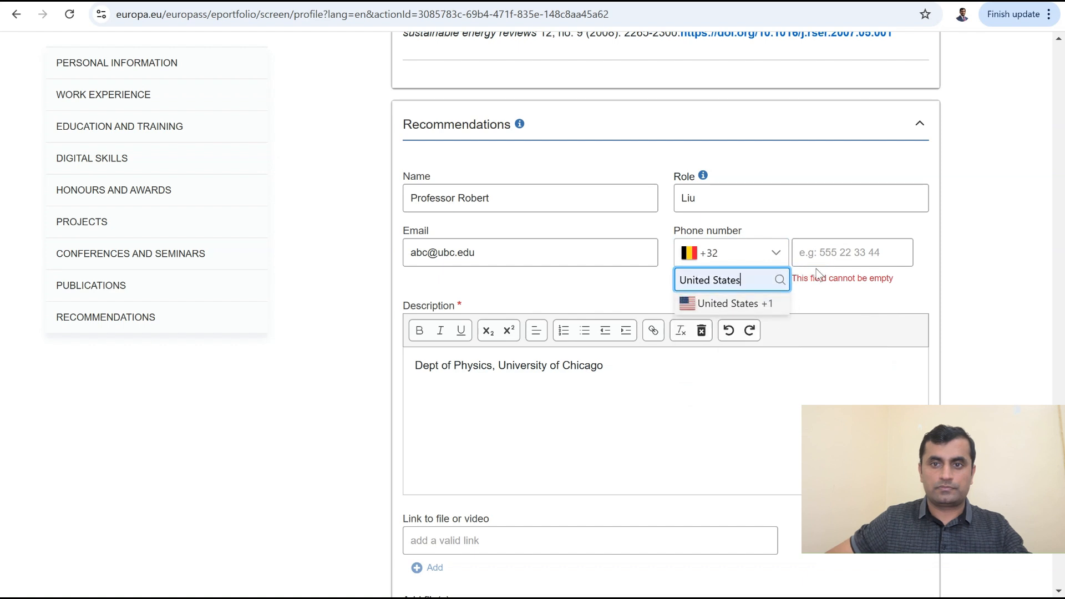
left_click(705, 304)
left_click(824, 252)
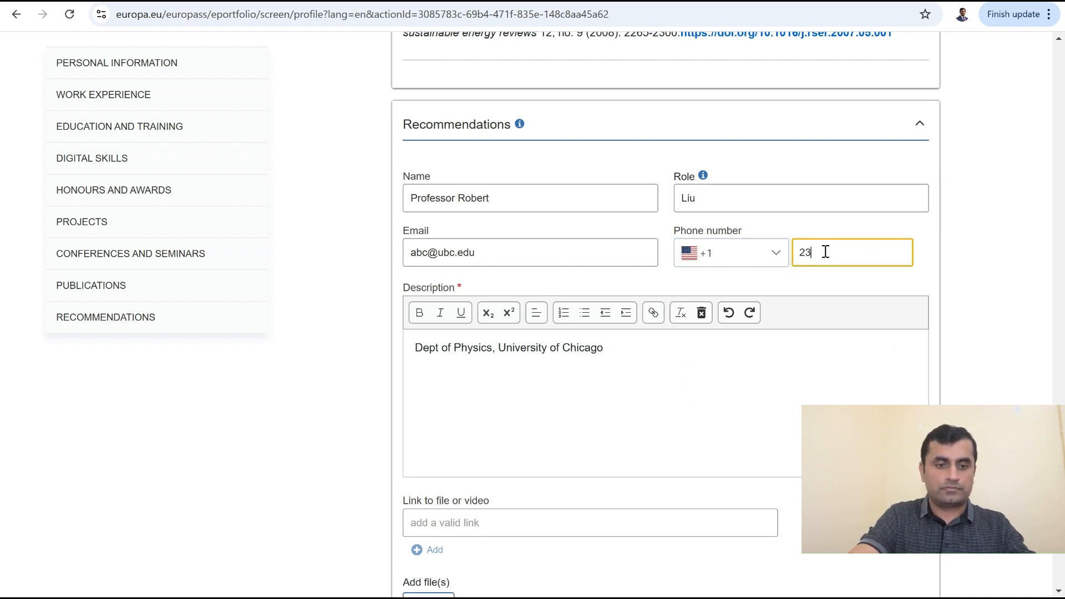
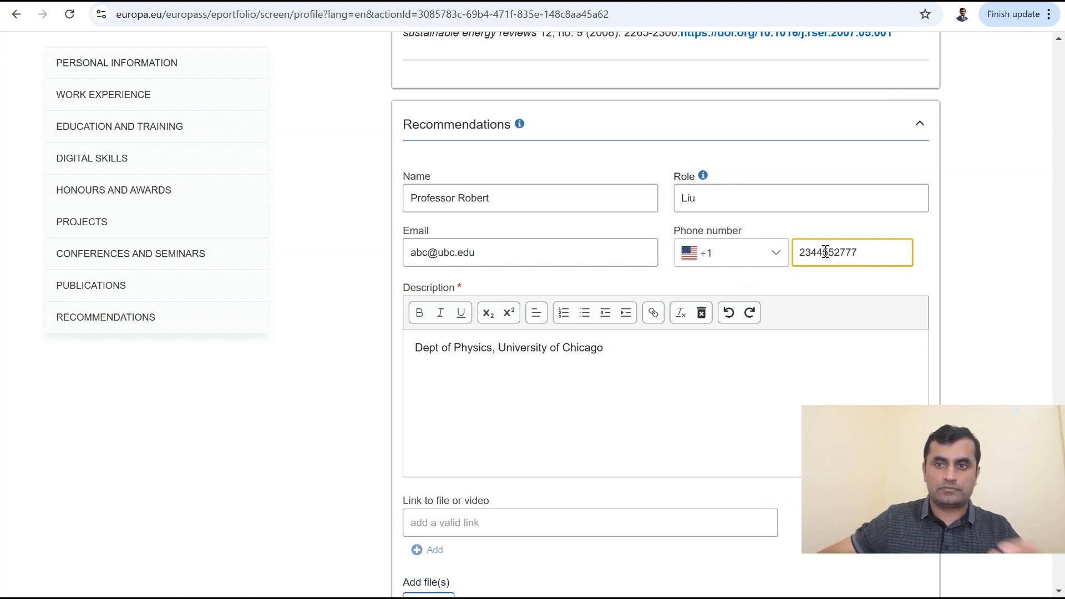
key("Tab")
Step: Save the recommendation entry
scroll(817, 393, "down", 3)
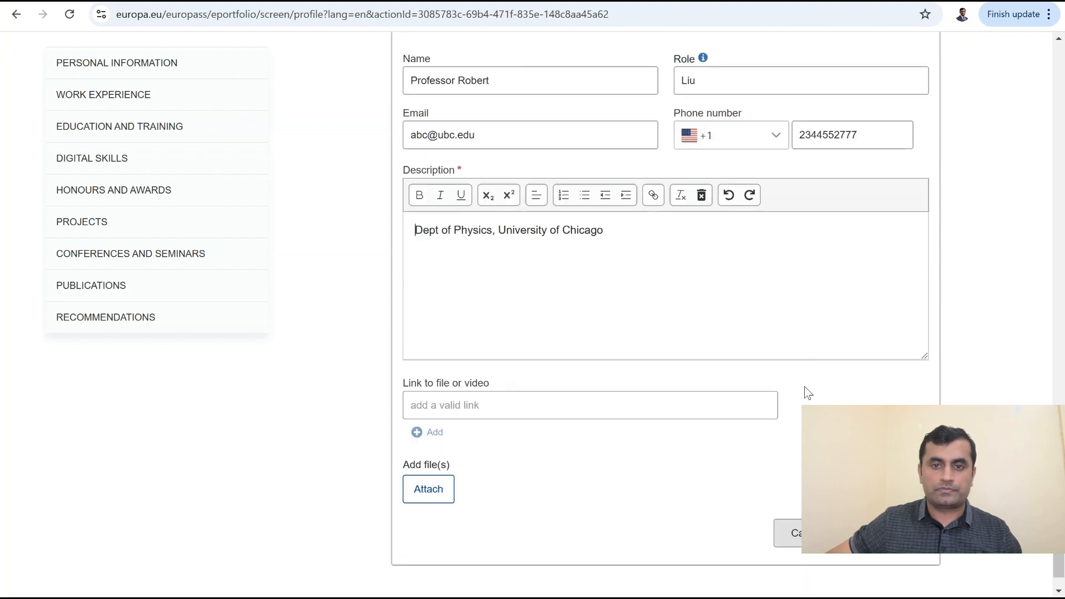
left_click(894, 503)
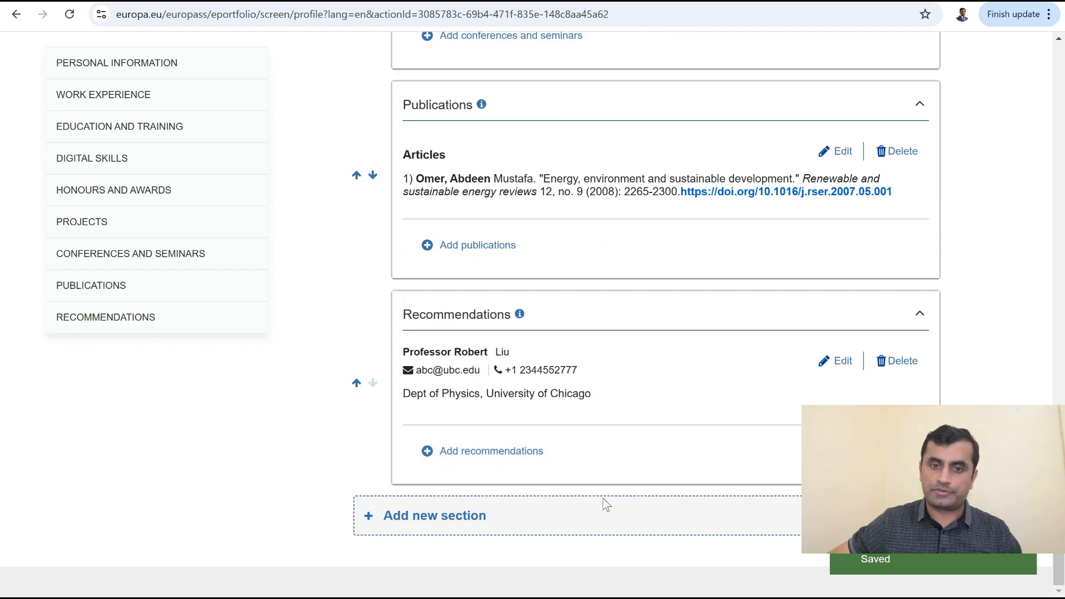
left_click(469, 515)
Step: Add an 'Other' type section titled 'English Language Test'
left_click(688, 318)
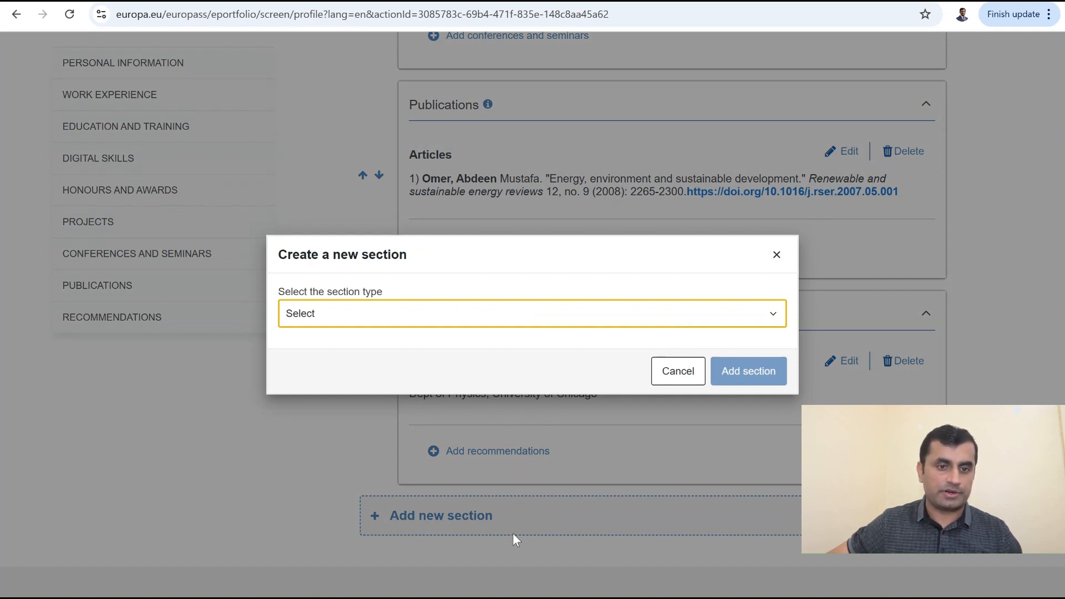
left_click(313, 533)
left_click(451, 347)
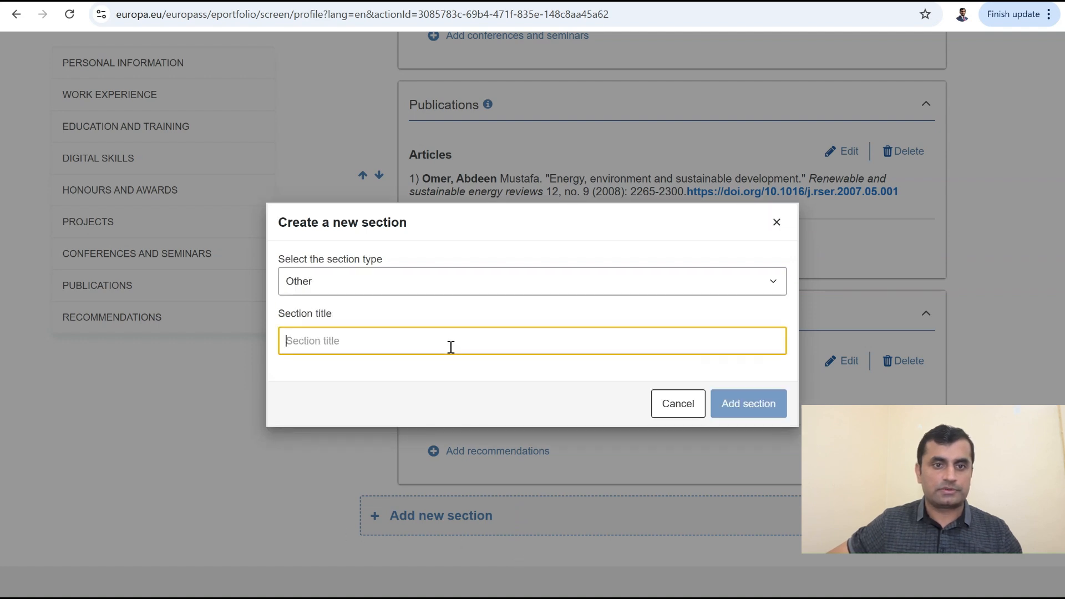
type("Englisg Lag")
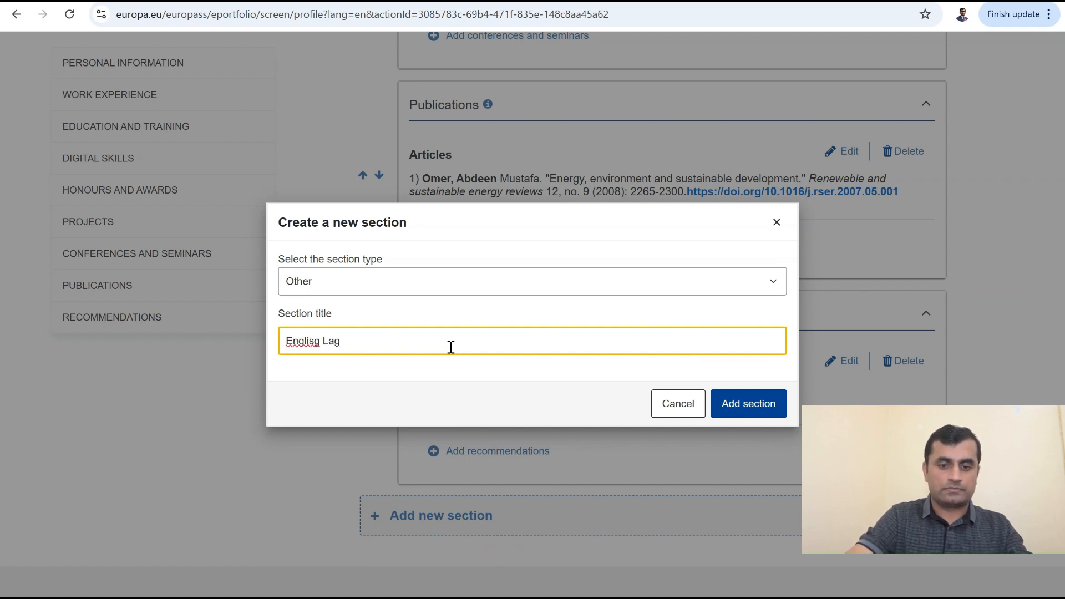
key("BackSpace")
key("BackSpace")
key("BackSpace")
key("BackSpace")
key("BackSpace")
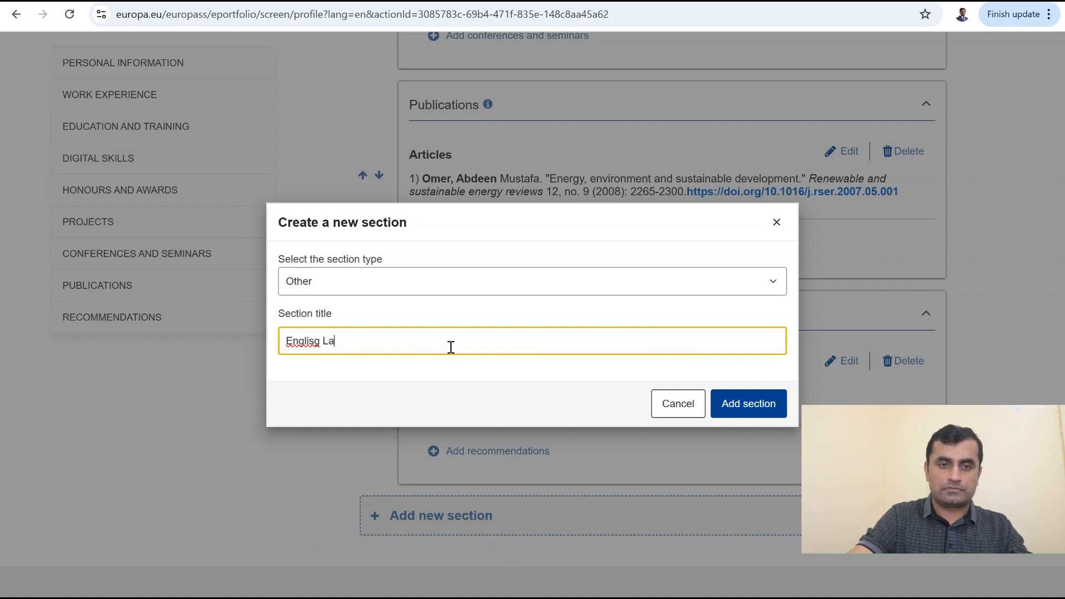
type("h ")
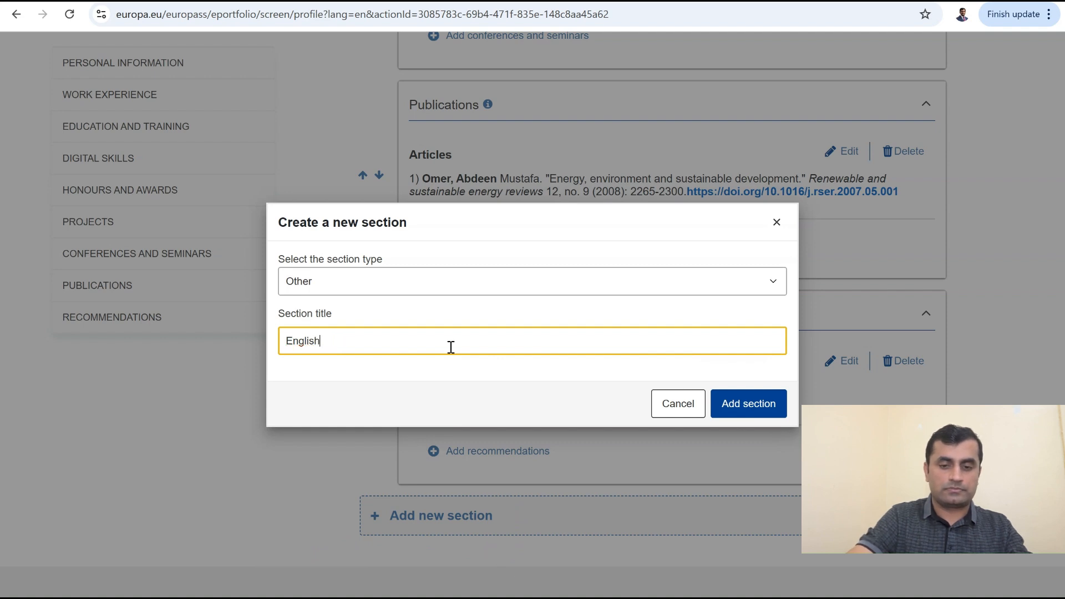
type("Language Test")
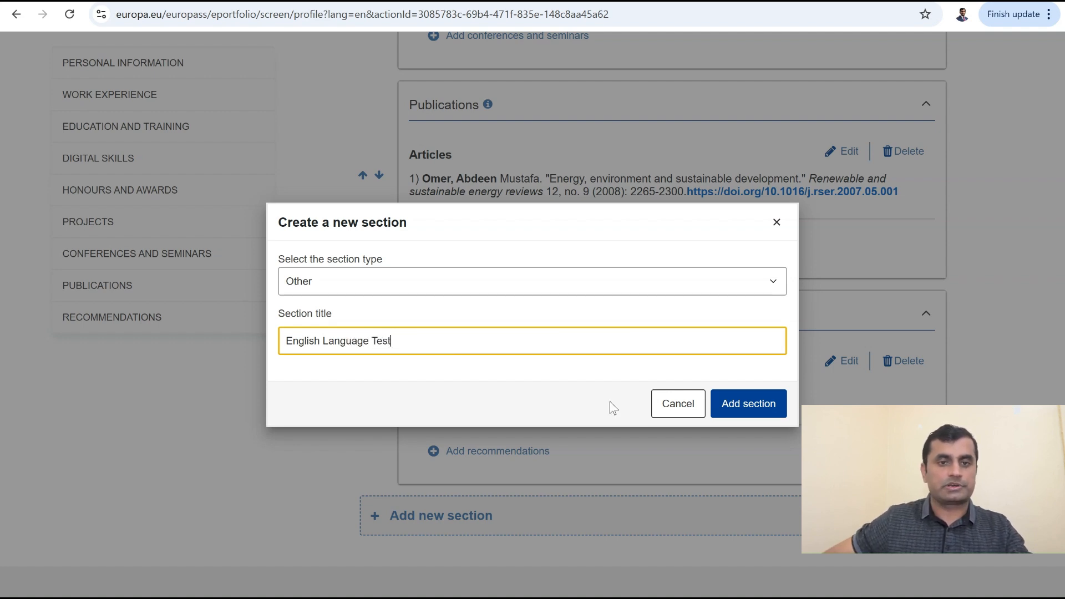
left_click(744, 407)
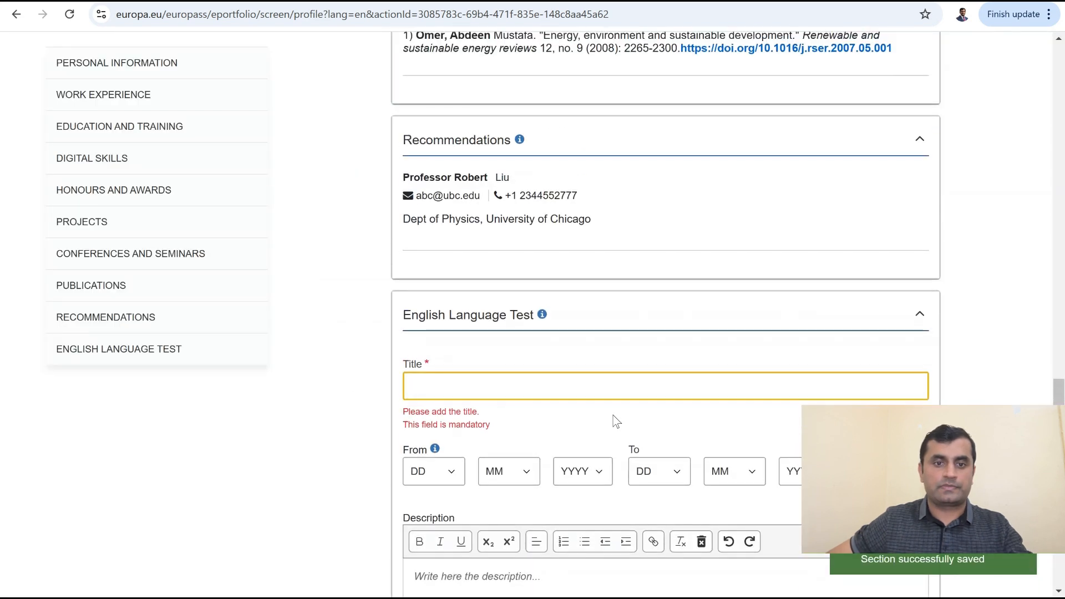
Step: Enter IELTS as the entry title
type("IELTS")
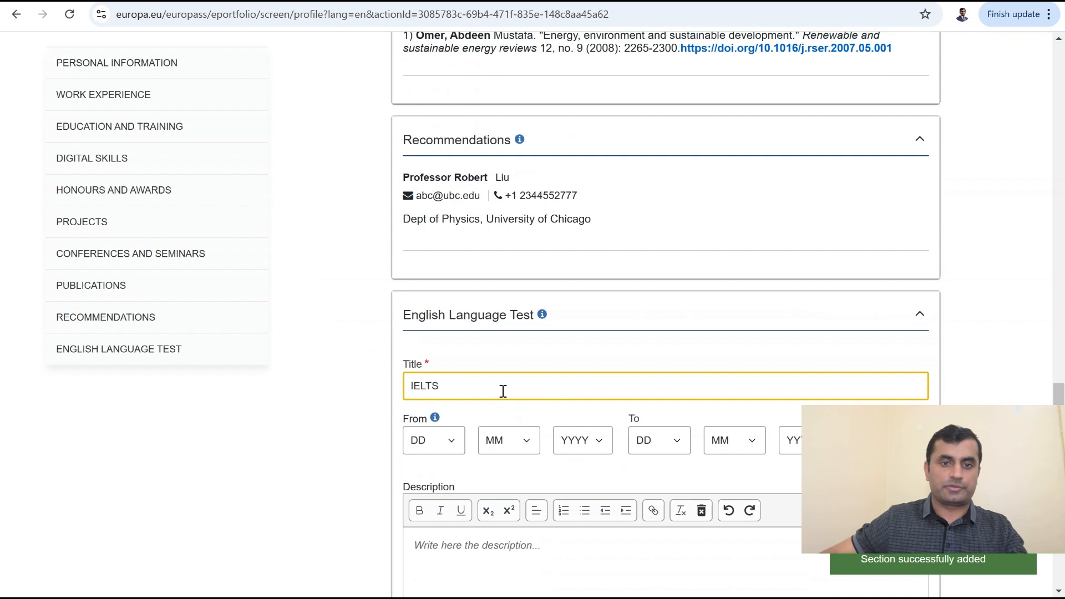
left_click(1020, 537)
scroll(576, 305, "down", 4)
Step: Set the To date to day 6, month 7, year 2022
left_click(669, 222)
key("6")
left_click(742, 219)
key("7")
left_click(812, 217)
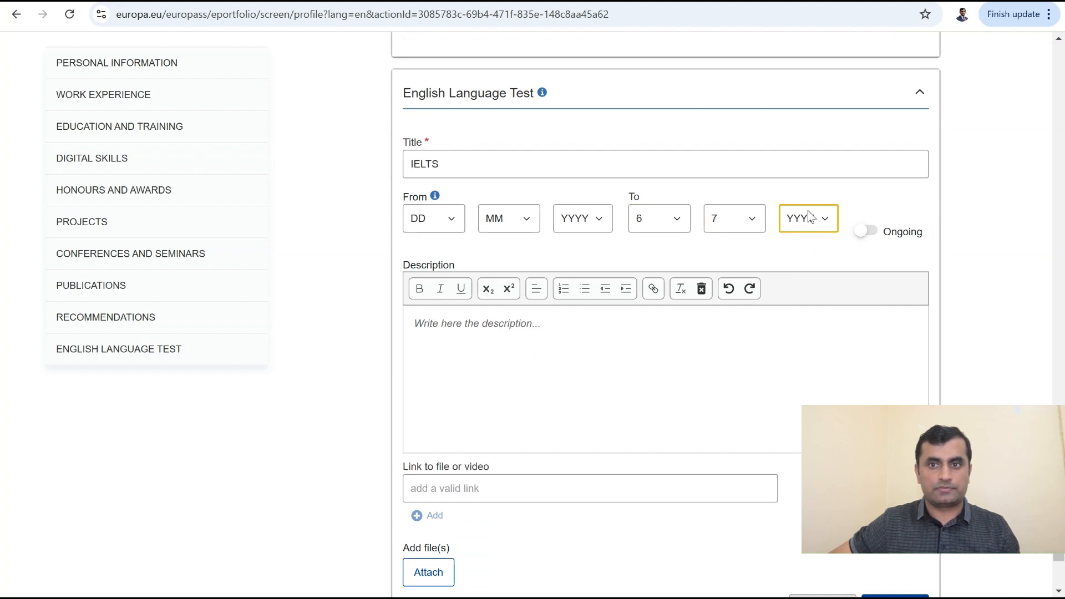
key("2")
key("0")
key("2")
key("2")
Step: Clear the placeholder text from the Description box
left_click(806, 330)
left_click_drag(415, 329, 580, 333)
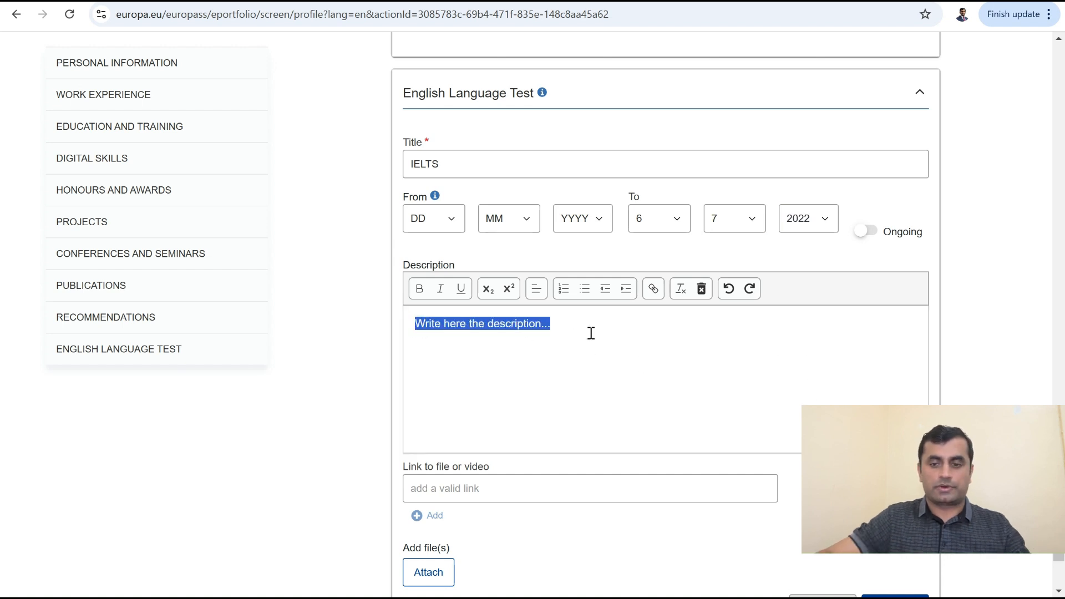
key("BackSpace")
Step: Write 'Overall Score: 7.0' and, on a new line, 'S 7.5 L 7.5 R 6.5 W 6.5'
type("Over")
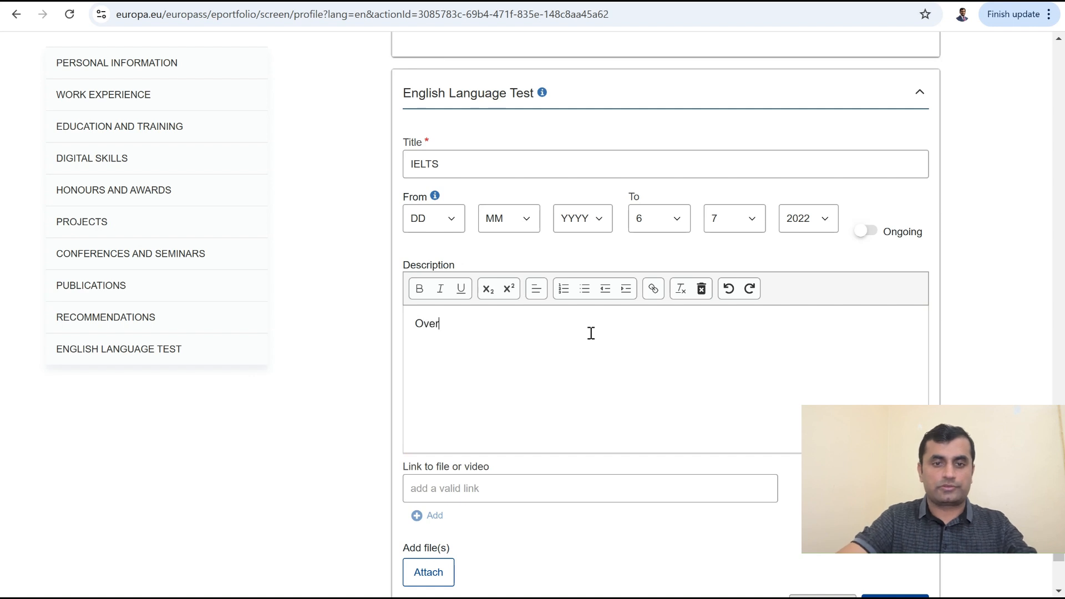
type("all Score")
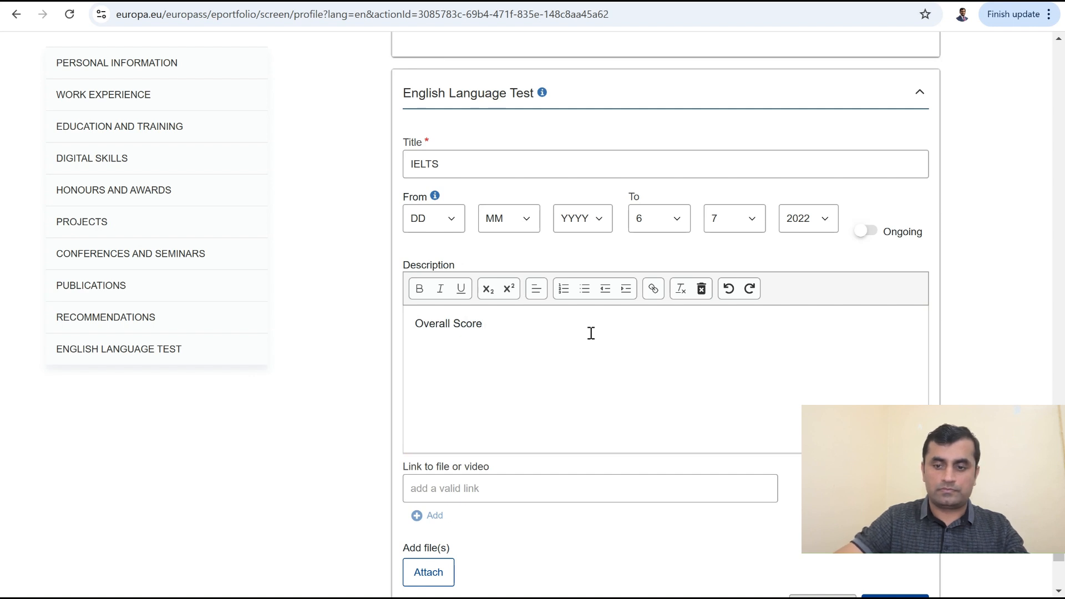
type(": 7")
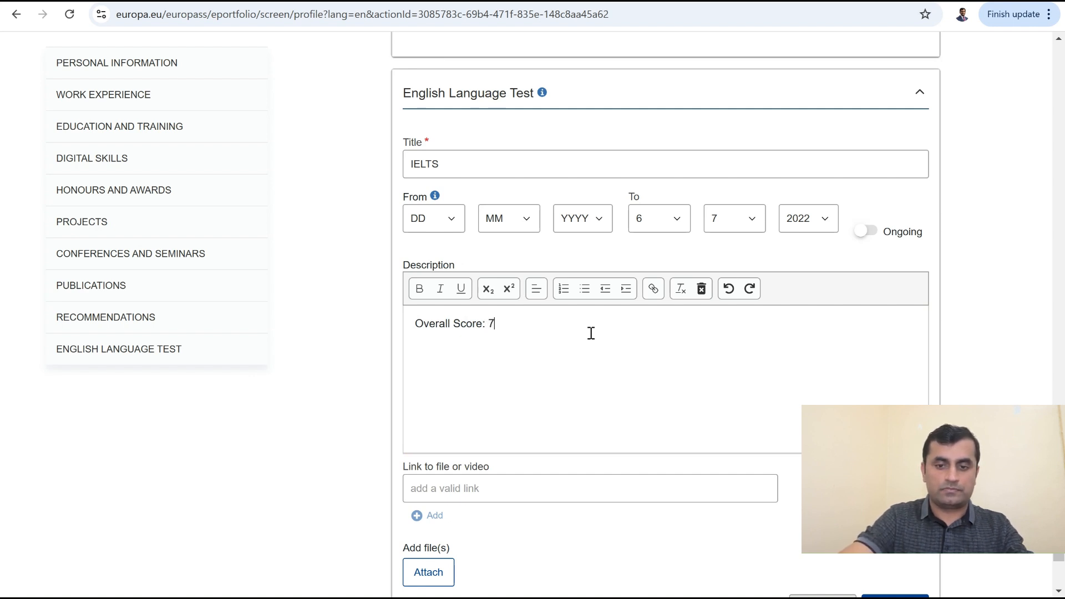
type(".0")
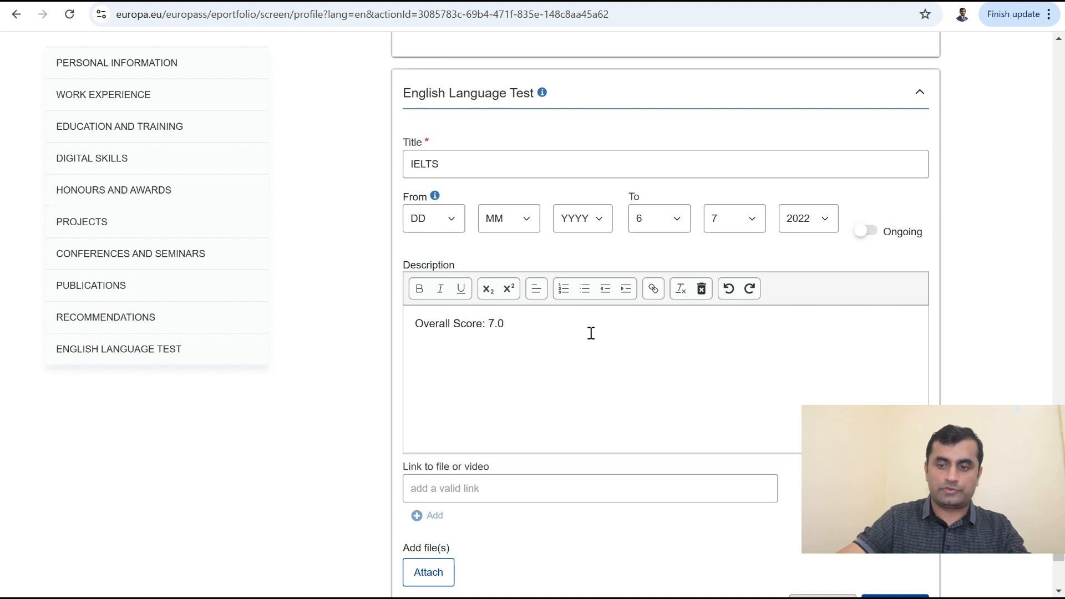
key("Return")
type("S")
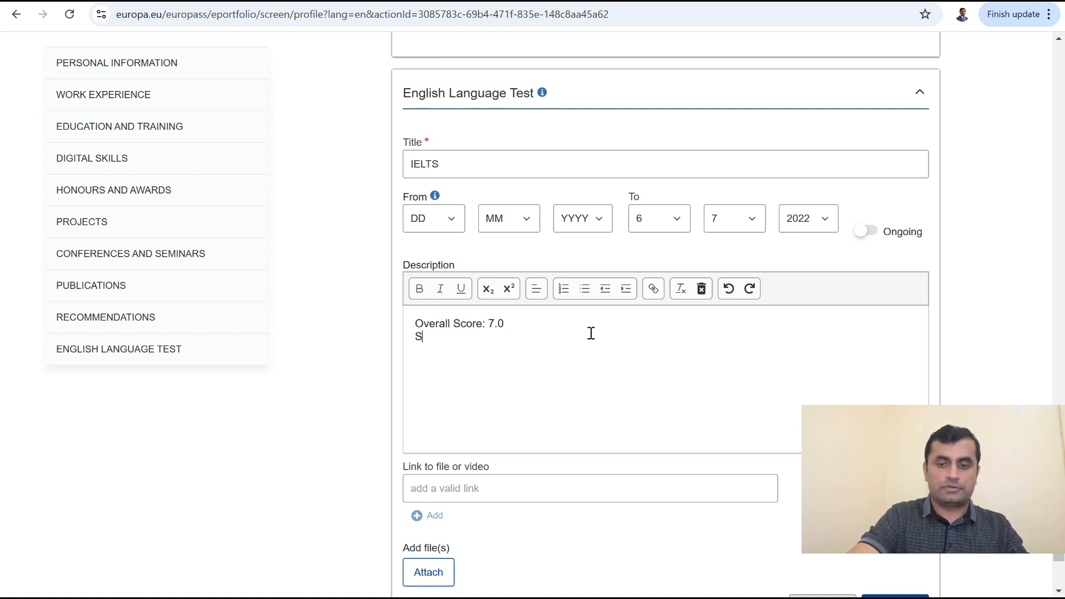
type(" 7")
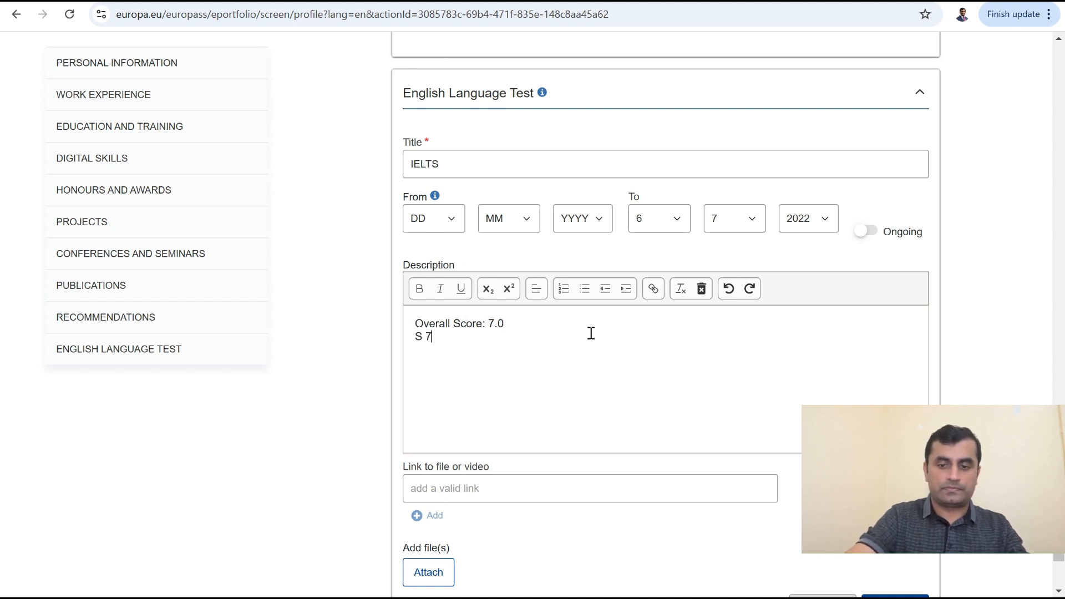
type(".5 L 6")
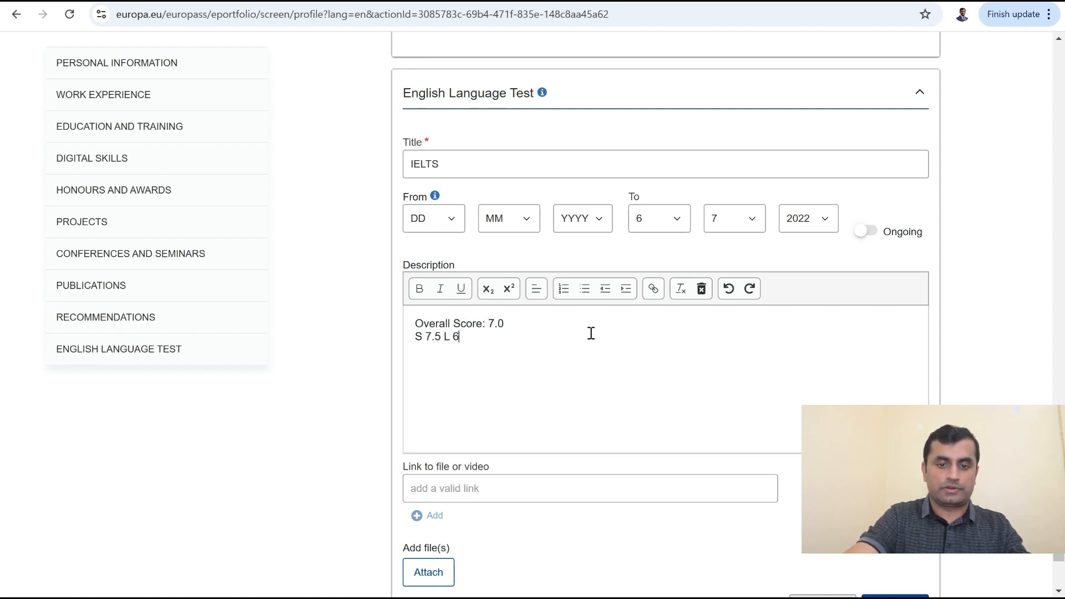
key("BackSpace")
type("7.5 R ")
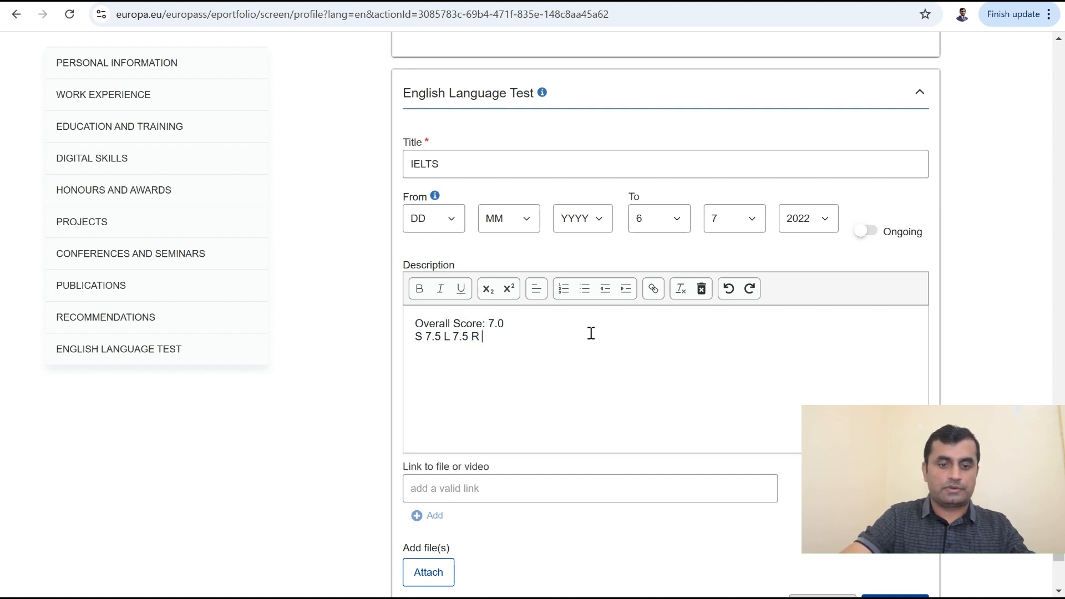
type("6.6")
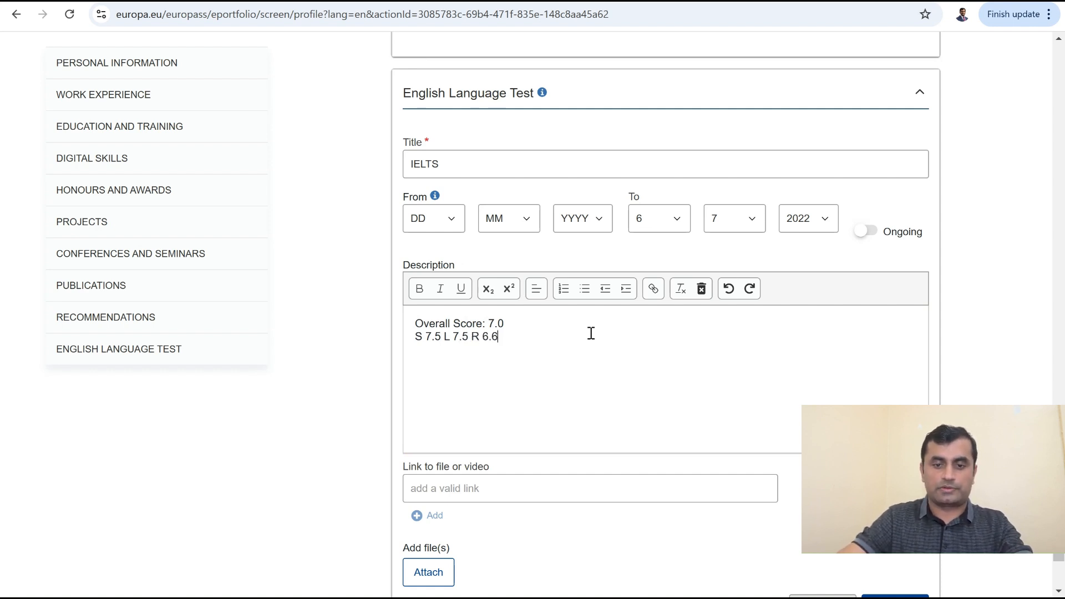
key("BackSpace")
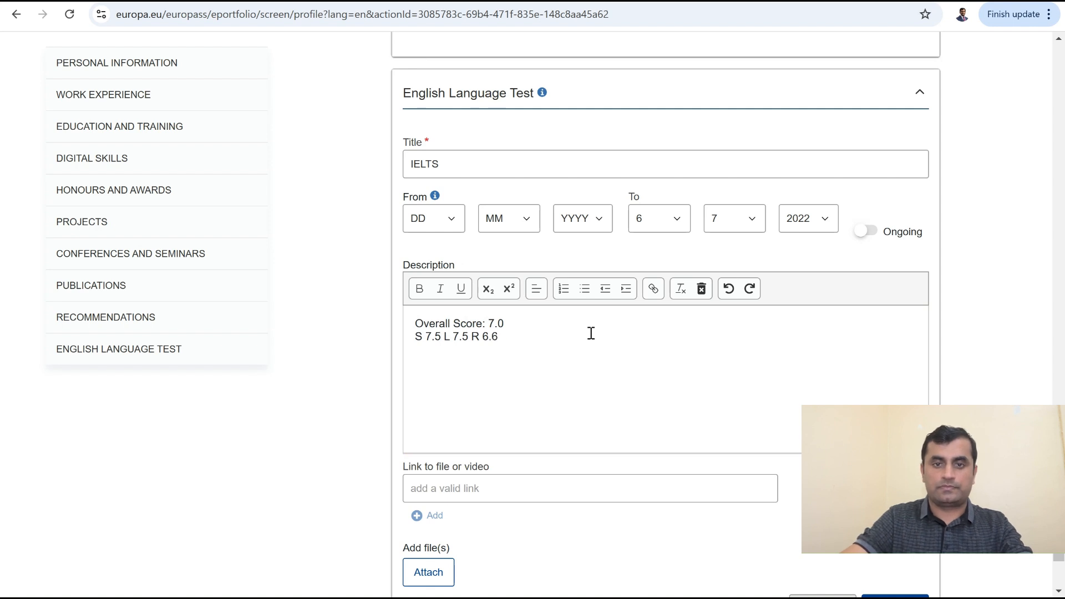
type("W 6.5")
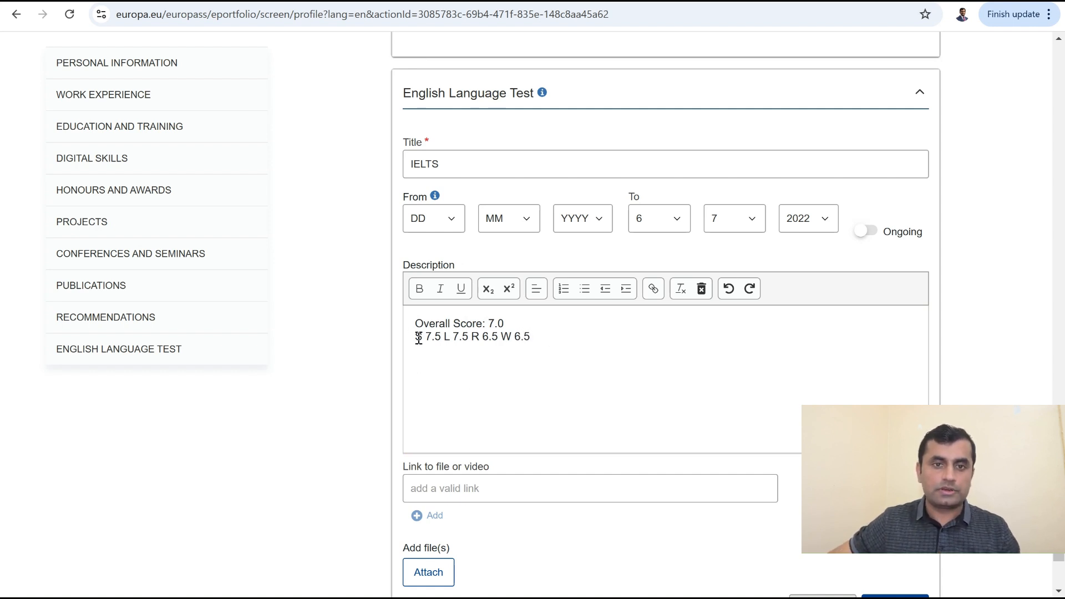
Step: Make the band letters S, L, R and W bold in the description
left_click_drag(415, 337, 422, 342)
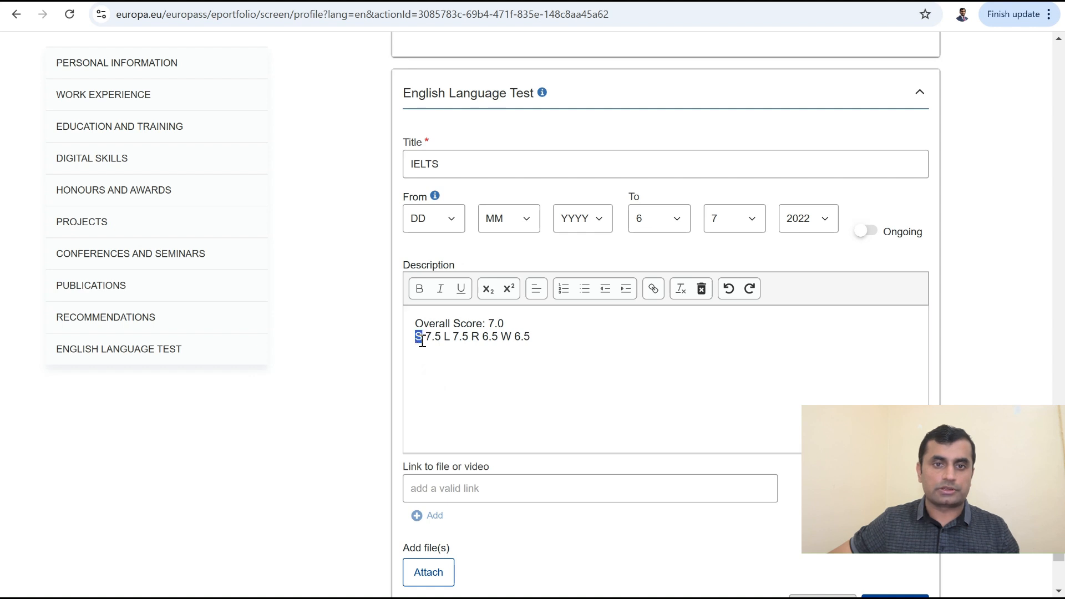
left_click(443, 339)
left_click_drag(443, 338, 450, 339)
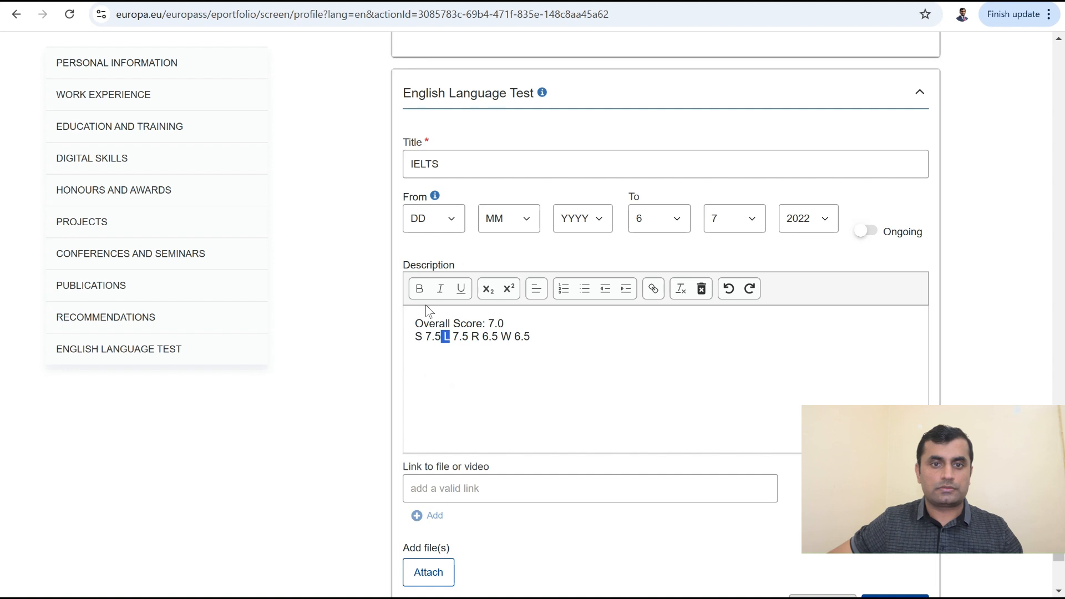
left_click(419, 288)
left_click_drag(414, 336, 423, 336)
left_click(419, 288)
left_click_drag(471, 337, 480, 337)
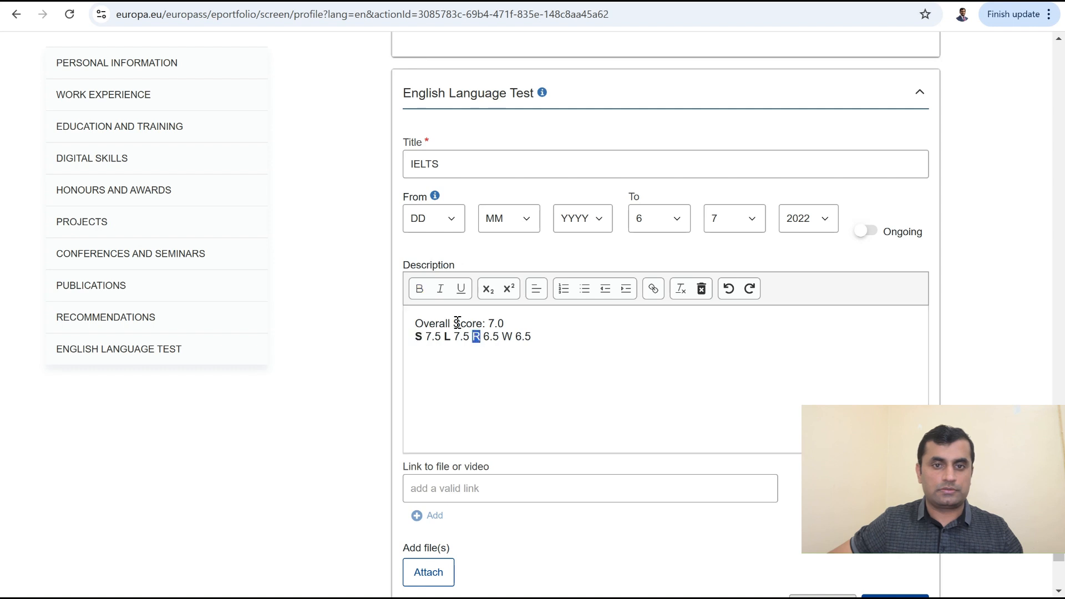
left_click(420, 289)
left_click_drag(502, 337, 512, 337)
left_click(419, 290)
Step: Save the IELTS entry
left_click(570, 349)
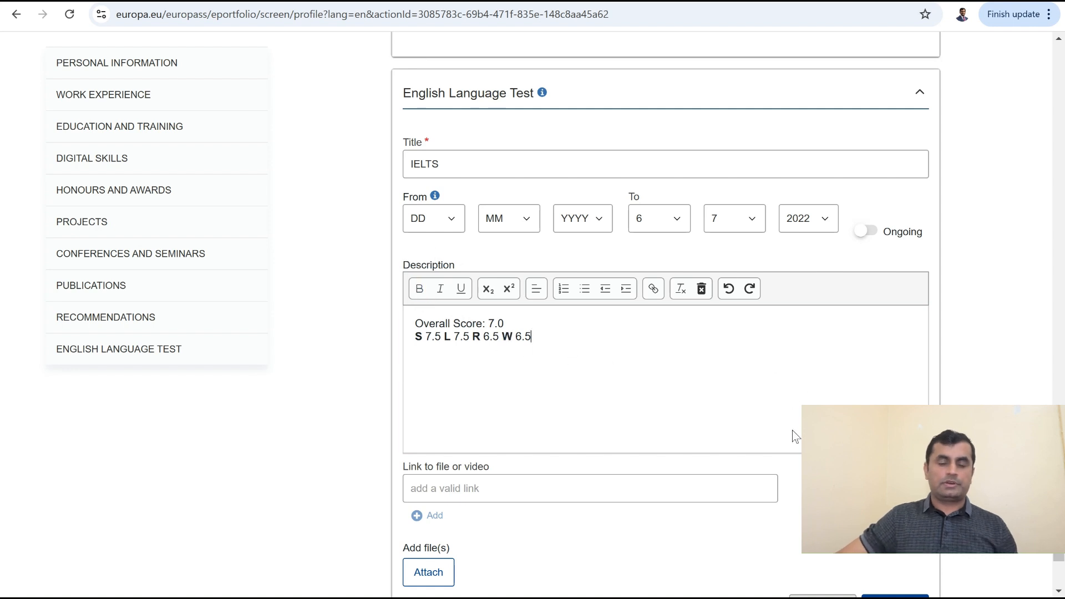
scroll(727, 335, "down", 2)
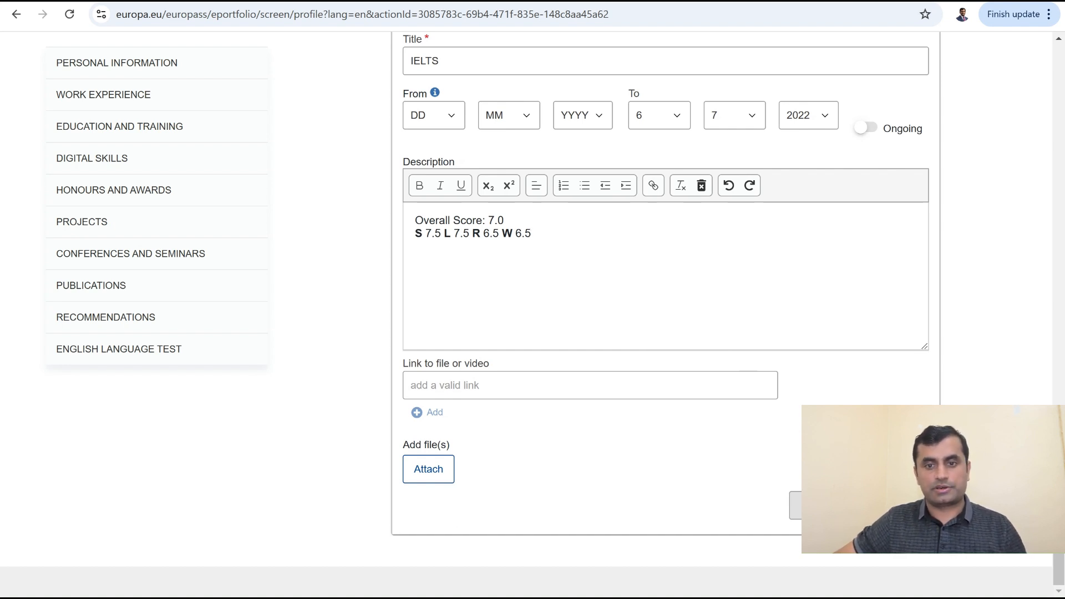
left_click(897, 506)
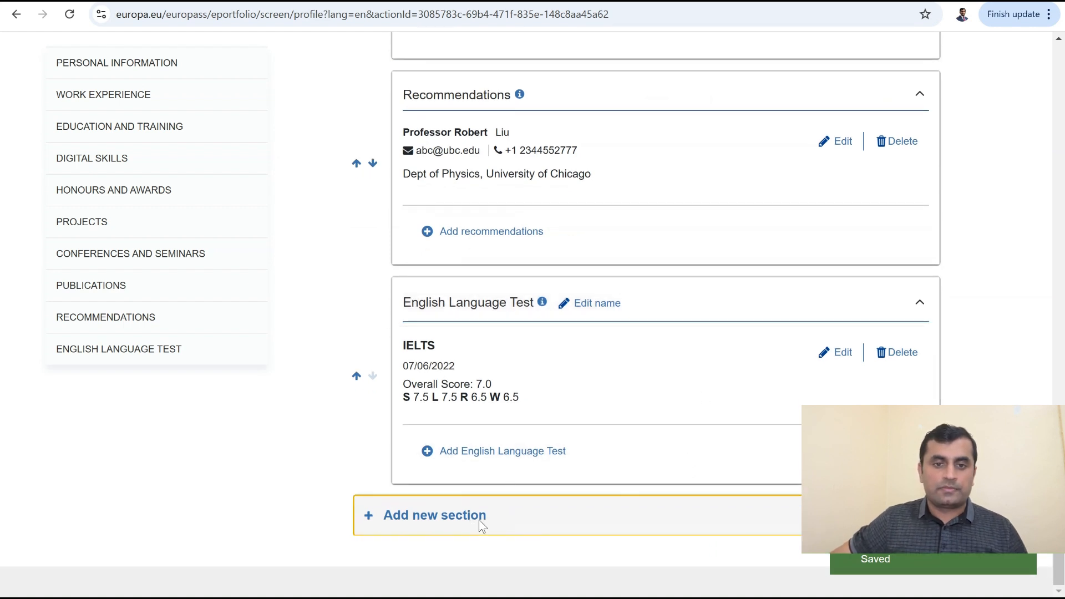
Step: Add an 'Other' type section titled 'Research Interests'
left_click(478, 524)
left_click(730, 318)
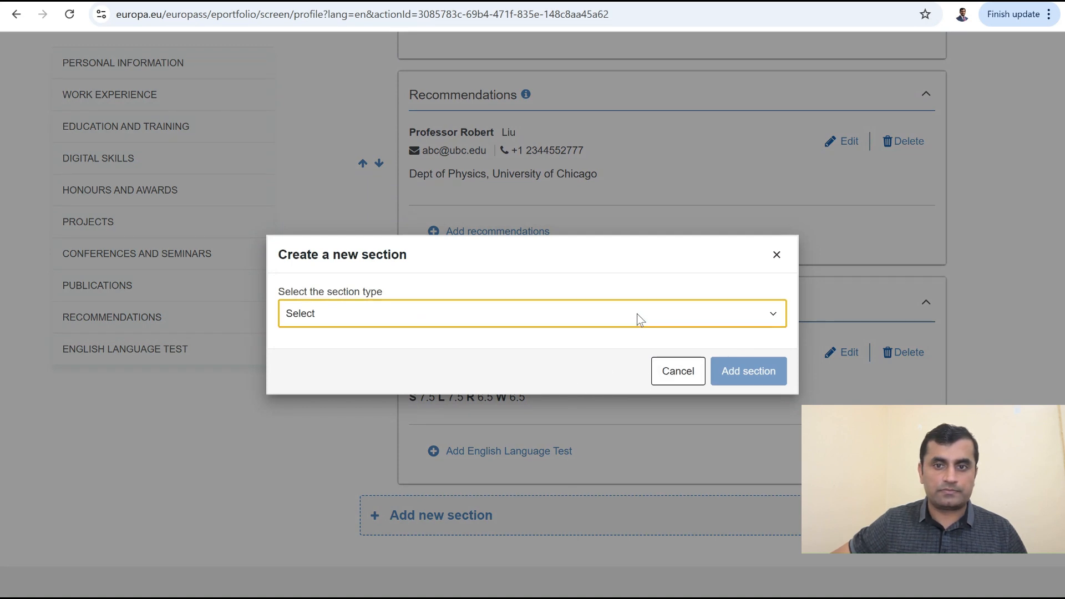
left_click(311, 527)
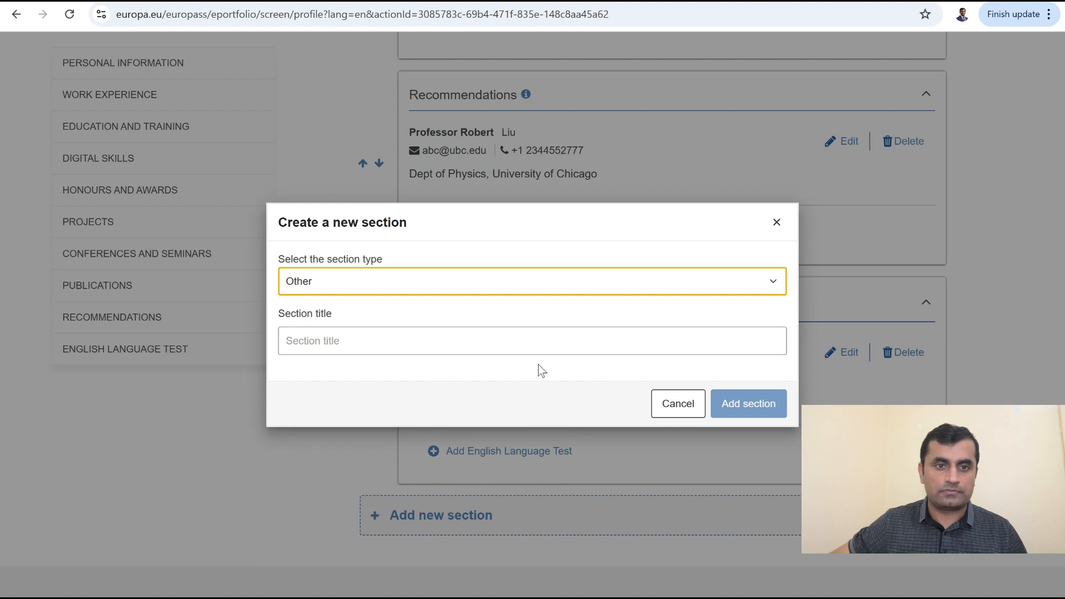
left_click(531, 332)
type("Res")
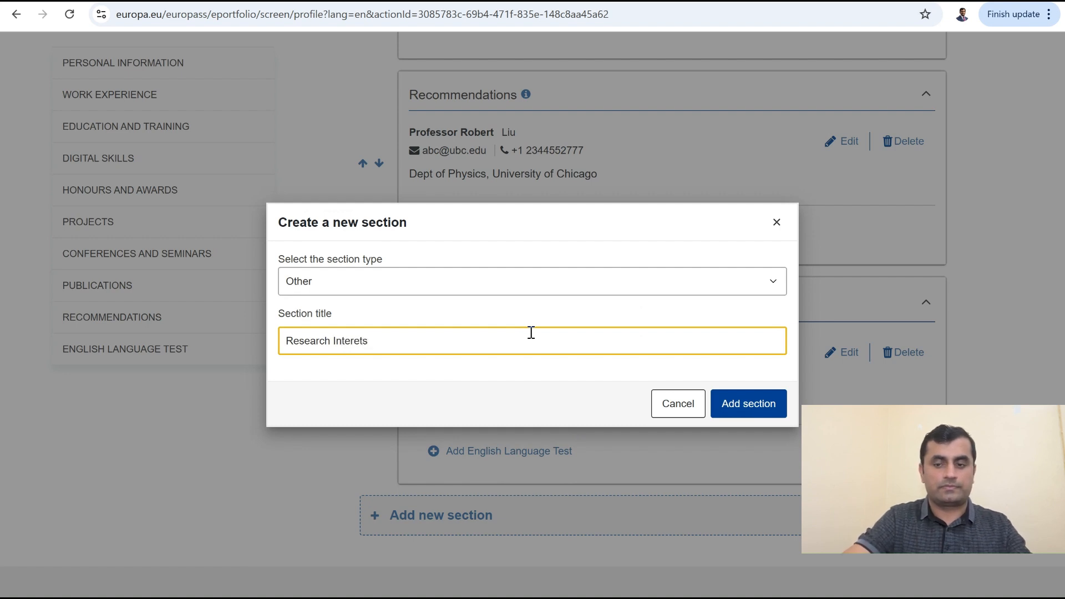
type("earch Interests")
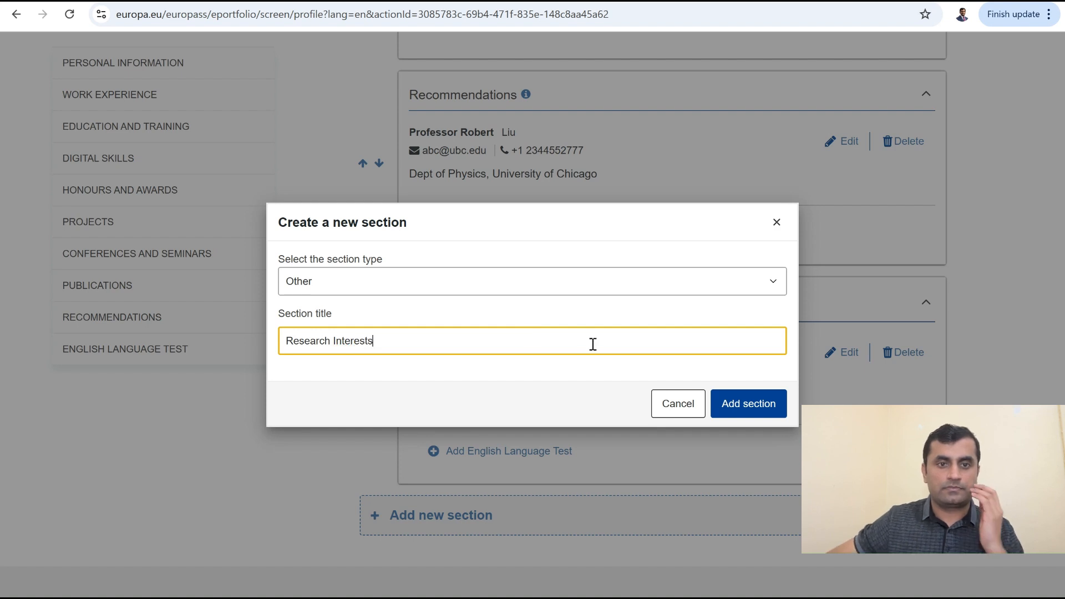
left_click(743, 409)
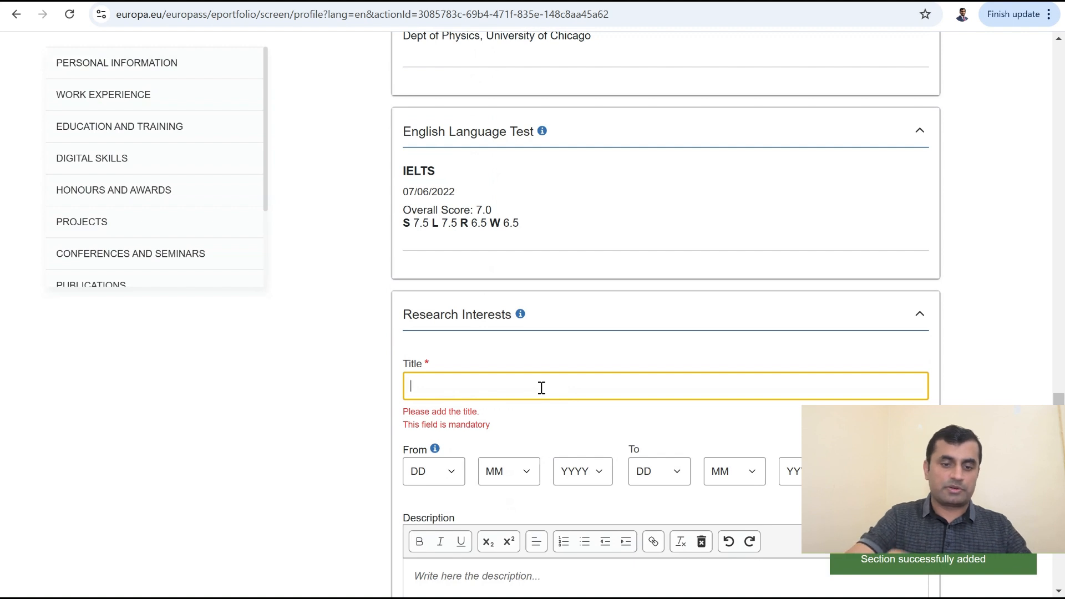
Step: Enter Chemistry as the entry title
type("Chemistry")
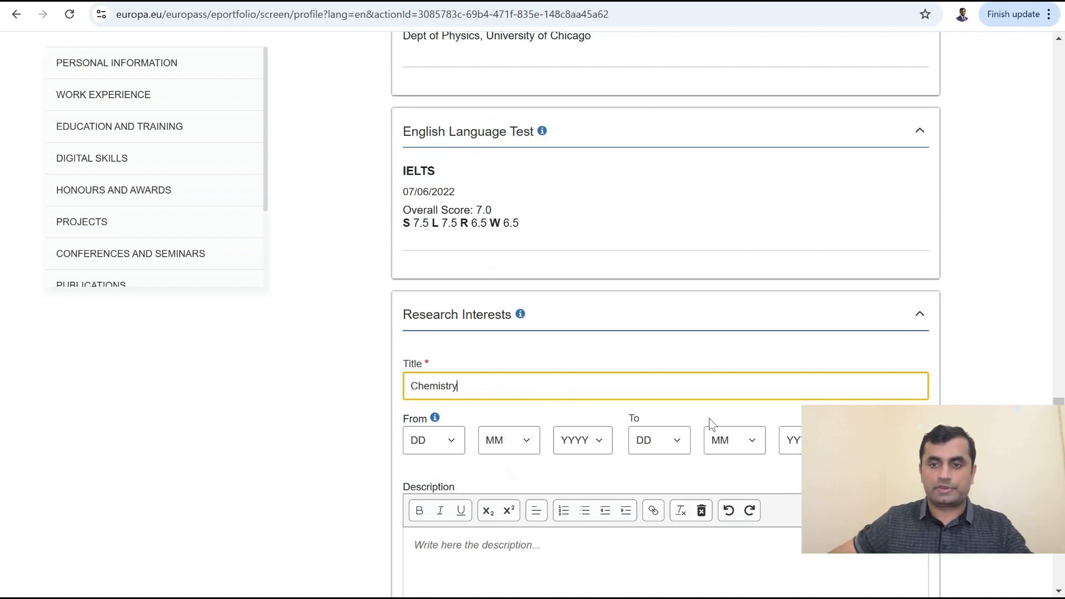
key("Tab")
scroll(666, 410, "down", 4)
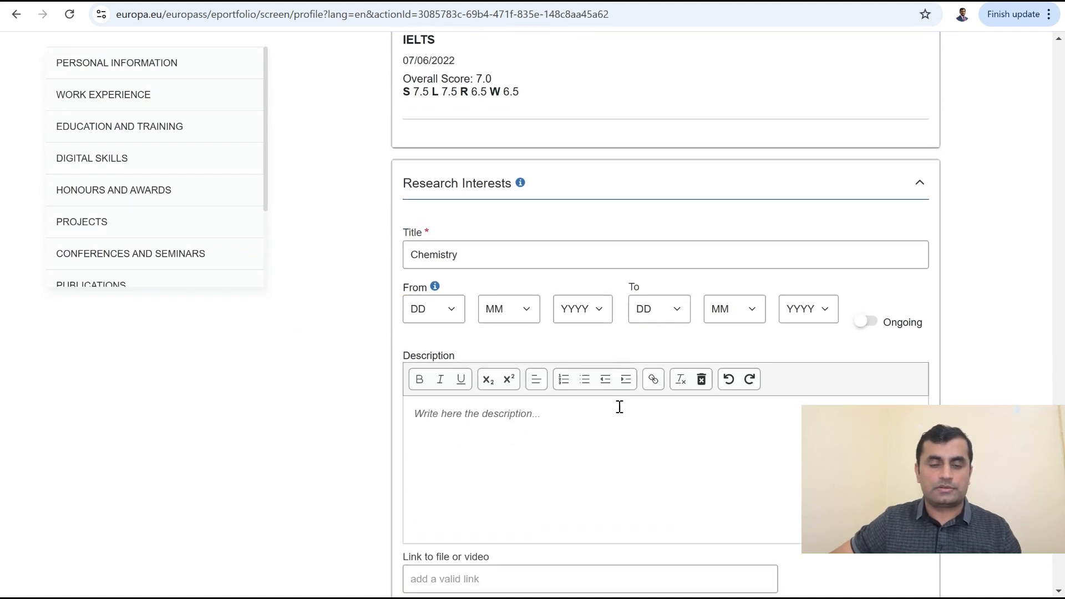
Step: Replace the description with '1) Photocatalysis 2) Drug delivery 3) Optoelectronics'
left_click(408, 326)
left_click_drag(409, 326, 597, 330)
key("BackSpace")
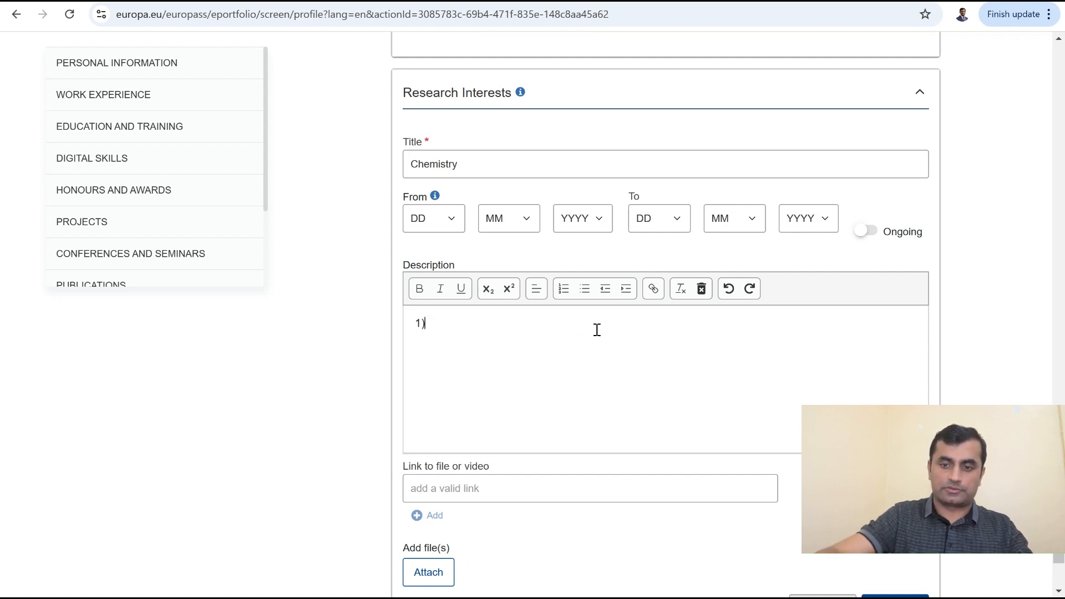
type("1) Photocat")
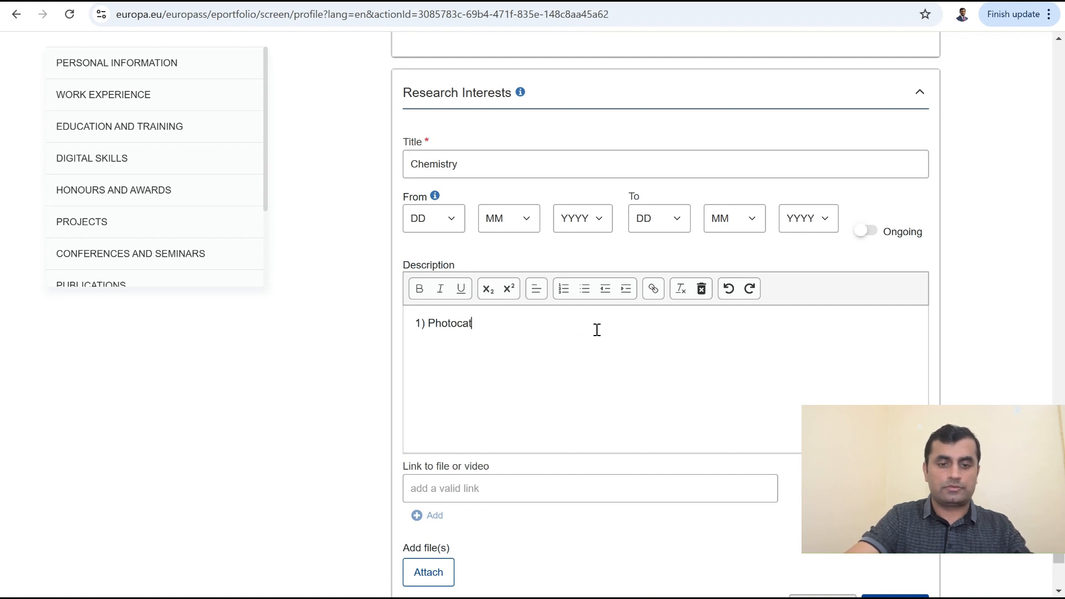
type("alysis")
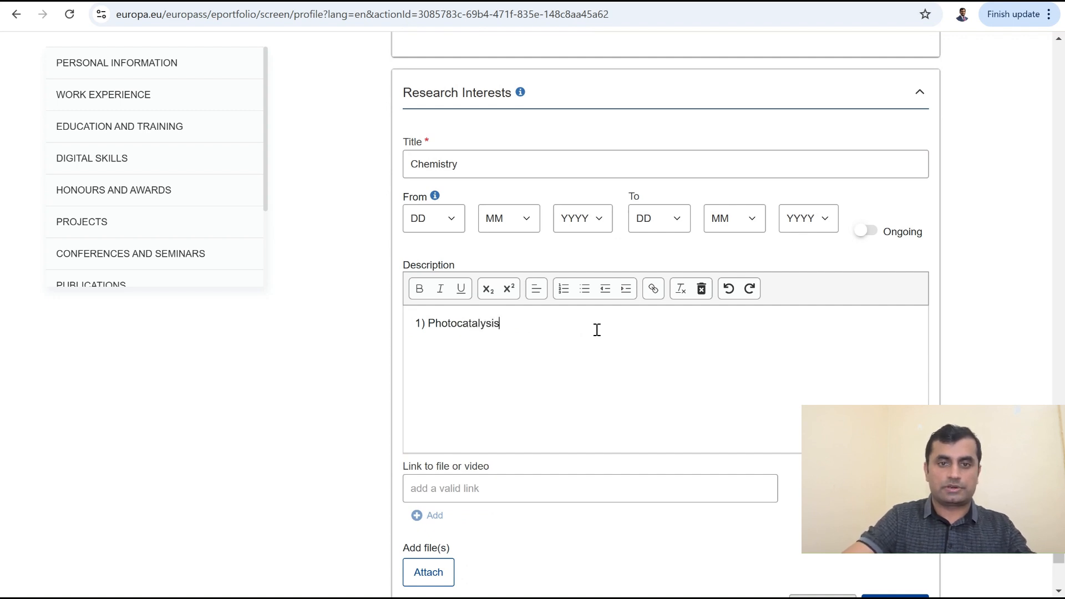
type(" 2")
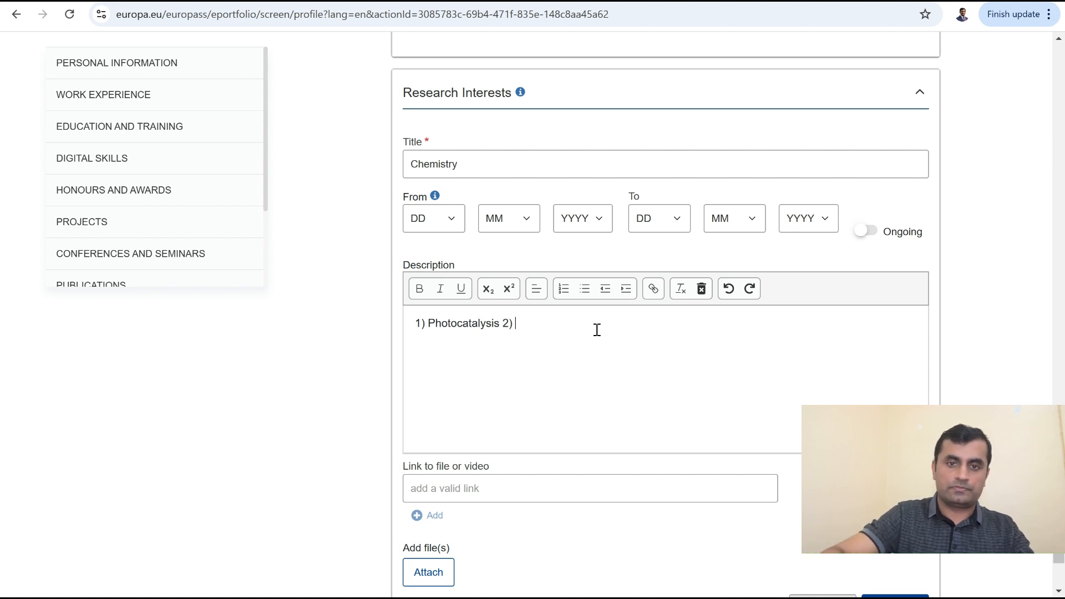
type(") Drug D")
key("BackSpace")
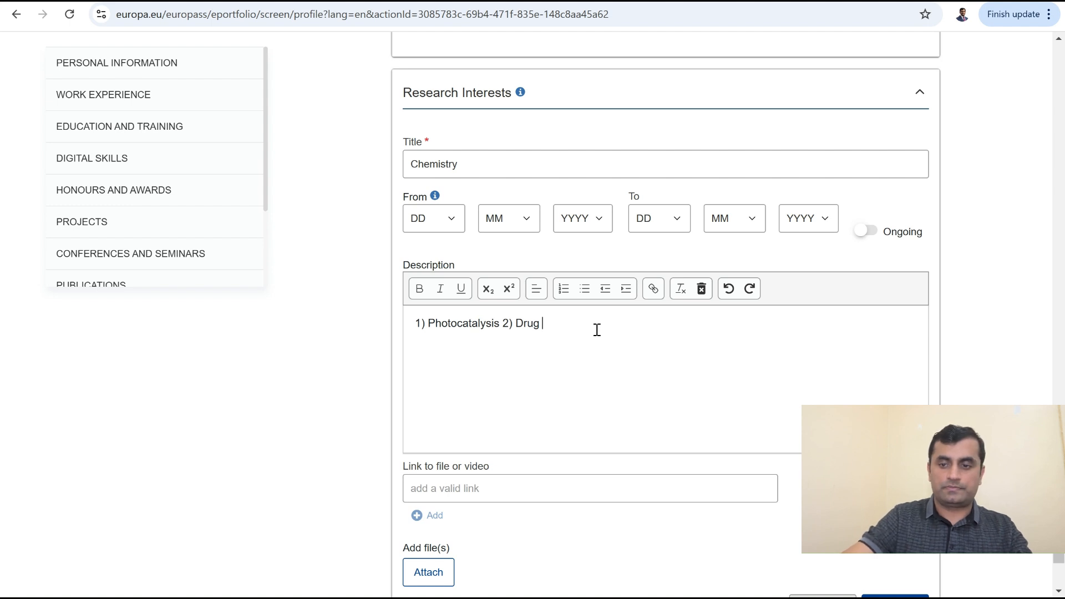
type("delivery")
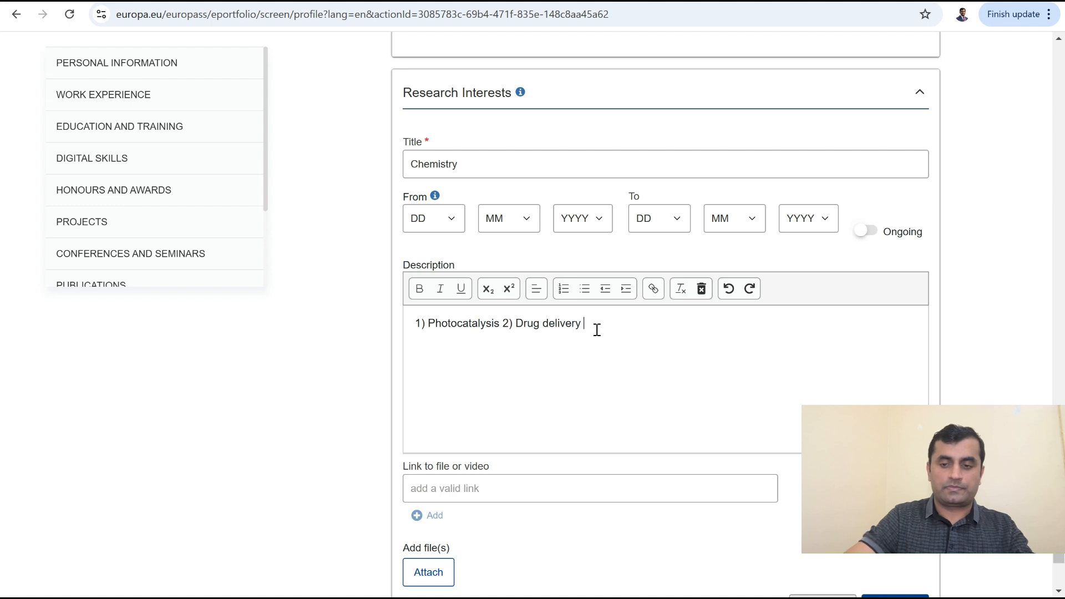
type(" #")
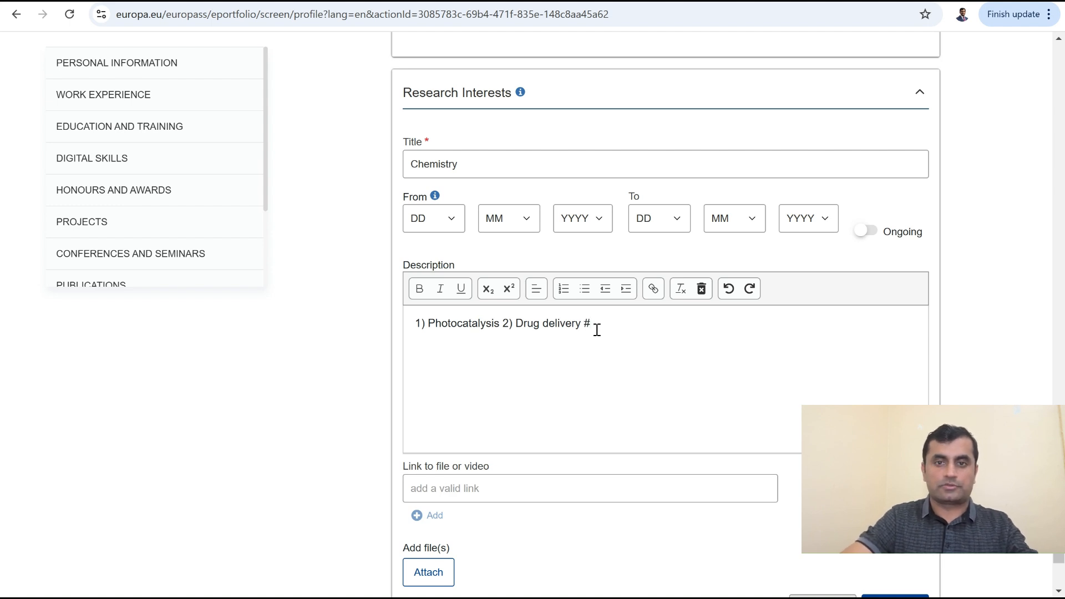
key("BackSpace")
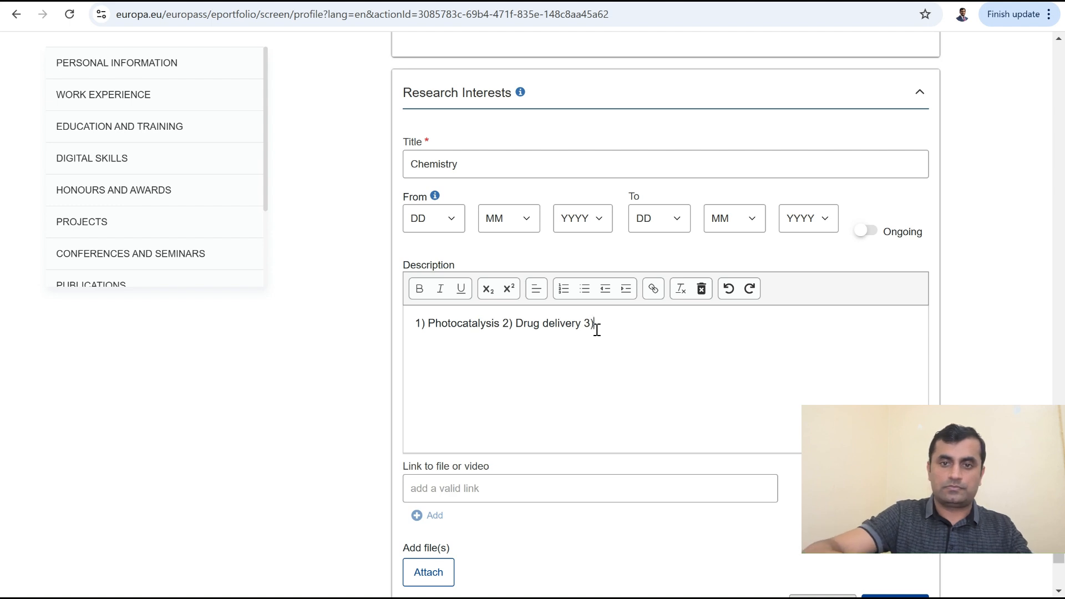
type("3) Optoelec")
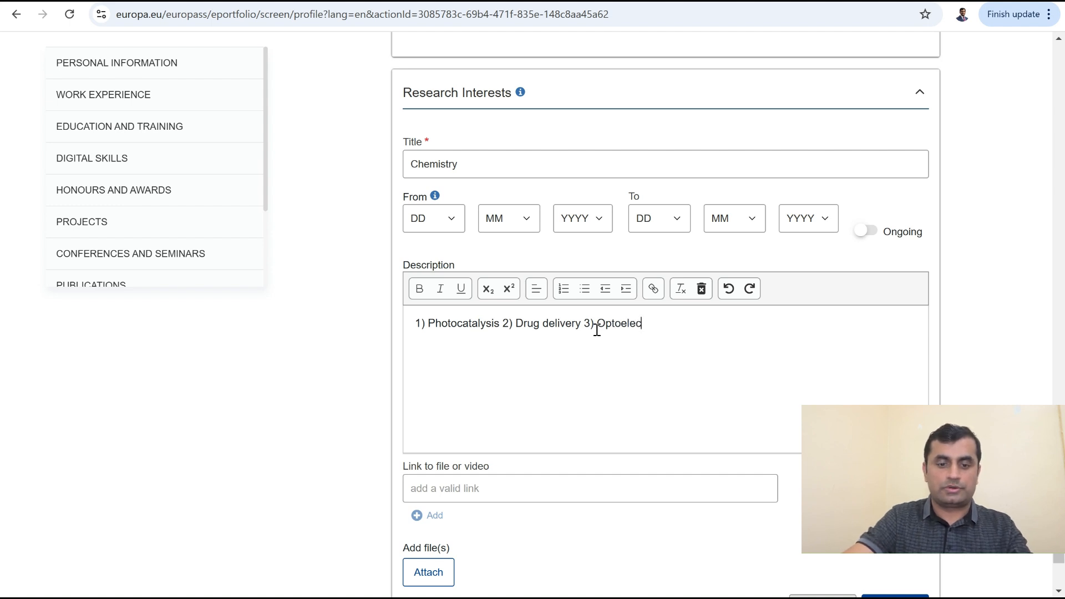
type("tronics")
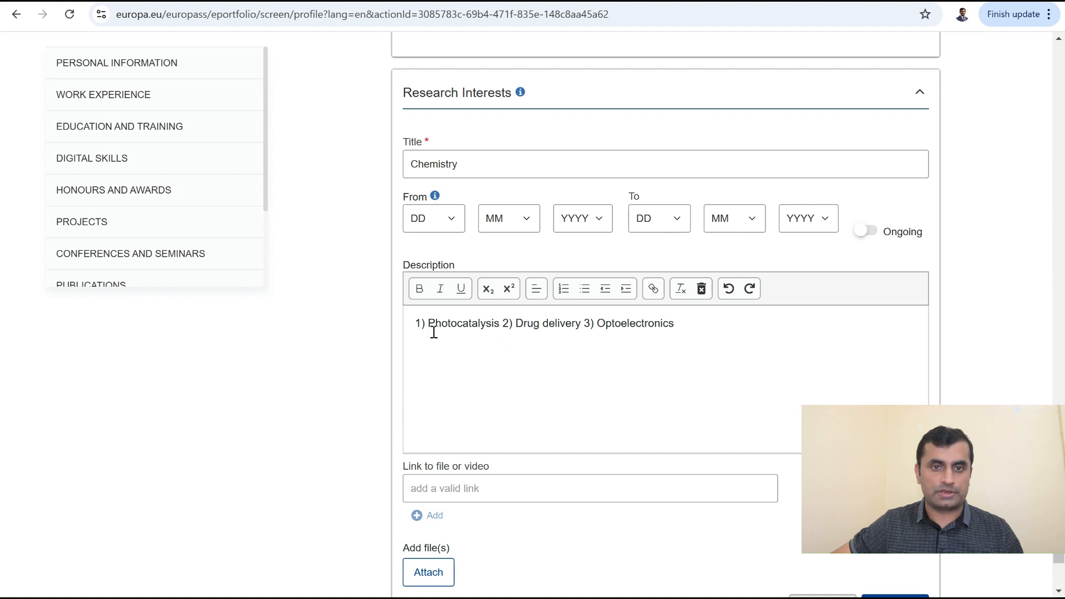
Step: Bold the labels 1), 2) and 3) before Photocatalysis, Drug delivery and Optoelectronics
left_click(417, 327)
left_click_drag(417, 326, 424, 327)
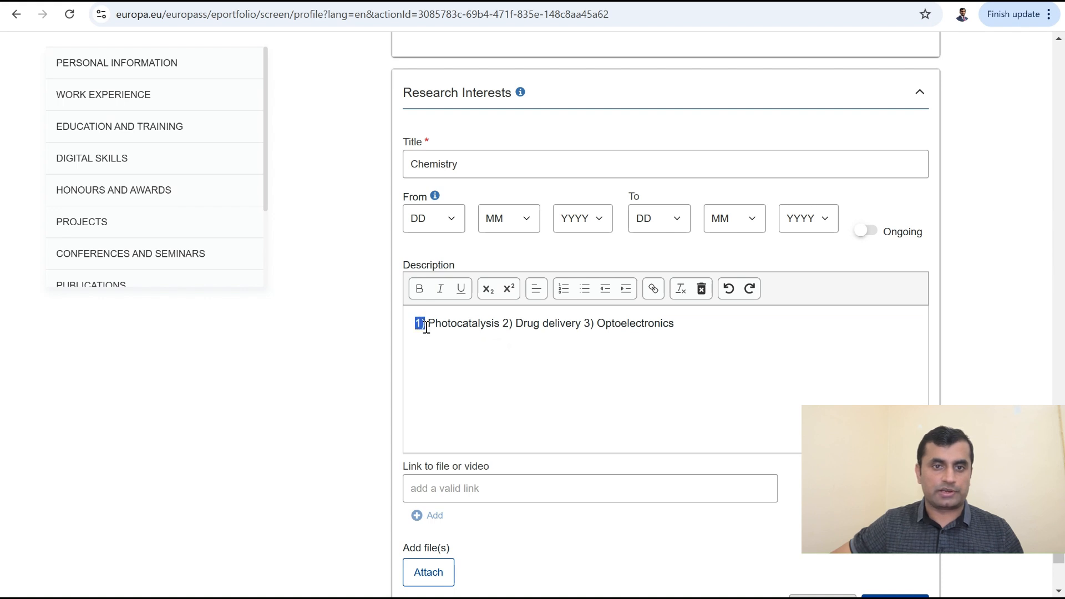
left_click(419, 288)
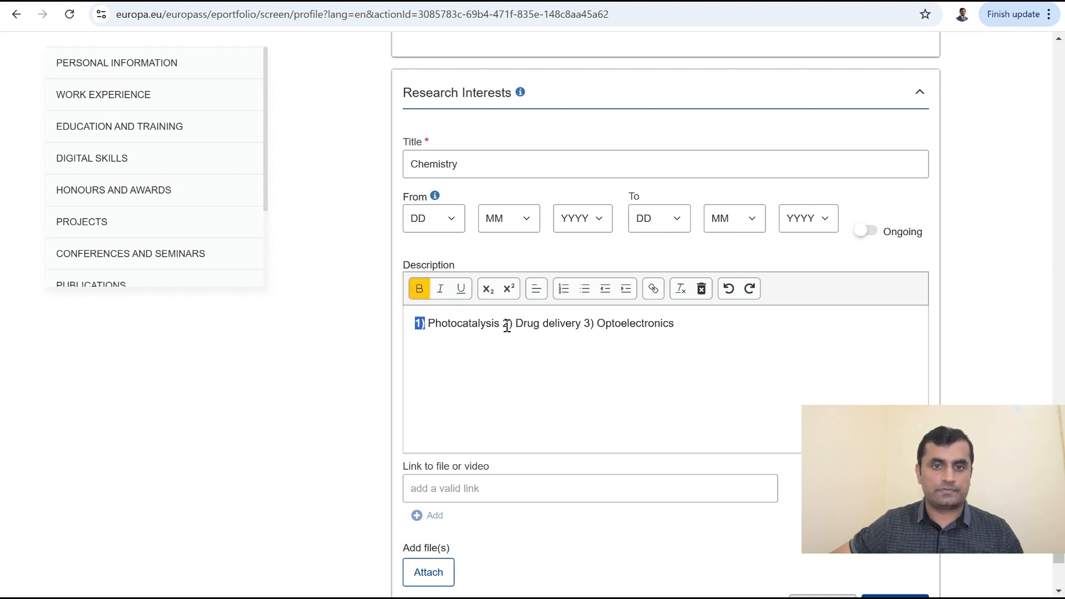
left_click_drag(502, 324, 511, 325)
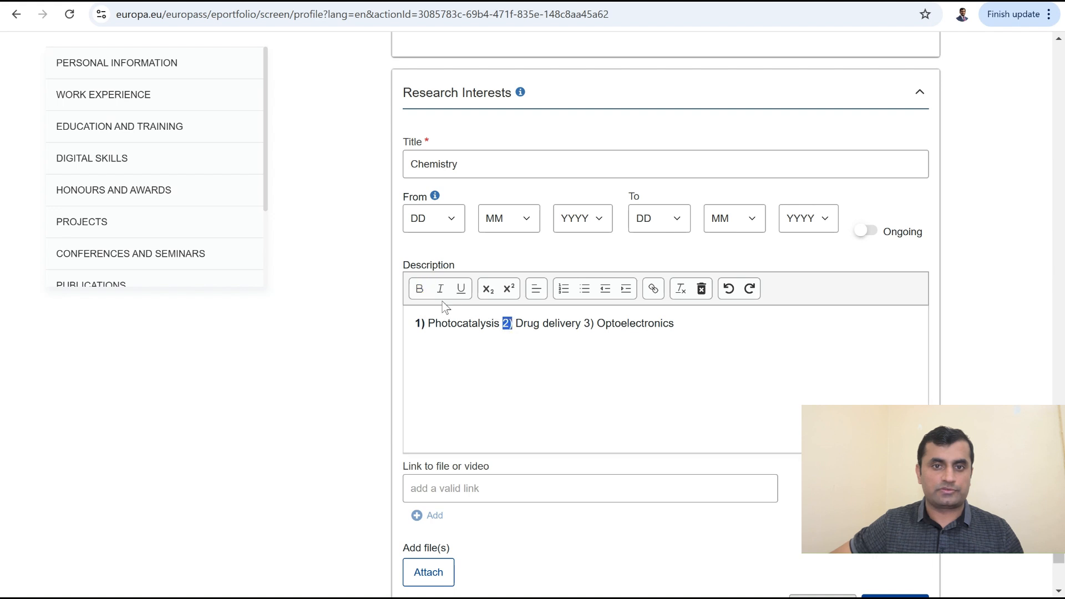
left_click(419, 288)
left_click_drag(584, 325, 594, 326)
left_click(419, 288)
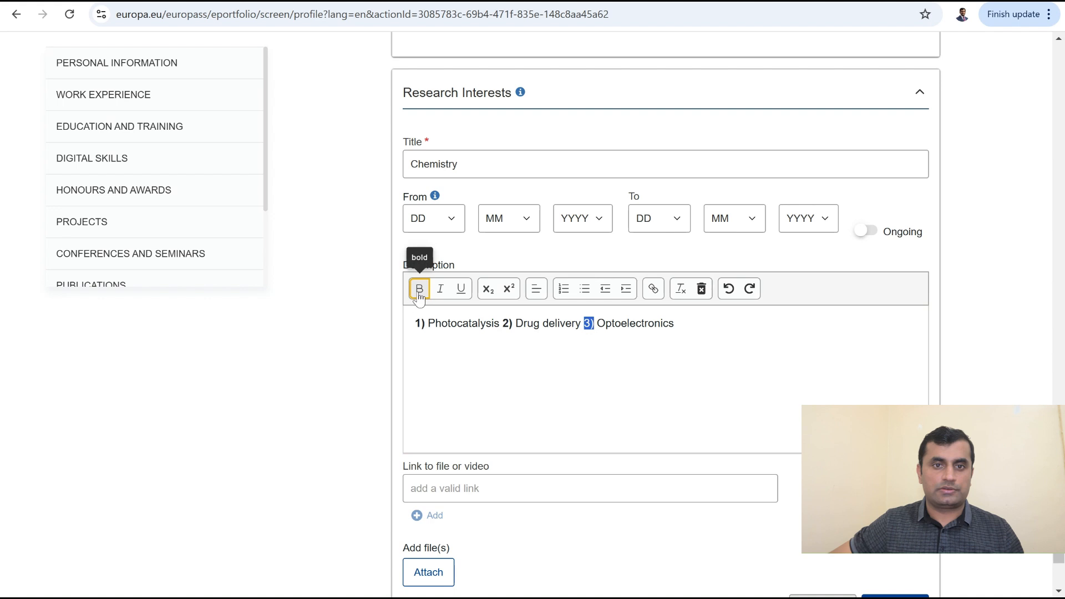
left_click(687, 342)
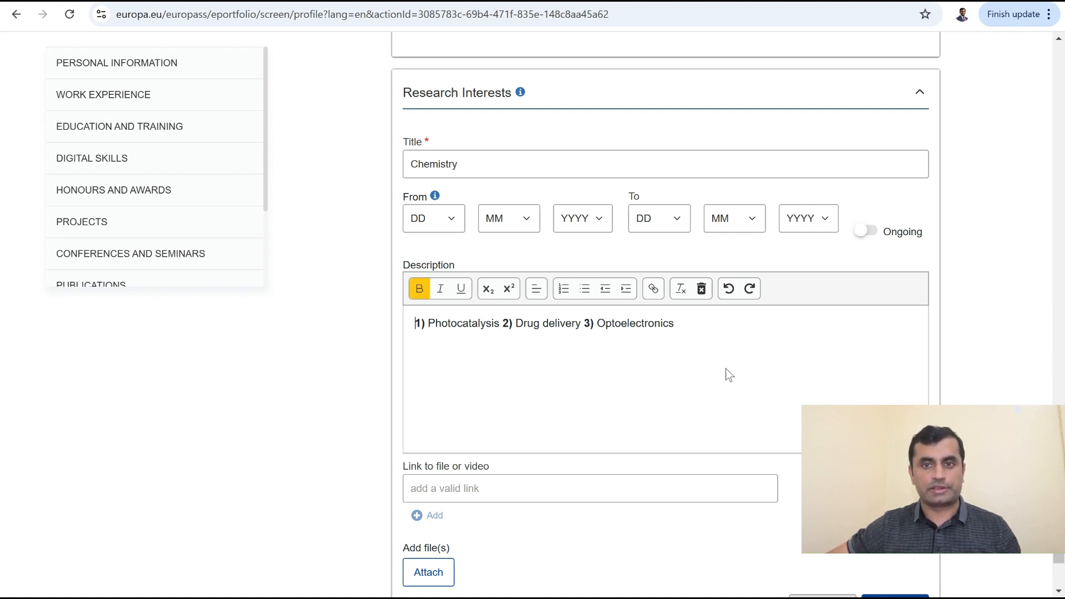
scroll(728, 375, "down", 2)
Step: Save the Chemistry research interests entry and move Research Interests above Conferences and seminars
left_click(808, 505)
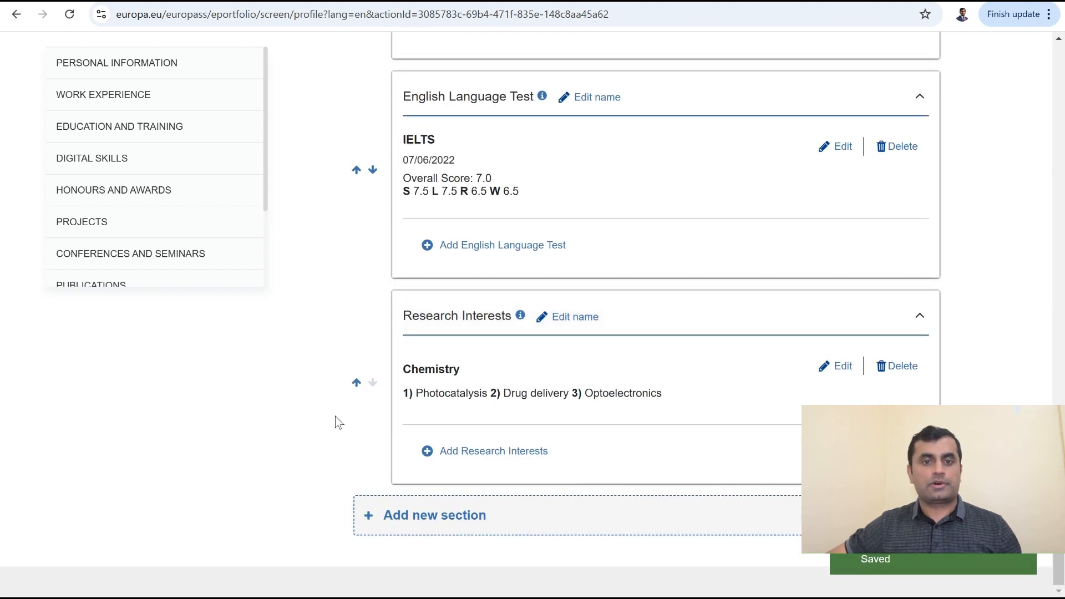
left_click(357, 384)
left_click(357, 383)
left_click(357, 382)
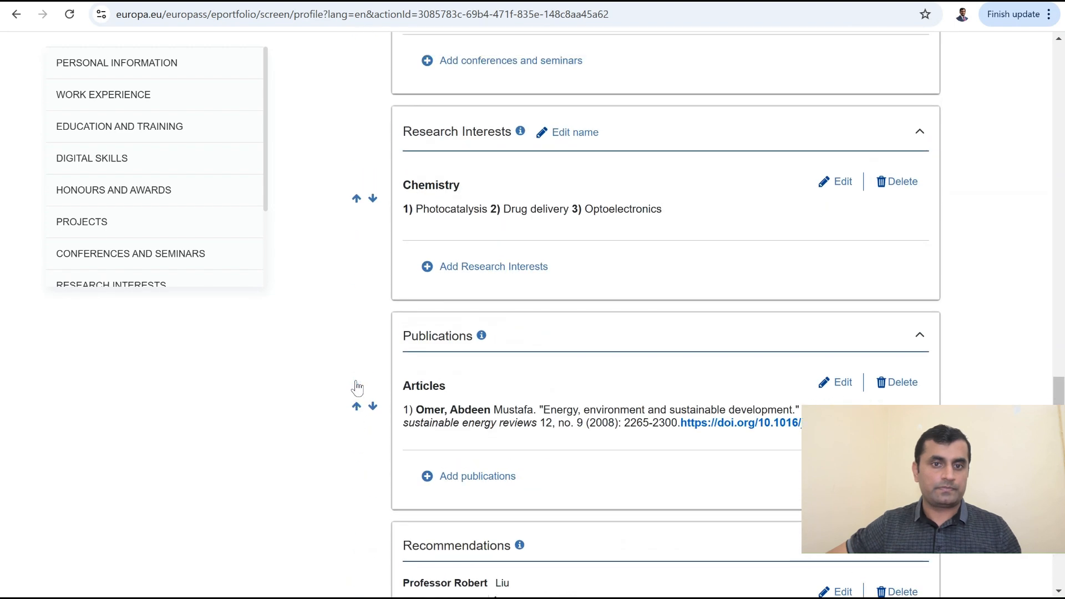
left_click(357, 383)
Step: Move Research Interests past Projects, Digital skills and Education to sit above Work experience
left_click(357, 382)
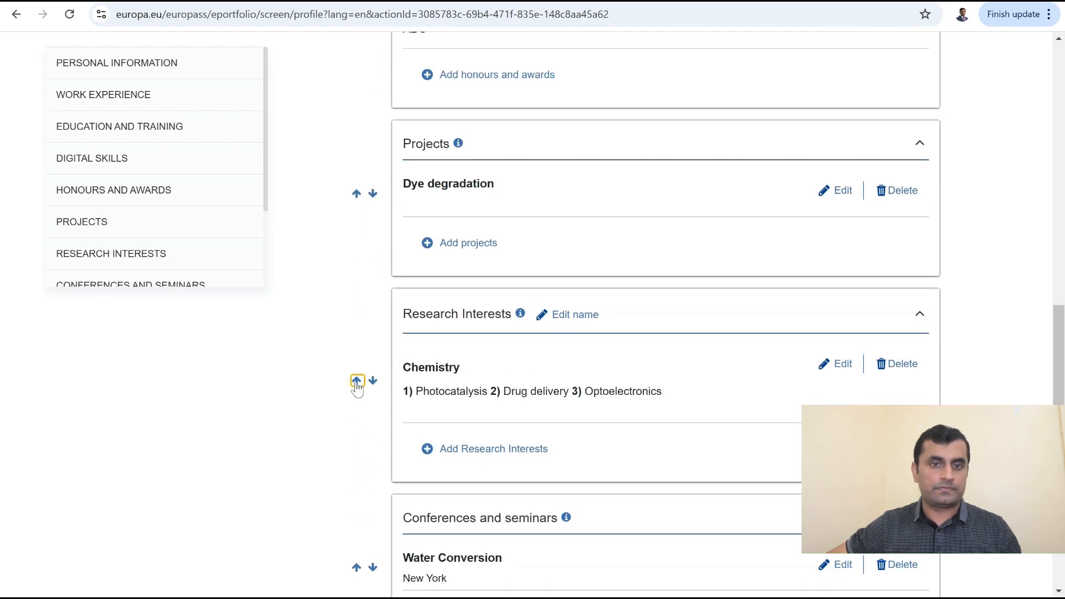
left_click(356, 382)
left_click(356, 381)
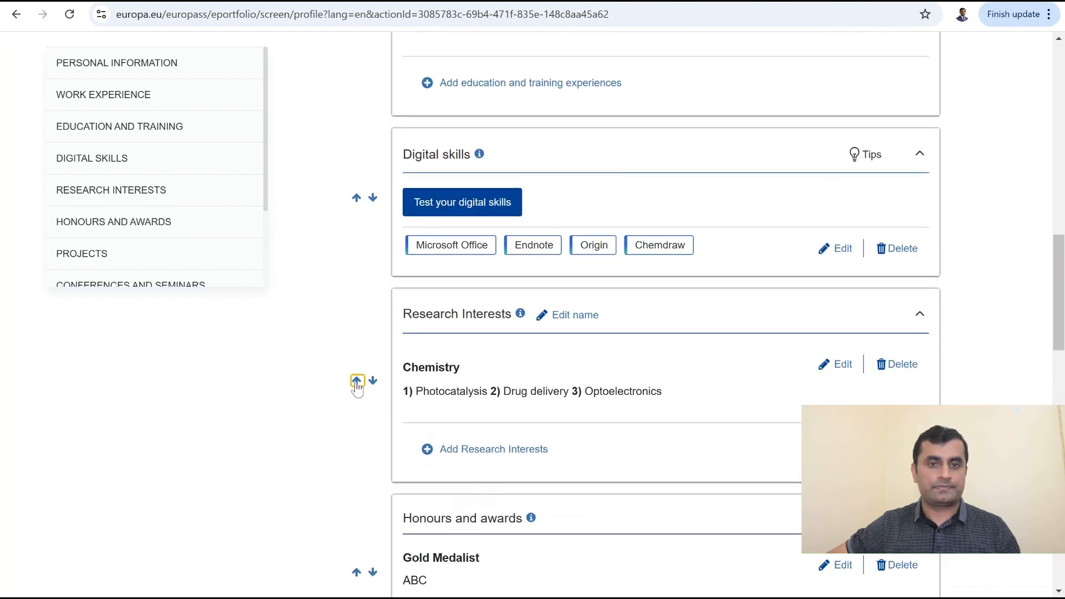
left_click(356, 381)
left_click(357, 382)
left_click(356, 382)
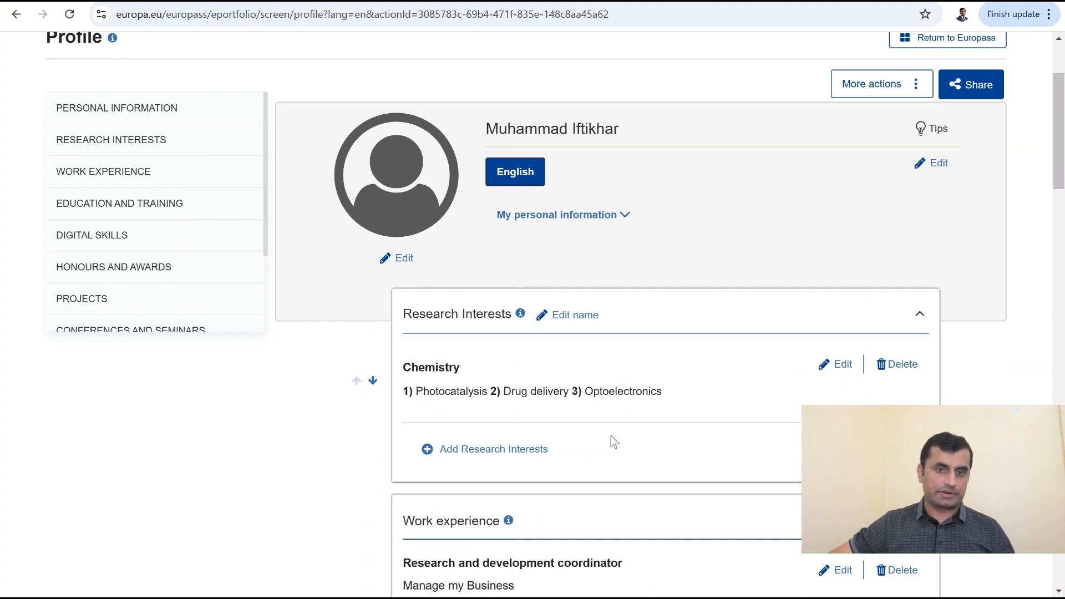
Step: Move Education and training above Work experience
scroll(547, 473, "down", 9)
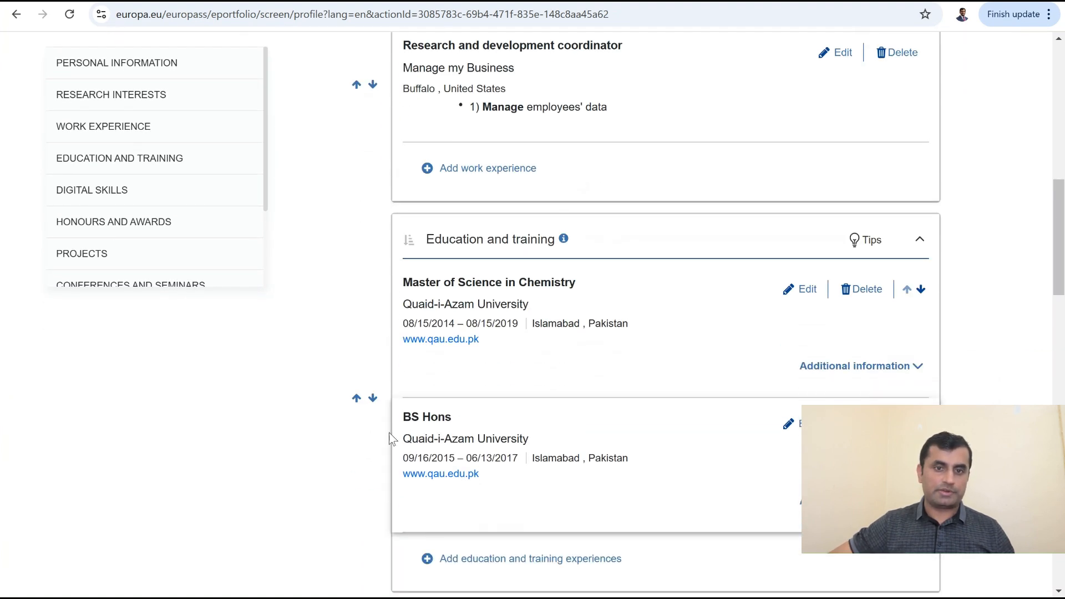
left_click(356, 397)
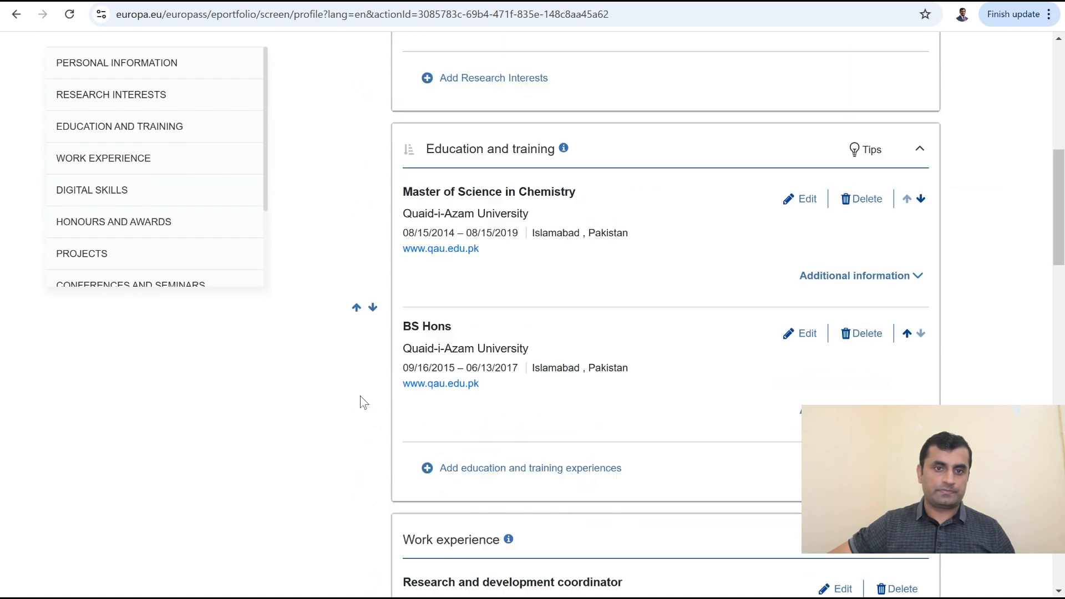
scroll(363, 403, "up", 4)
scroll(341, 405, "down", 16)
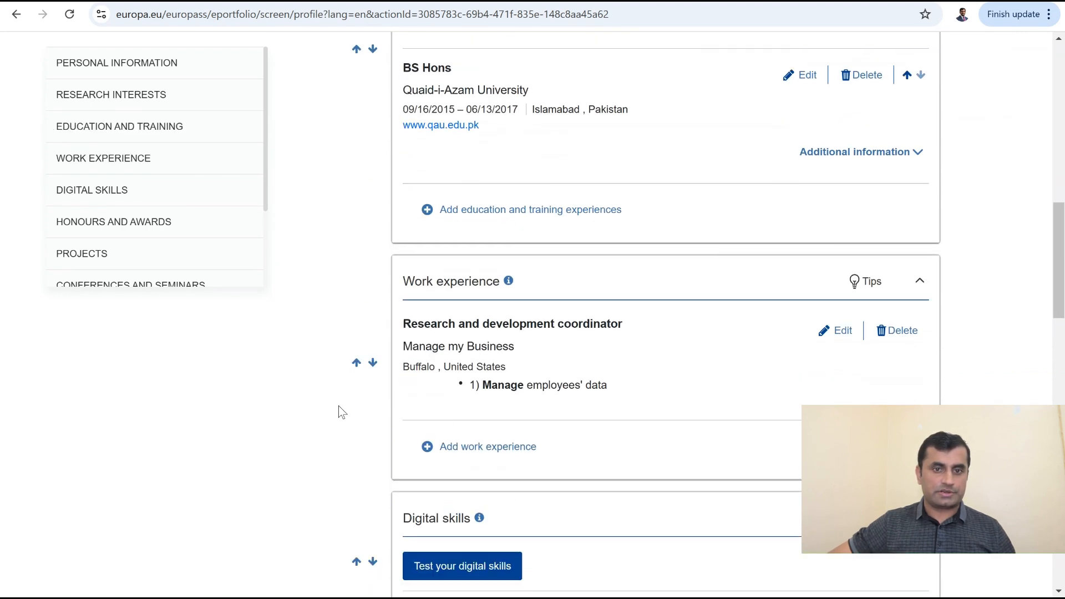
scroll(344, 398, "down", 12)
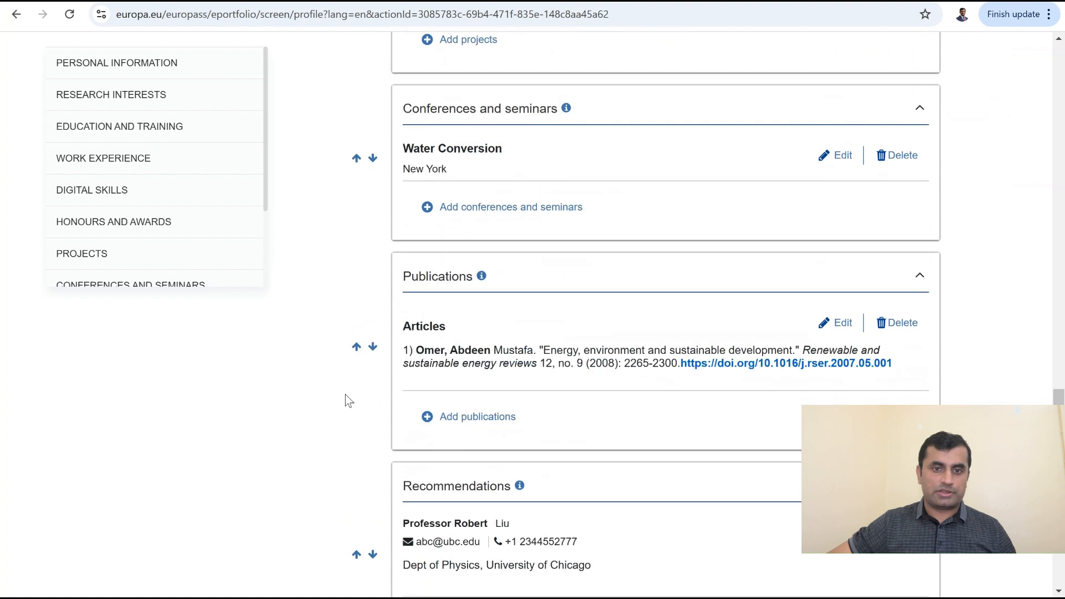
scroll(357, 302, "up", 3)
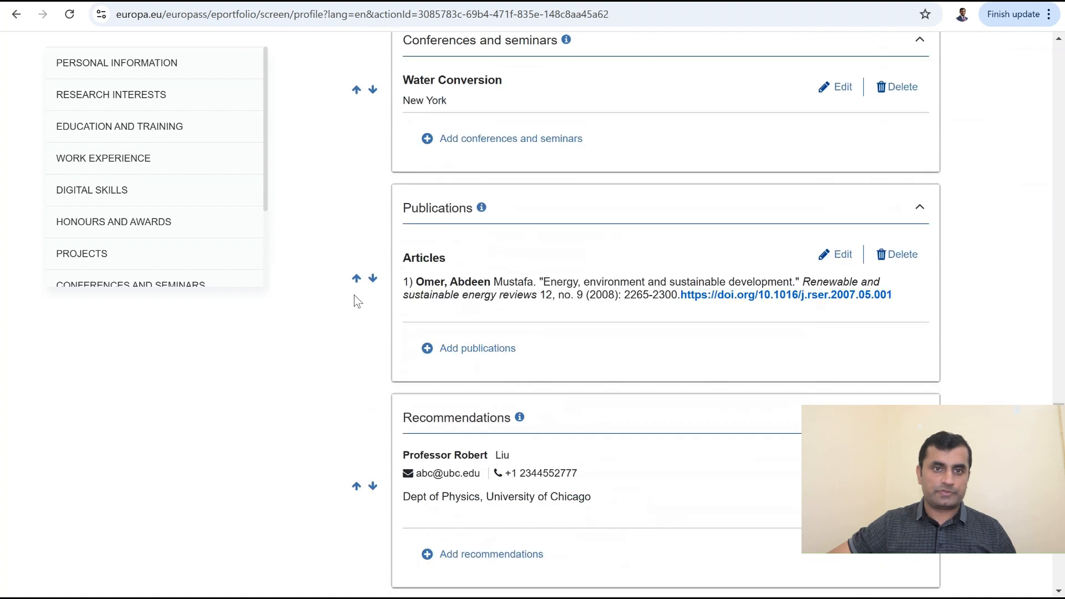
Step: Move Publications up past Conferences and seminars, Projects, Honours and awards and Digital skills
left_click(357, 279)
scroll(357, 278, "up", 2)
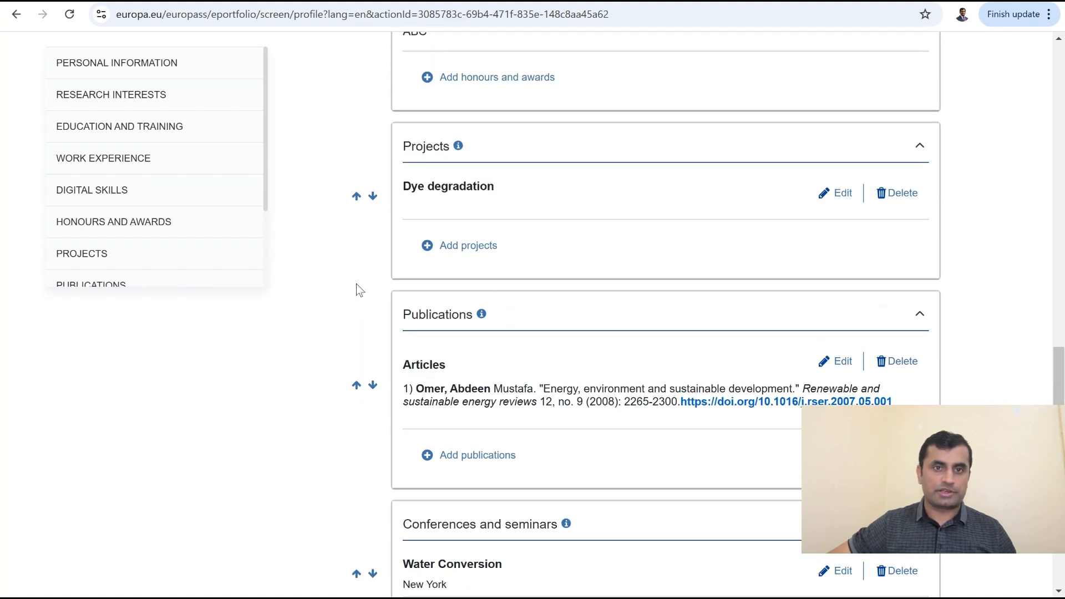
left_click(357, 386)
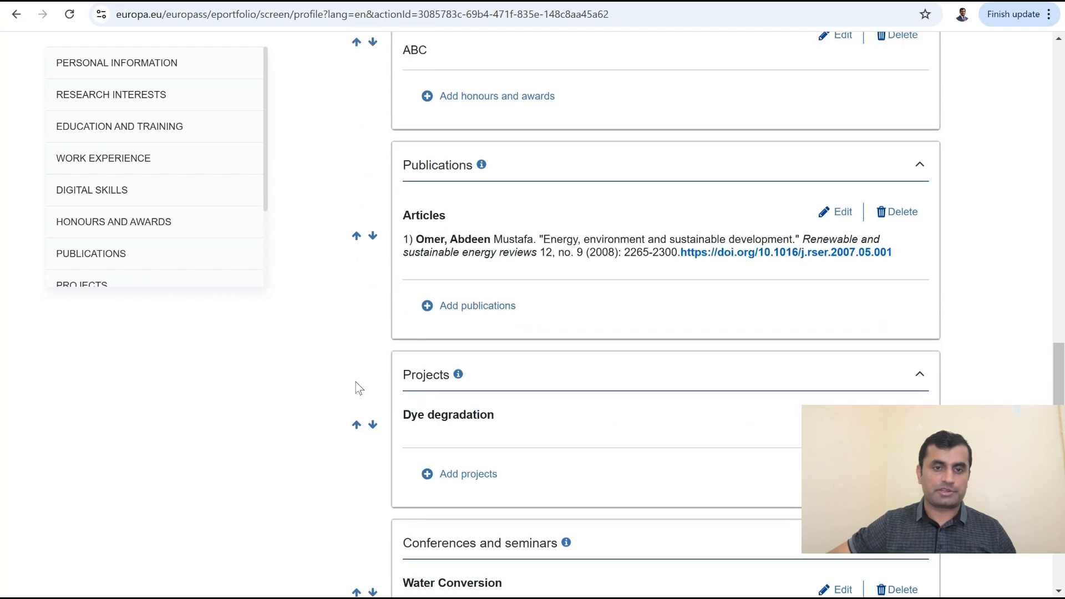
left_click(357, 386)
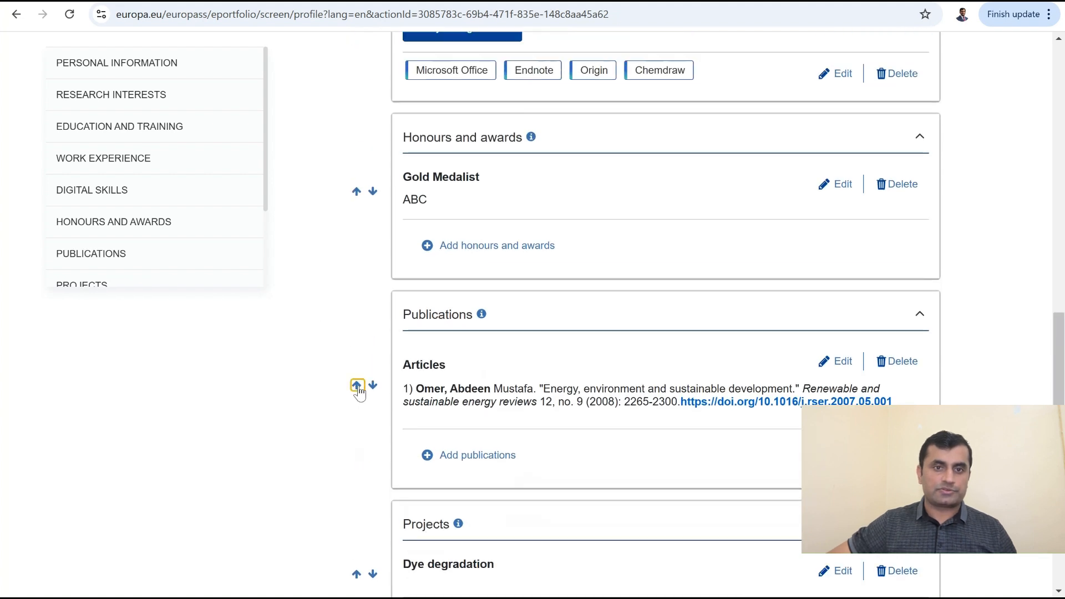
left_click(357, 386)
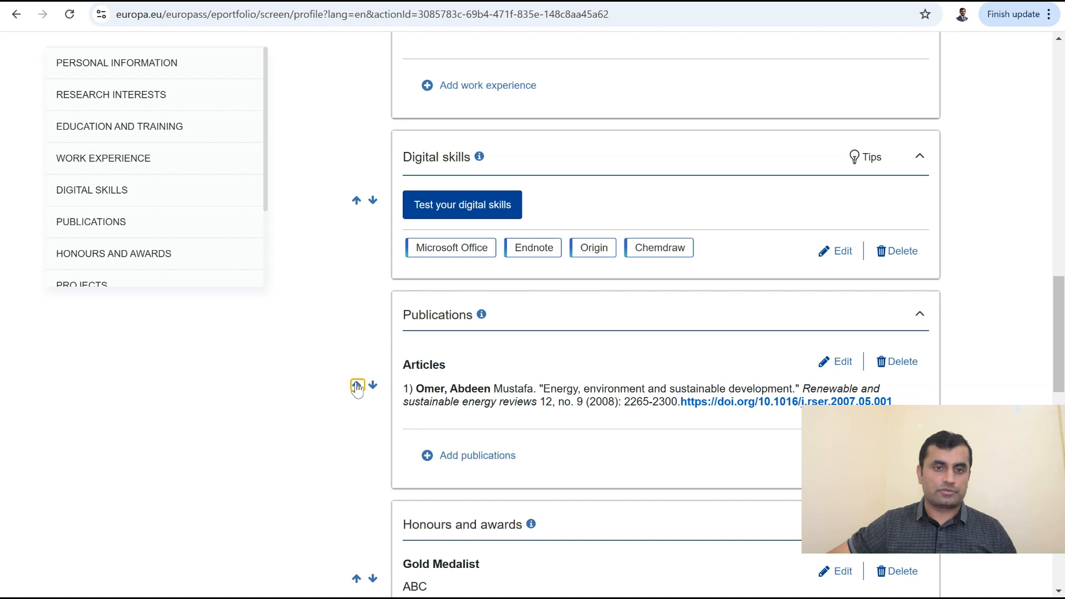
Step: Move Publications above Work experience, directly after Education and training
scroll(356, 391, "up", 3)
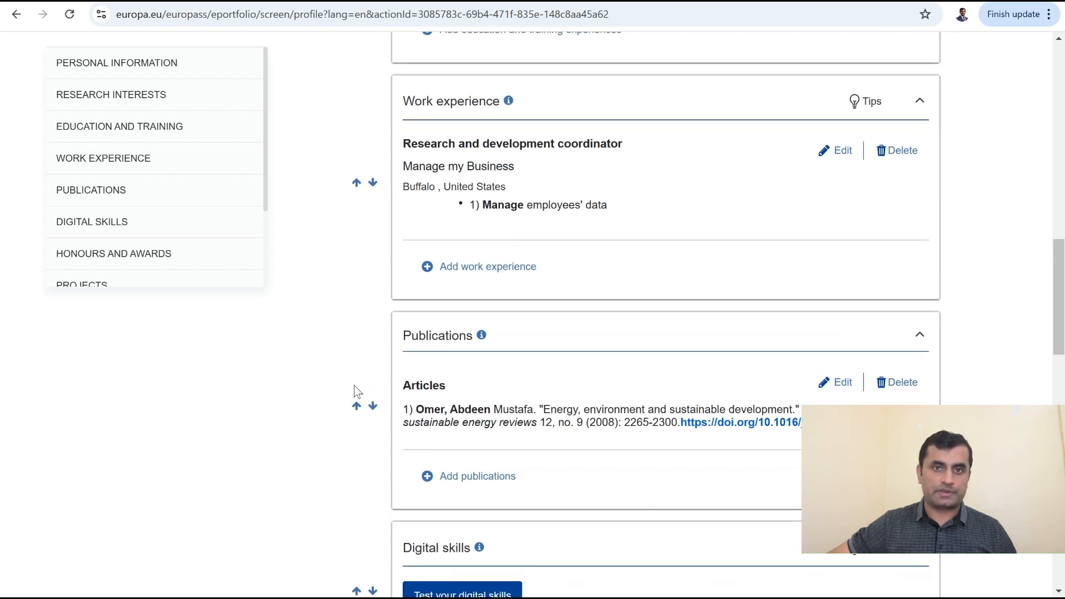
scroll(357, 383, "down", 1)
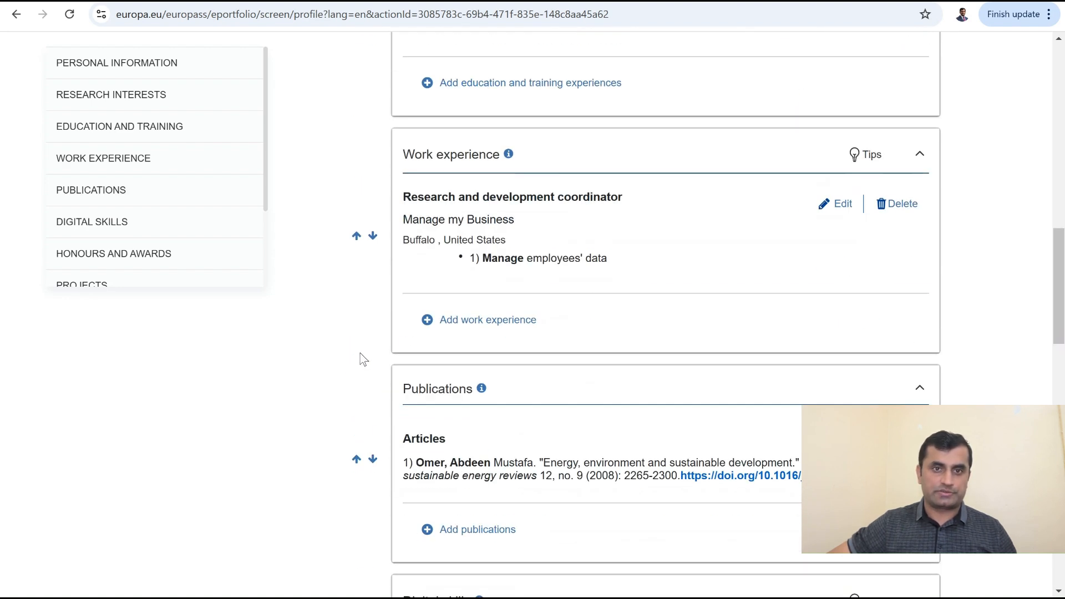
left_click(357, 460)
scroll(354, 460, "up", 1)
scroll(481, 338, "up", 2)
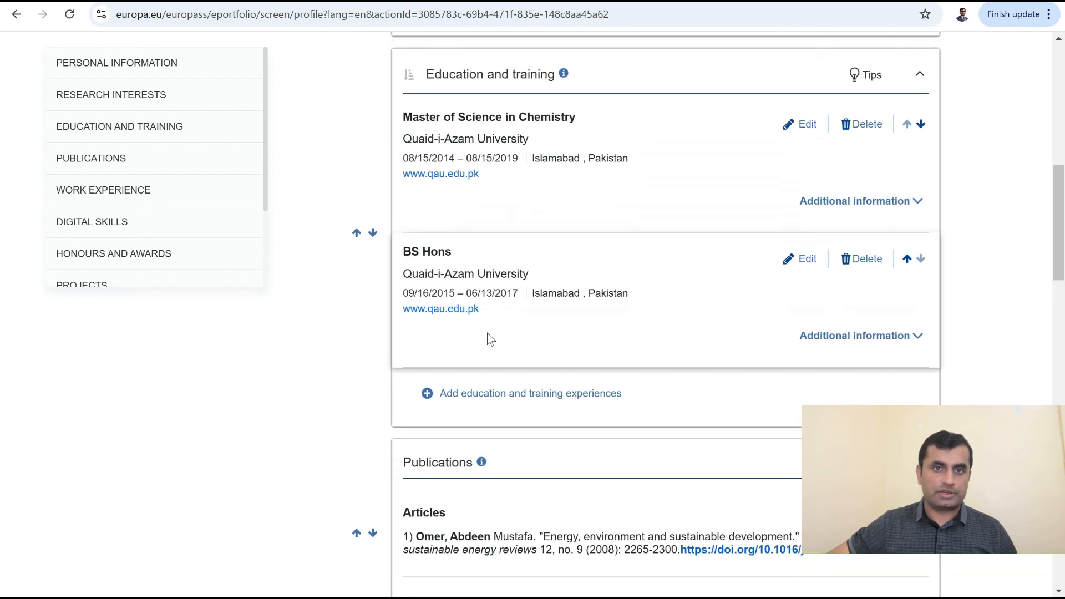
scroll(481, 344, "down", 4)
scroll(480, 355, "down", 1)
scroll(407, 387, "down", 5)
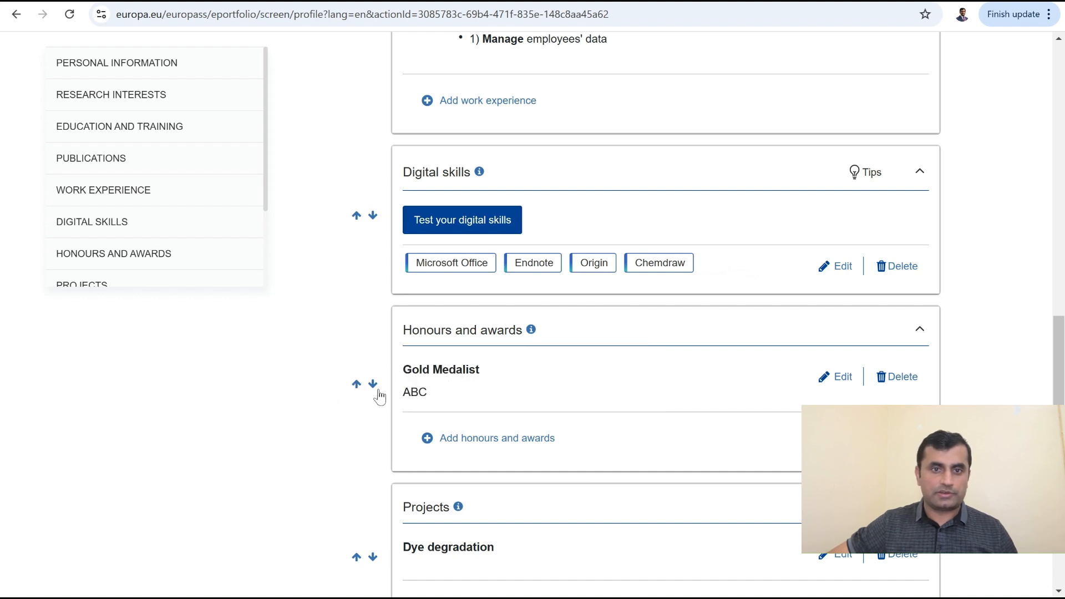
Step: Move Projects up past Honours and awards and Digital skills to above Work experience
scroll(372, 397, "down", 2)
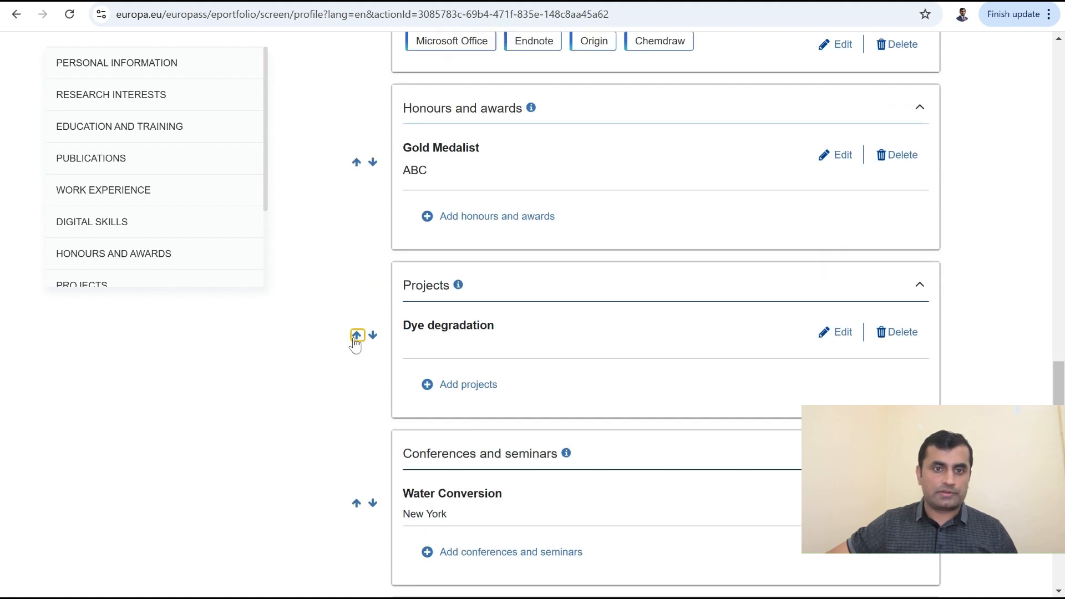
left_click(355, 340)
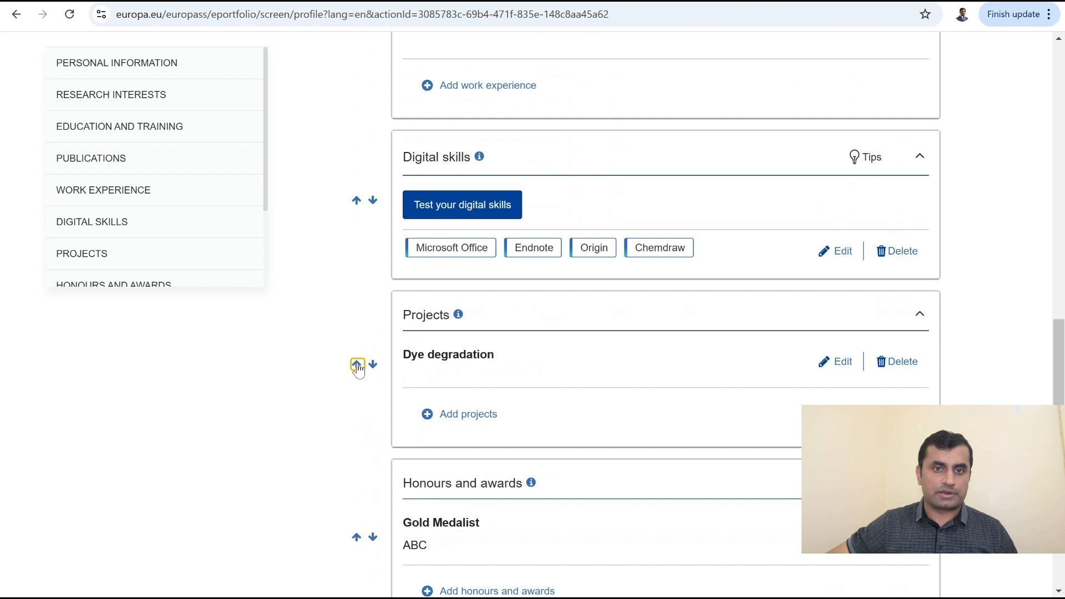
left_click(356, 363)
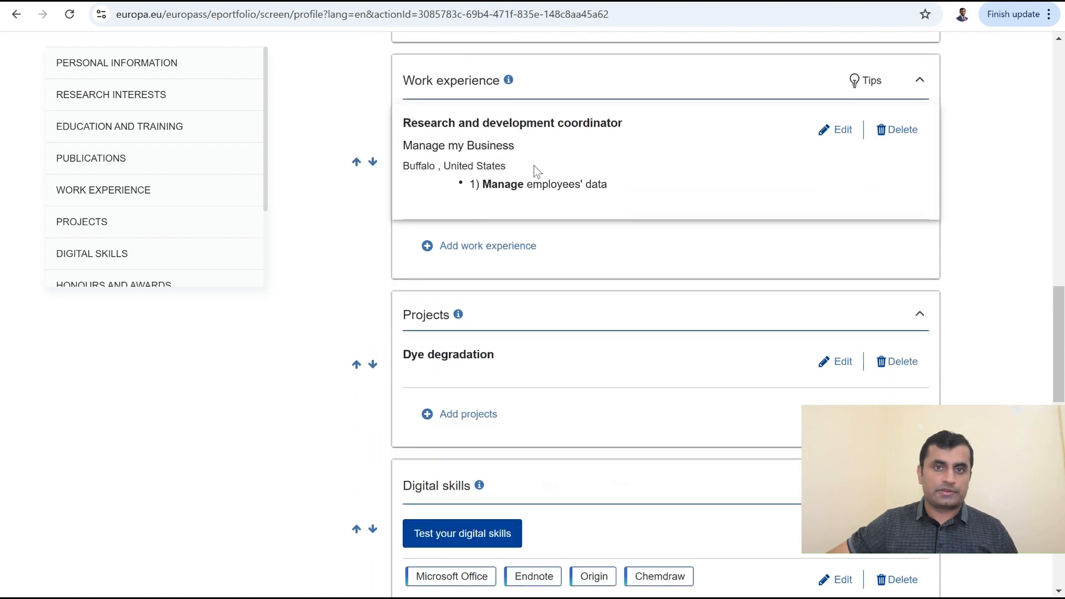
left_click(357, 365)
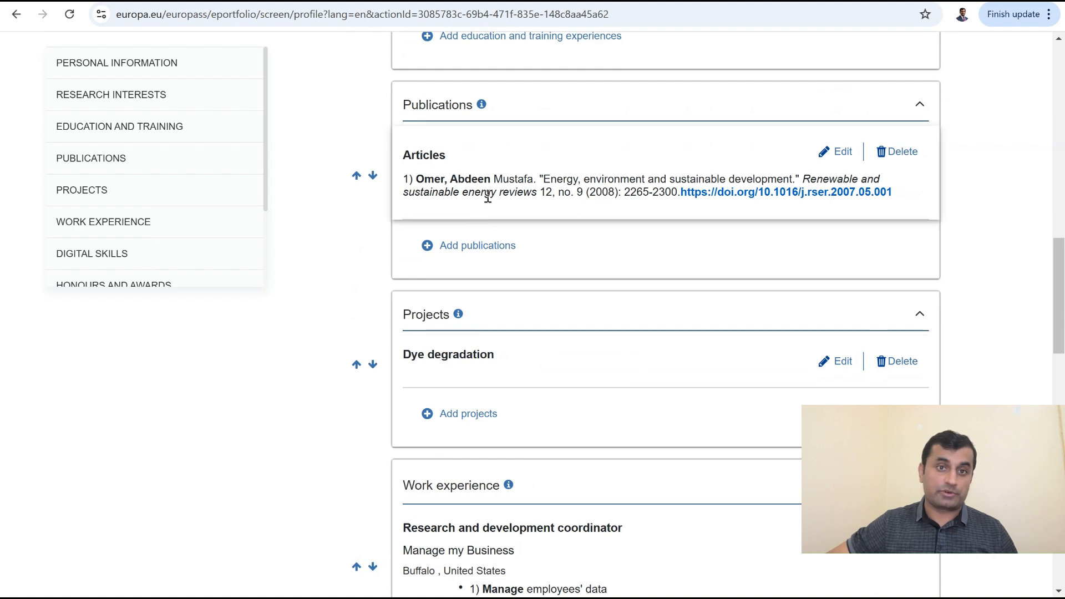
Step: Move Honours and awards above Digital skills
scroll(361, 489, "down", 5)
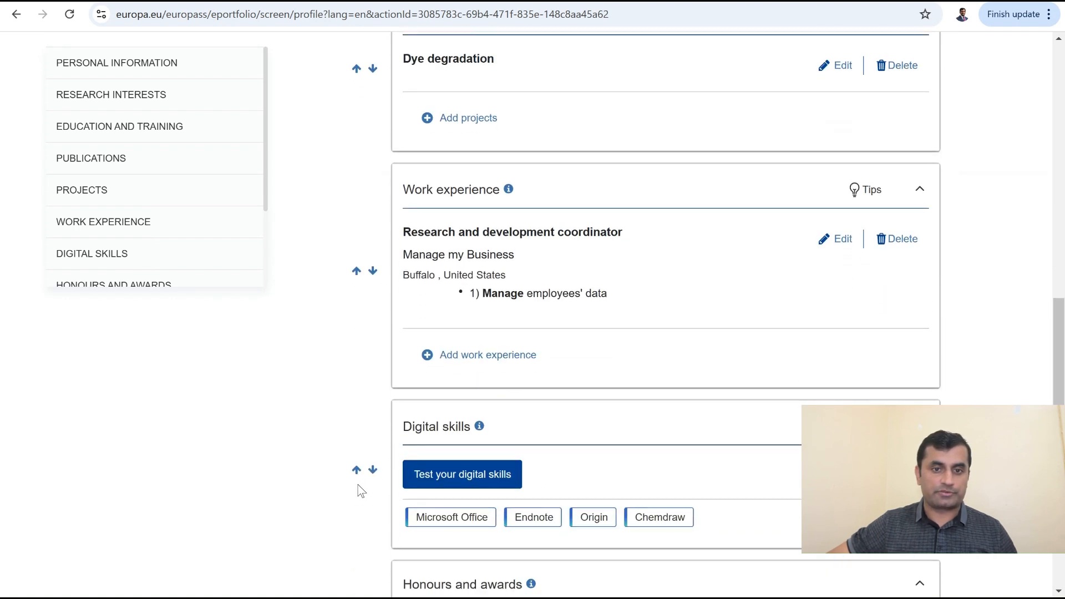
scroll(404, 352, "down", 4)
scroll(402, 379, "down", 3)
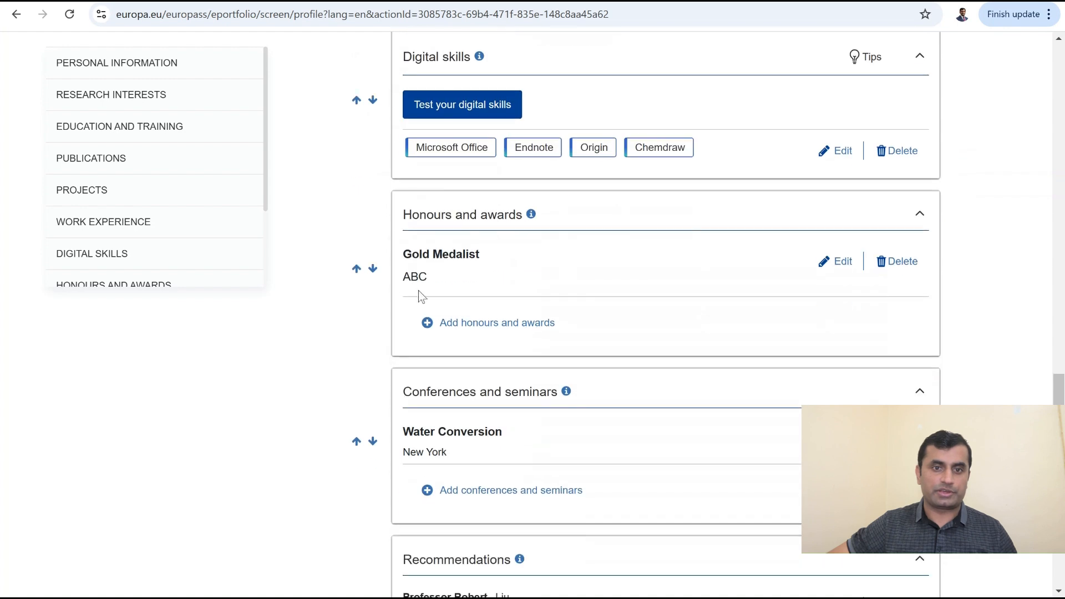
left_click(356, 269)
Step: Move English Language Test up past Recommendations, Conferences, Digital skills and Honours and awards
scroll(311, 403, "down", 5)
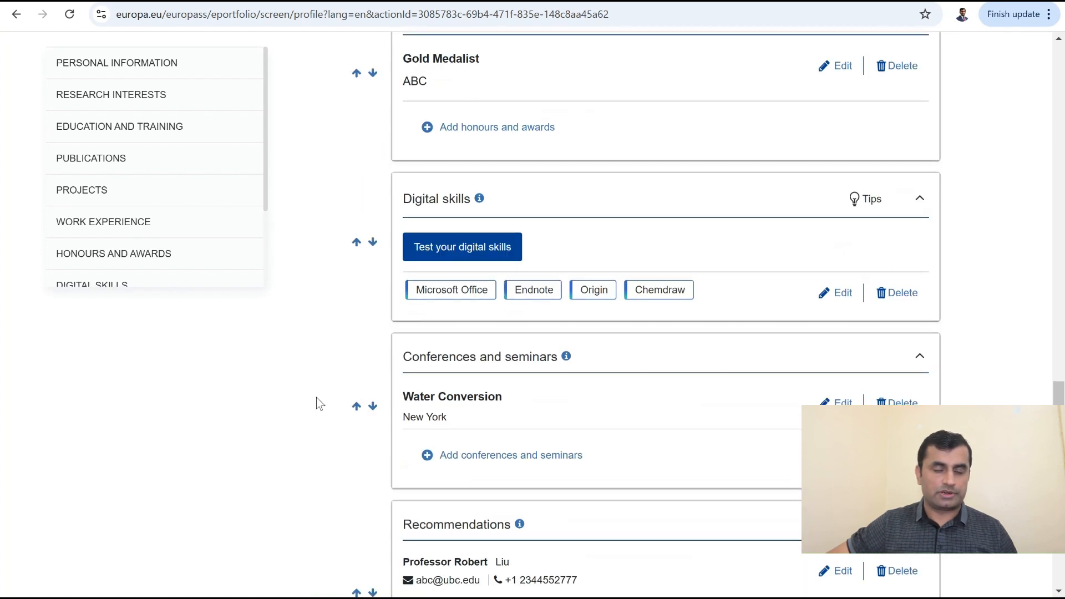
scroll(330, 413, "down", 3)
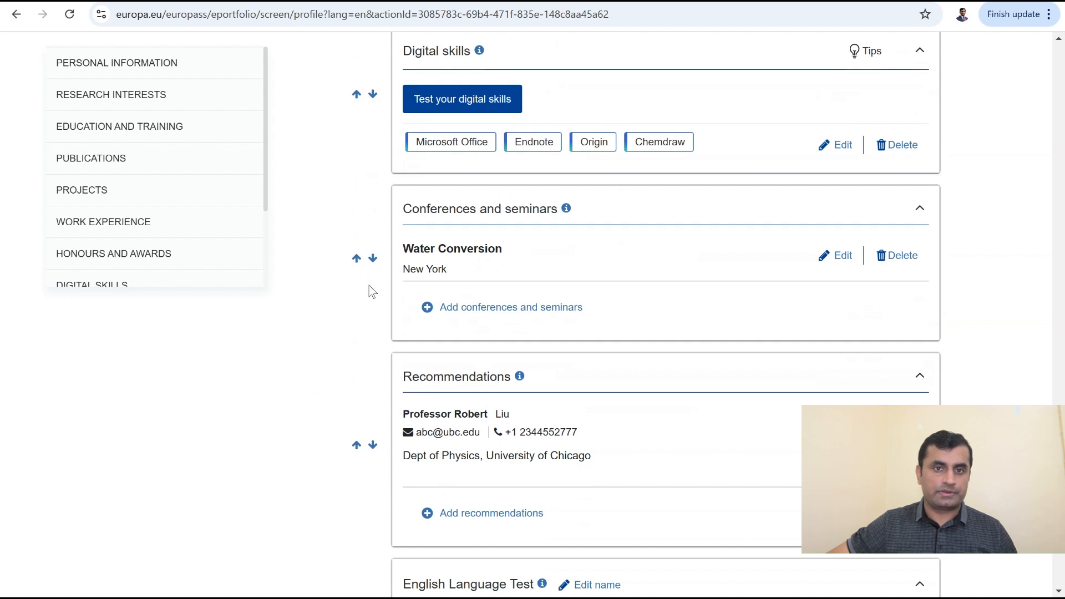
scroll(350, 392, "down", 4)
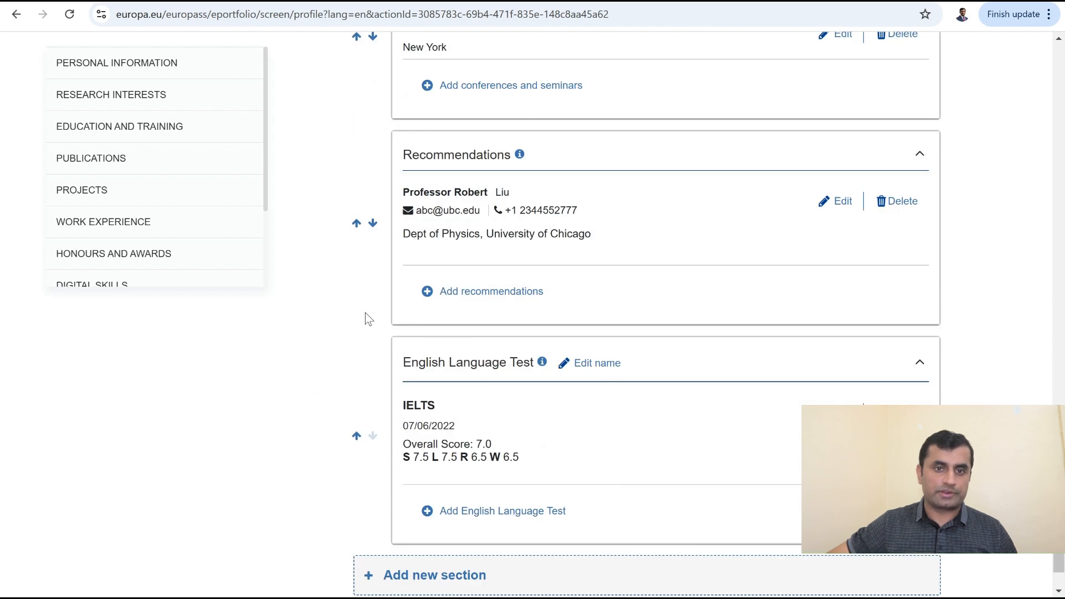
left_click(356, 437)
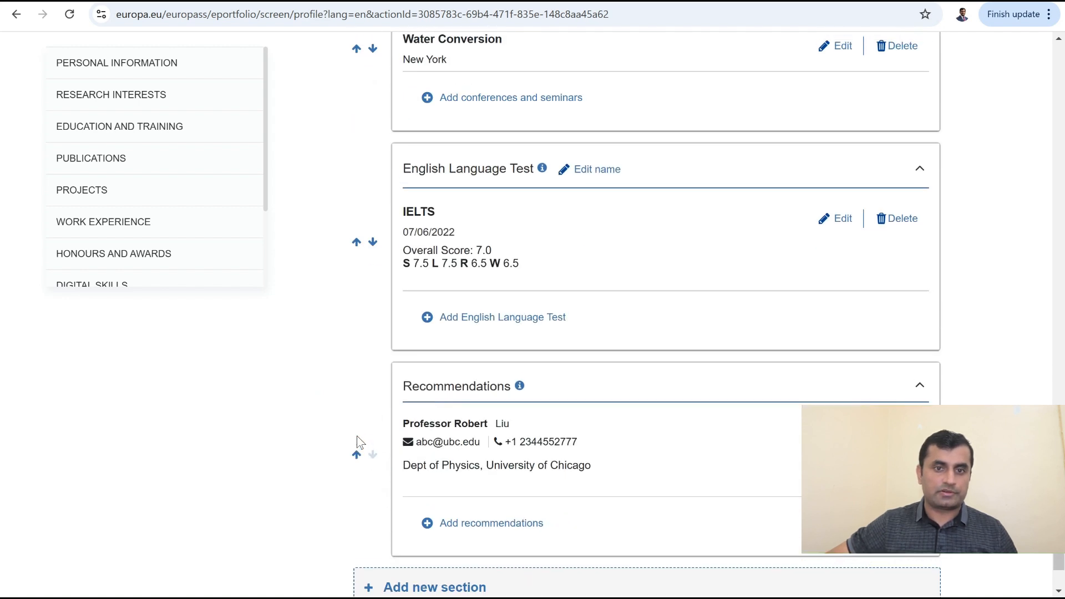
left_click(356, 388)
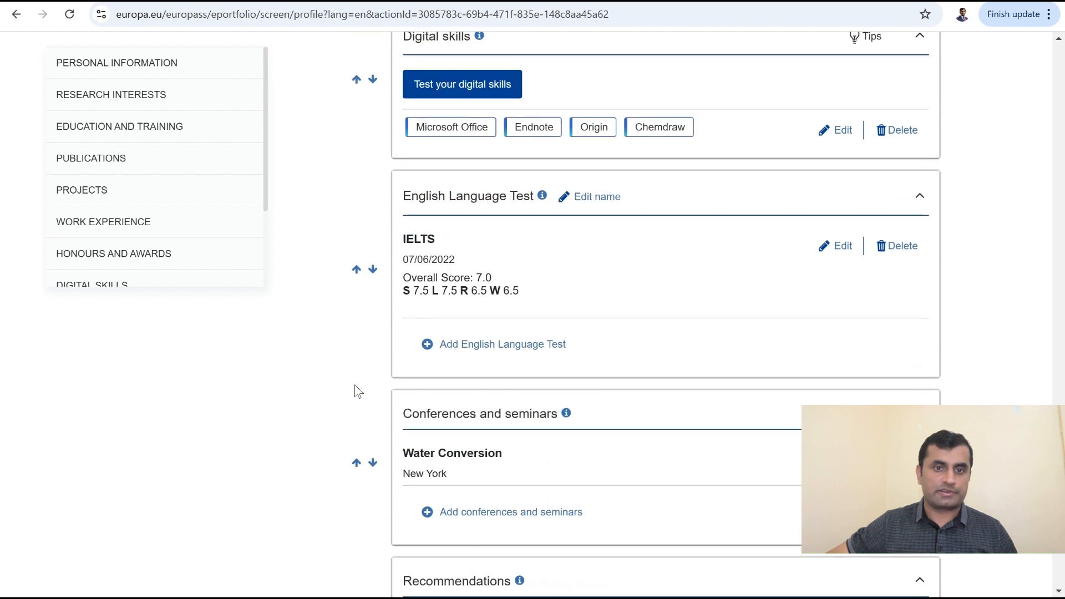
left_click(357, 387)
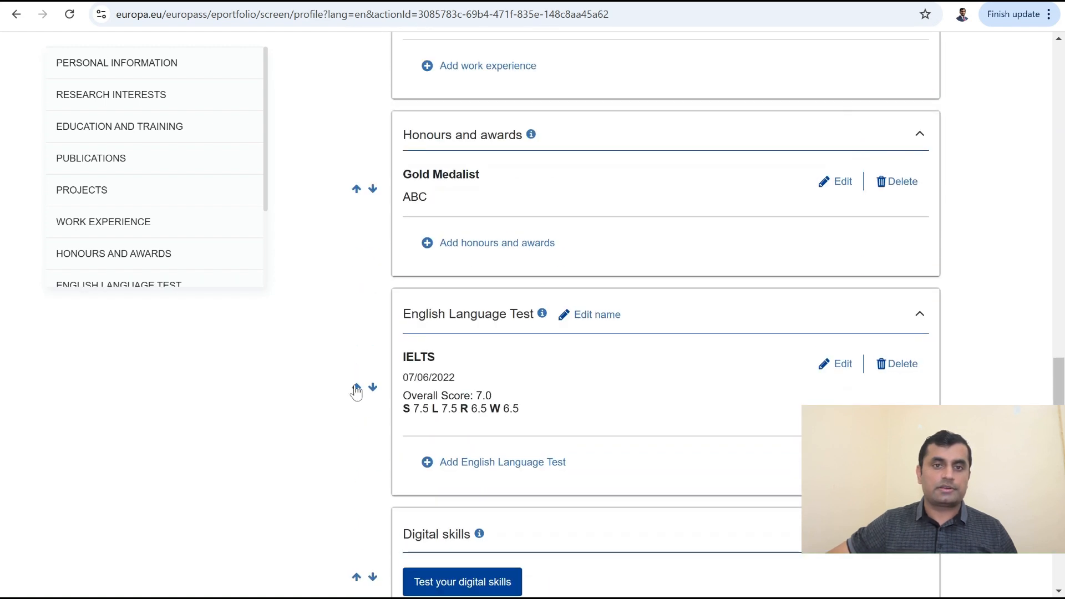
left_click(356, 387)
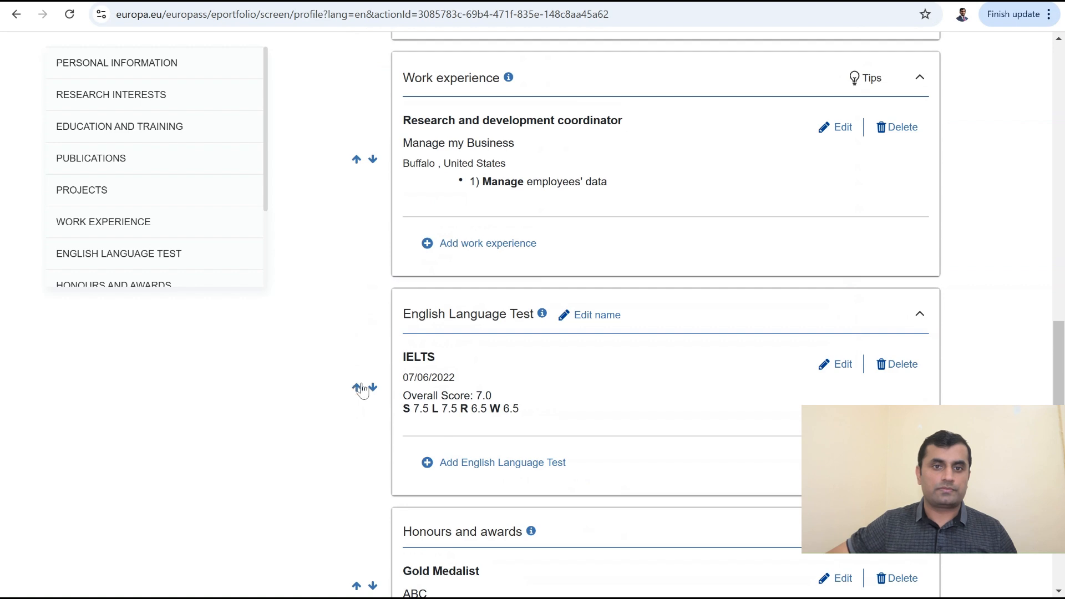
scroll(358, 400, "down", 4)
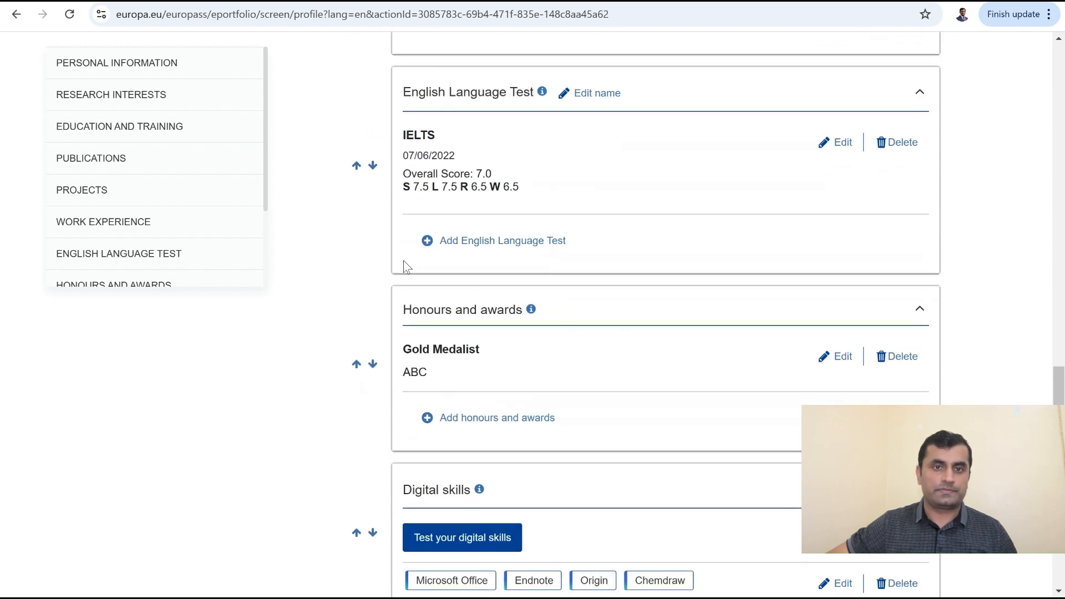
scroll(351, 471, "down", 9)
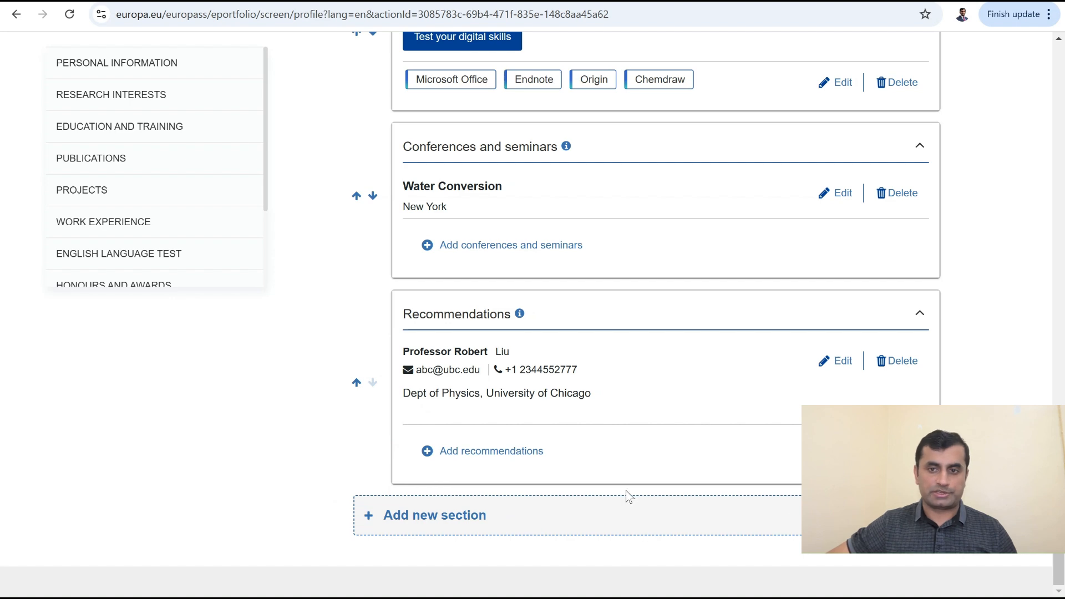
scroll(492, 215, "up", 20)
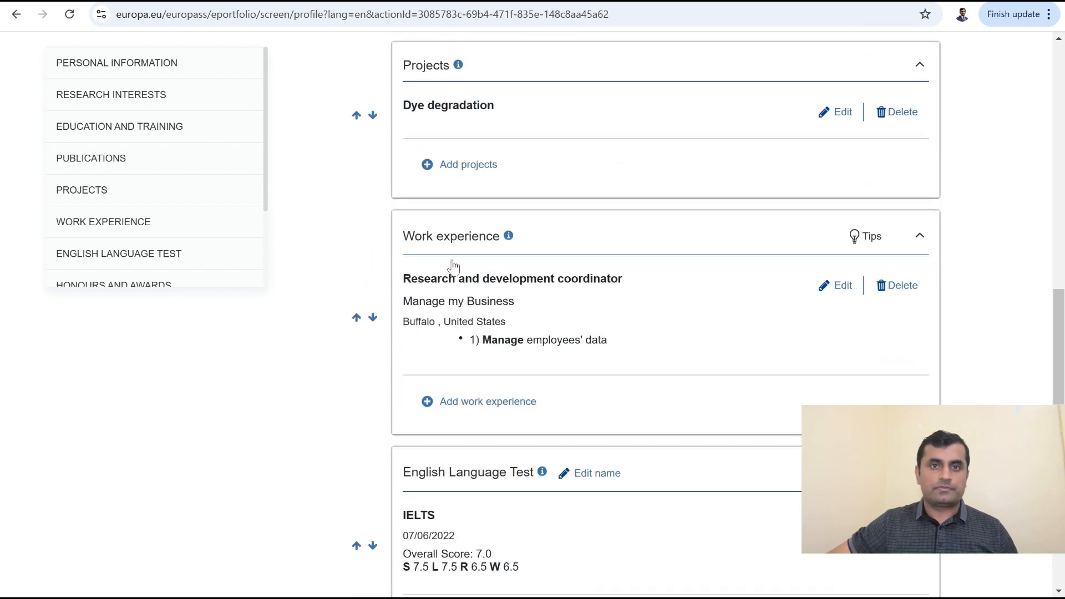
scroll(453, 260, "up", 12)
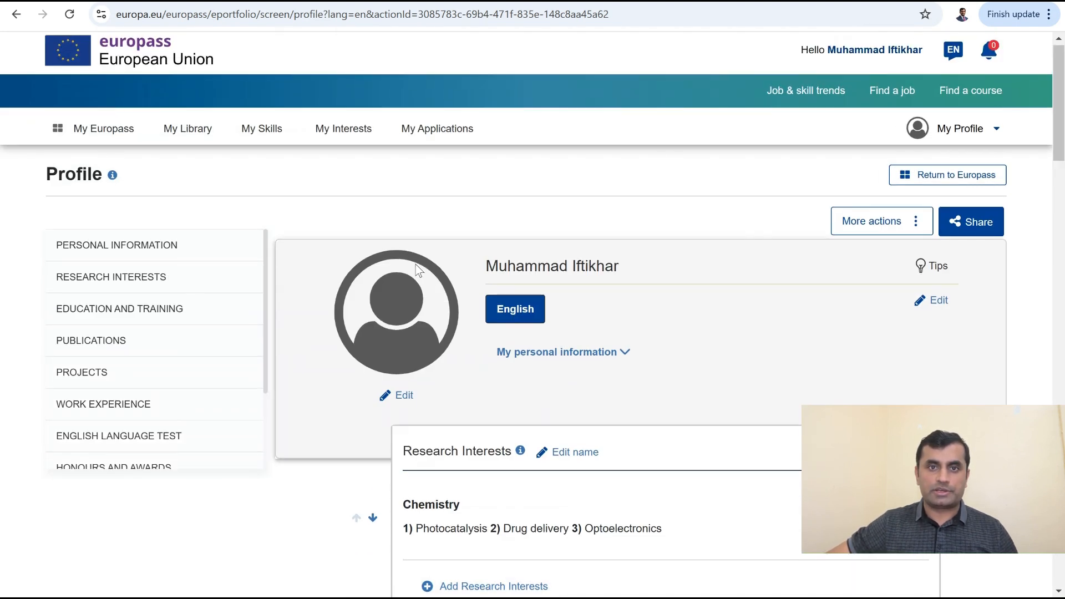
Step: From the My Europass dashboard, create a new CV starting from the existing profile
mouse_move(899, 148)
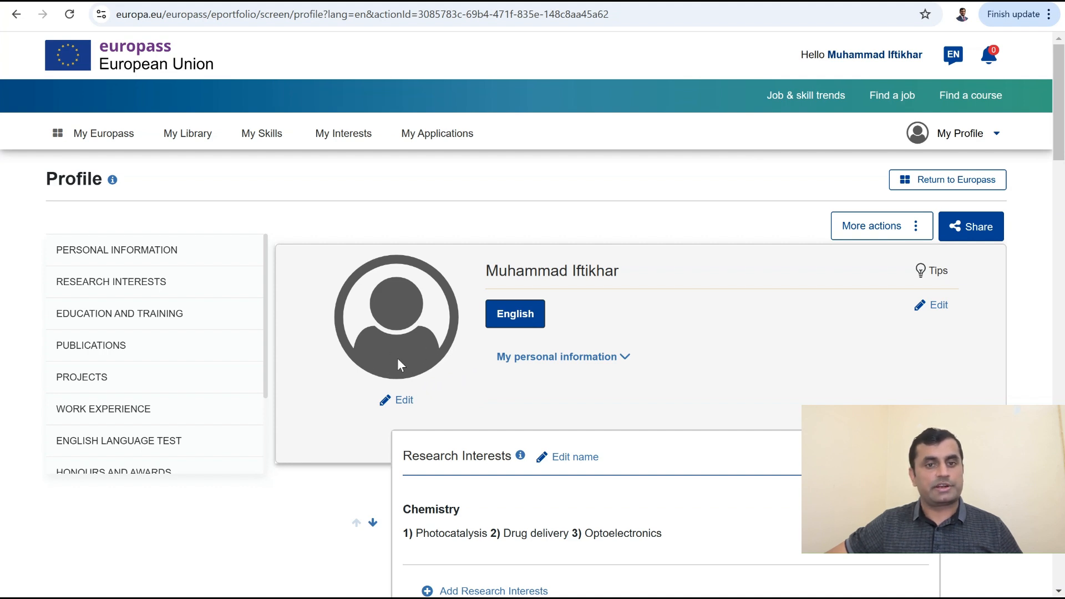
left_click(94, 143)
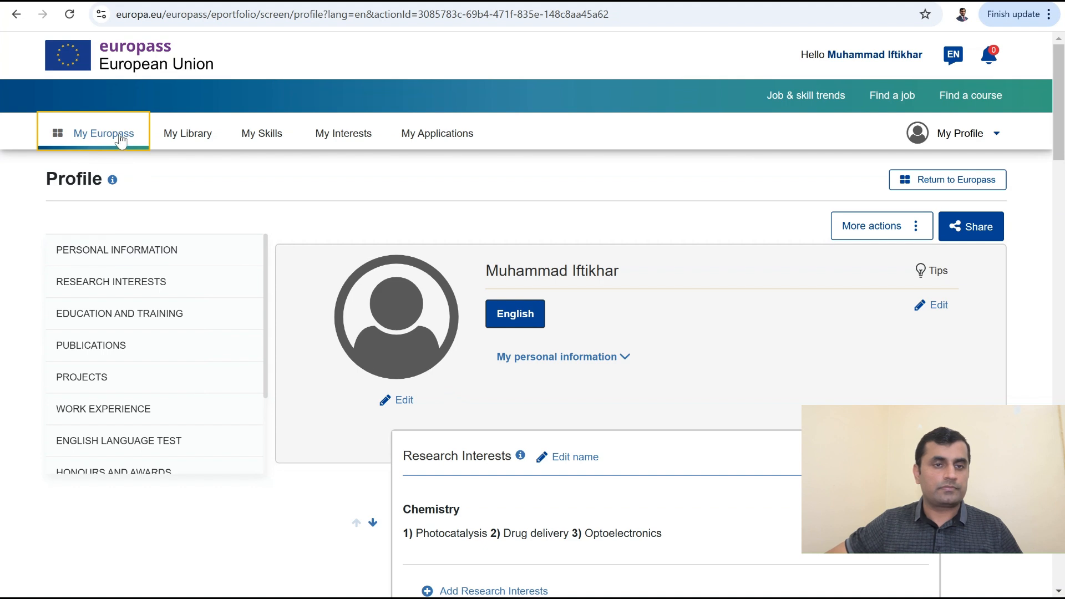
left_click(108, 138)
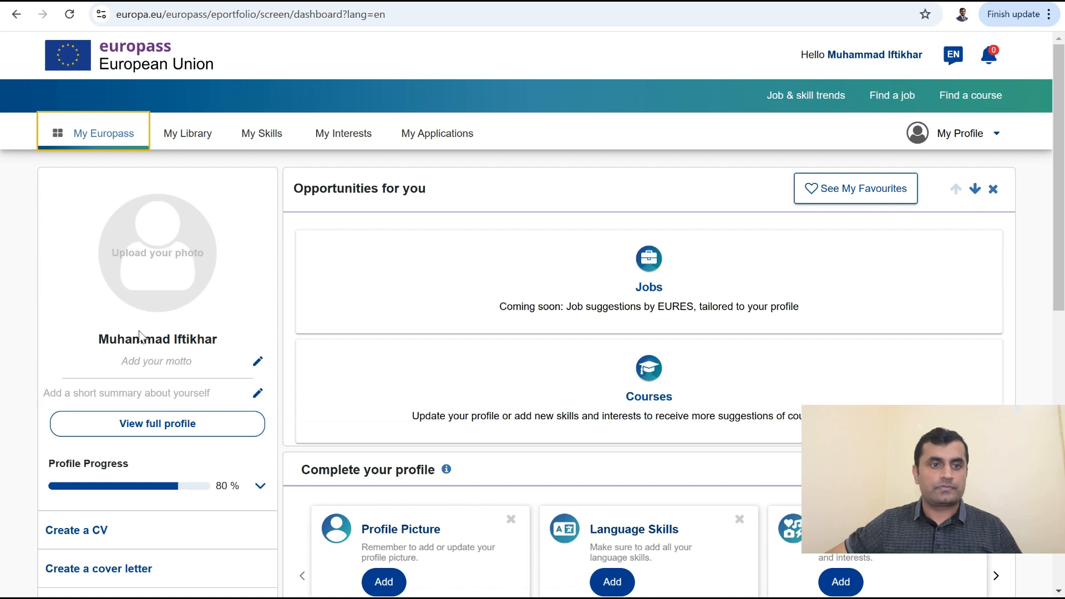
scroll(149, 366, "down", 4)
left_click(76, 313)
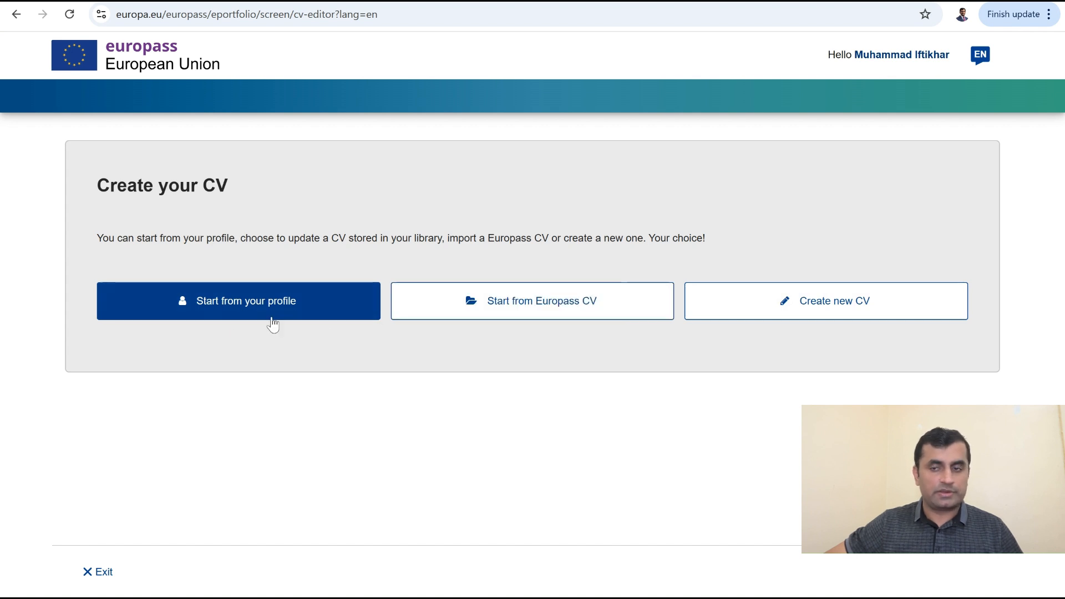
left_click(236, 315)
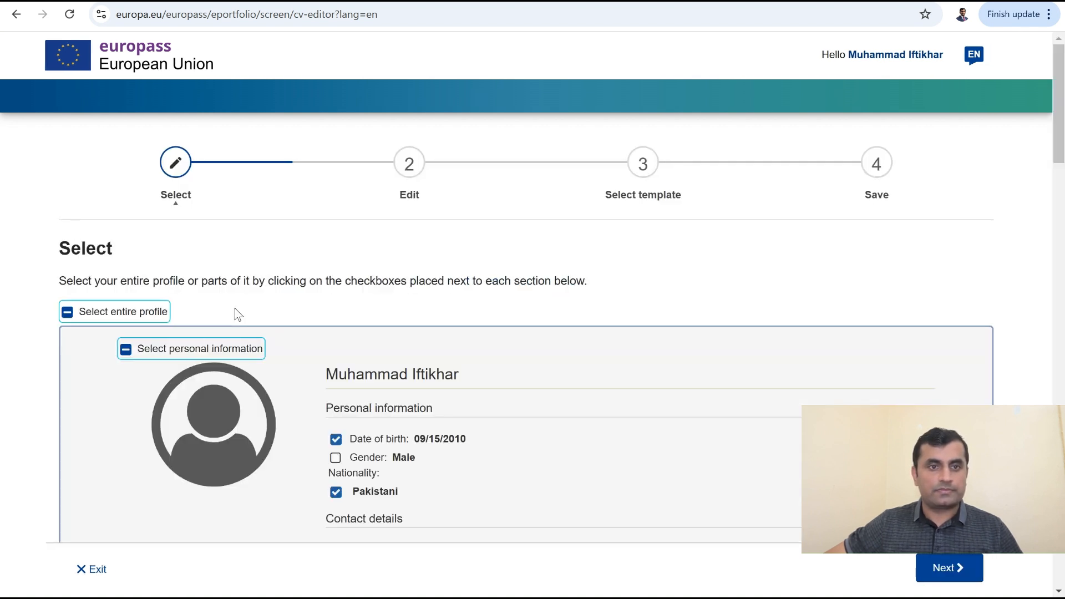
Step: Select the entire profile for the CV, excluding Date of birth and Gender
scroll(255, 363, "down", 4)
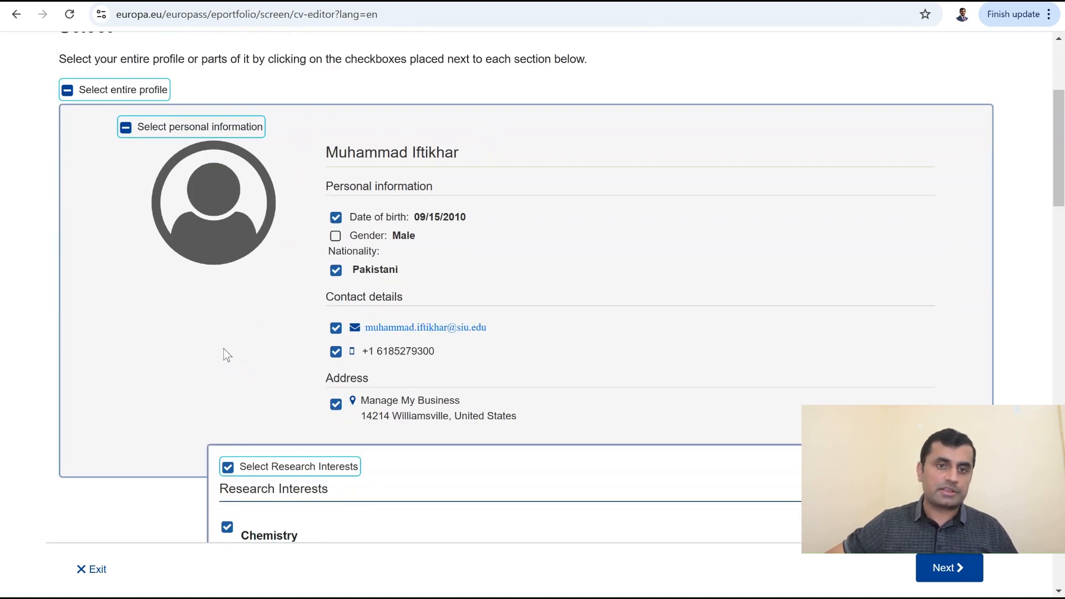
left_click(68, 92)
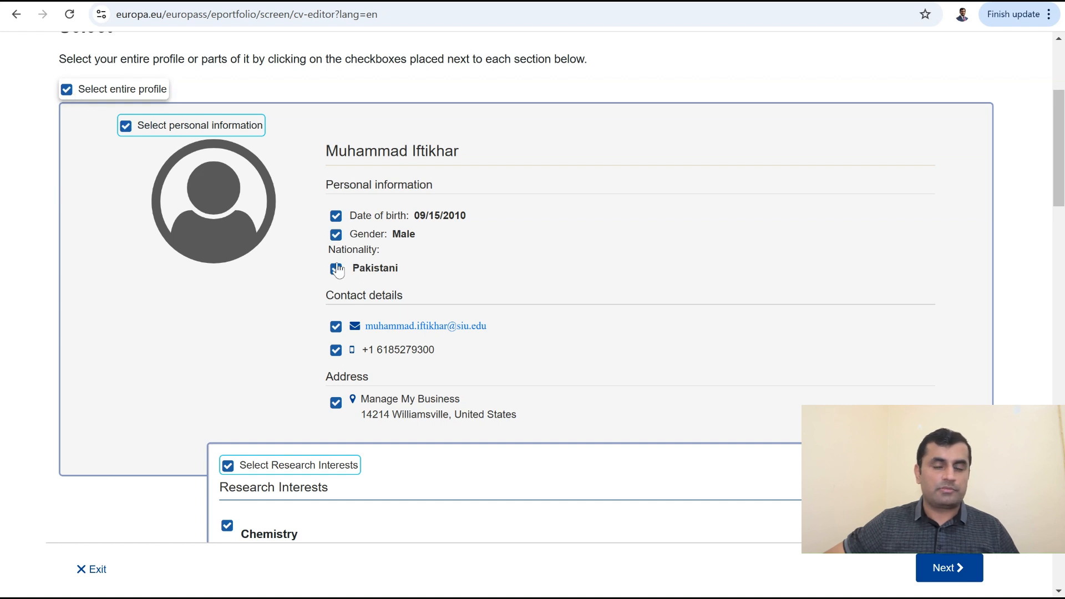
left_click(336, 217)
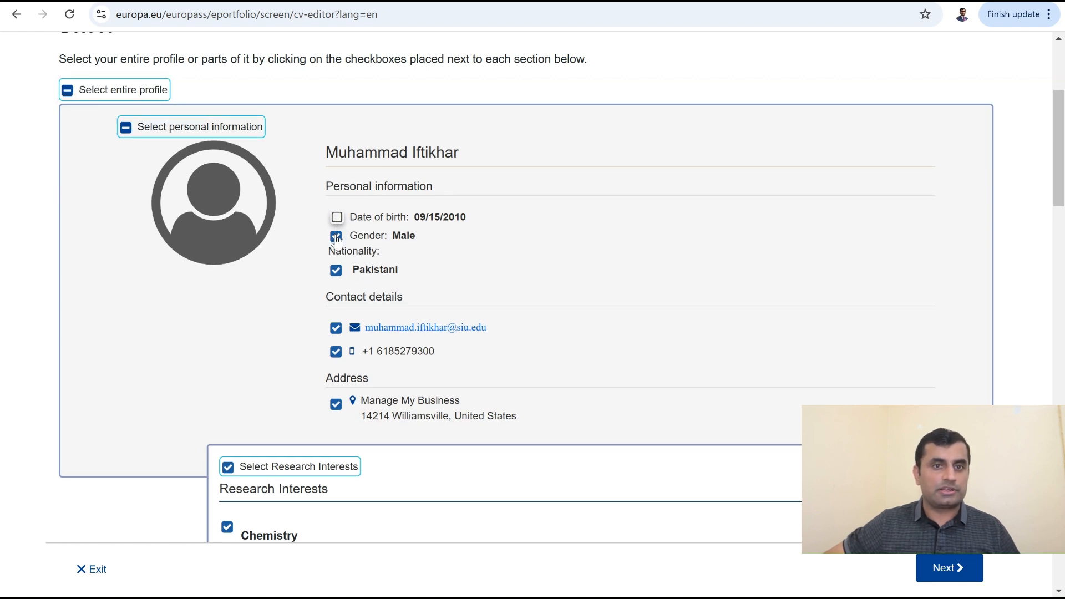
left_click(337, 236)
Step: Review the selected sections, keeping Research Interests included, and continue to the Edit step
scroll(271, 329, "down", 4)
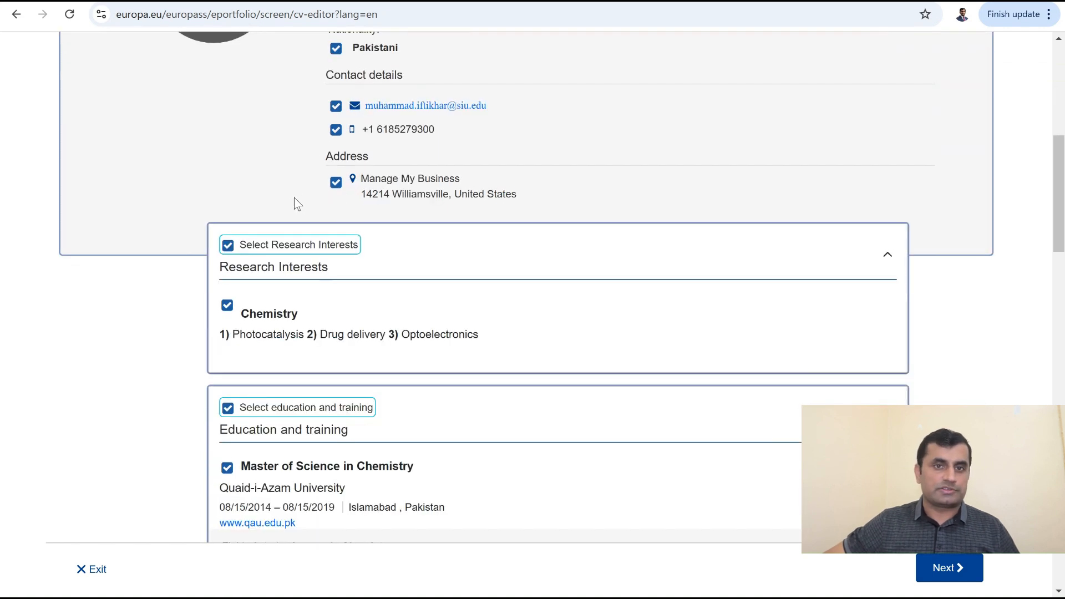
scroll(186, 279, "down", 3)
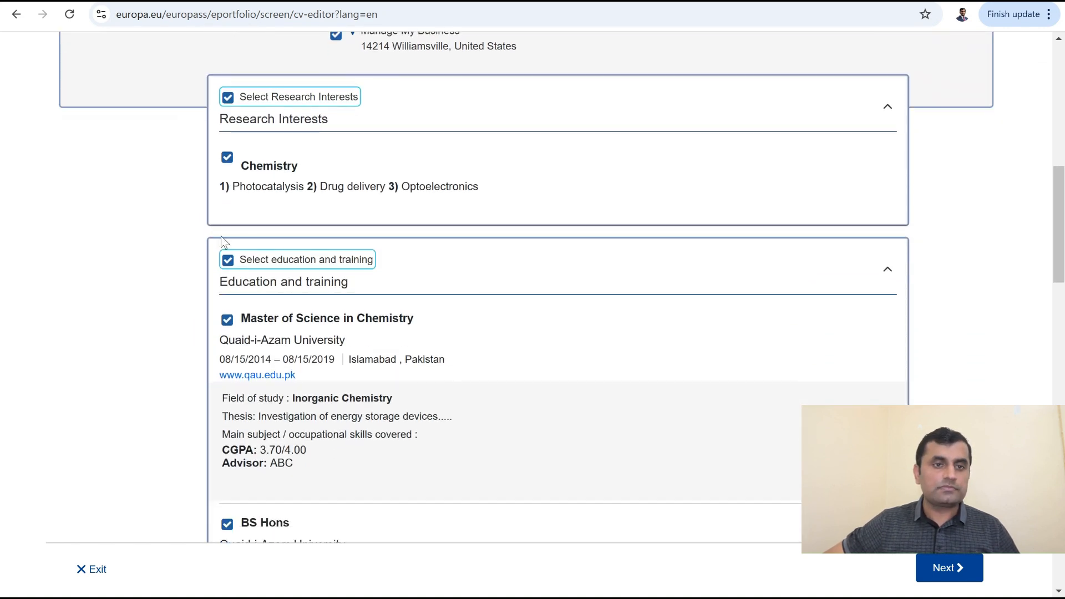
scroll(216, 235, "up", 4)
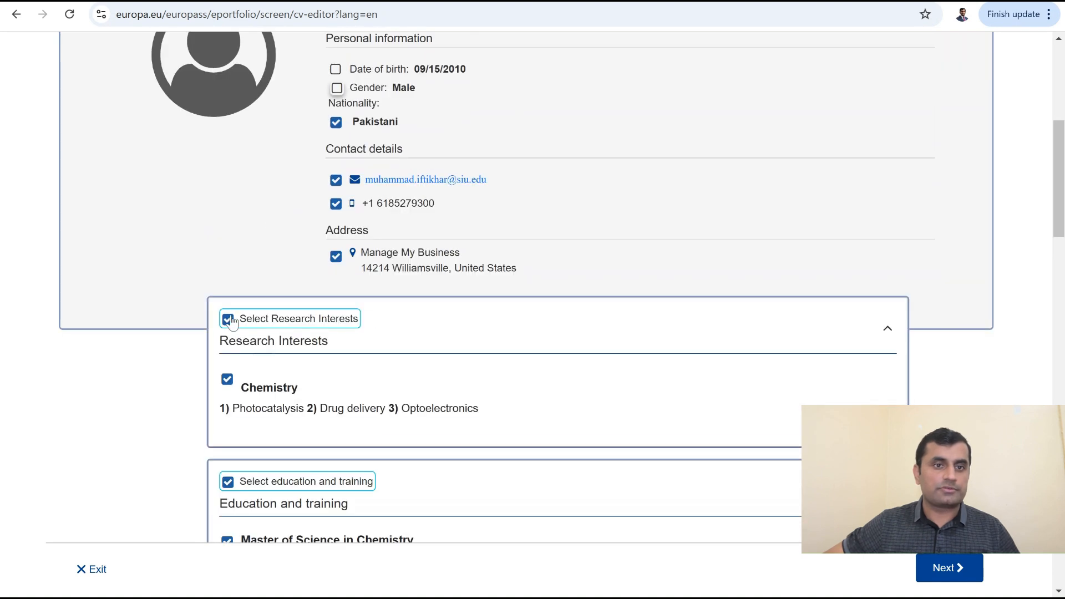
left_click(227, 320)
left_click(227, 319)
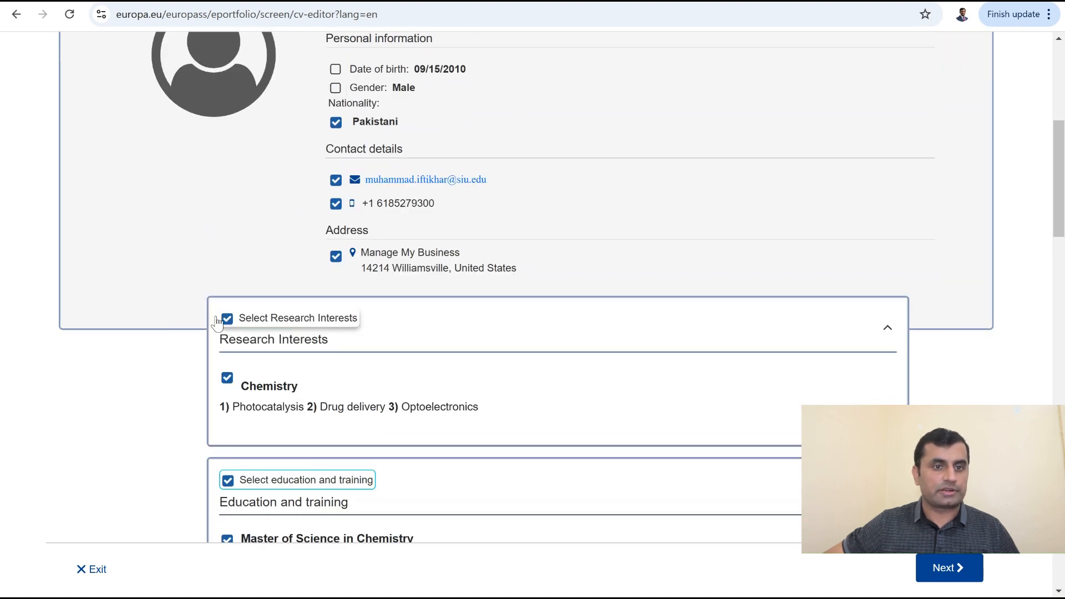
scroll(174, 333, "down", 20)
scroll(184, 327, "down", 8)
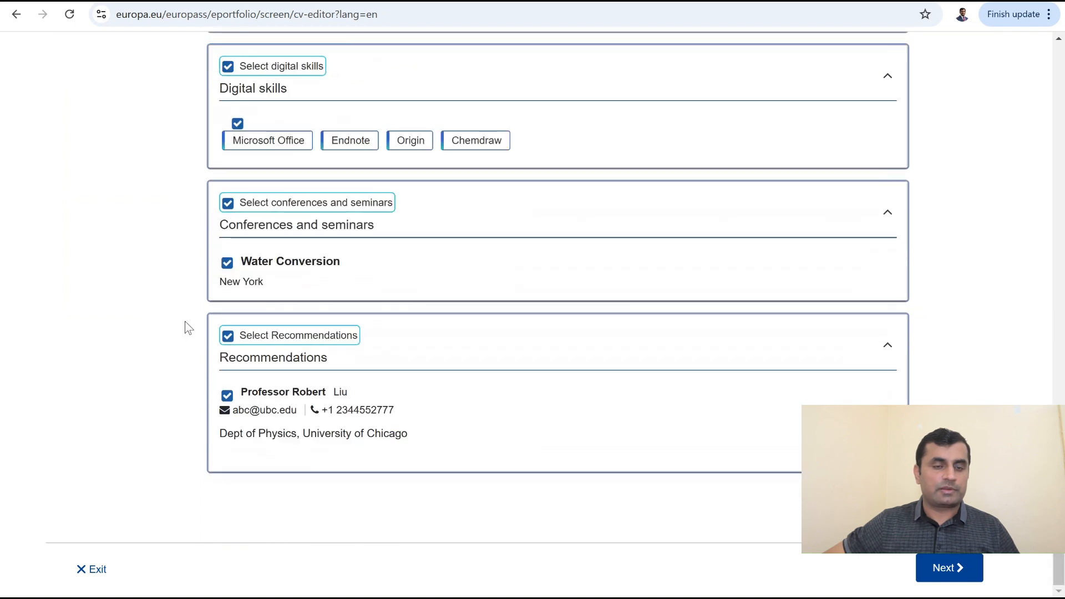
left_click(946, 567)
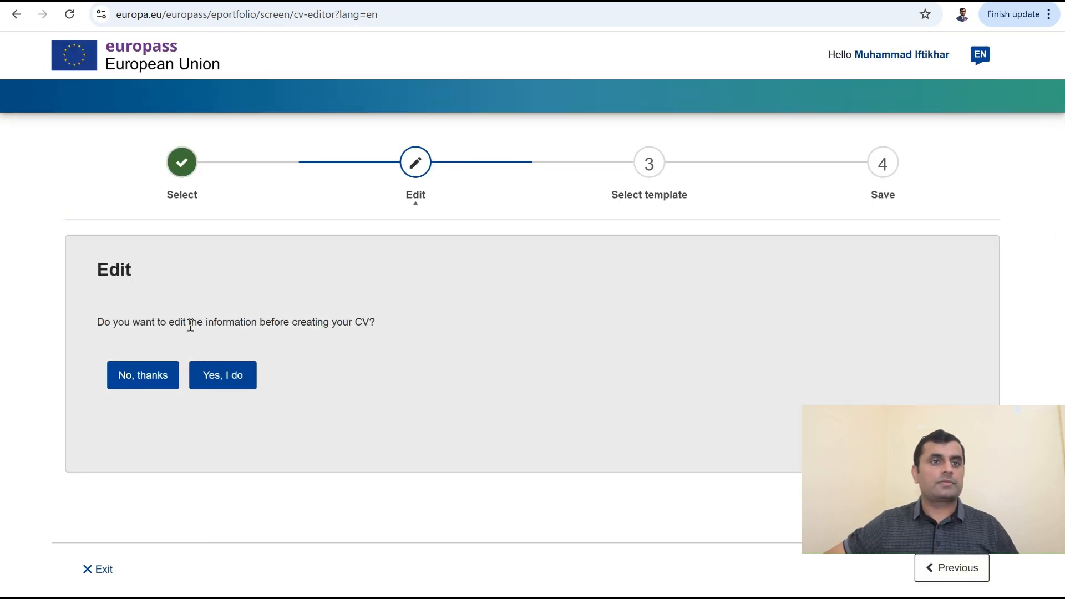
Step: Skip editing the data and set Add Europass logo to No on the default template
left_click(138, 377)
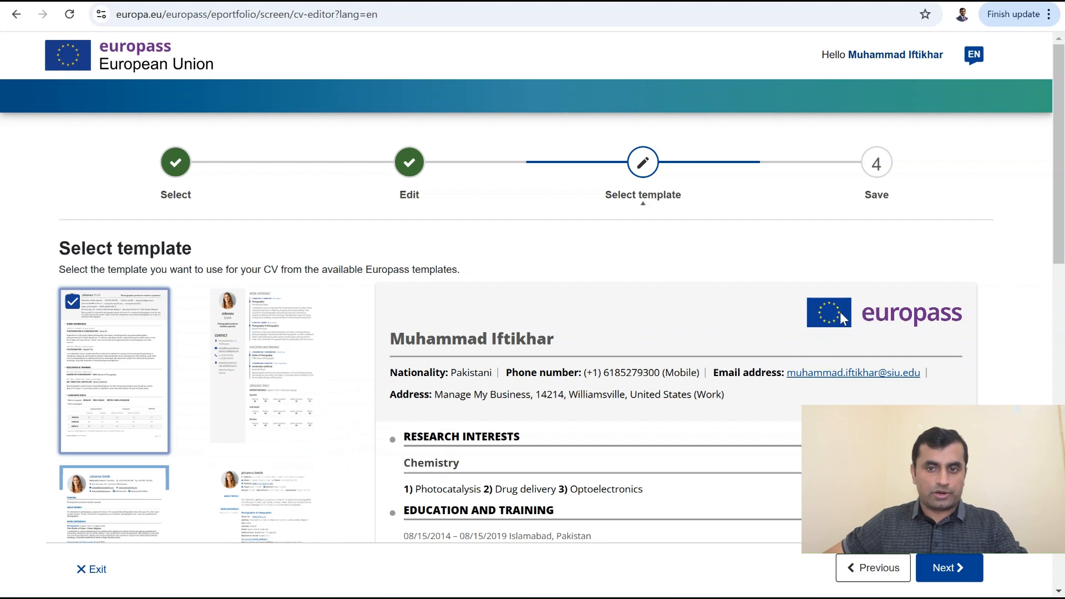
scroll(133, 324, "down", 8)
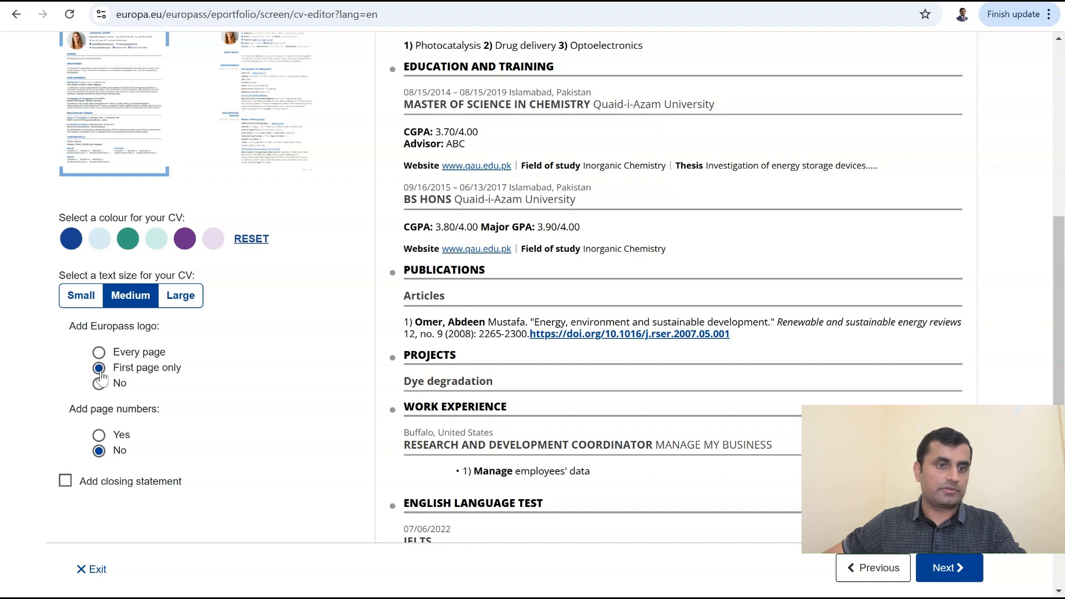
left_click(100, 385)
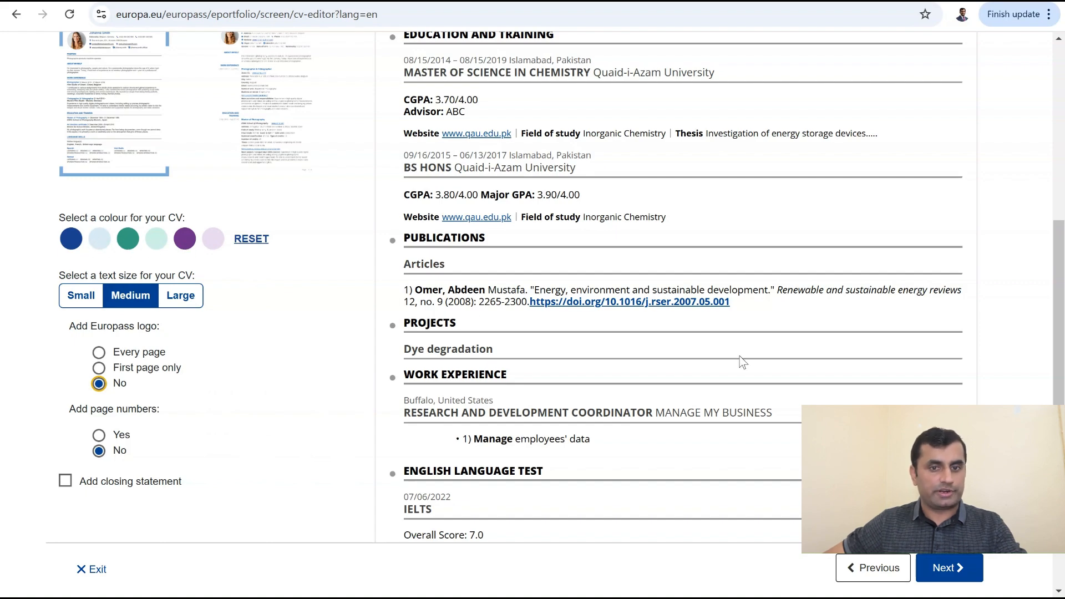
scroll(763, 342, "up", 7)
scroll(754, 337, "down", 10)
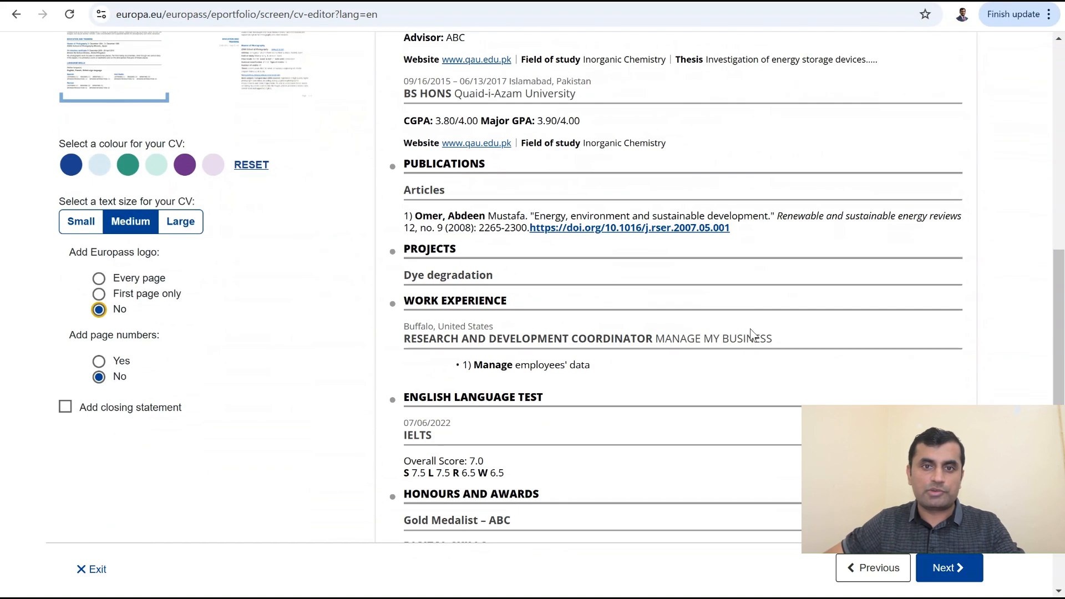
scroll(754, 336, "down", 3)
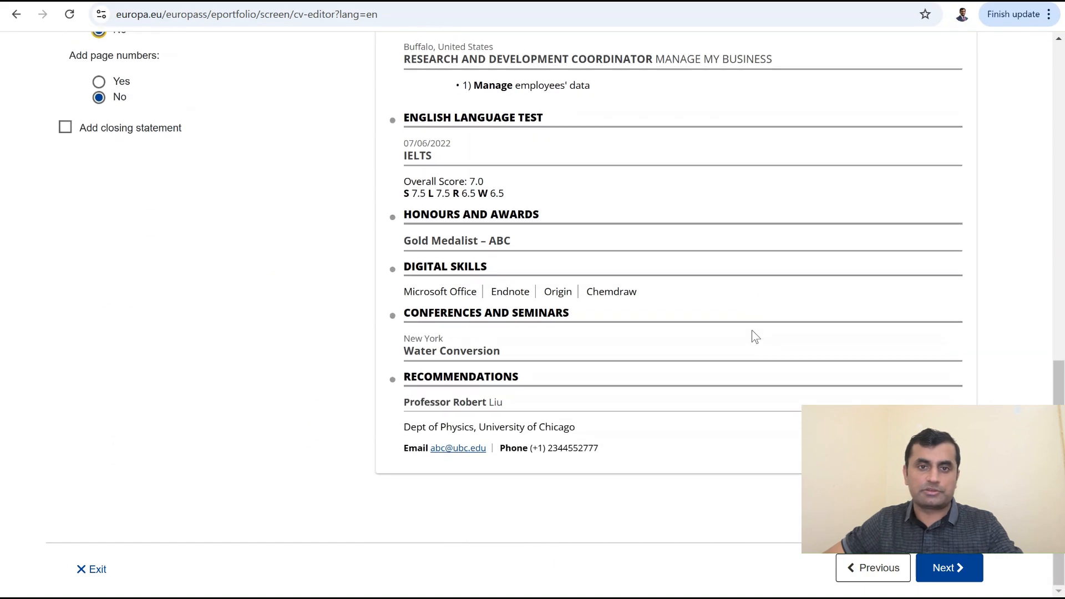
scroll(753, 336, "up", 4)
scroll(751, 332, "up", 9)
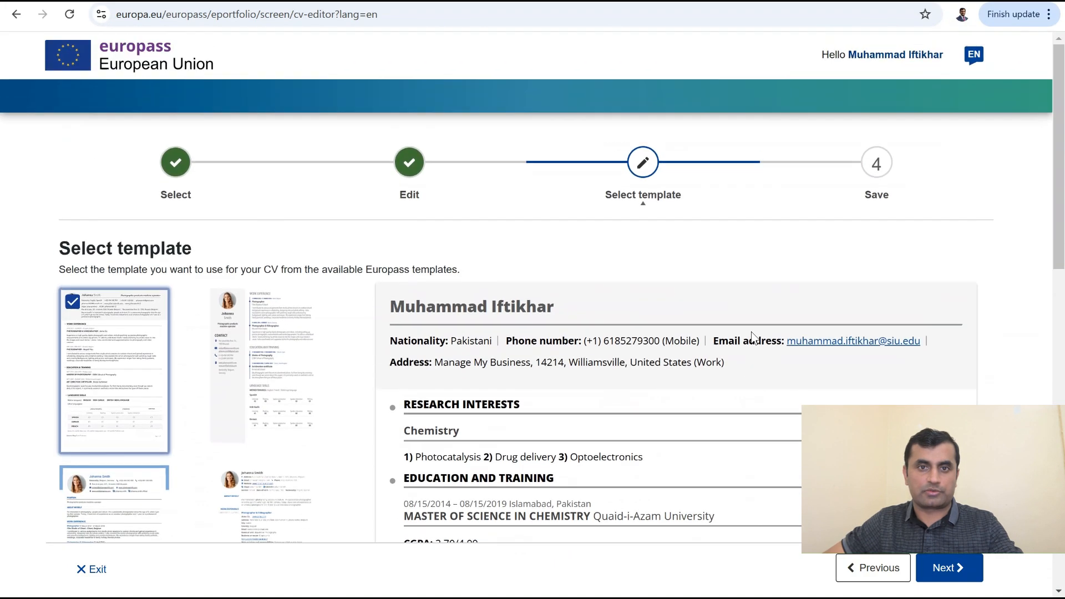
scroll(754, 336, "down", 12)
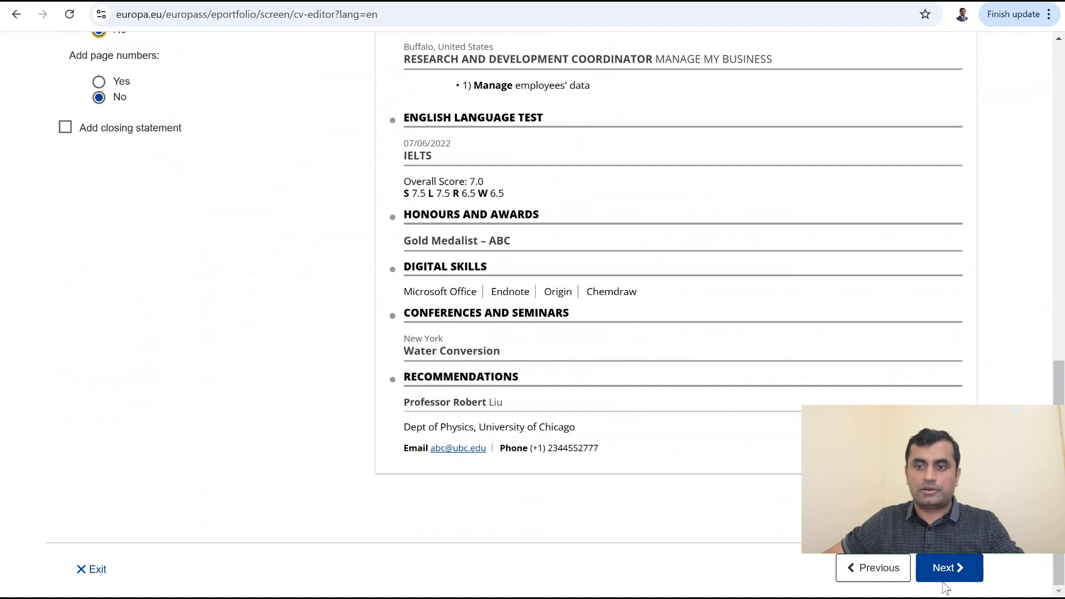
Step: Accept the template and enter the CV owner's name as the CV name
left_click(942, 580)
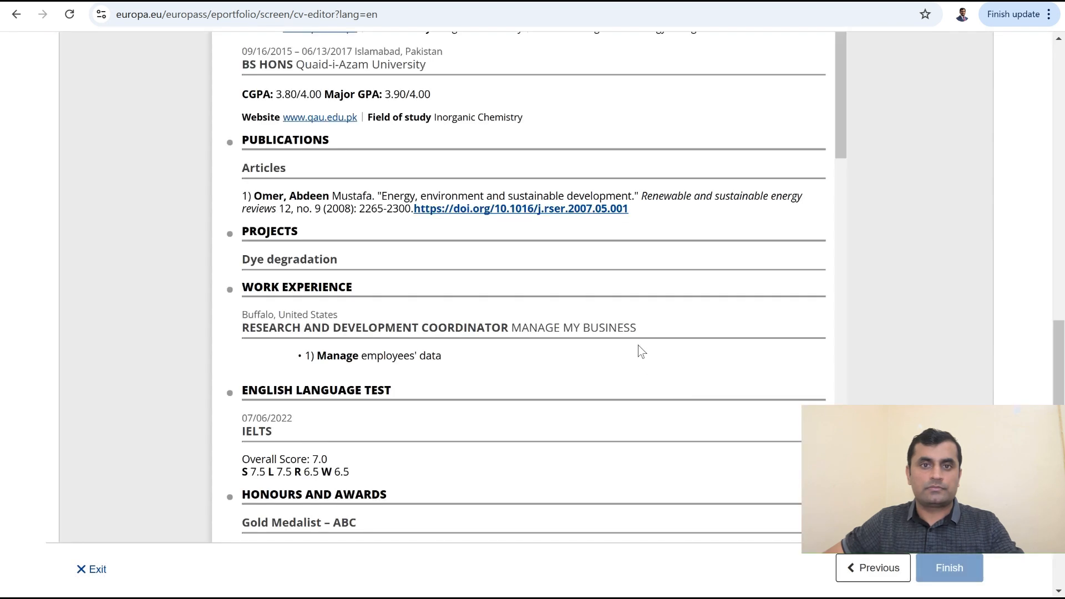
scroll(587, 352, "up", 12)
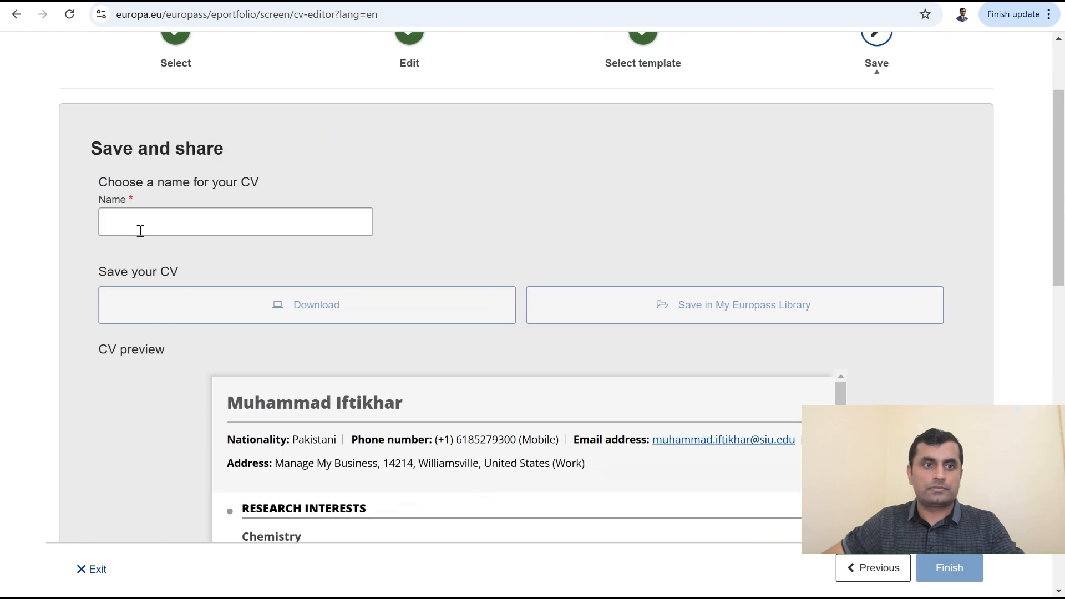
left_click(140, 223)
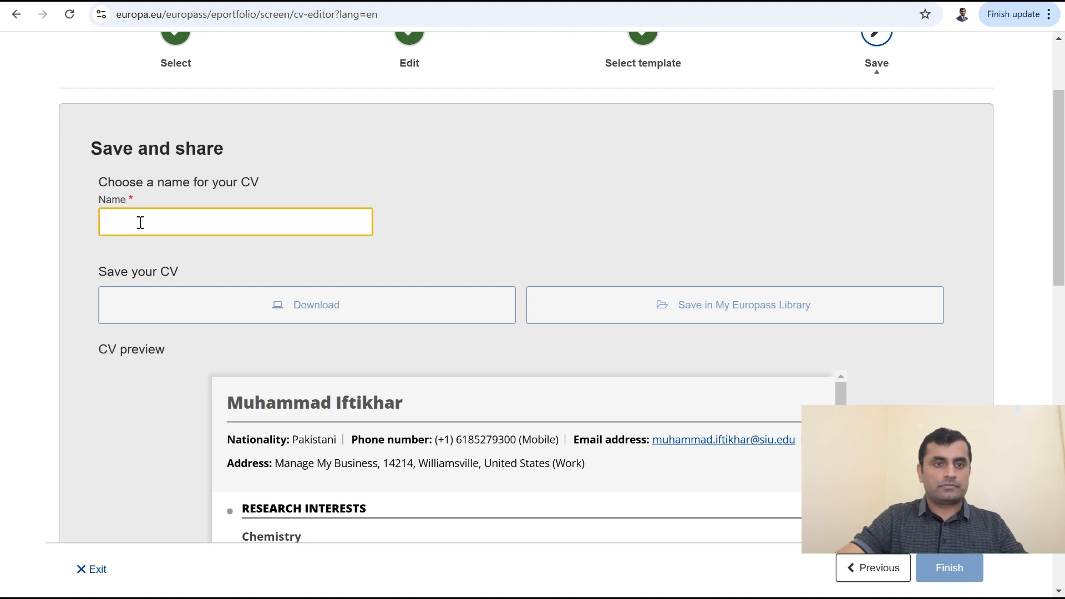
type("Iftikh")
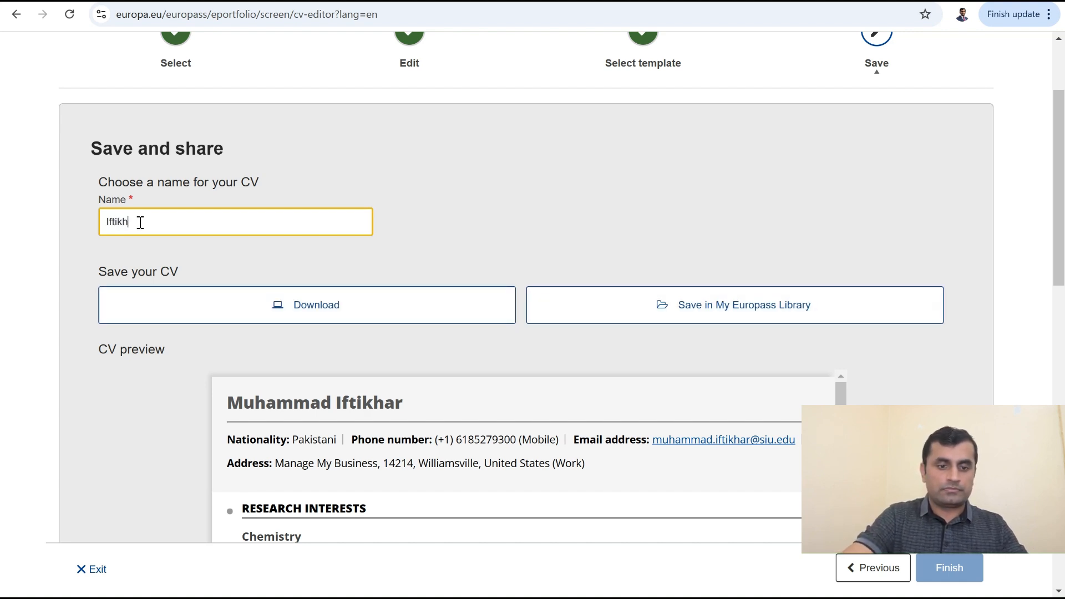
left_click(586, 222)
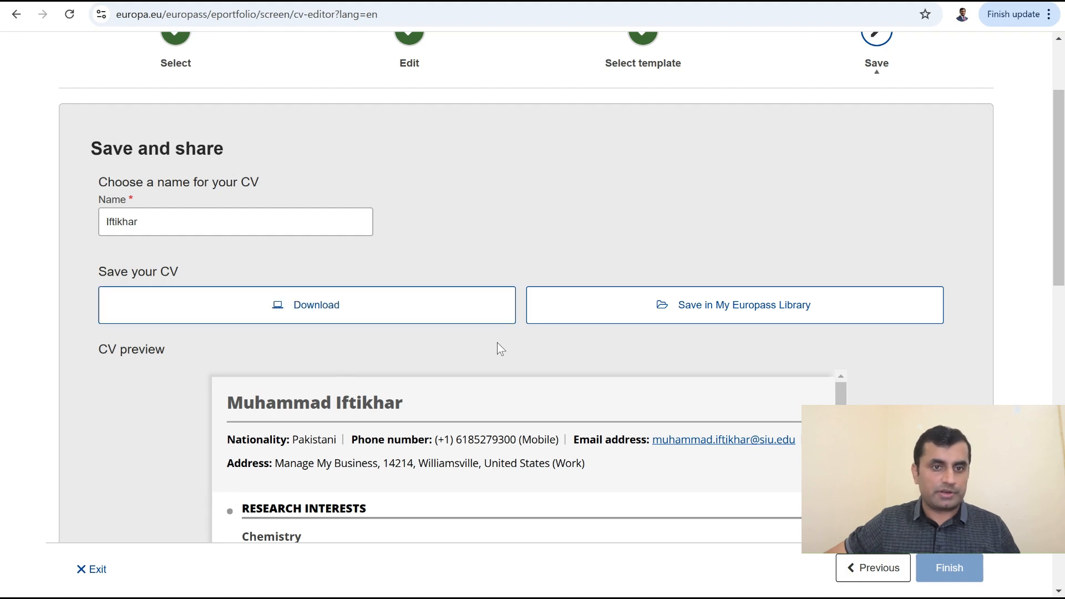
Step: Save the named CV to the My Europass Library
scroll(499, 355, "down", 10)
scroll(495, 356, "up", 10)
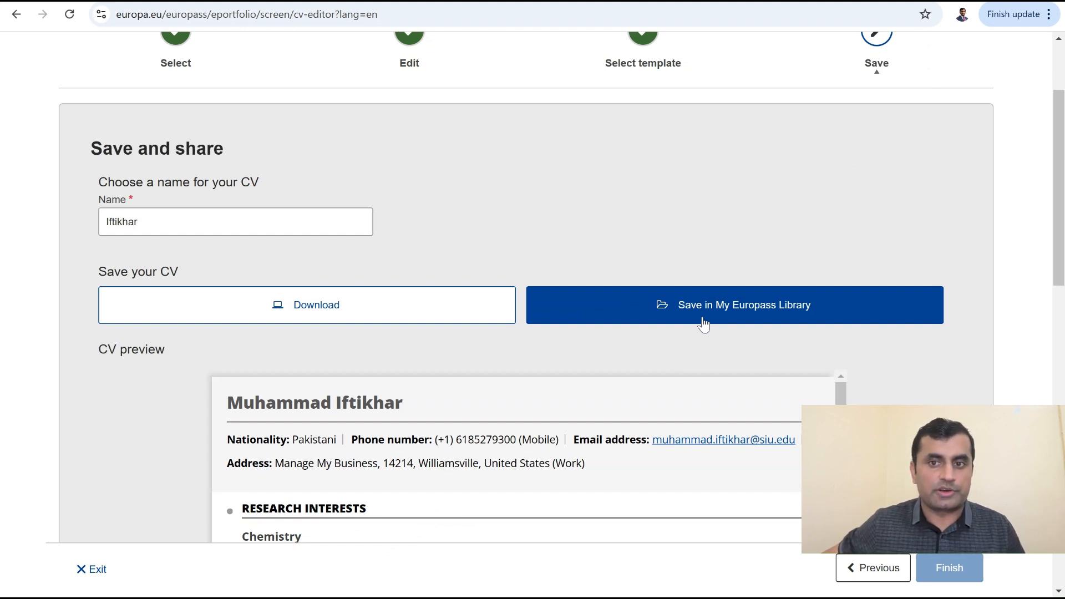
left_click(704, 324)
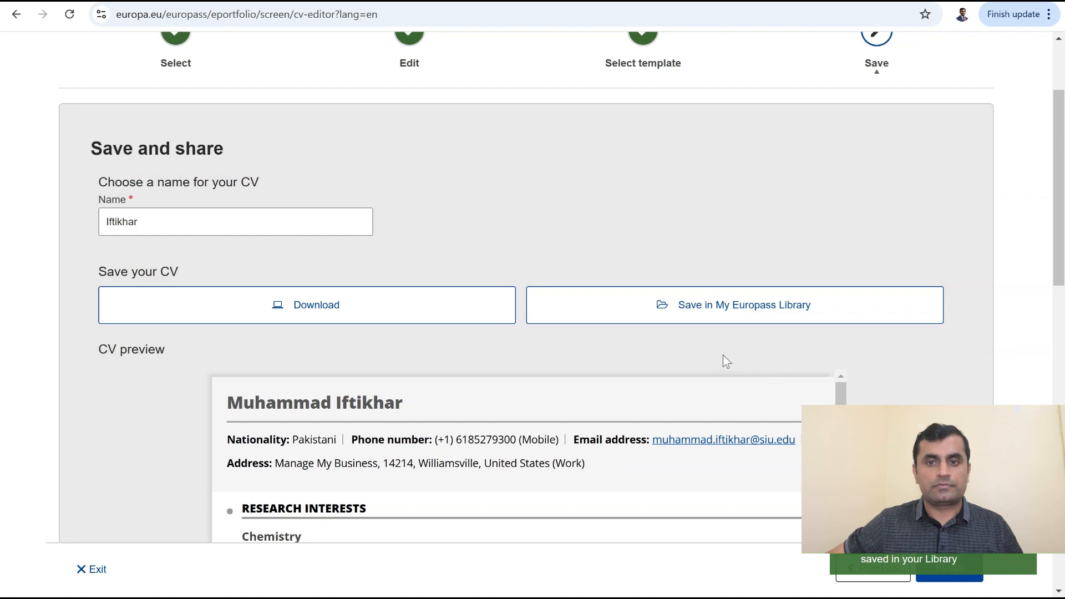
scroll(723, 357, "down", 15)
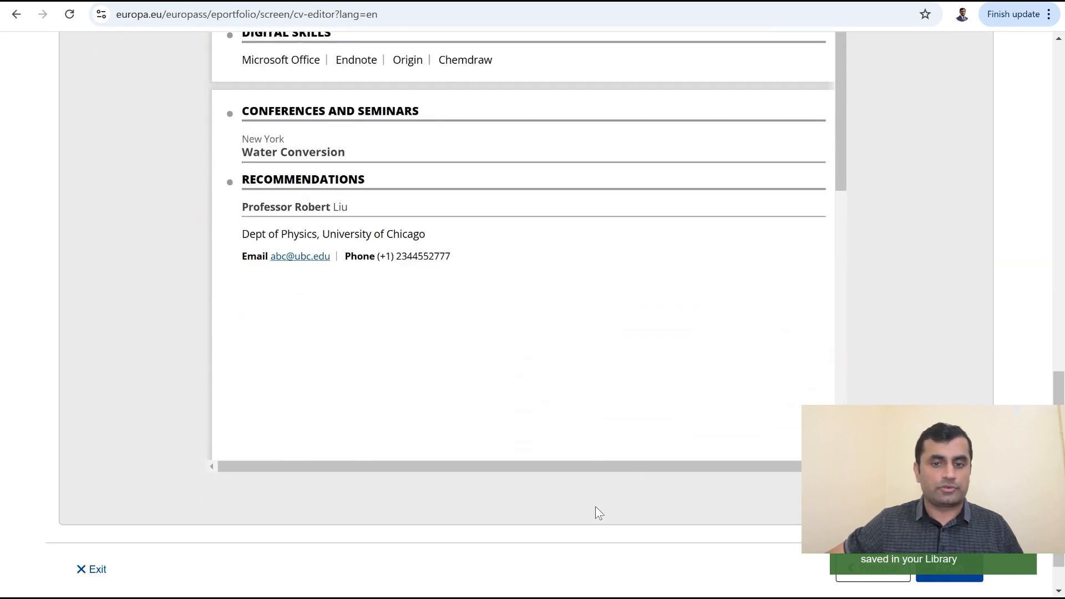